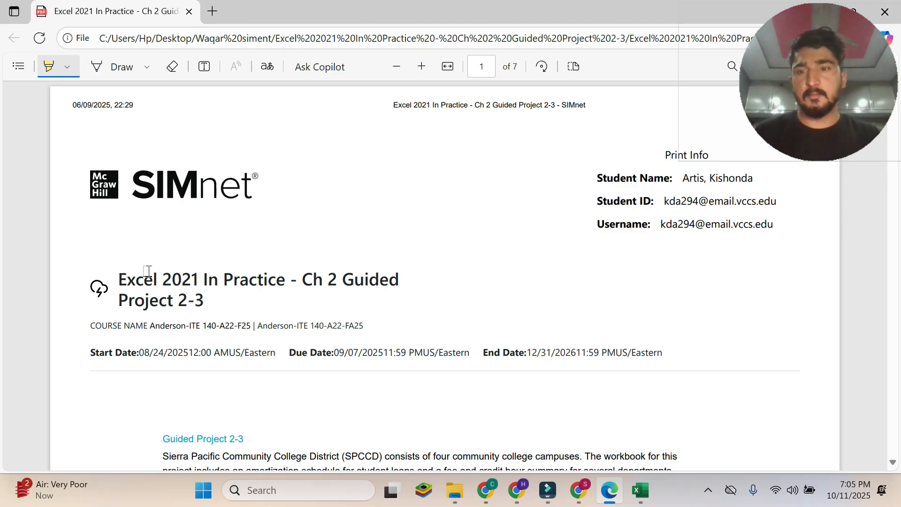
# Highlight the project title, the "Skills Covered in This Project" heading and the "Steps to complete This Project" heading in the instructions PDF.
pyautogui.moveTo(117, 280)
pyautogui.mouseDown()
pyautogui.moveTo(140, 300)
pyautogui.moveTo(205, 299)
pyautogui.mouseUp()
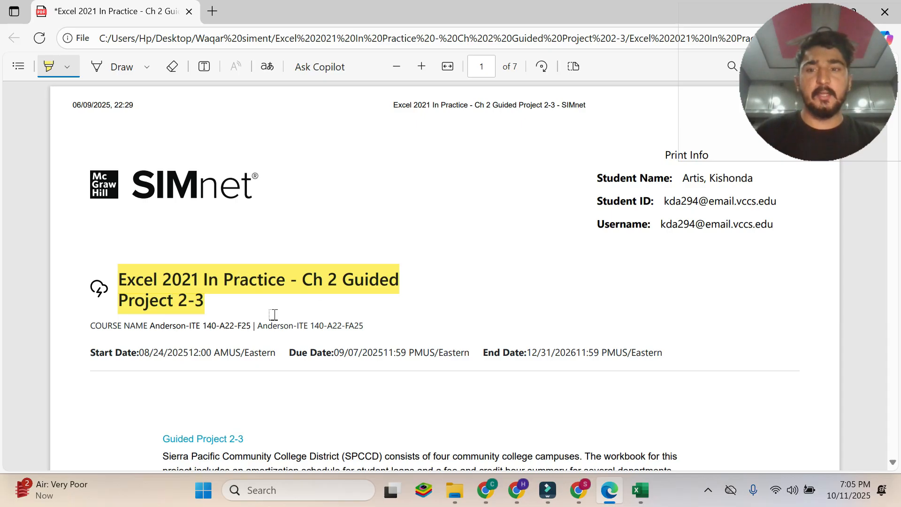
pyautogui.scroll(-7, 274, 314)
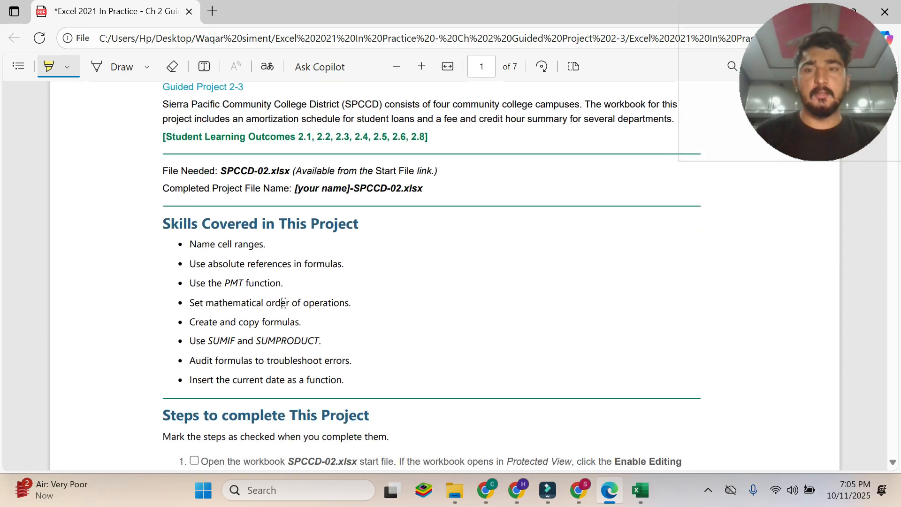
pyautogui.moveTo(163, 224); pyautogui.dragTo(356, 222)
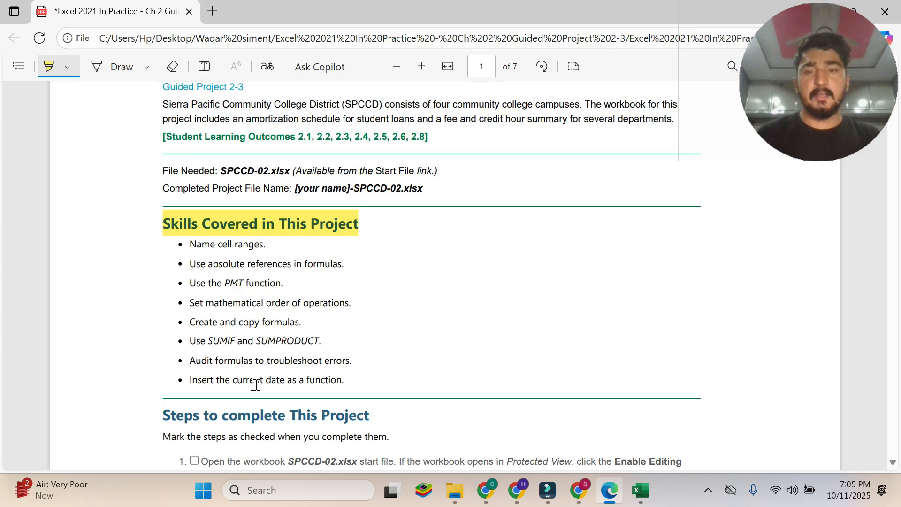
pyautogui.scroll(-5, 254, 384)
pyautogui.moveTo(165, 205); pyautogui.dragTo(369, 207)
pyautogui.scroll(-1, 345, 292)
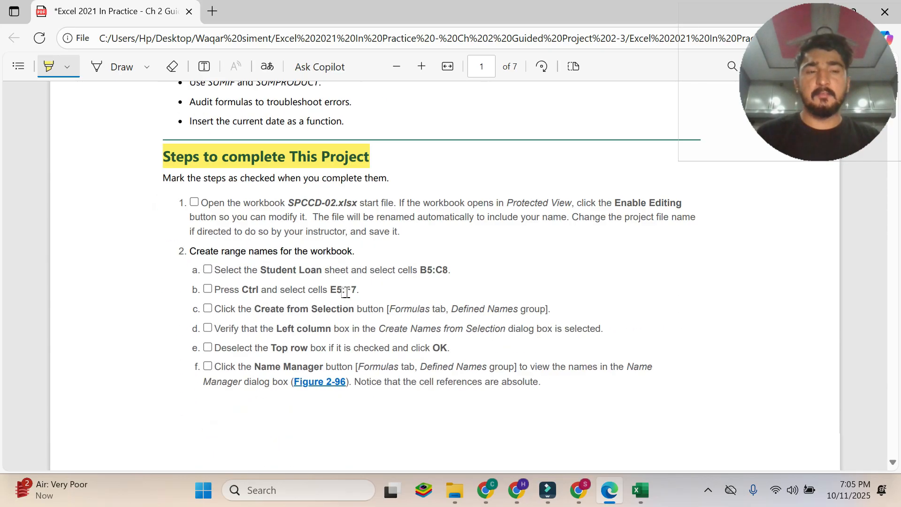
# Skim the project instructions through to the completed figures on page 7, return to the first steps and turn off highlighting.
pyautogui.scroll(-20, 346, 292)
pyautogui.moveTo(892, 190); pyautogui.dragTo(898, 422)
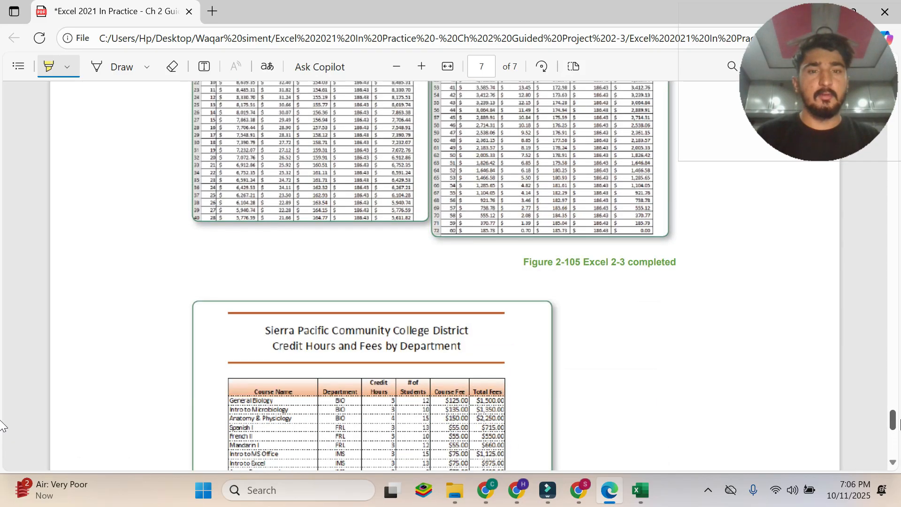
pyautogui.scroll(6, 2, 425)
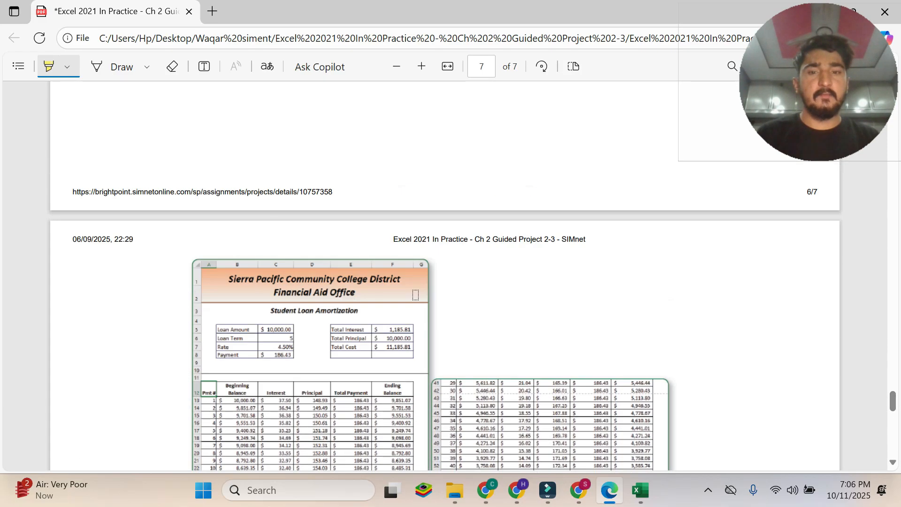
pyautogui.moveTo(895, 397); pyautogui.dragTo(893, 373)
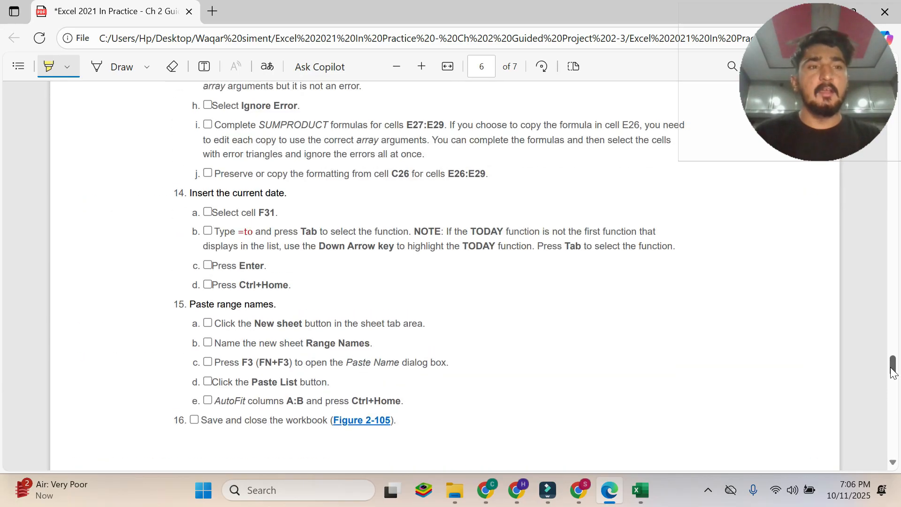
pyautogui.moveTo(893, 373); pyautogui.dragTo(882, 96)
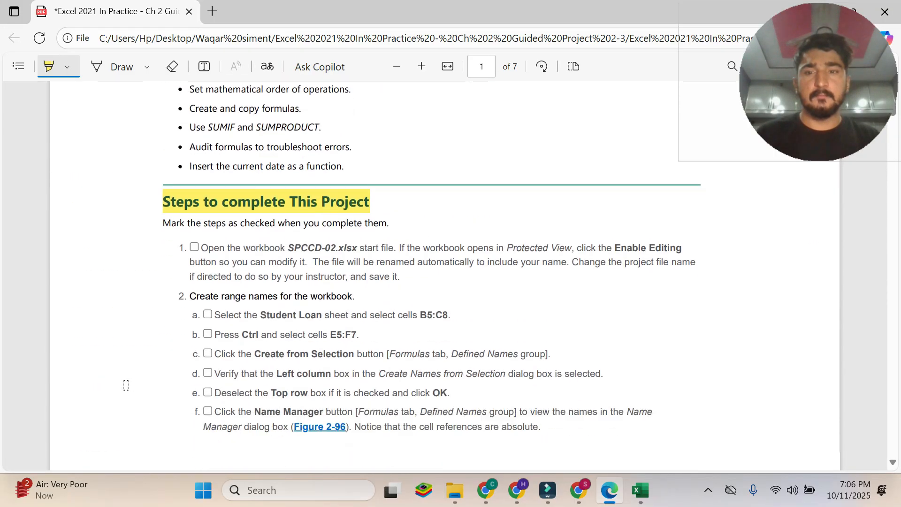
pyautogui.scroll(-1, 126, 385)
pyautogui.click(44, 68)
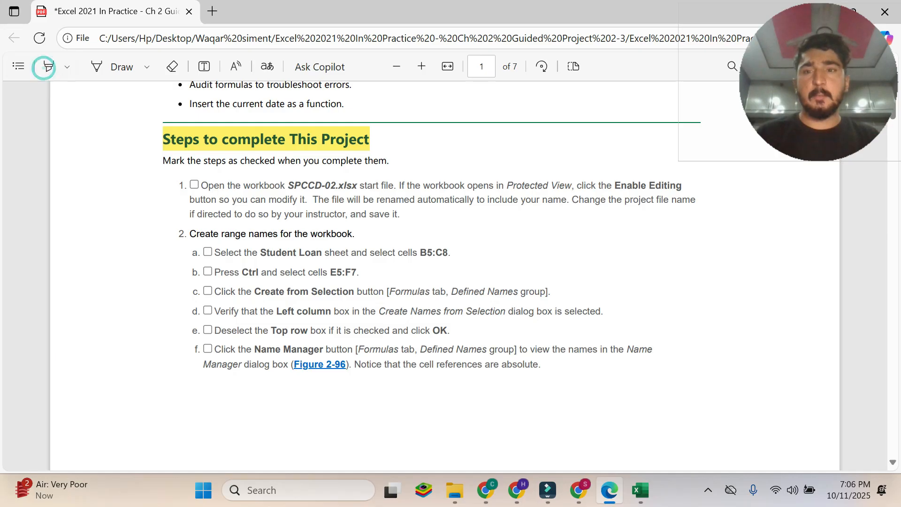
# Read instruction step 1 on opening and saving SPCCD-02.xlsx, check the open workbook in Excel, and review step 2 on creating range names.
pyautogui.moveTo(201, 185); pyautogui.dragTo(306, 199)
pyautogui.hotkey('alt', 'Tab')
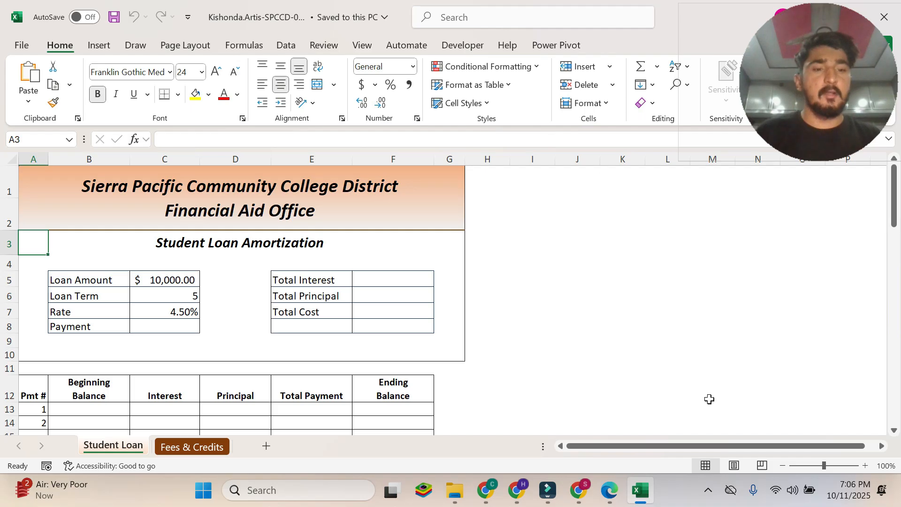
pyautogui.click(609, 490)
pyautogui.click(425, 187)
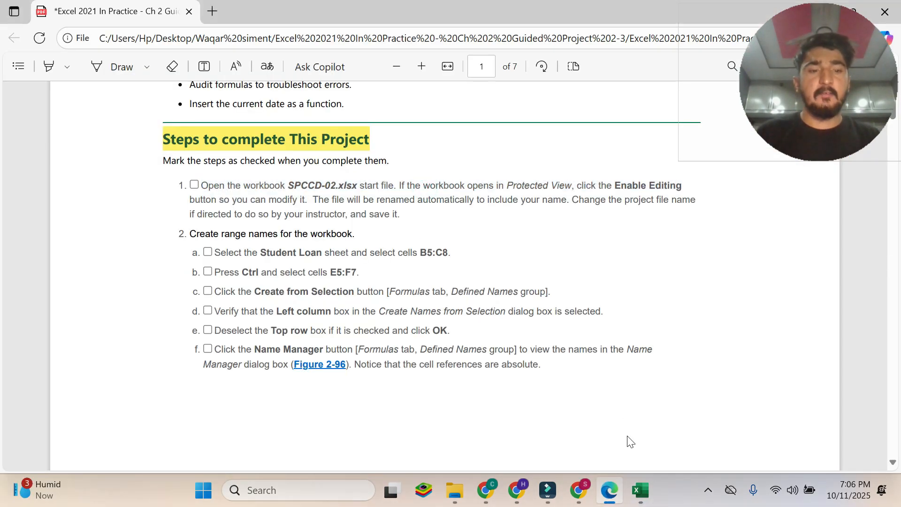
pyautogui.click(639, 490)
pyautogui.click(609, 490)
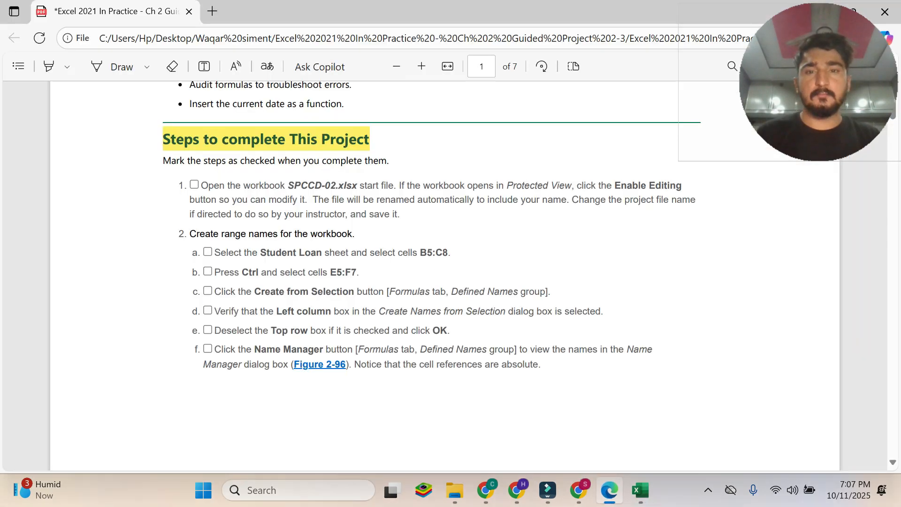
pyautogui.moveTo(303, 200); pyautogui.dragTo(397, 213)
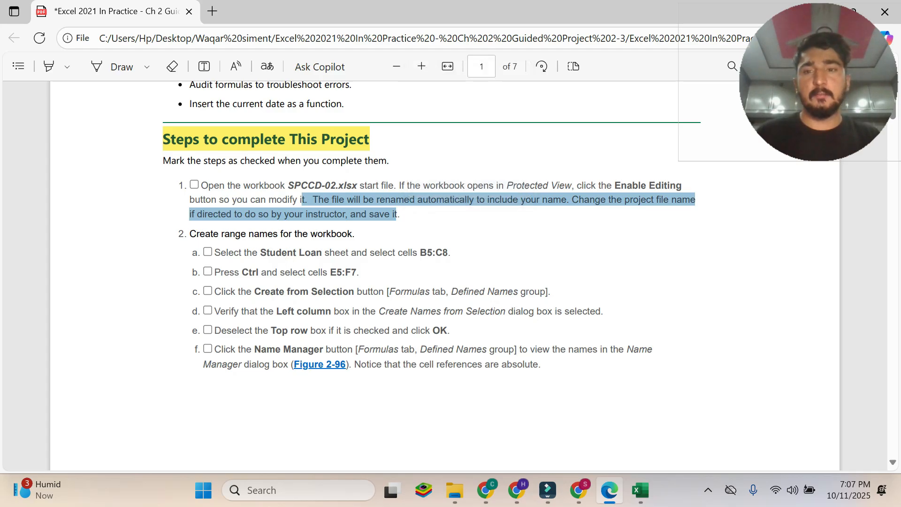
pyautogui.click(204, 230)
pyautogui.moveTo(190, 234); pyautogui.dragTo(355, 234)
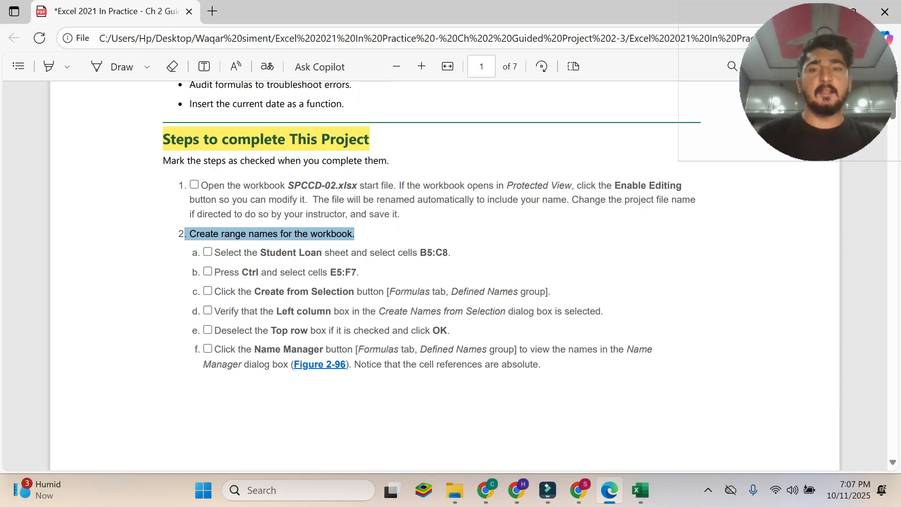
pyautogui.scroll(-10, 444, 275)
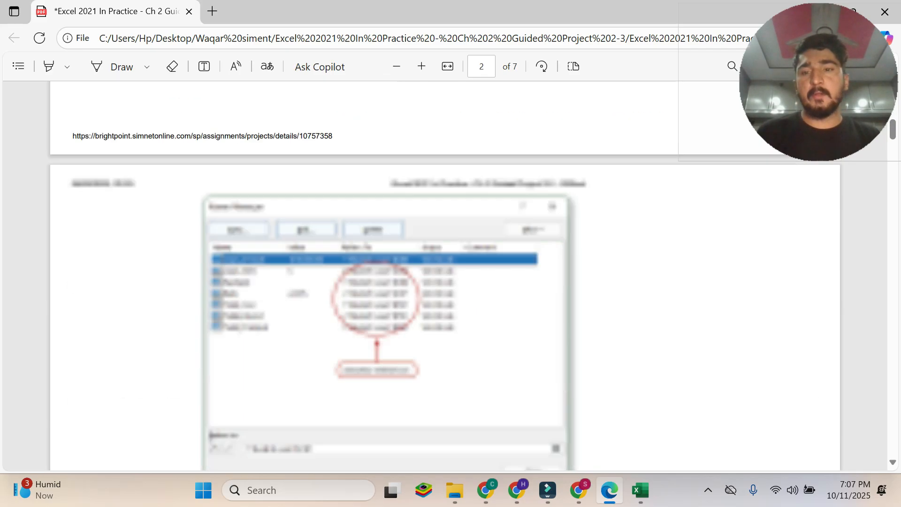
pyautogui.scroll(10, 444, 275)
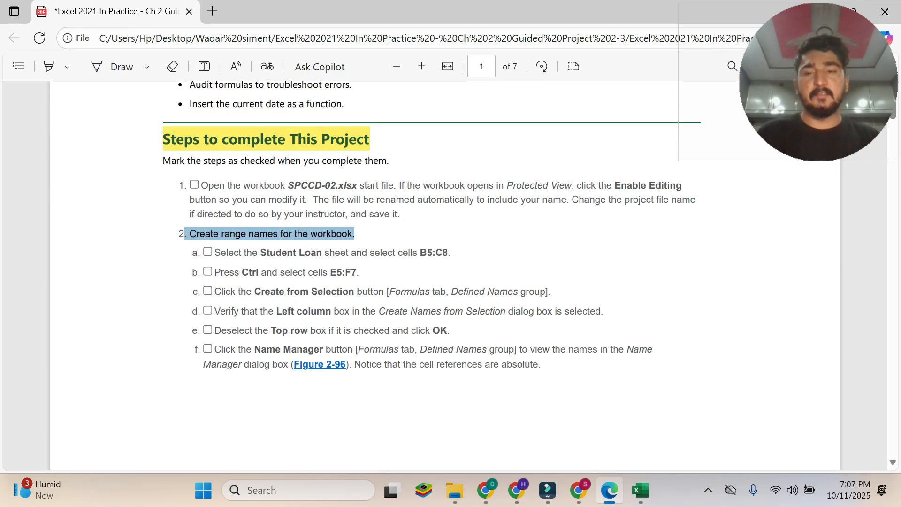
# Read instruction 2a in the PDF, switch to the Excel workbook and select cells B5:C8 on the Student Loan sheet.
pyautogui.click(354, 234)
pyautogui.moveTo(304, 254); pyautogui.dragTo(447, 253)
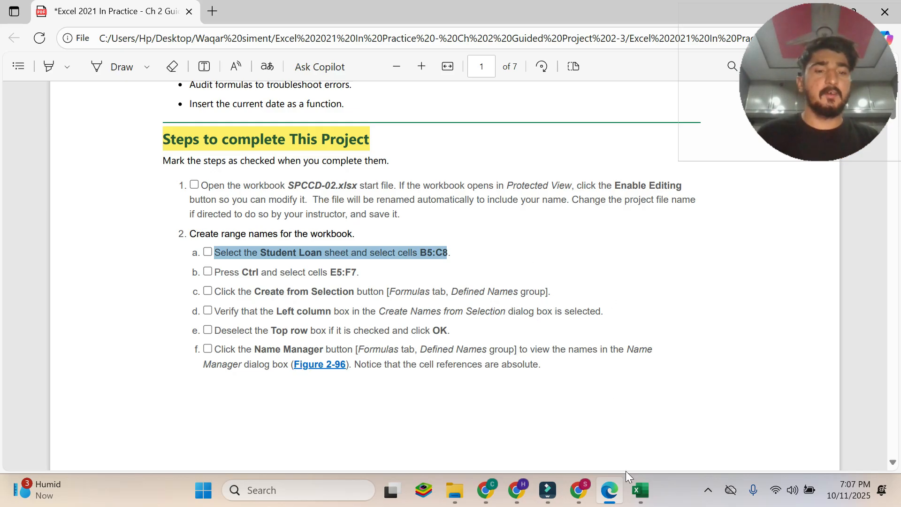
pyautogui.click(646, 488)
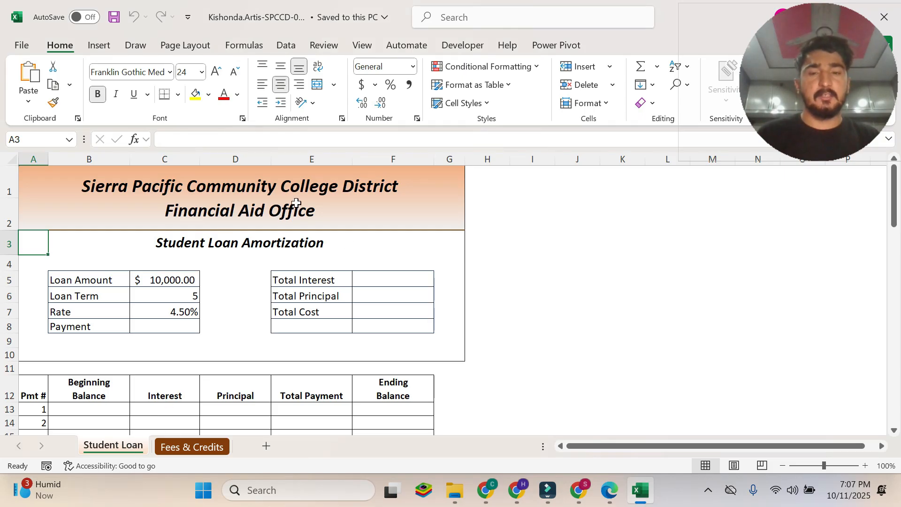
pyautogui.click(610, 490)
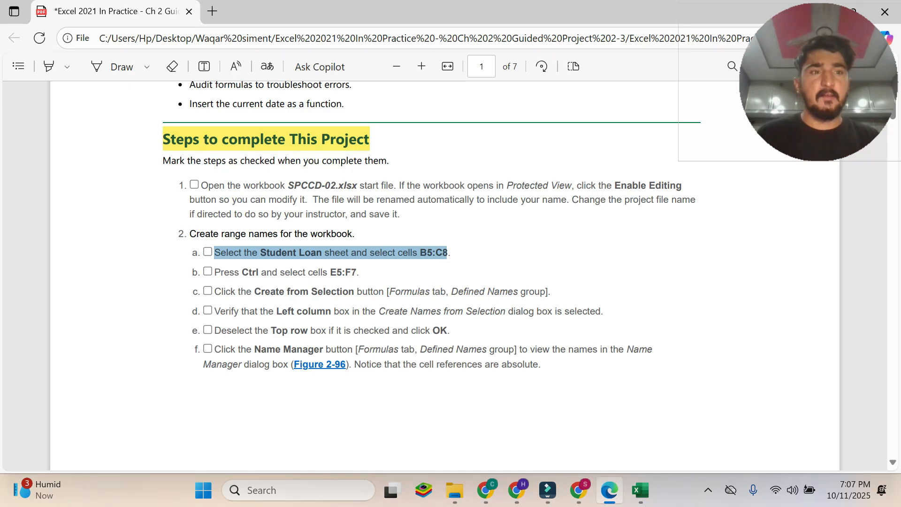
pyautogui.click(640, 490)
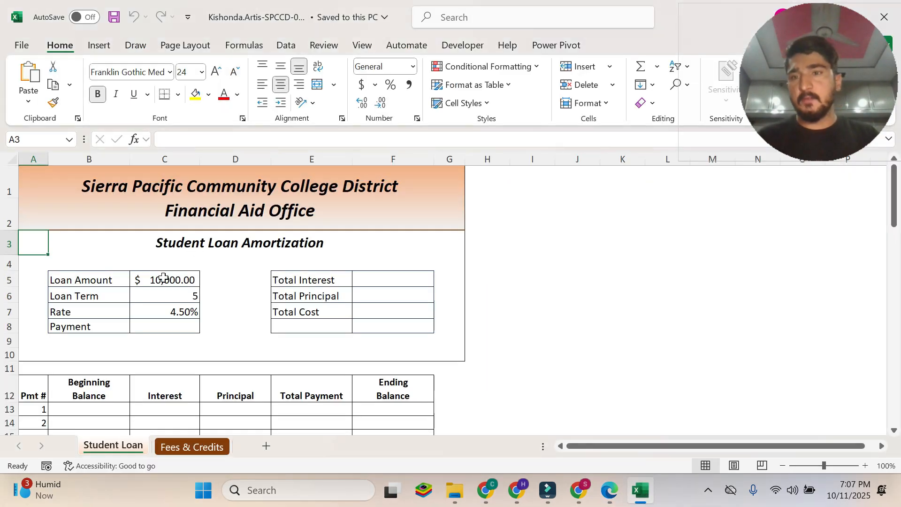
pyautogui.moveTo(76, 282); pyautogui.dragTo(170, 326)
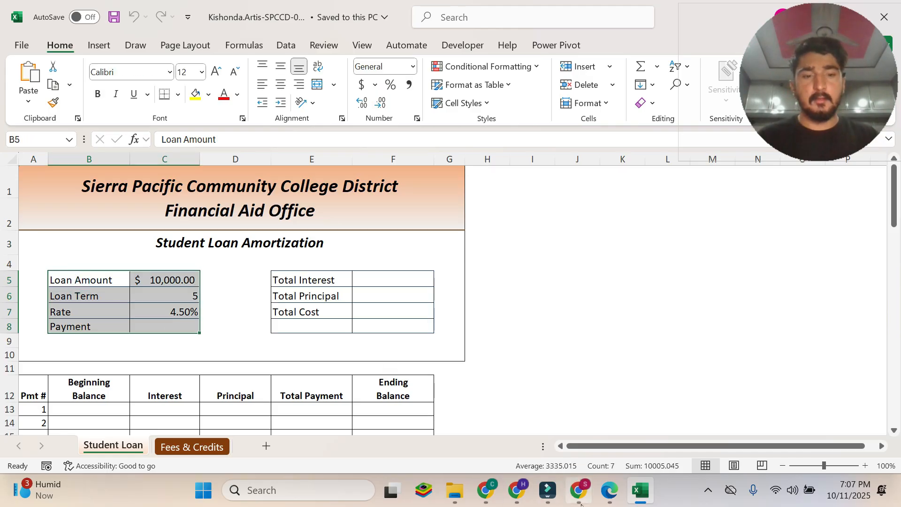
# Read instruction 2b in the PDF and add cells E5:F7 to the existing selection on the Student Loan sheet in Excel.
pyautogui.click(609, 490)
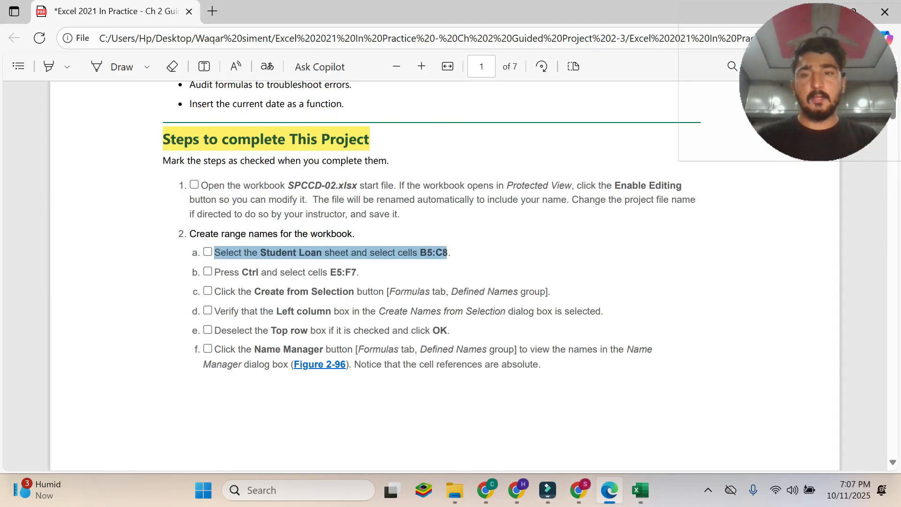
pyautogui.moveTo(214, 273); pyautogui.dragTo(373, 275)
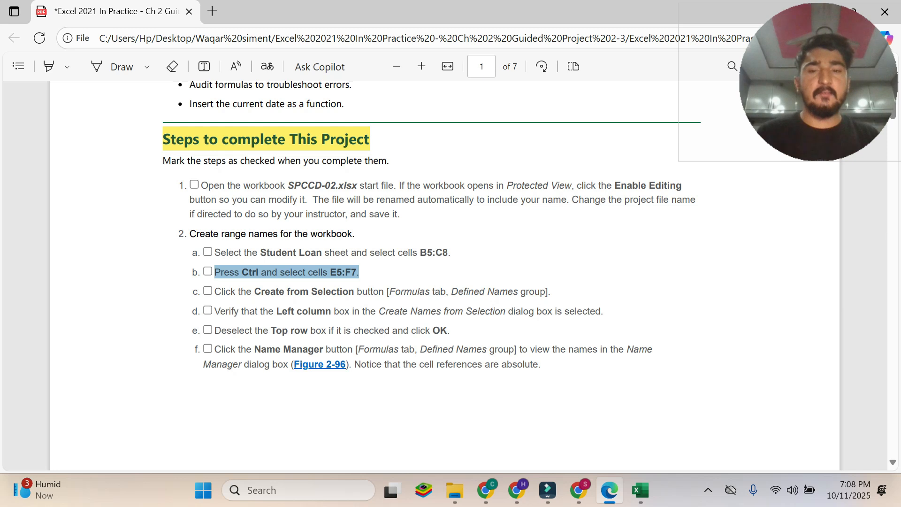
pyautogui.click(641, 490)
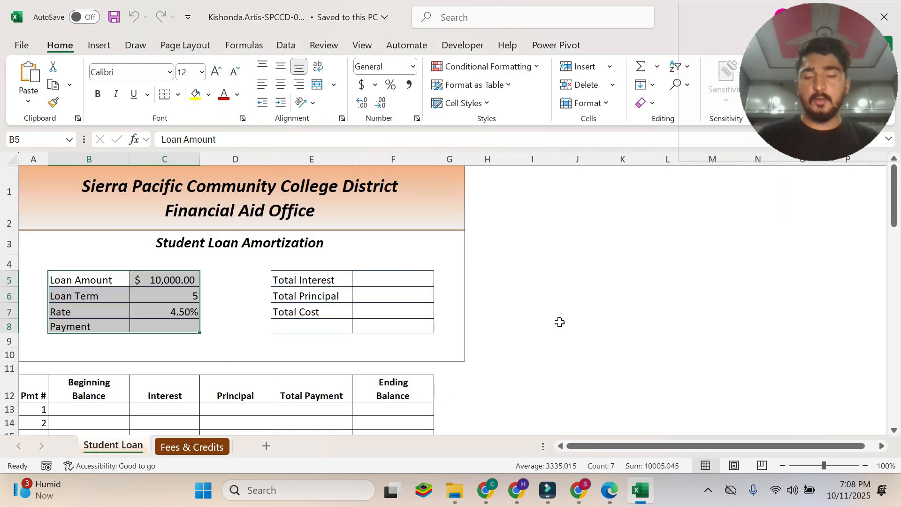
pyautogui.keyDown('ctrl'); pyautogui.click(305, 280); pyautogui.keyUp('ctrl')
pyautogui.moveTo(352, 285); pyautogui.dragTo(402, 314)
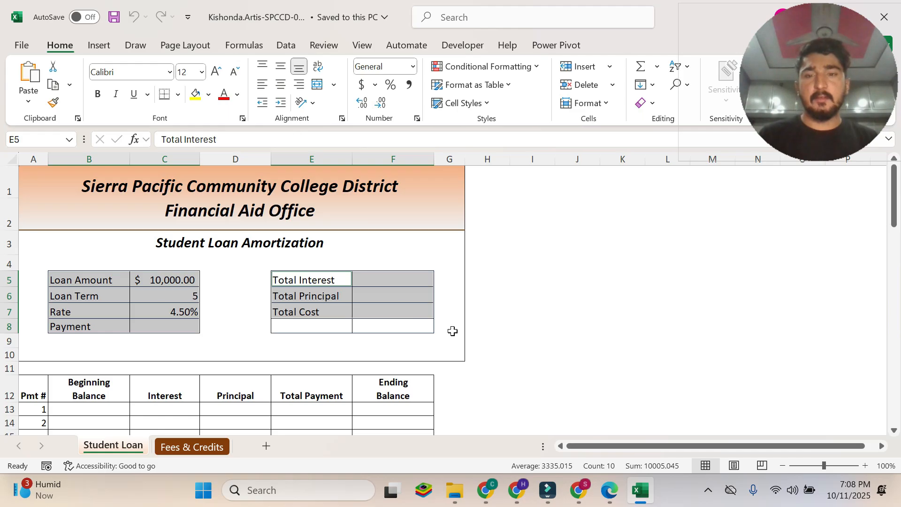
# Read instruction 2c in the PDF and start Create from Selection in Excel for the selected Student Loan ranges.
pyautogui.click(610, 490)
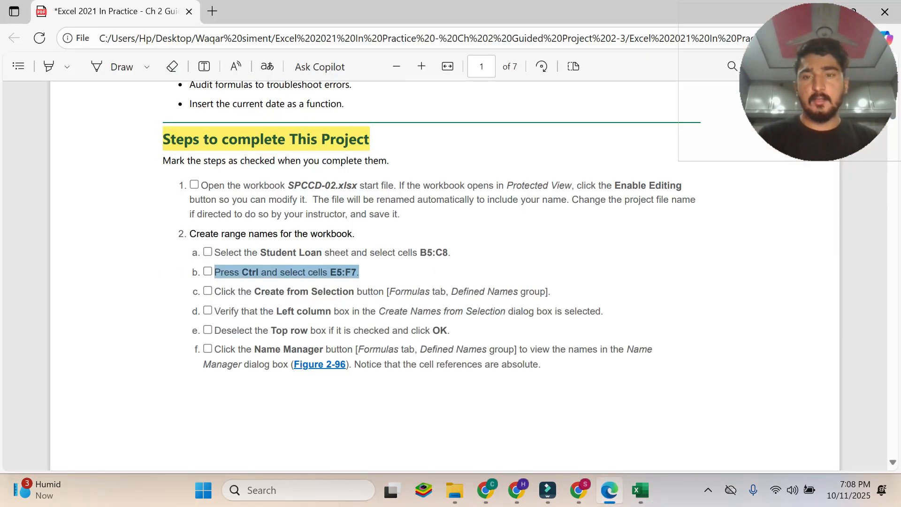
pyautogui.moveTo(214, 292); pyautogui.dragTo(551, 292)
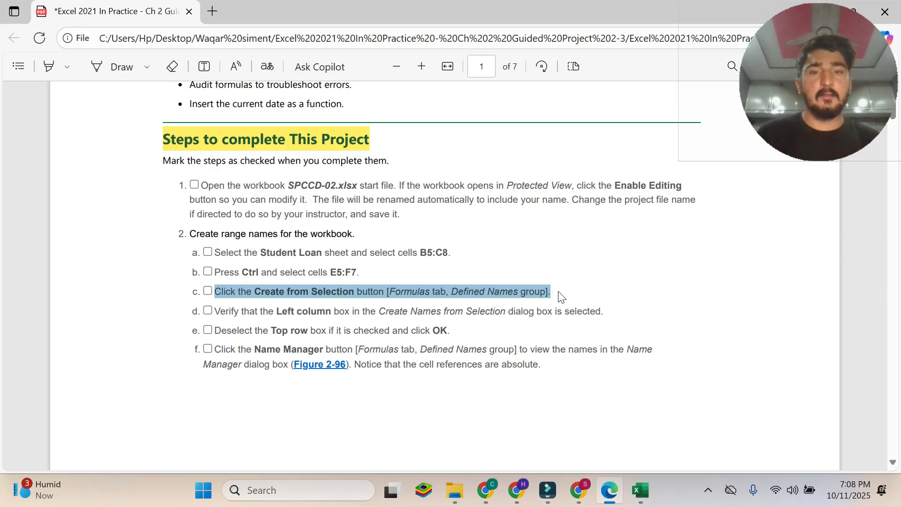
pyautogui.click(645, 491)
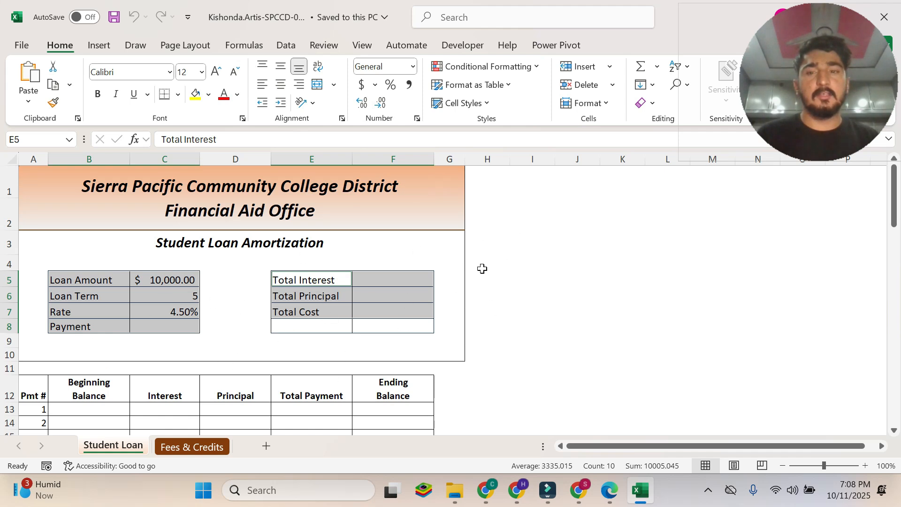
pyautogui.click(257, 48)
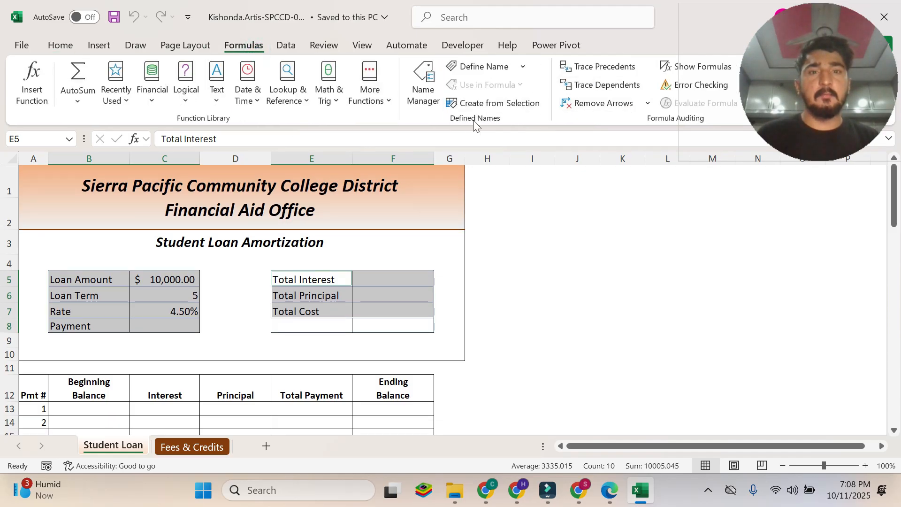
pyautogui.click(508, 104)
# Read instructions 2d and 2e in the PDF and create the Student Loan range names in Excel from the left column only.
pyautogui.hotkey('alt', 'Tab')
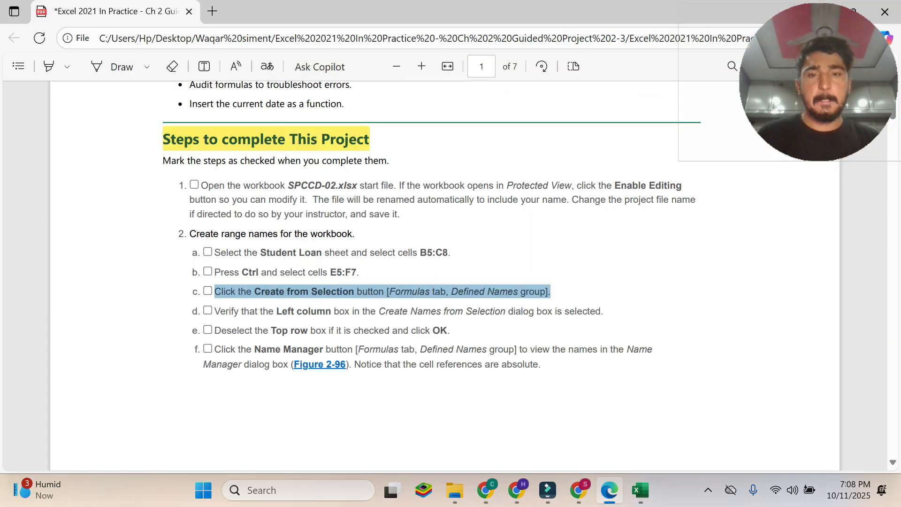
pyautogui.moveTo(214, 311); pyautogui.dragTo(603, 311)
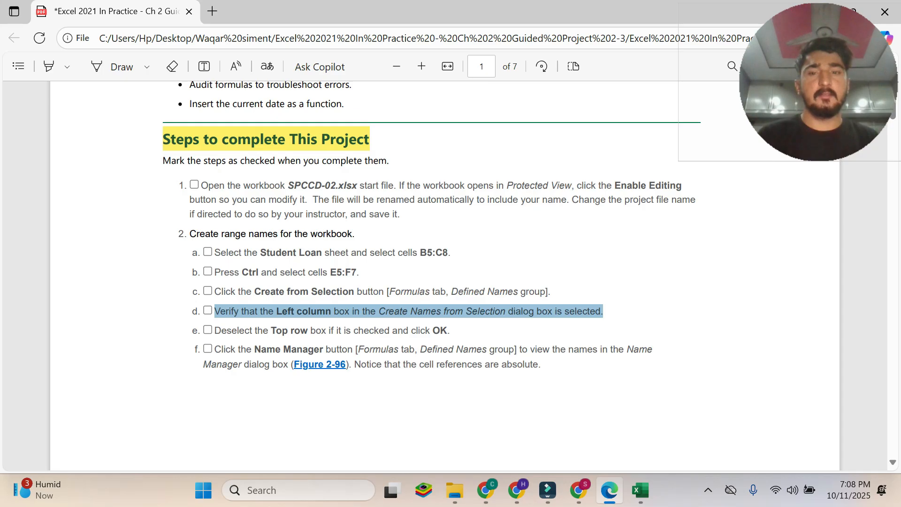
pyautogui.click(641, 489)
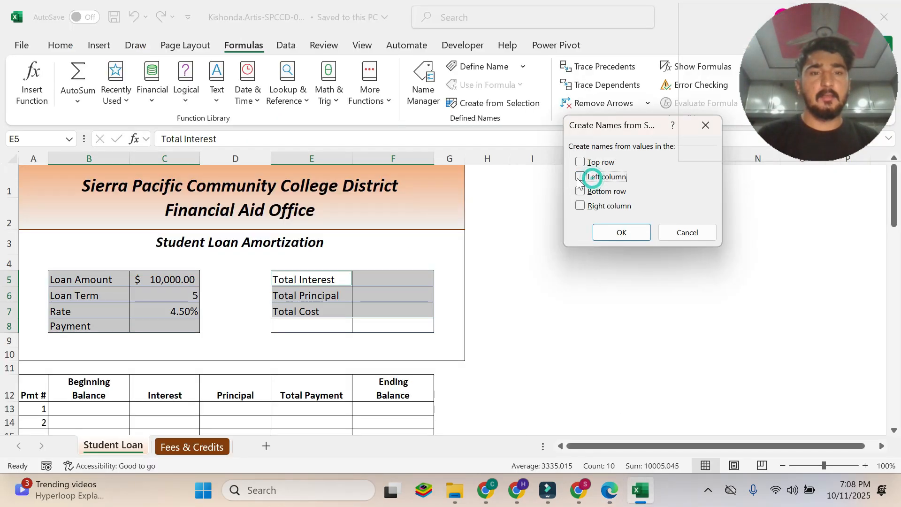
pyautogui.click(610, 491)
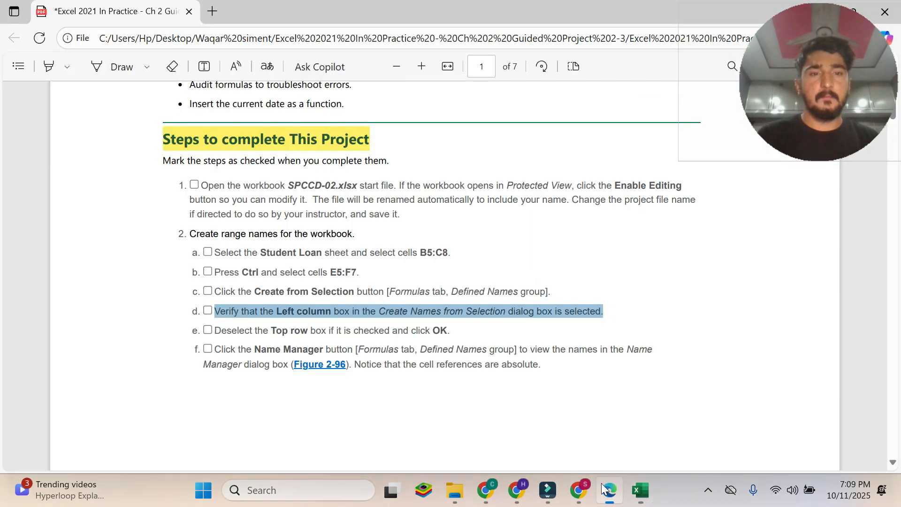
pyautogui.moveTo(212, 331); pyautogui.dragTo(451, 331)
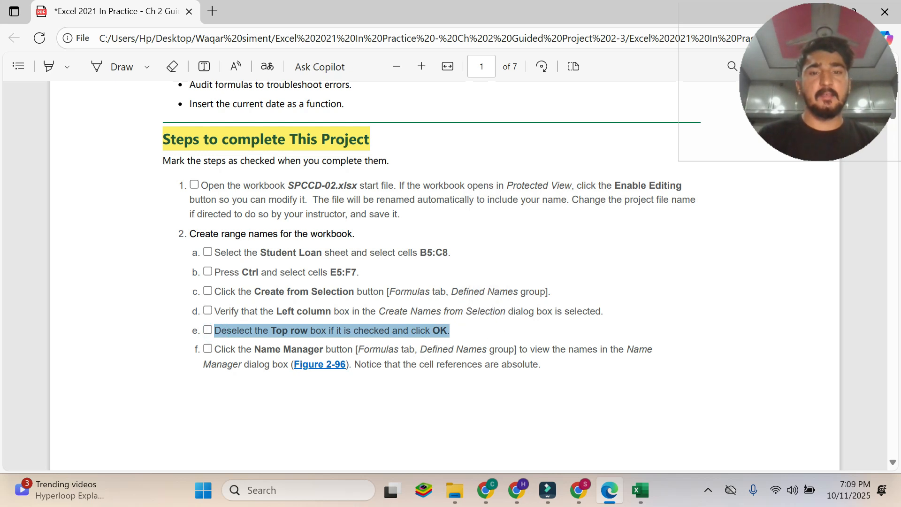
pyautogui.click(651, 479)
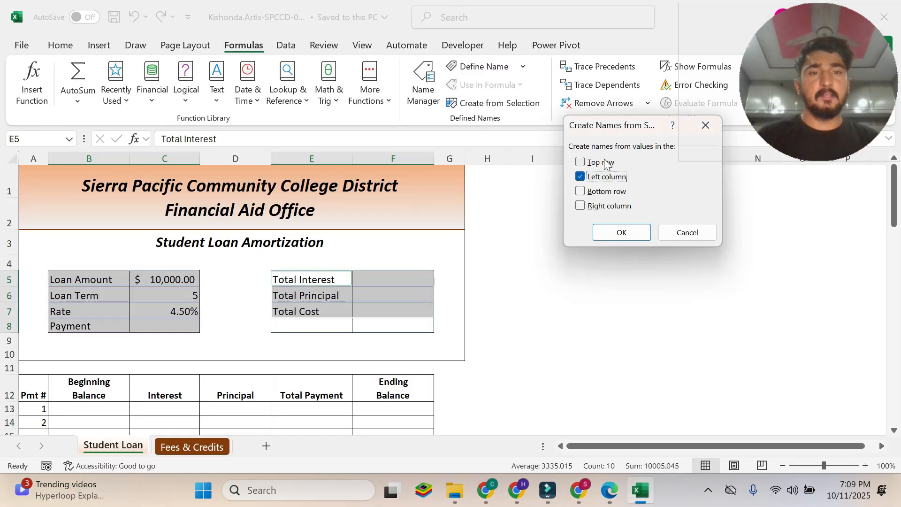
pyautogui.click(638, 233)
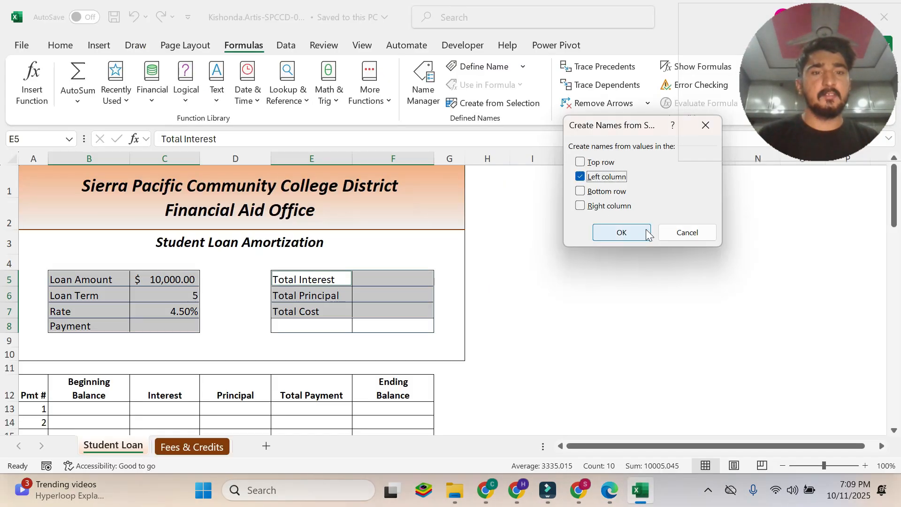
# Read instruction 2f and Figure 2-96 in the PDF, then view the workbook's range names in Excel's Name Manager.
pyautogui.click(609, 490)
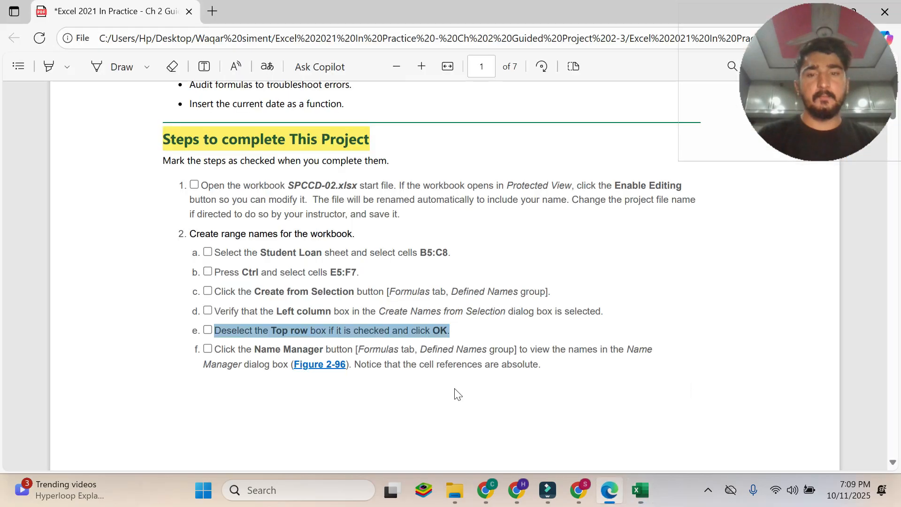
pyautogui.moveTo(215, 349); pyautogui.dragTo(540, 364)
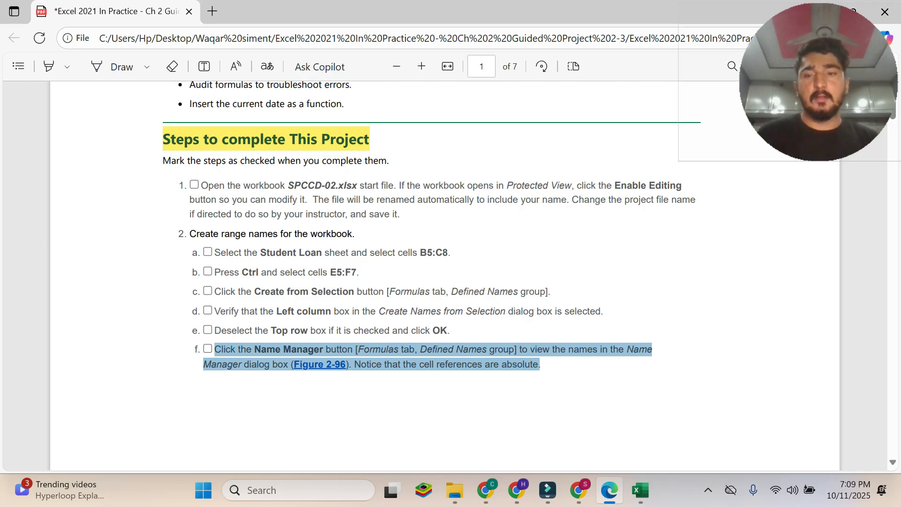
pyautogui.scroll(-10, 344, 378)
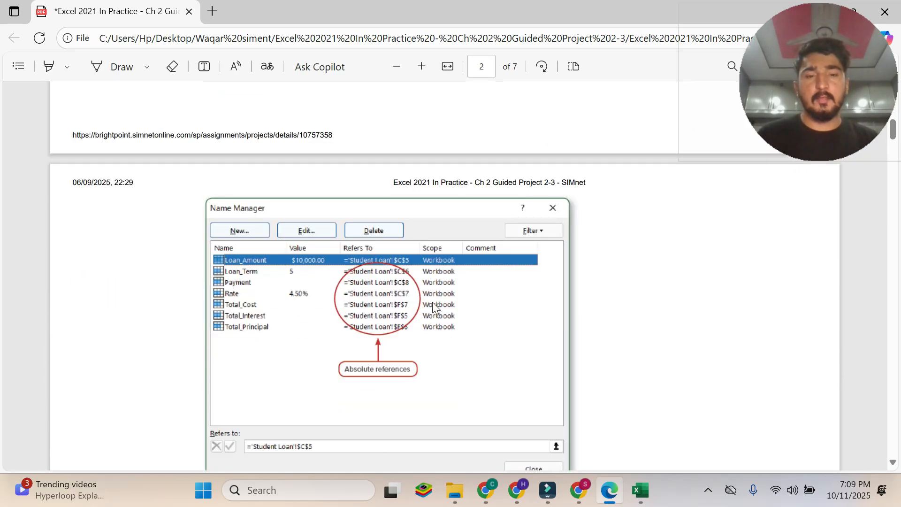
pyautogui.scroll(-3, 338, 317)
pyautogui.click(645, 503)
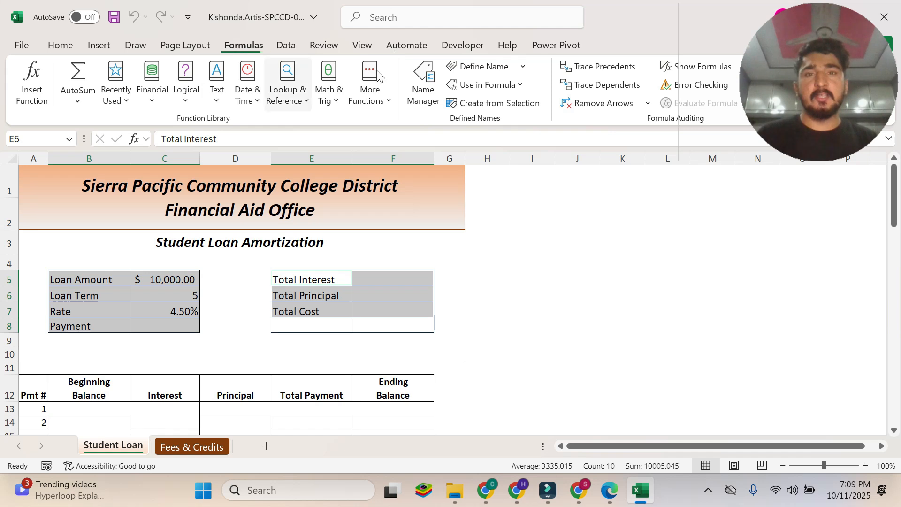
pyautogui.click(428, 97)
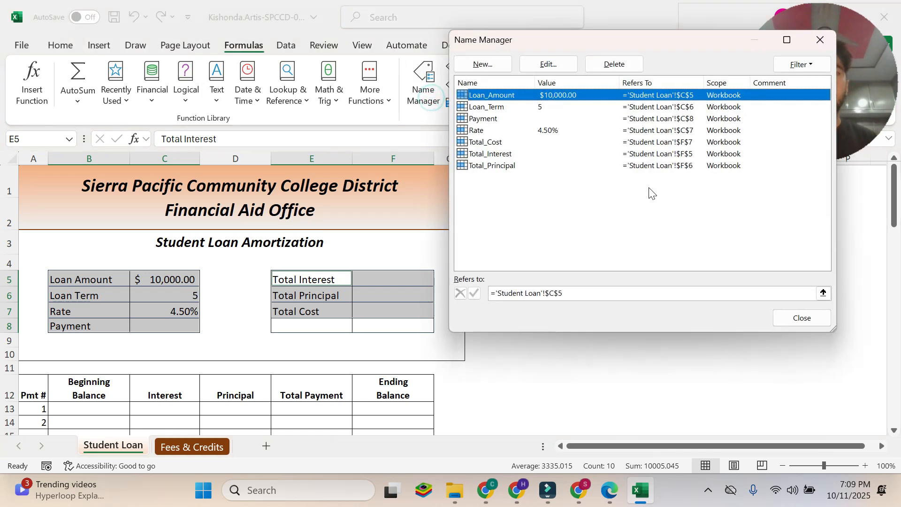
pyautogui.moveTo(661, 44); pyautogui.dragTo(458, 50)
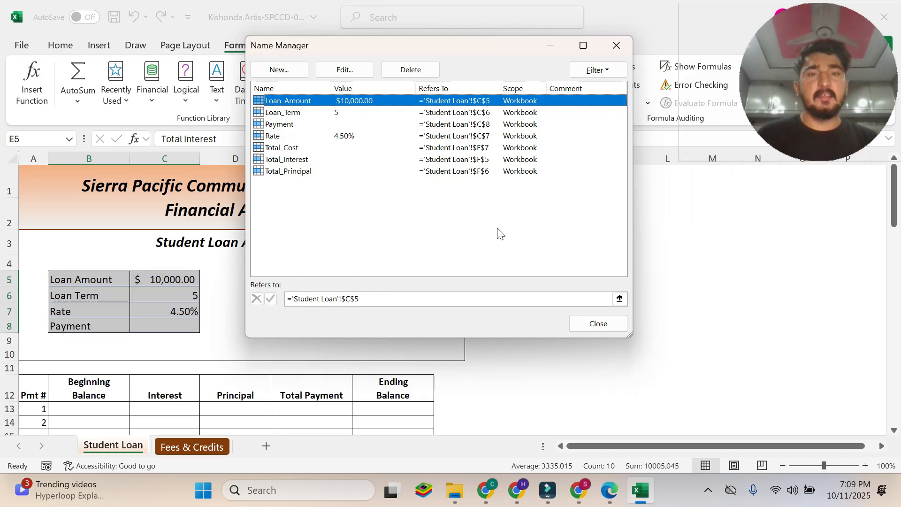
# Compare the range names and their absolute references in Name Manager with Figure 2-96 in the PDF.
pyautogui.moveTo(609, 490)
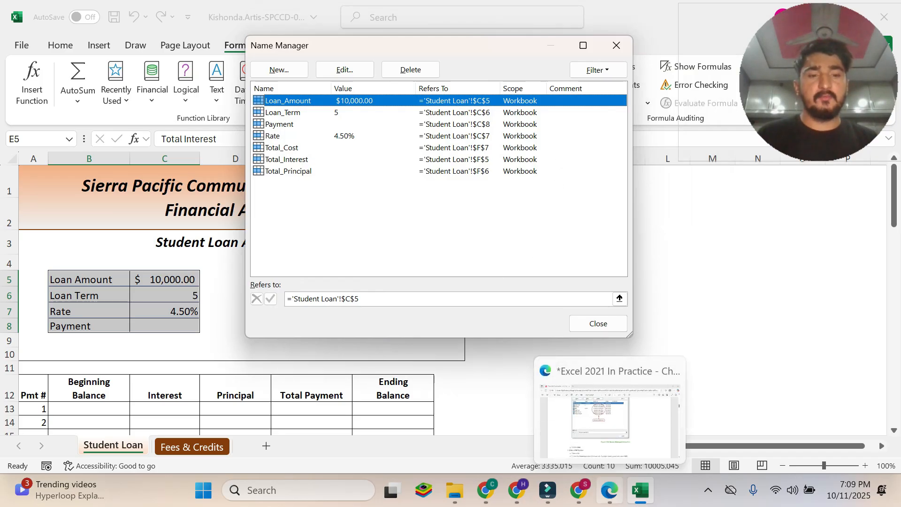
pyautogui.click(610, 422)
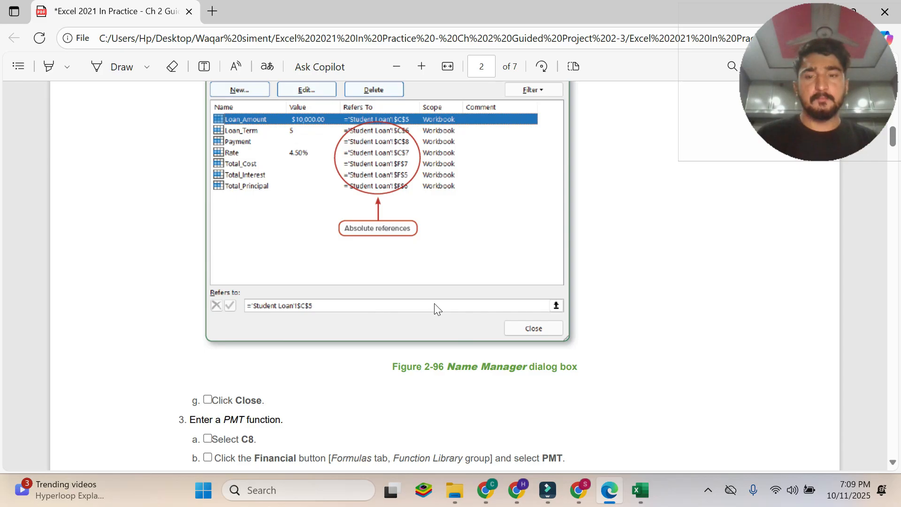
pyautogui.scroll(9, 434, 307)
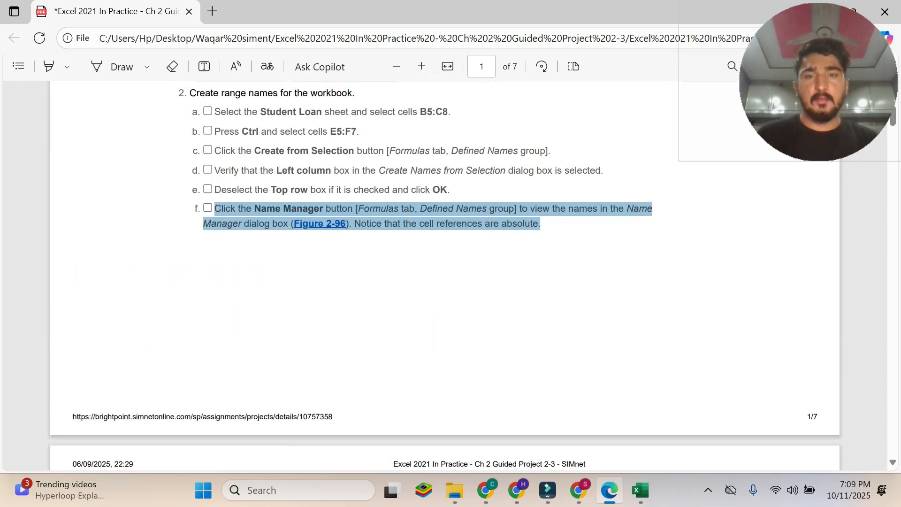
pyautogui.click(650, 494)
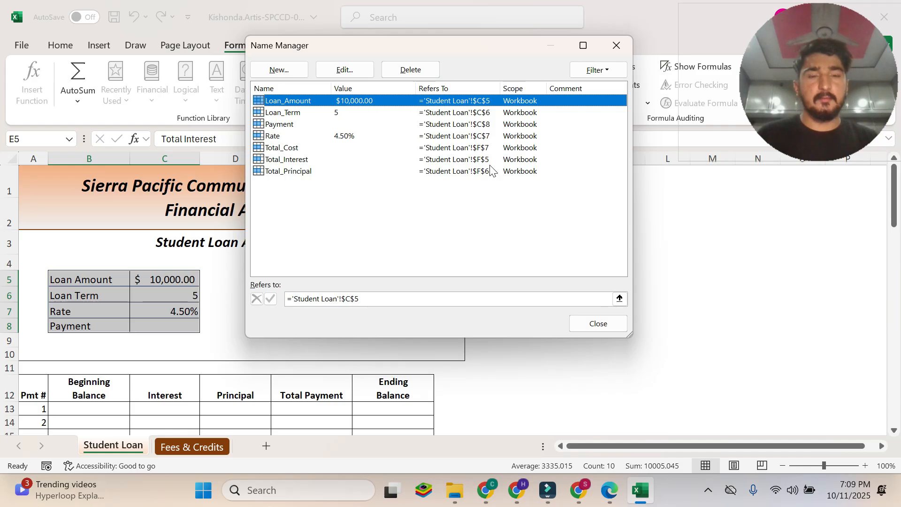
# Read instruction 2g in the PDF and close the Name Manager in Excel.
pyautogui.click(610, 490)
pyautogui.scroll(-7, 358, 272)
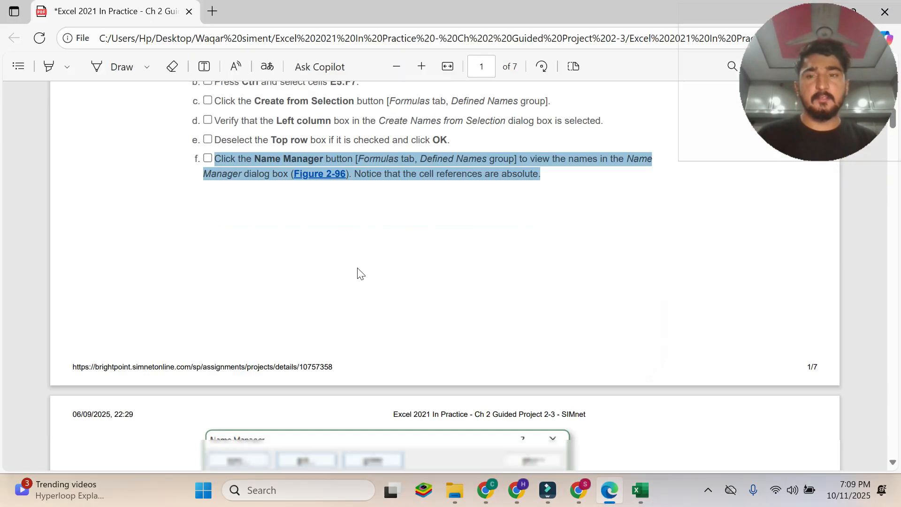
pyautogui.scroll(-4, 255, 212)
pyautogui.scroll(-3, 257, 219)
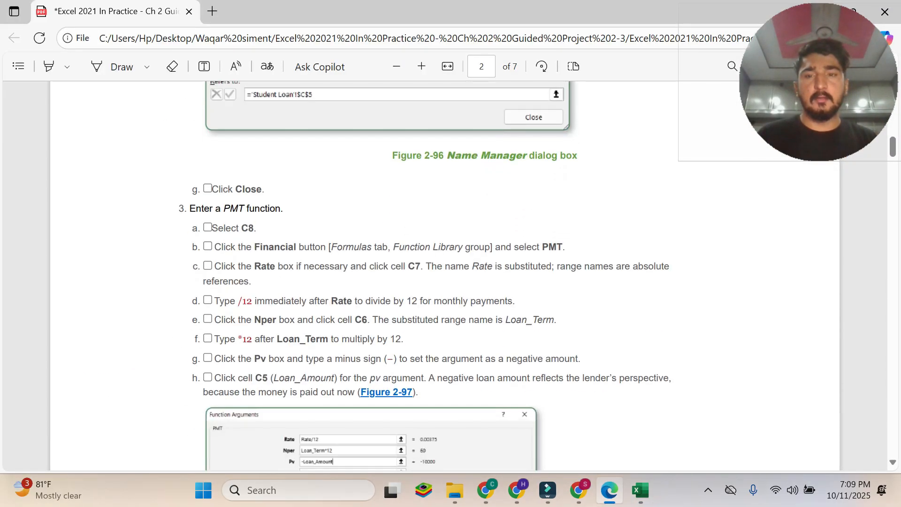
pyautogui.moveTo(211, 188); pyautogui.dragTo(281, 209)
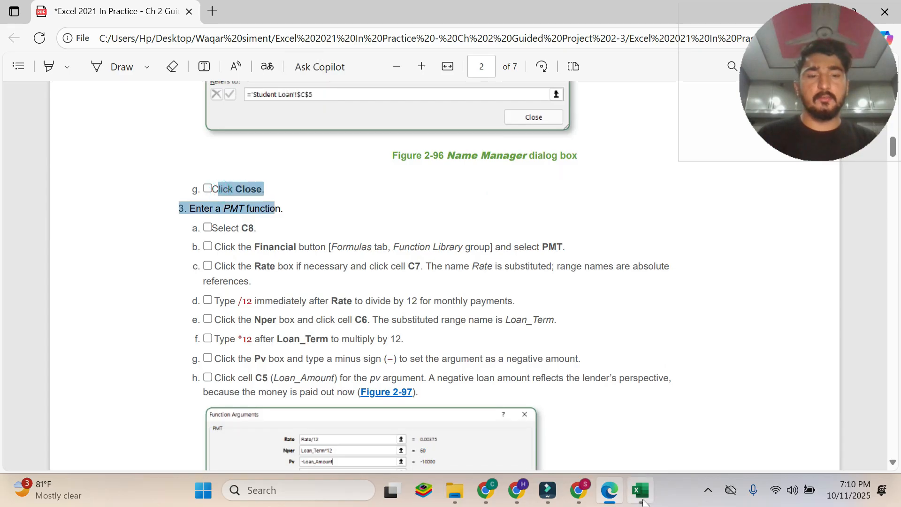
pyautogui.click(624, 454)
pyautogui.click(599, 324)
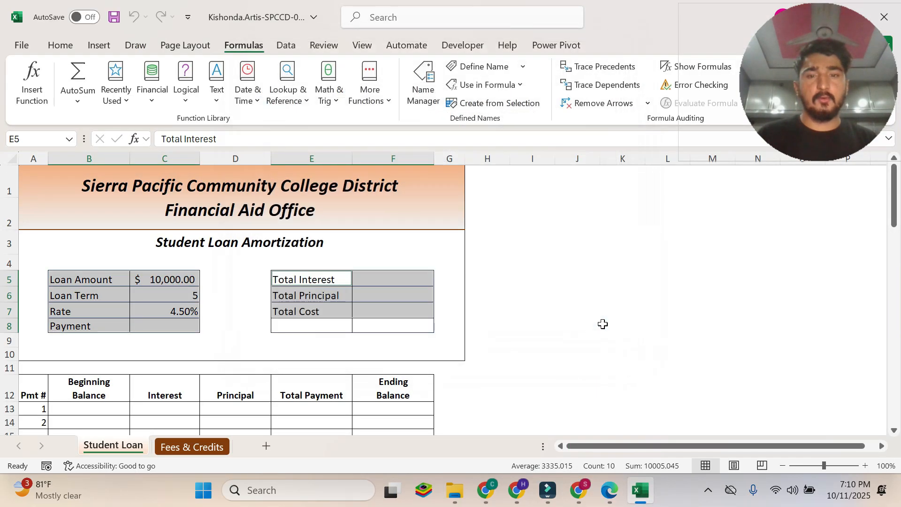
# Review step 3 in the PDF on entering a PMT function, including Figure 2-97 and its closing instructions.
pyautogui.click(619, 501)
pyautogui.click(448, 238)
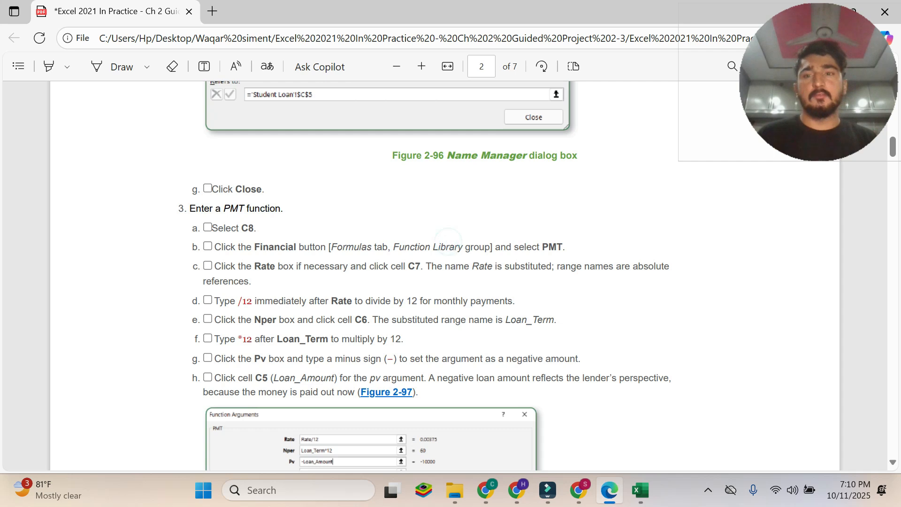
pyautogui.moveTo(180, 208); pyautogui.dragTo(283, 210)
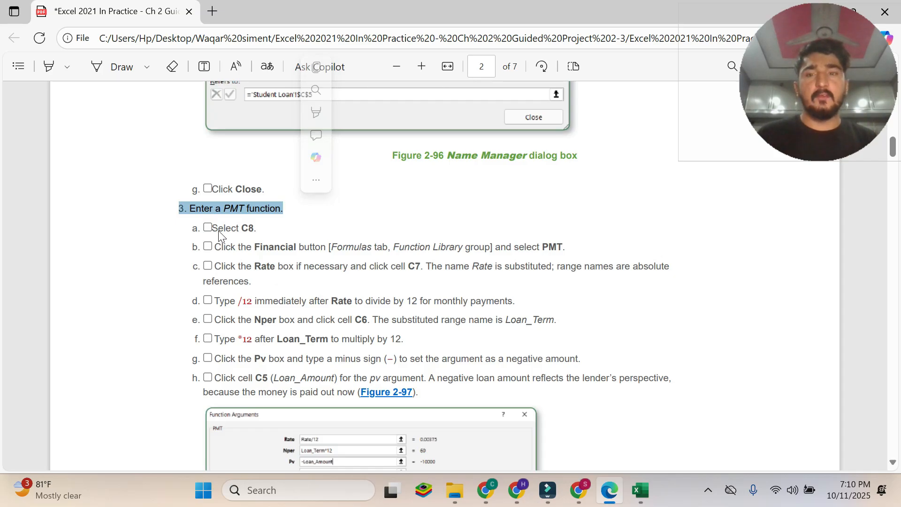
pyautogui.click(249, 229)
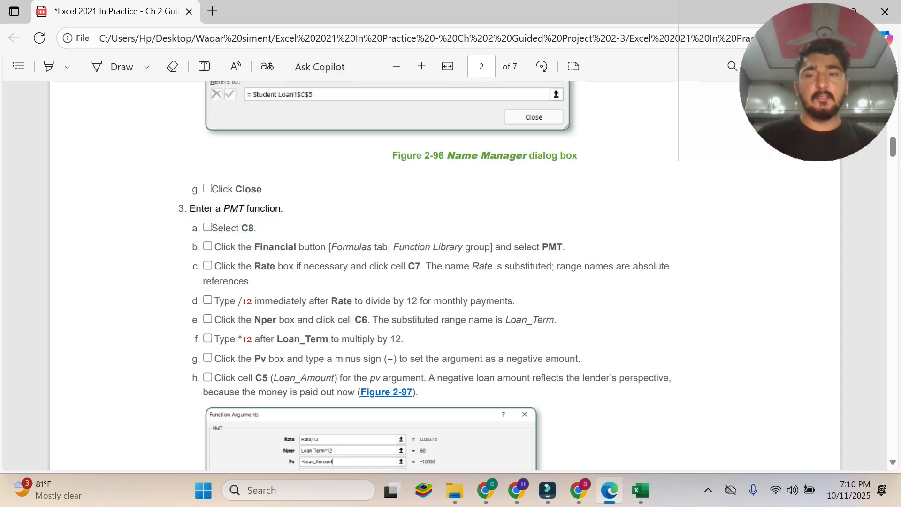
pyautogui.scroll(-6, 359, 287)
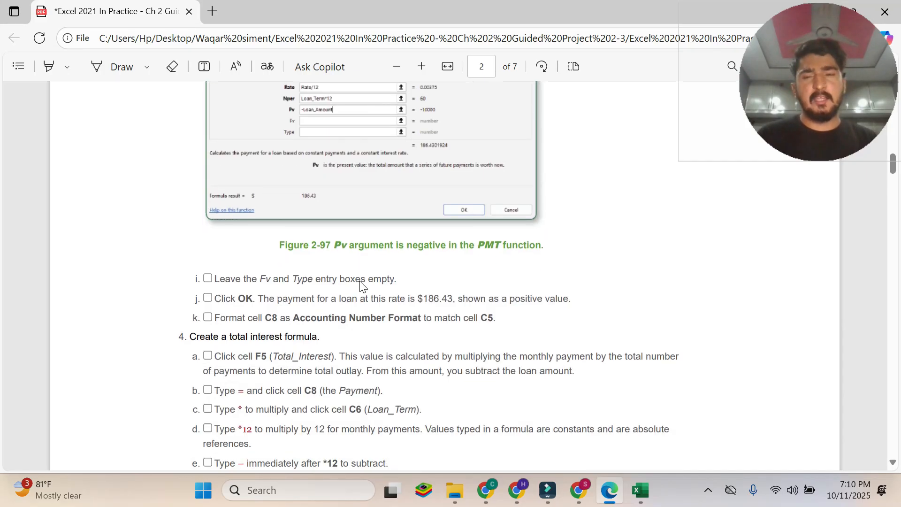
pyautogui.scroll(5, 362, 284)
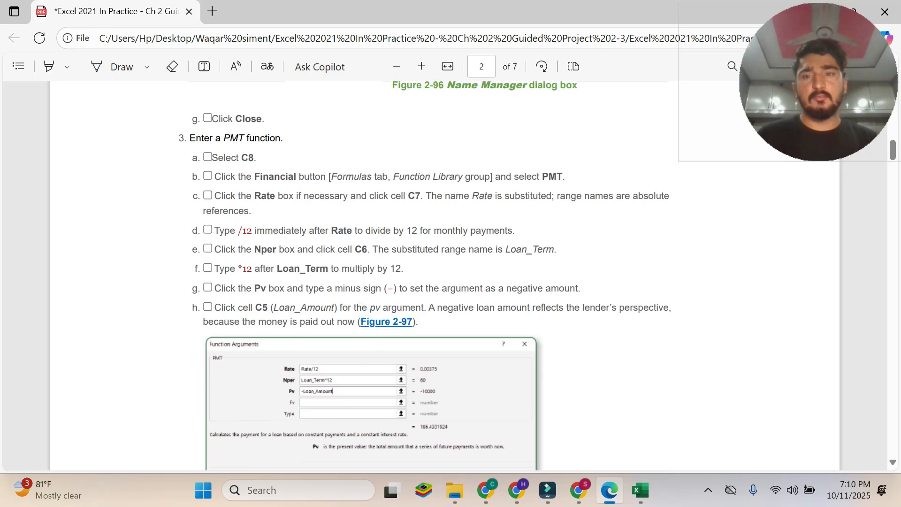
# Read instruction 3a in the PDF and select cell C8 on the Student Loan sheet in Excel.
pyautogui.moveTo(212, 158); pyautogui.dragTo(257, 158)
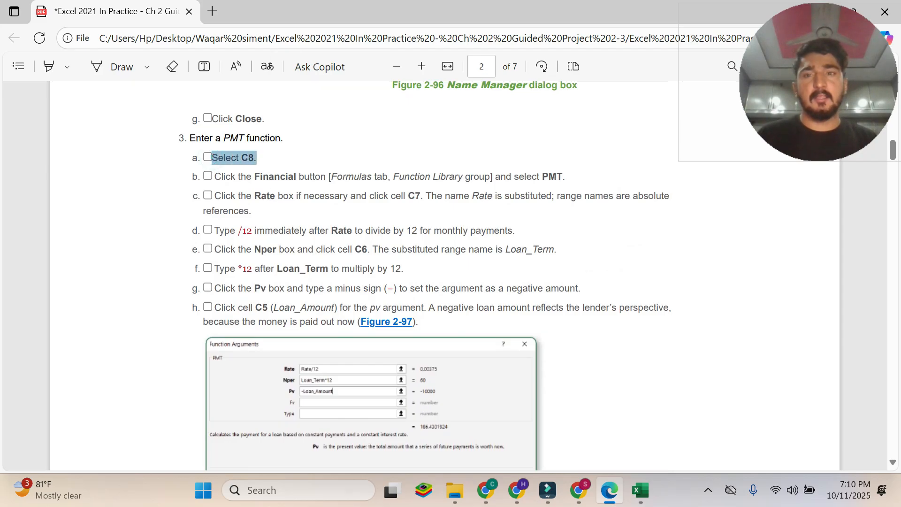
pyautogui.click(640, 490)
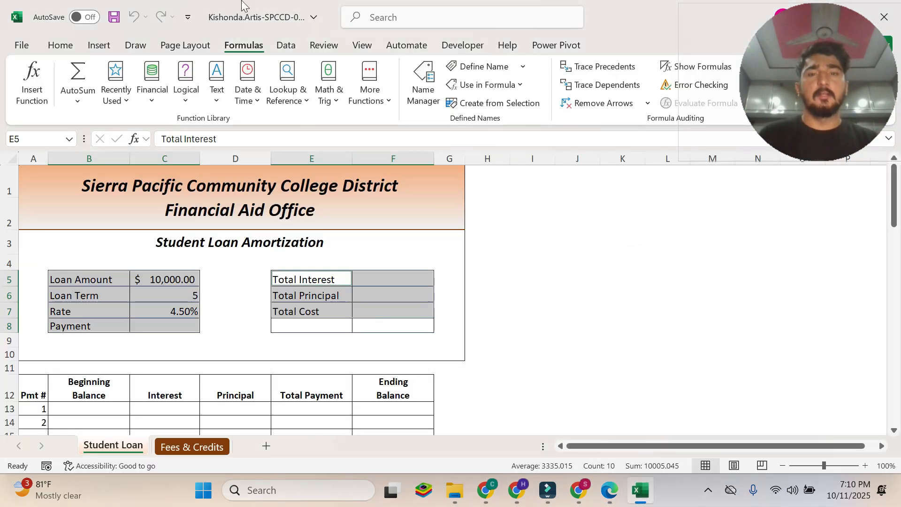
pyautogui.click(266, 328)
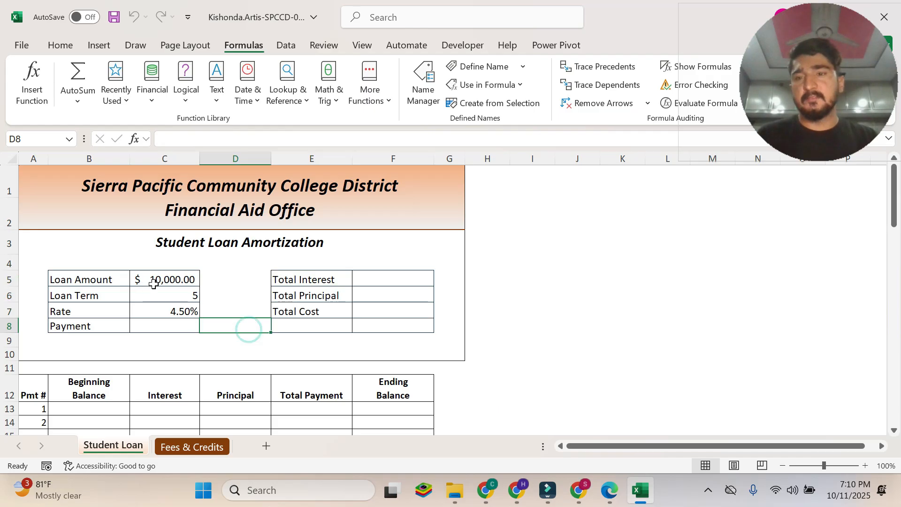
pyautogui.click(182, 324)
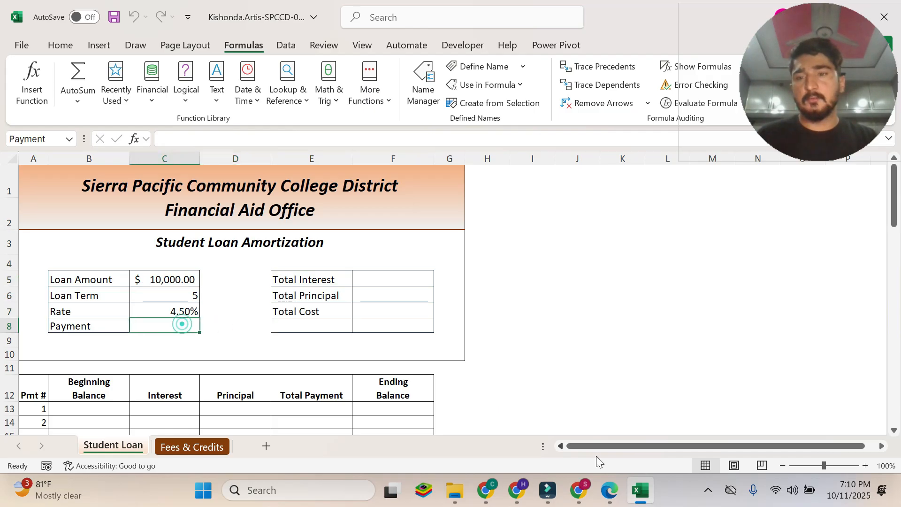
# Read instruction 3b in the PDF on choosing the PMT function and return to the Student Loan sheet in Excel.
pyautogui.click(609, 490)
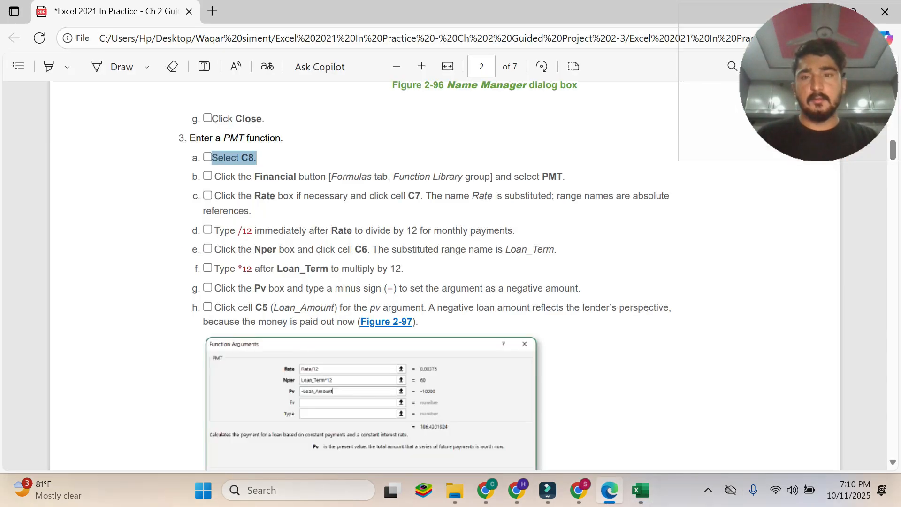
pyautogui.moveTo(214, 176); pyautogui.dragTo(566, 178)
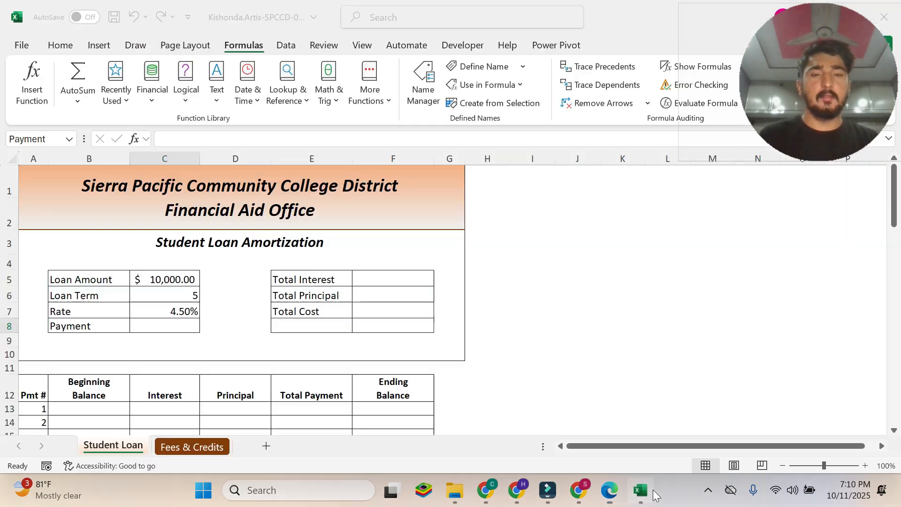
pyautogui.click(650, 490)
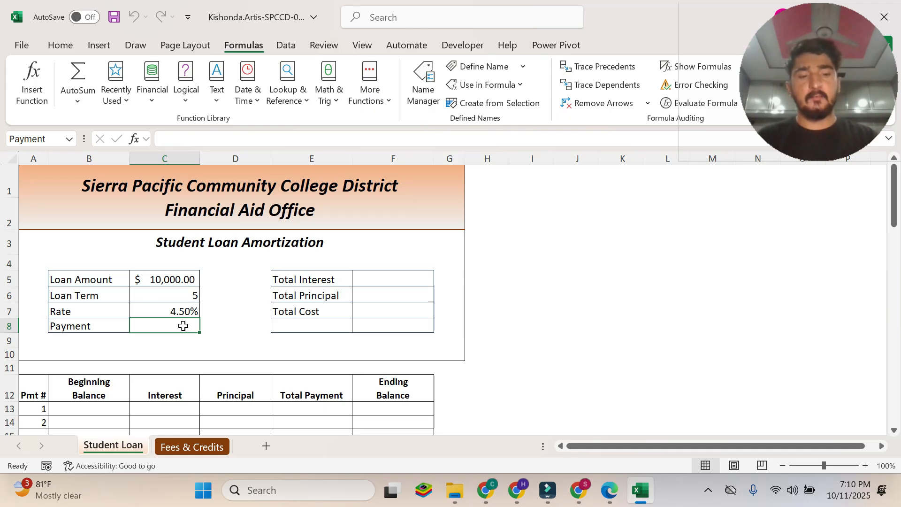
pyautogui.write('=pmt')
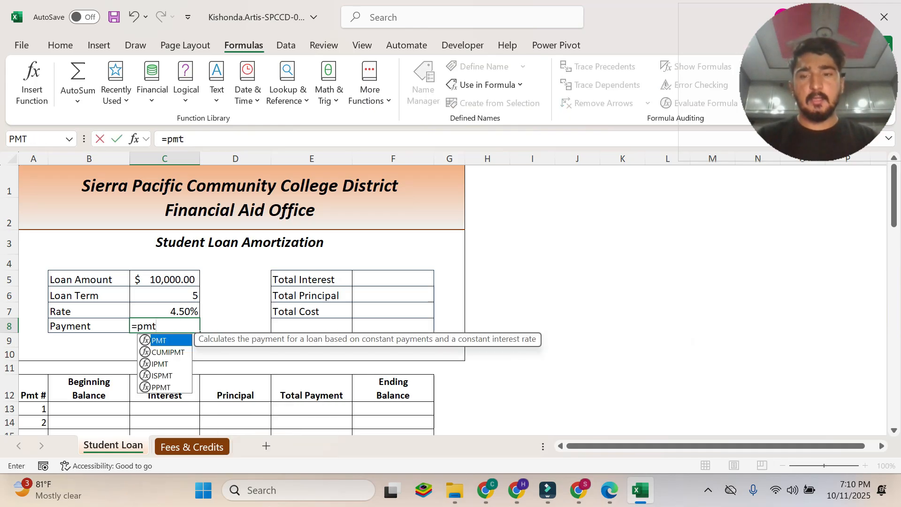
pyautogui.press('BackSpace')
pyautogui.press('BackSpace')
pyautogui.press('BackSpace')
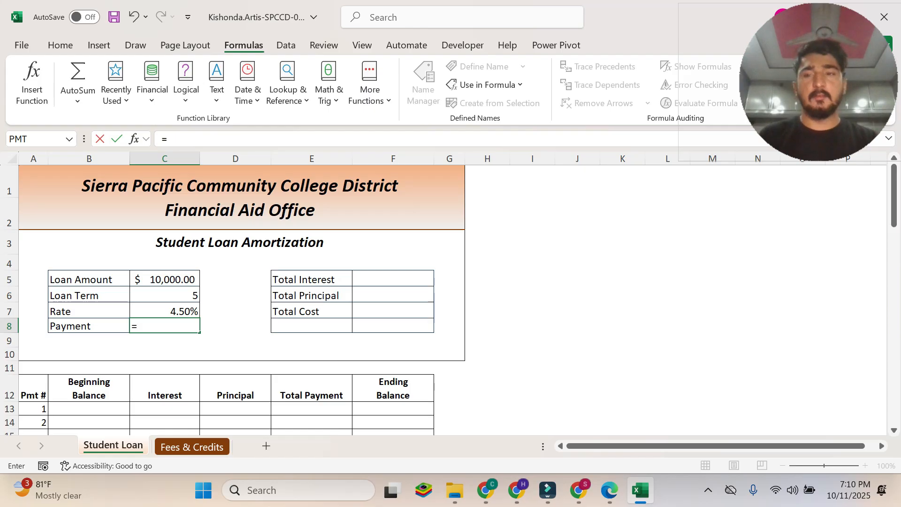
pyautogui.press('BackSpace')
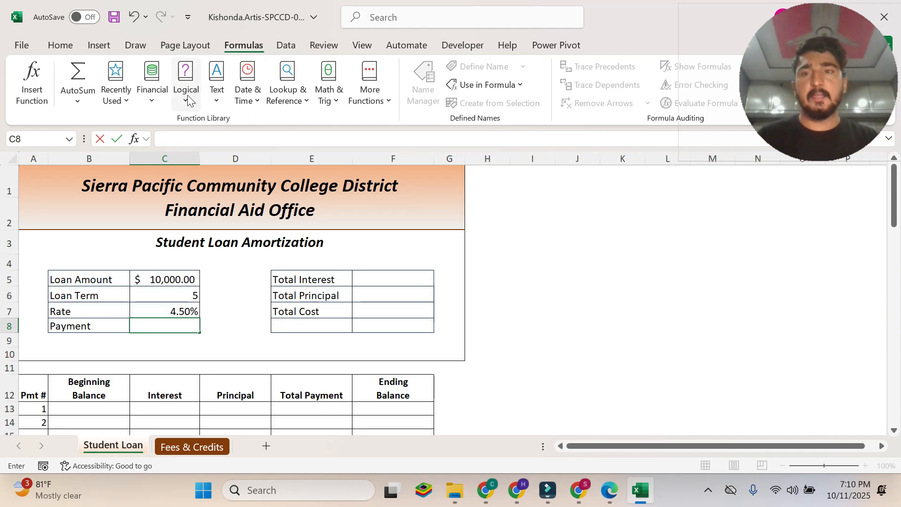
# Insert the PMT function from the Financial functions into cell C8.
pyautogui.click(152, 92)
pyautogui.scroll(-2, 202, 155)
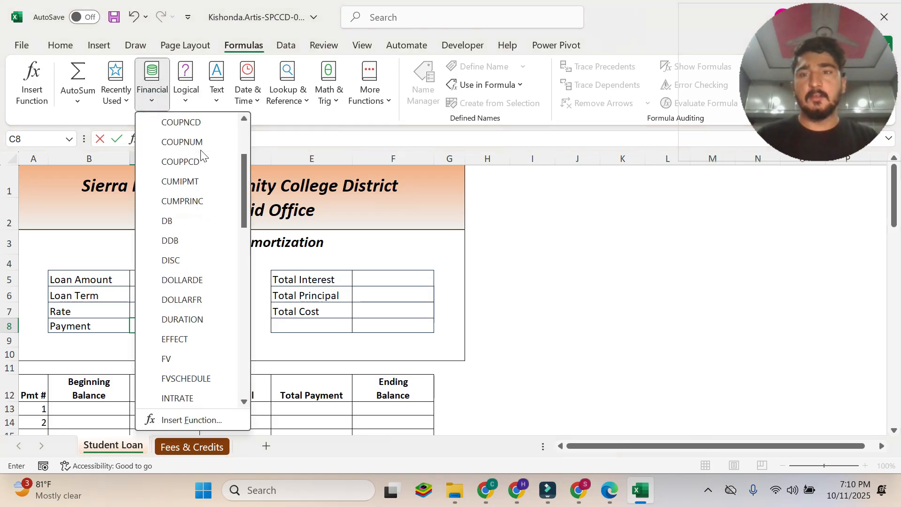
pyautogui.scroll(-2, 202, 154)
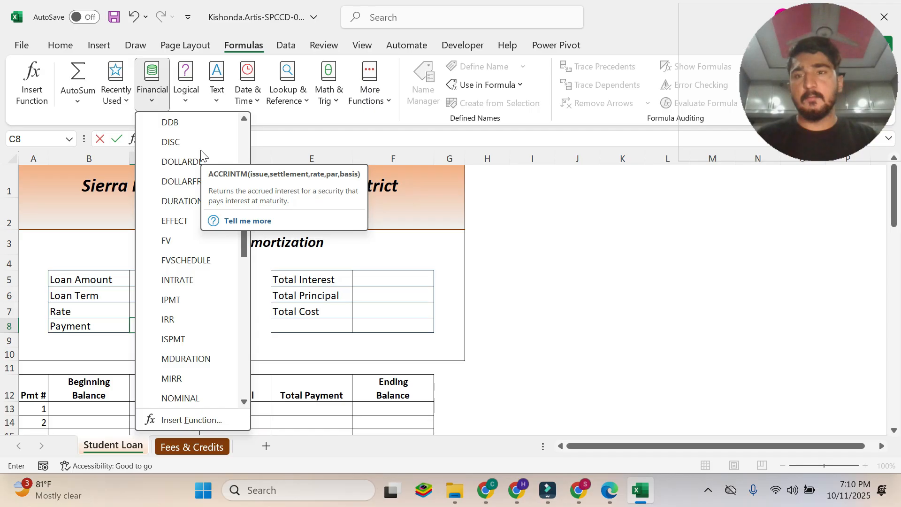
pyautogui.scroll(-4, 201, 154)
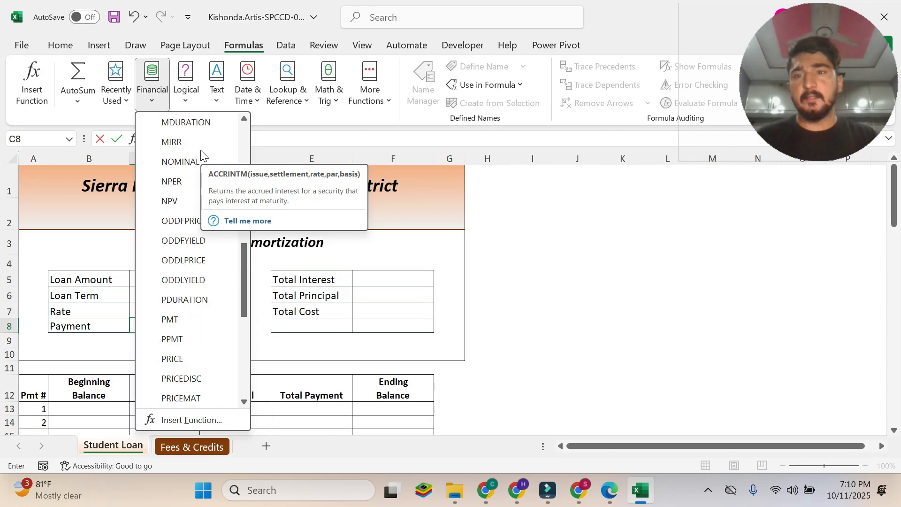
pyautogui.scroll(-1, 167, 244)
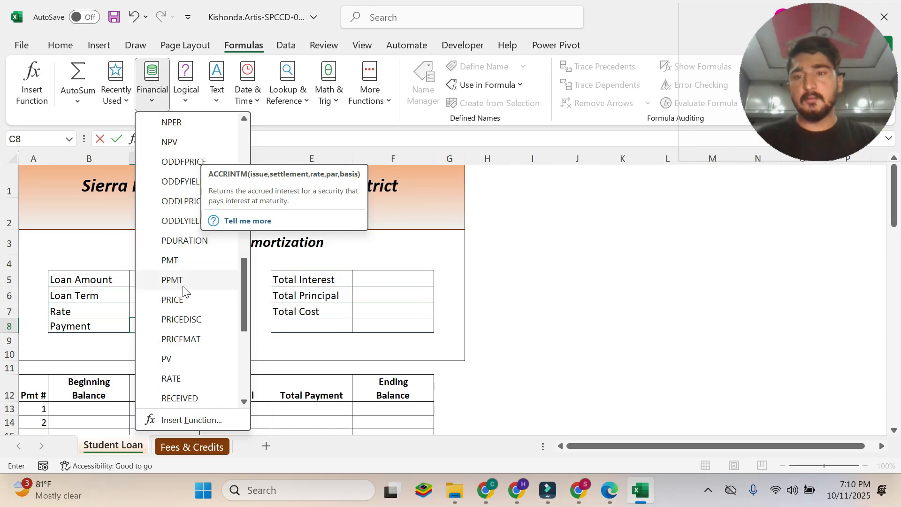
pyautogui.click(172, 261)
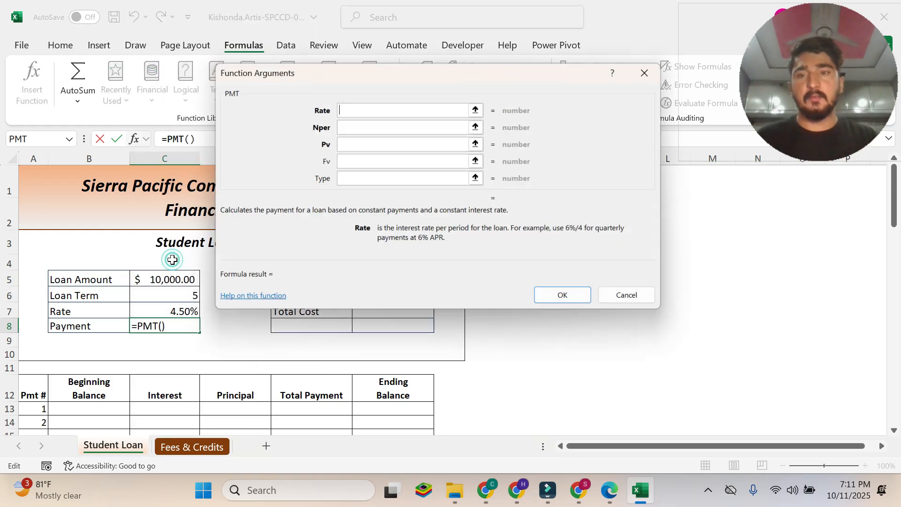
# Read instruction 3c in the PDF and set the PMT Rate argument to cell C7 in Excel.
pyautogui.click(617, 496)
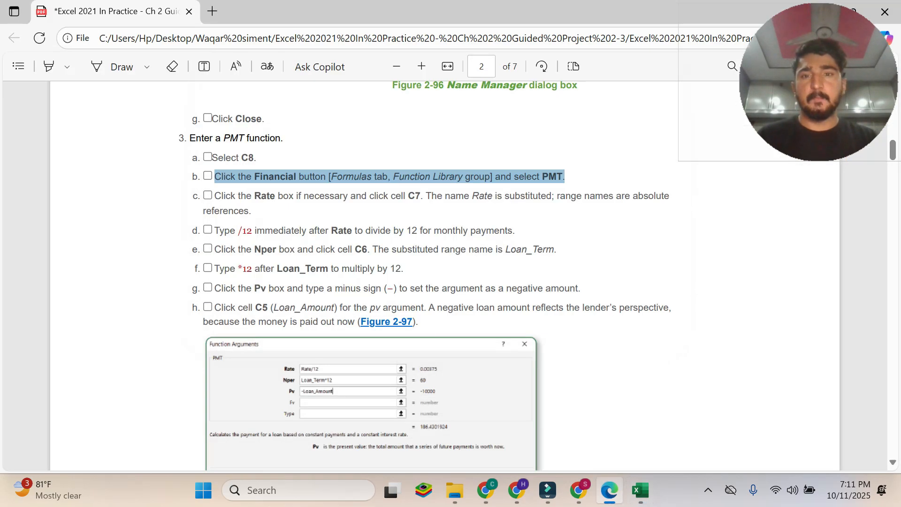
pyautogui.click(369, 184)
pyautogui.moveTo(216, 196); pyautogui.dragTo(251, 211)
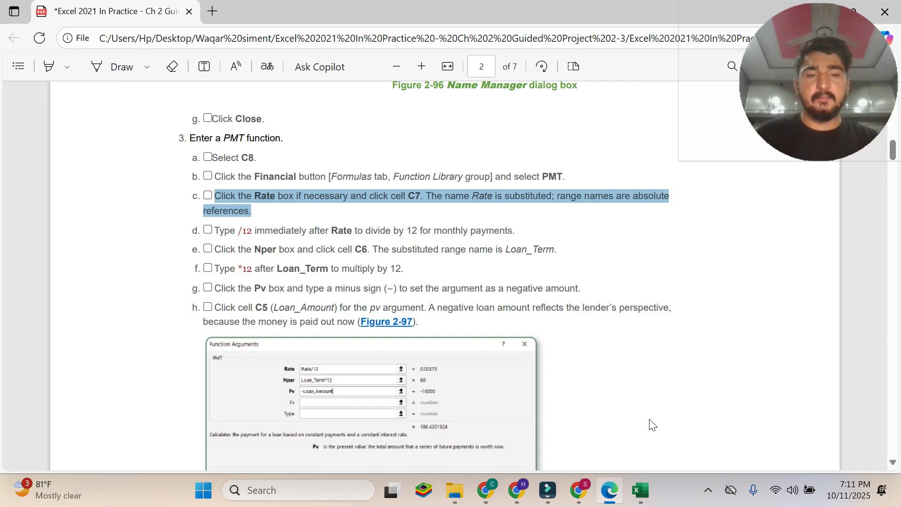
pyautogui.click(641, 490)
pyautogui.moveTo(292, 77); pyautogui.dragTo(400, 147)
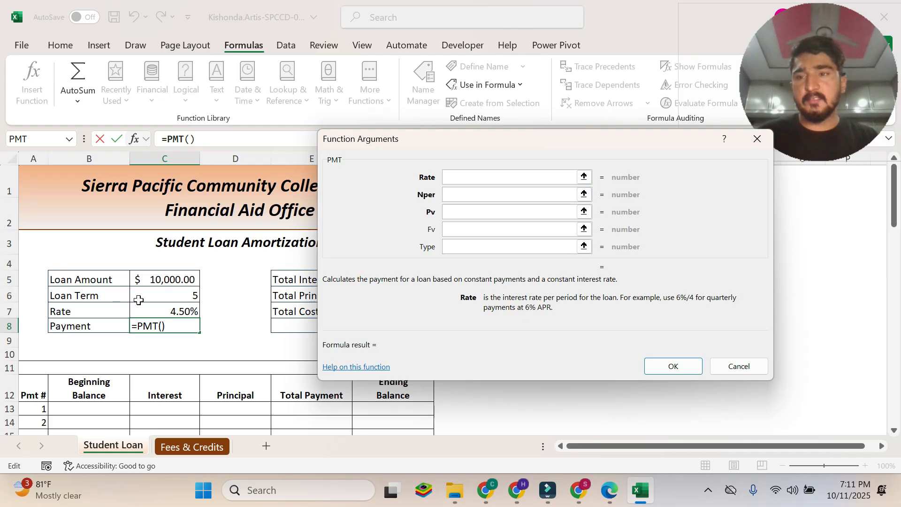
pyautogui.click(164, 313)
pyautogui.moveTo(589, 152); pyautogui.dragTo(403, 63)
# Read instruction 3d in the PDF and append /12 to the Rate argument in Excel, making it Rate/12.
pyautogui.click(609, 491)
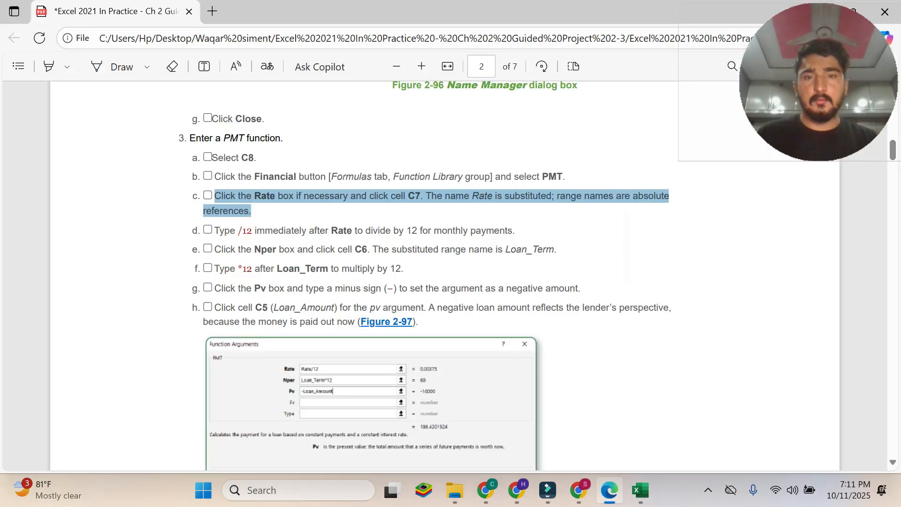
pyautogui.click(348, 223)
pyautogui.moveTo(214, 230); pyautogui.dragTo(507, 231)
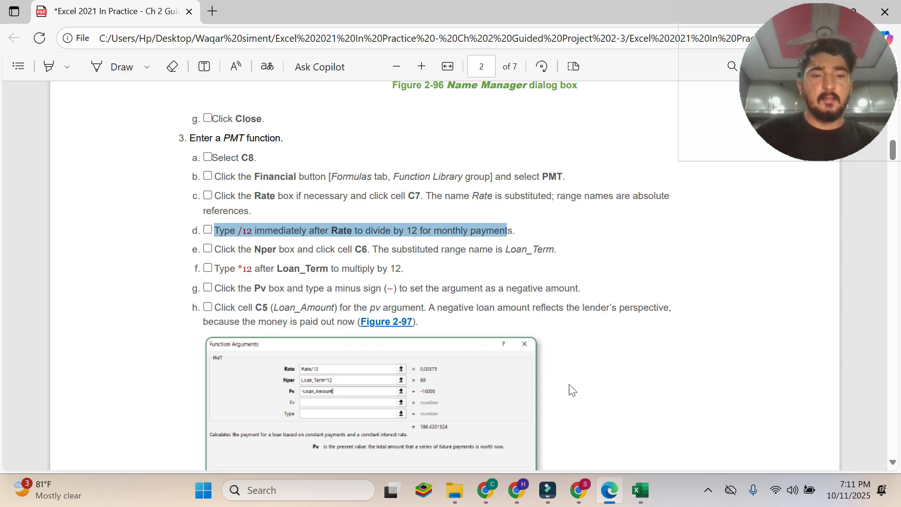
pyautogui.click(653, 499)
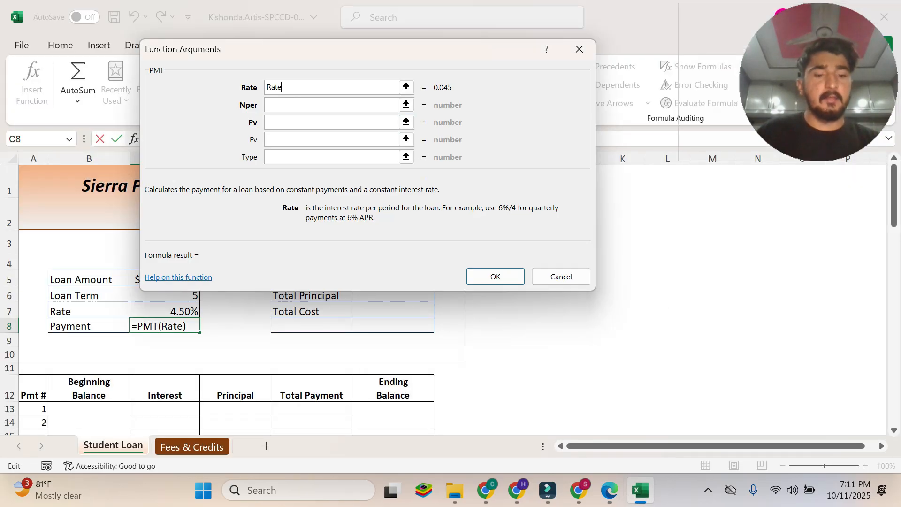
pyautogui.write('/')
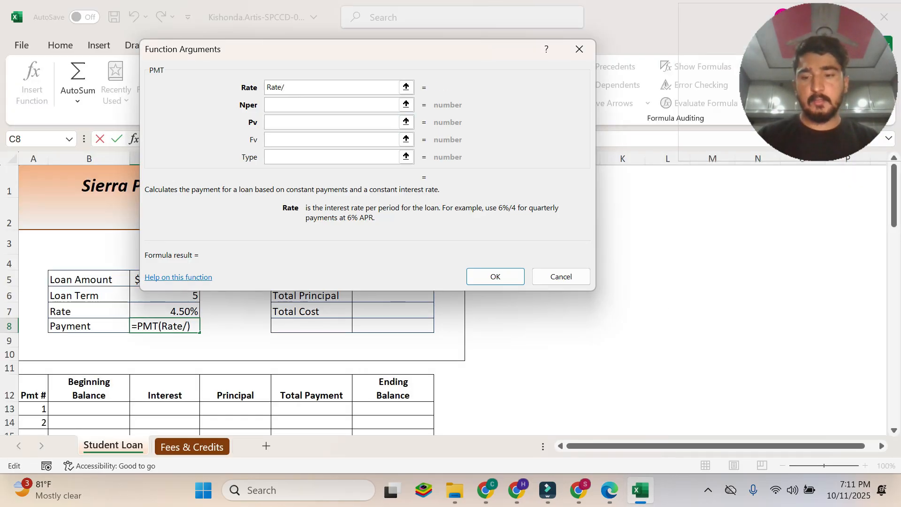
pyautogui.write('12')
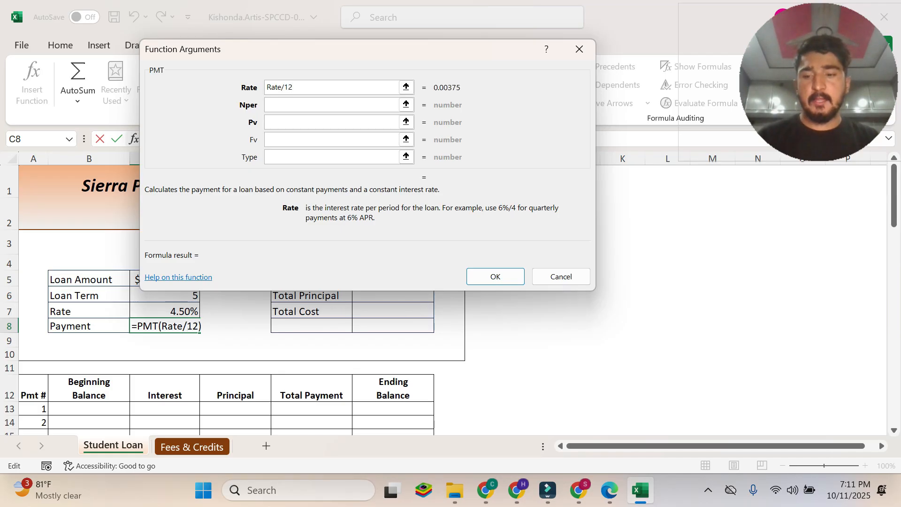
pyautogui.press('Tab')
# Read instruction 3e in the PDF and set the PMT Nper argument to cell C6 in Excel.
pyautogui.click(609, 490)
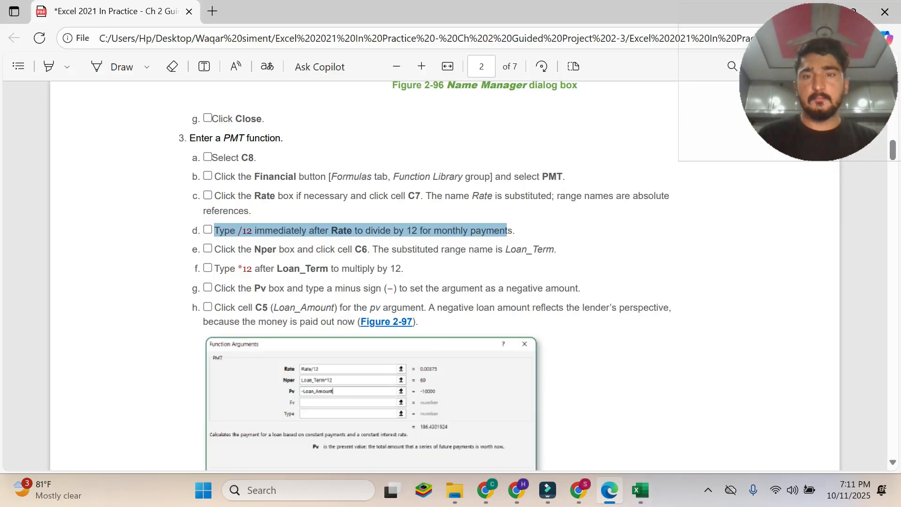
pyautogui.click(313, 236)
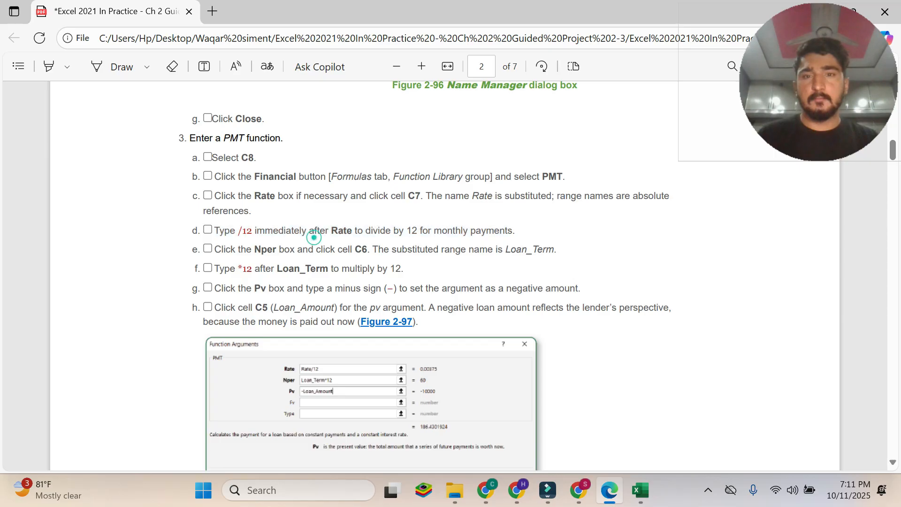
pyautogui.moveTo(214, 250); pyautogui.dragTo(542, 262)
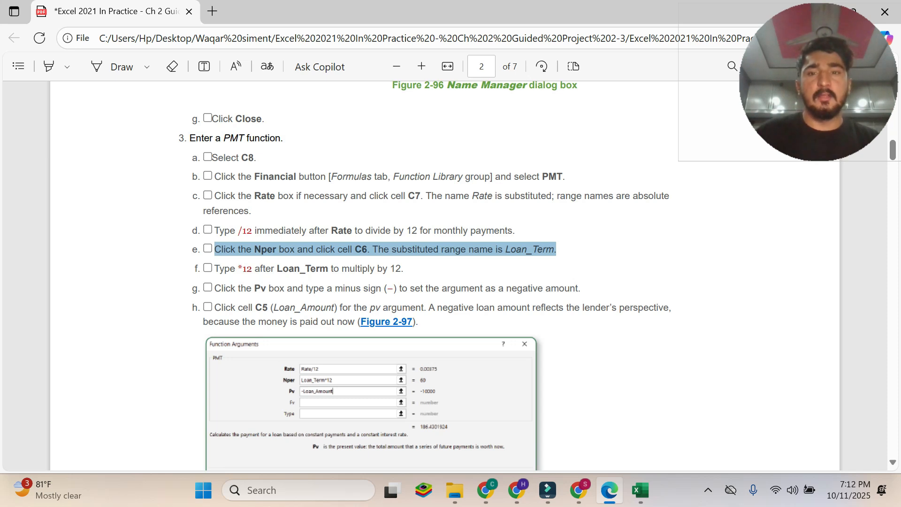
pyautogui.click(639, 490)
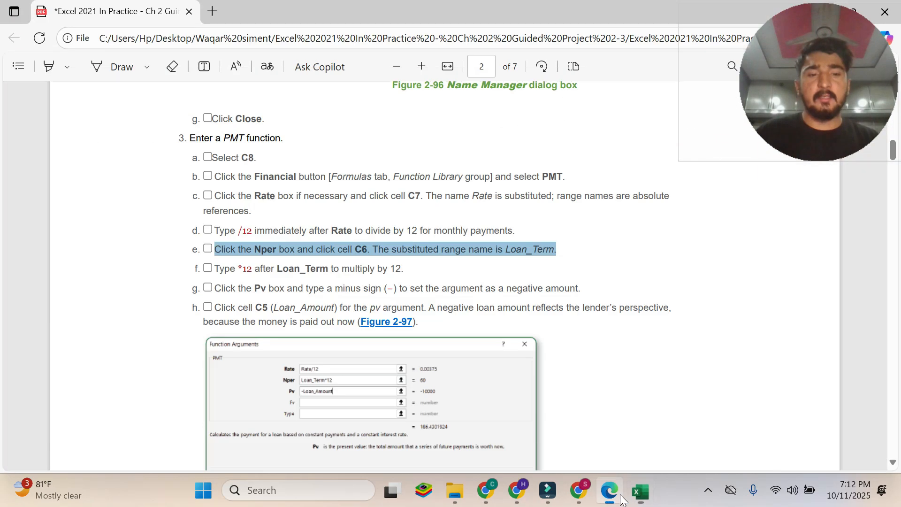
pyautogui.click(617, 496)
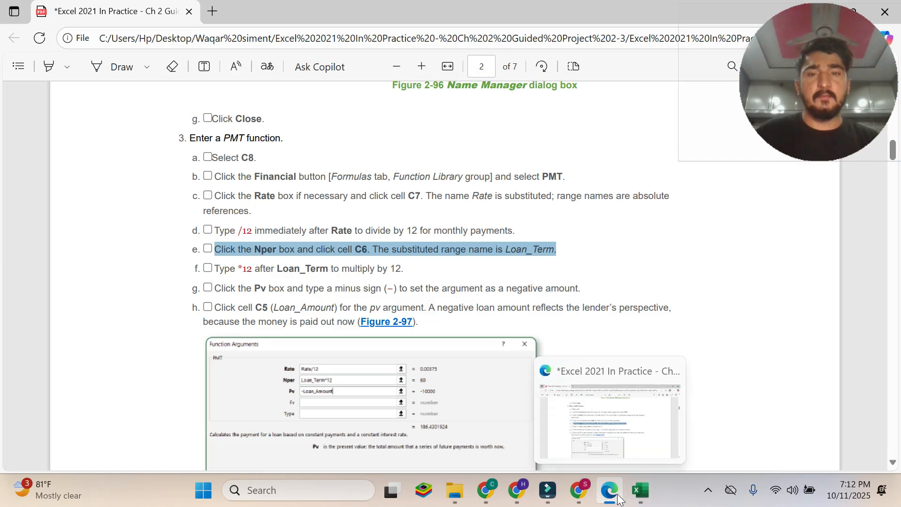
pyautogui.click(640, 491)
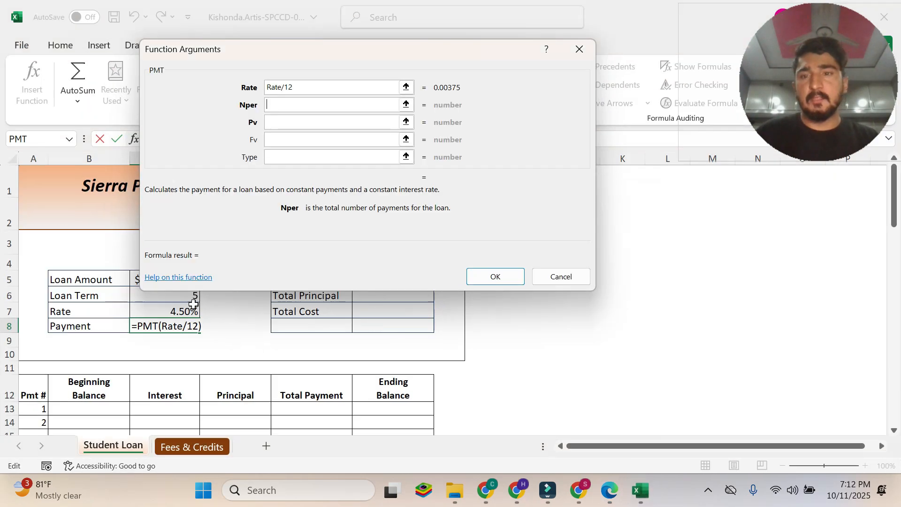
pyautogui.moveTo(195, 47); pyautogui.dragTo(420, 195)
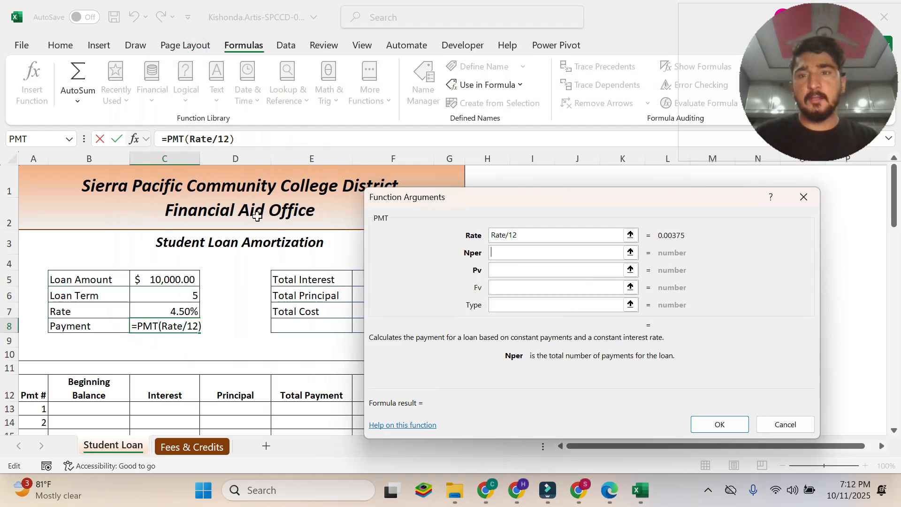
pyautogui.click(171, 296)
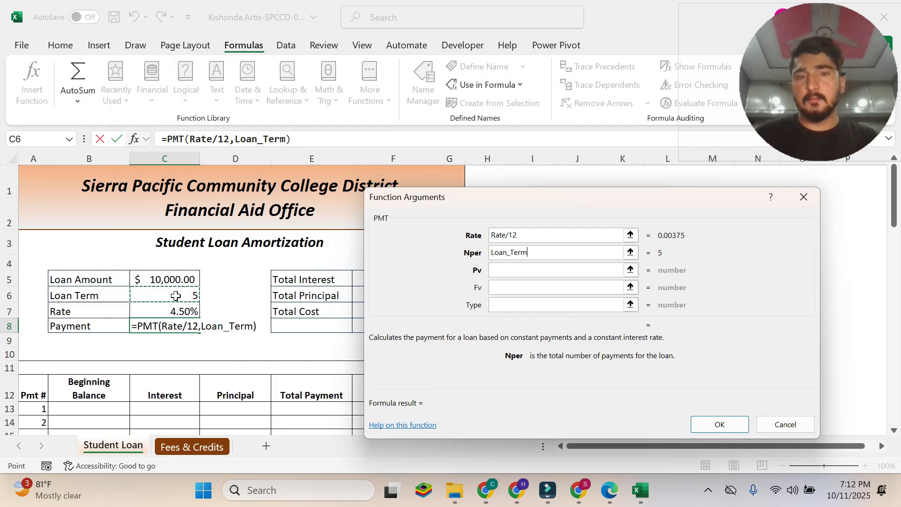
pyautogui.moveTo(533, 200); pyautogui.dragTo(342, 77)
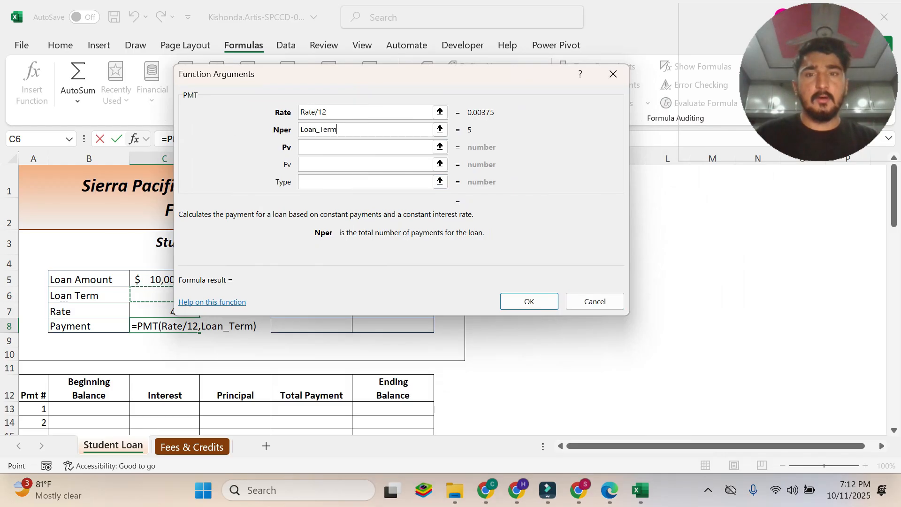
# Read instruction 3f in the PDF and append *12 to the Nper argument in Excel, making it Loan_Term*12.
pyautogui.click(610, 491)
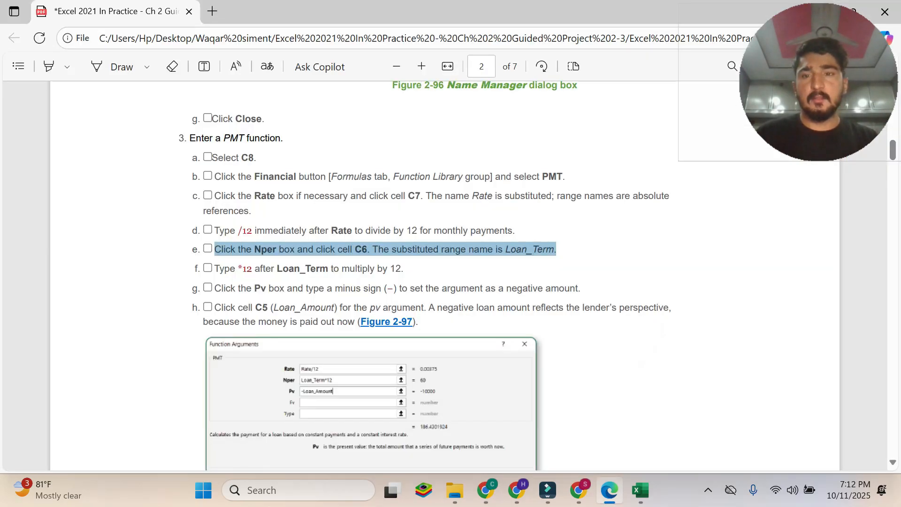
pyautogui.moveTo(214, 268); pyautogui.dragTo(397, 270)
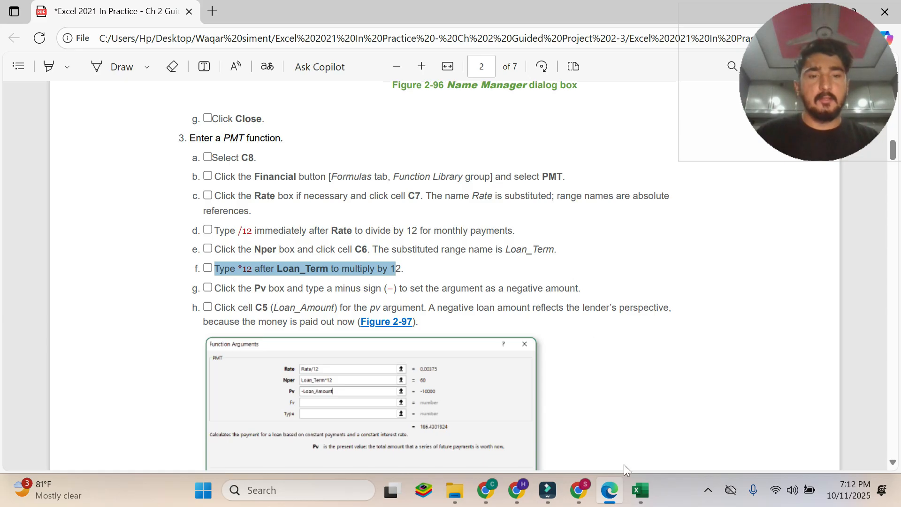
pyautogui.click(640, 490)
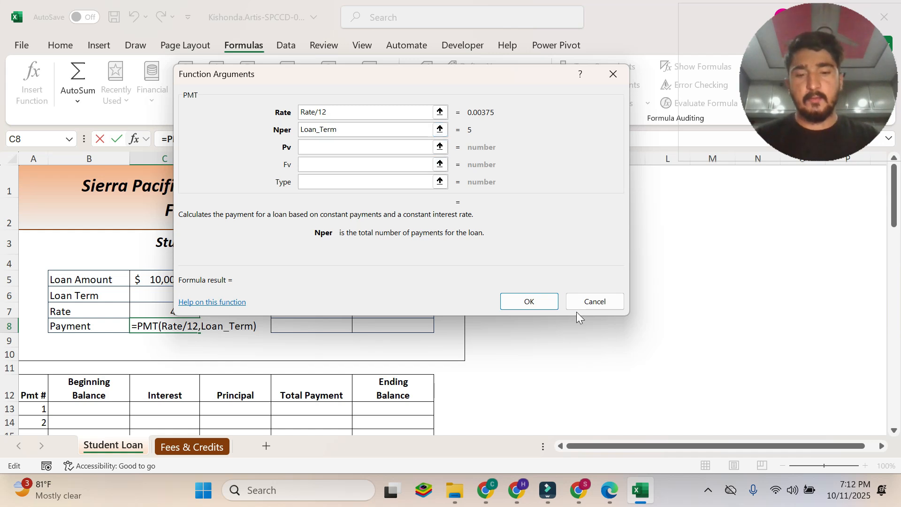
pyautogui.write('*')
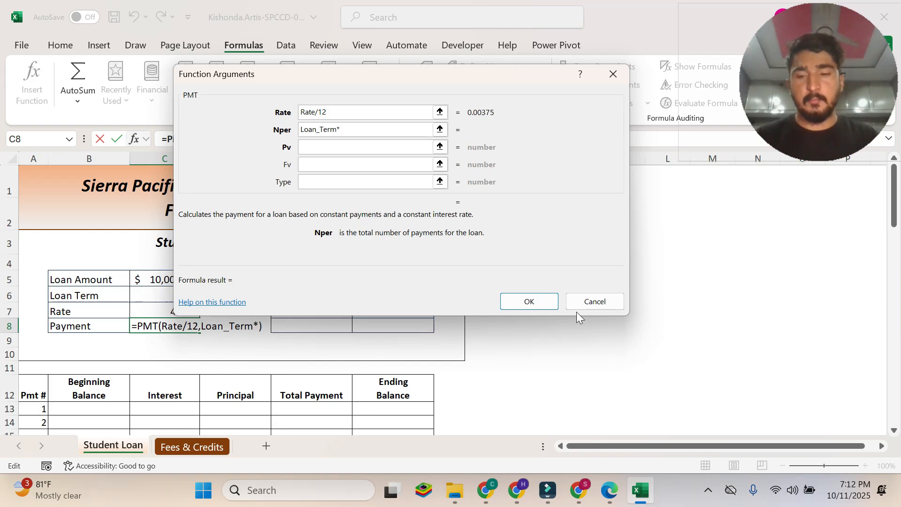
pyautogui.write('12')
pyautogui.press('Tab')
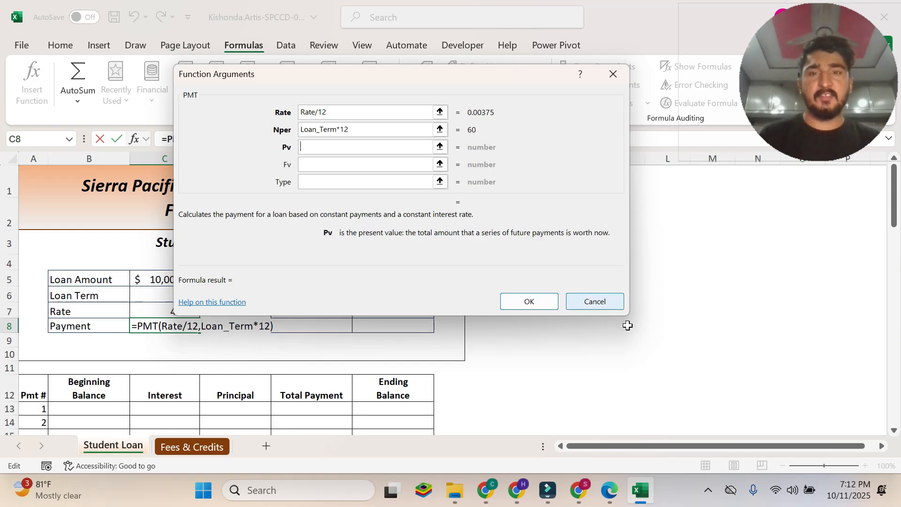
# Read instruction 3g in the PDF and enter a minus sign in the PMT Pv argument in Excel.
pyautogui.click(609, 490)
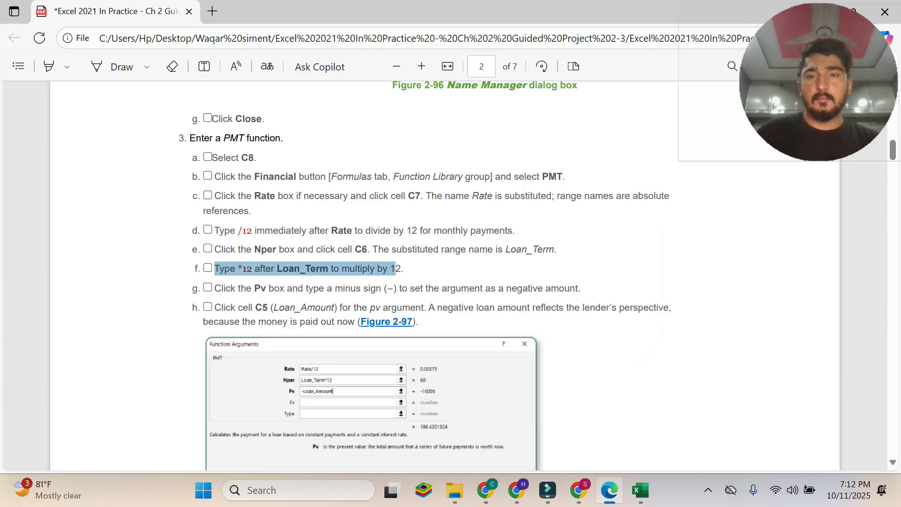
pyautogui.moveTo(214, 288); pyautogui.dragTo(580, 288)
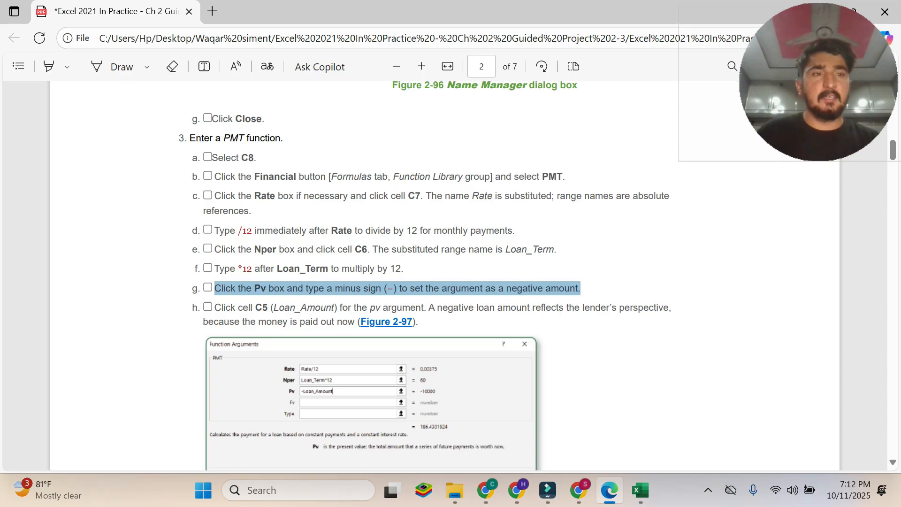
pyautogui.click(640, 490)
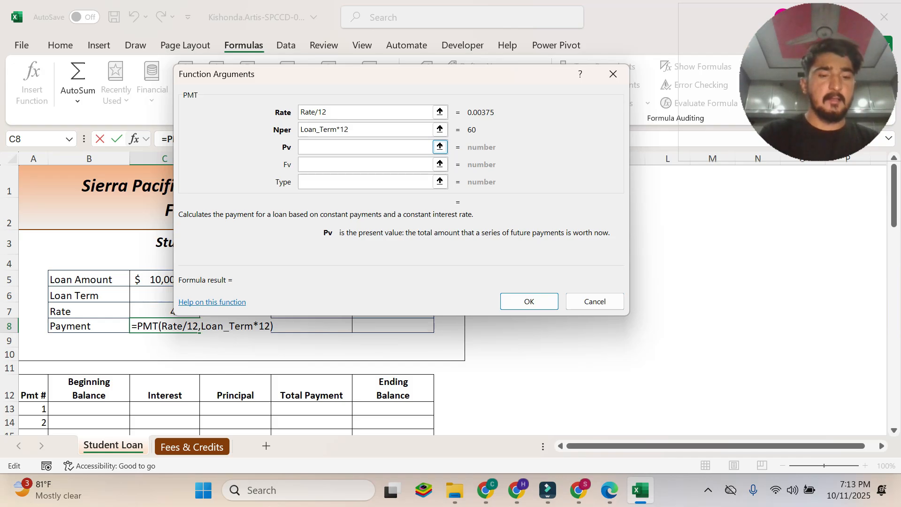
# Read instruction 3h in the PDF and try cell C6 as the Pv reference after the minus sign in Excel.
pyautogui.click(609, 490)
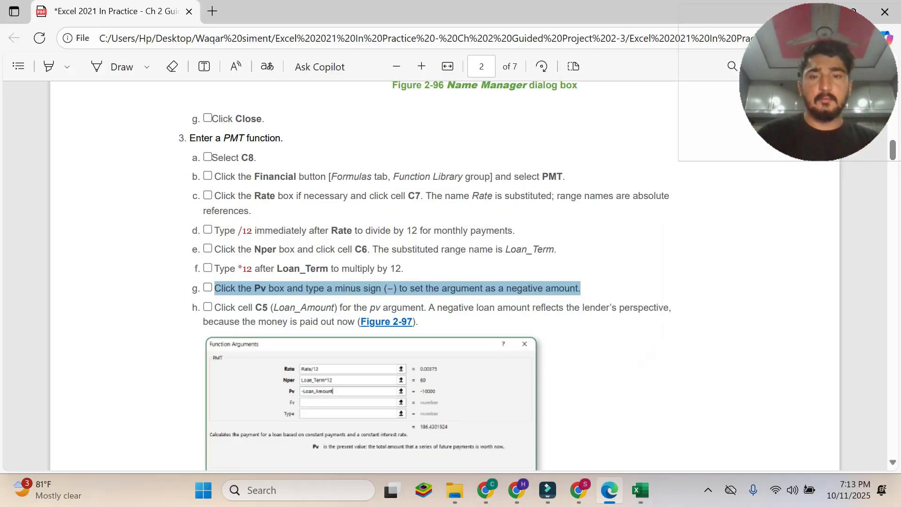
pyautogui.click(243, 304)
pyautogui.moveTo(213, 304); pyautogui.dragTo(418, 323)
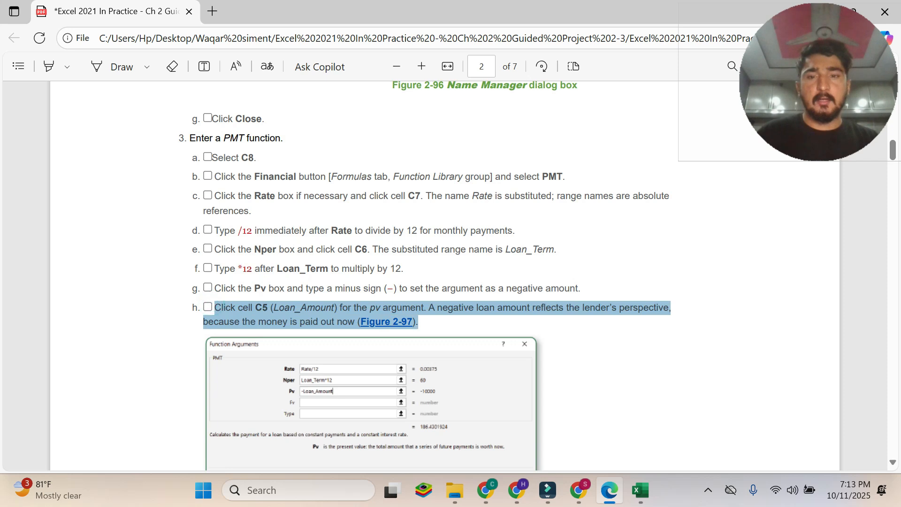
pyautogui.scroll(-3, 249, 402)
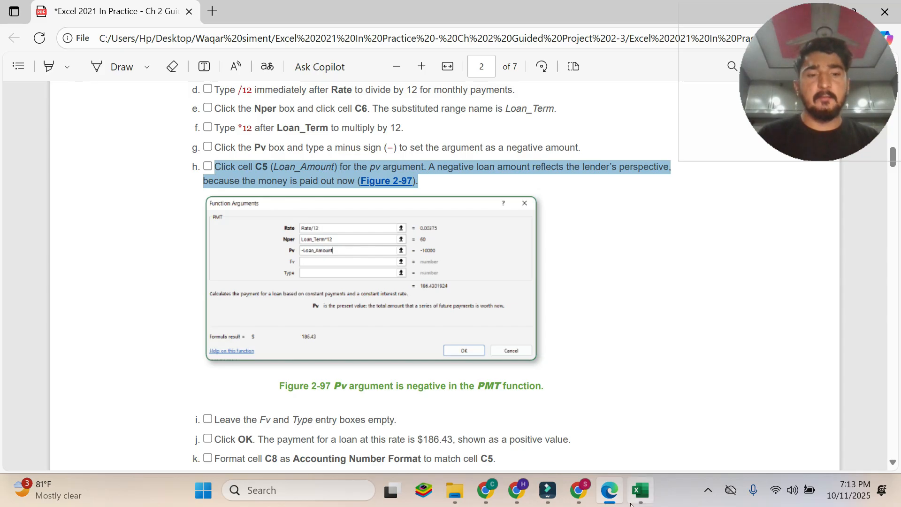
pyautogui.click(640, 490)
pyautogui.moveTo(299, 88); pyautogui.dragTo(481, 173)
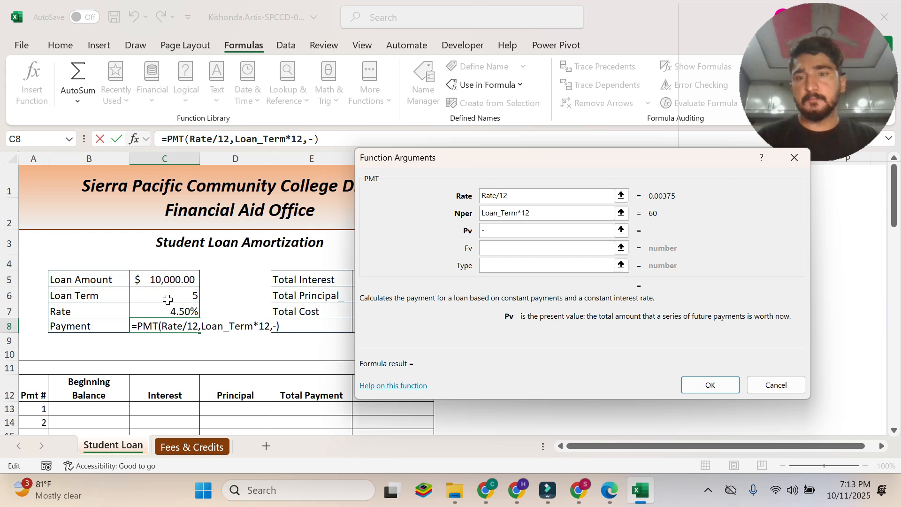
pyautogui.click(166, 297)
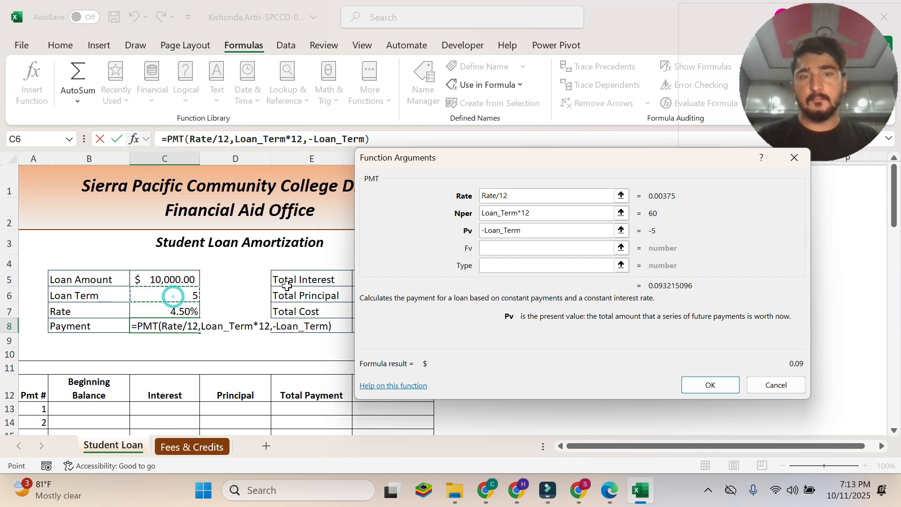
# Recheck instruction 3h in the PDF and replace the Pv reference with cell C5 in Excel, making it -Loan_Amount.
pyautogui.click(593, 503)
pyautogui.click(609, 491)
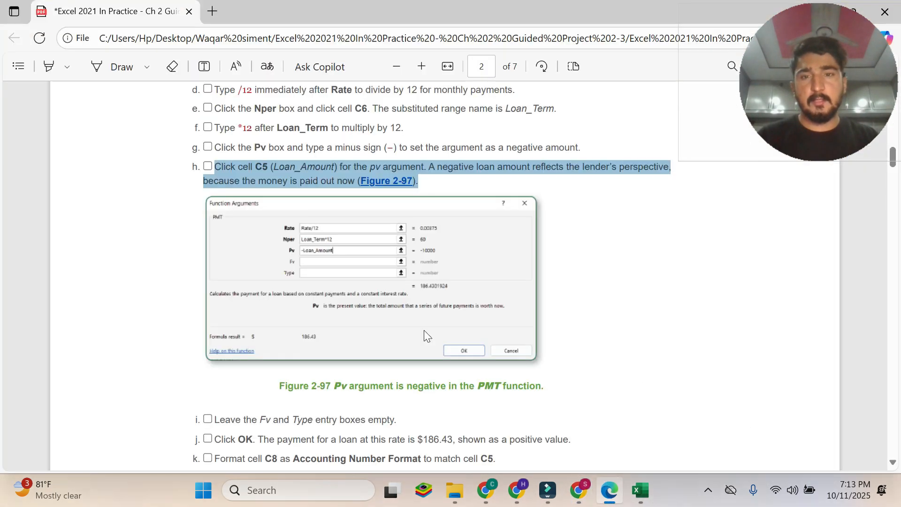
pyautogui.click(640, 490)
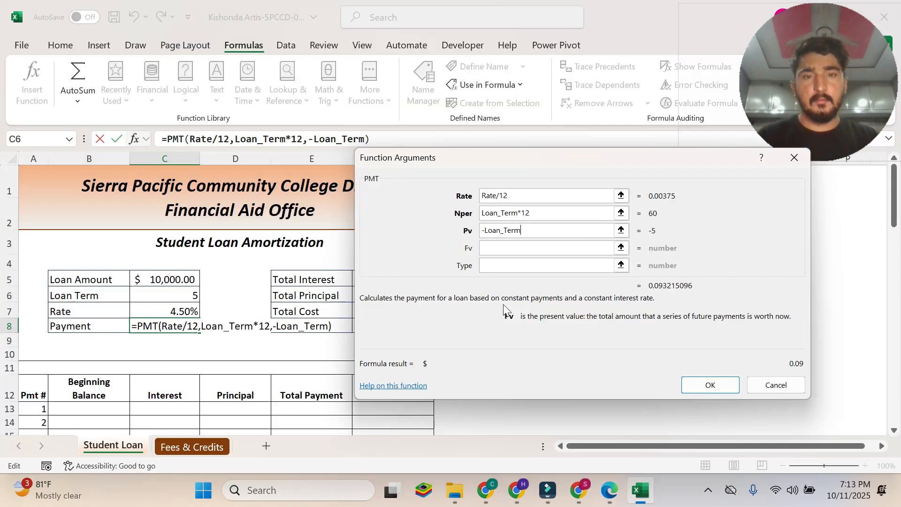
pyautogui.press('BackSpace')
pyautogui.press('BackSpace')
pyautogui.press('BackSpace')
pyautogui.press('BackSpace')
pyautogui.press('BackSpace')
pyautogui.press('BackSpace')
pyautogui.press('BackSpace')
pyautogui.press('BackSpace')
pyautogui.press('BackSpace')
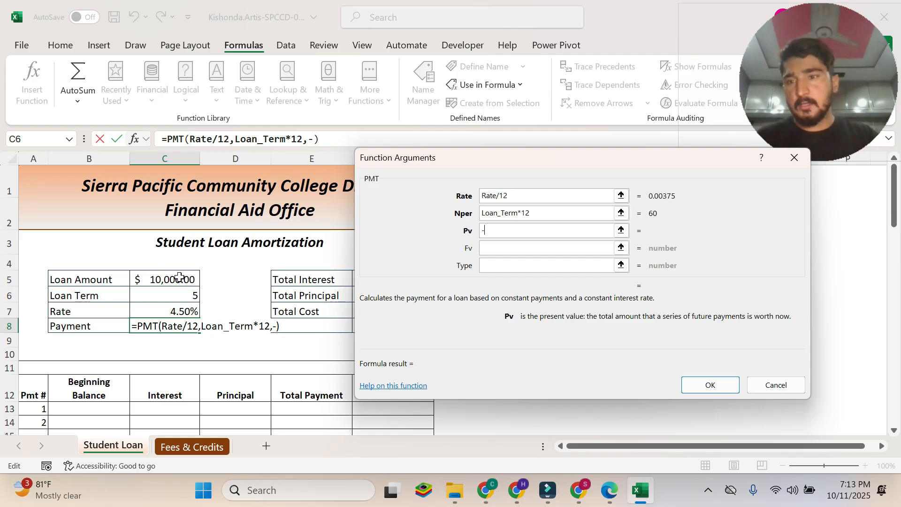
pyautogui.click(181, 280)
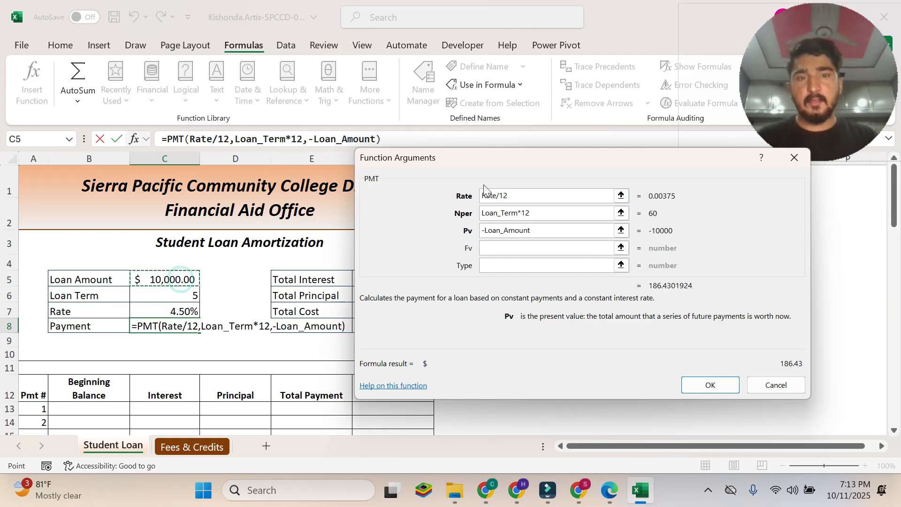
pyautogui.moveTo(500, 164); pyautogui.dragTo(301, 57)
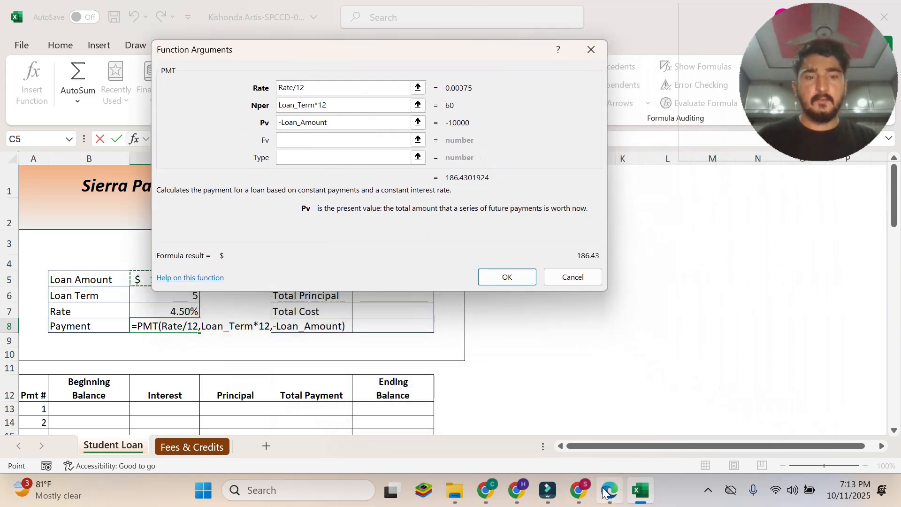
# Read instruction 3i in the PDF and complete the PMT function in Excel with the Fv and Type arguments left empty.
pyautogui.hotkey('alt', 'Tab')
pyautogui.scroll(-2, 423, 274)
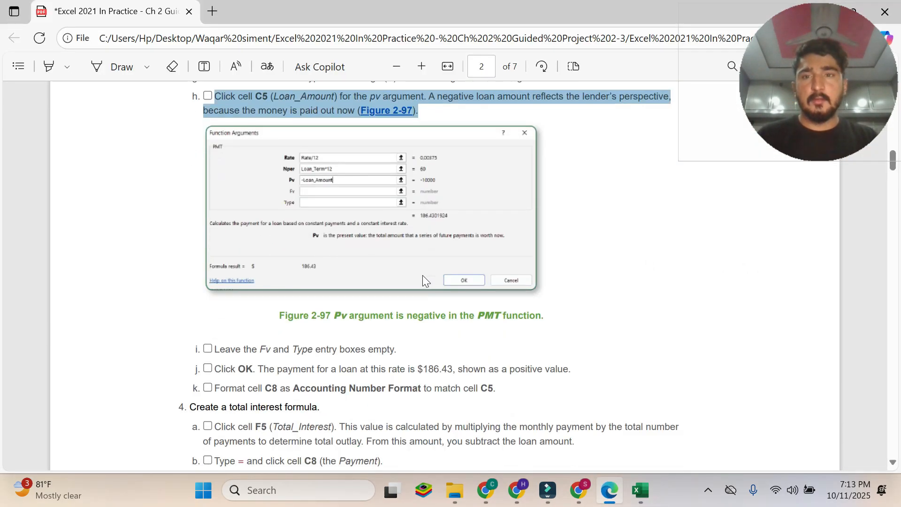
pyautogui.scroll(-1, 169, 328)
pyautogui.scroll(-1, 216, 281)
pyautogui.moveTo(214, 279); pyautogui.dragTo(389, 279)
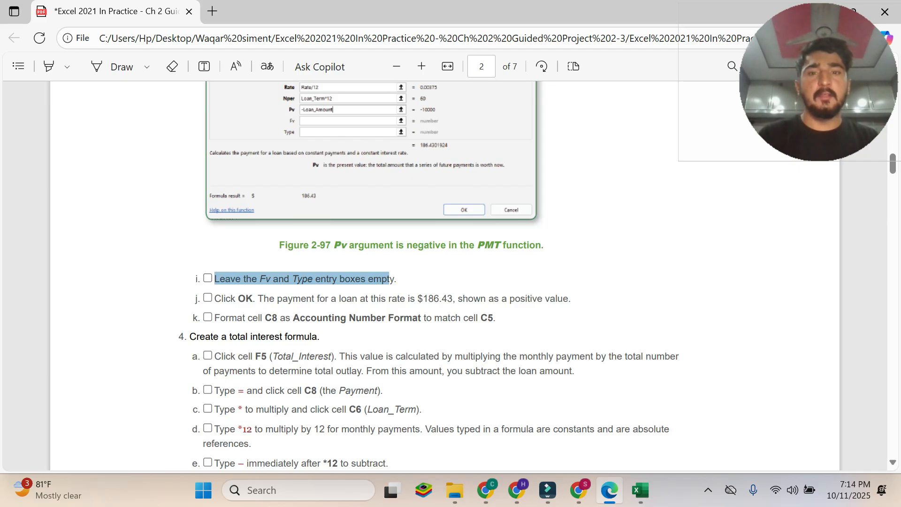
pyautogui.click(640, 491)
pyautogui.click(295, 137)
pyautogui.click(297, 158)
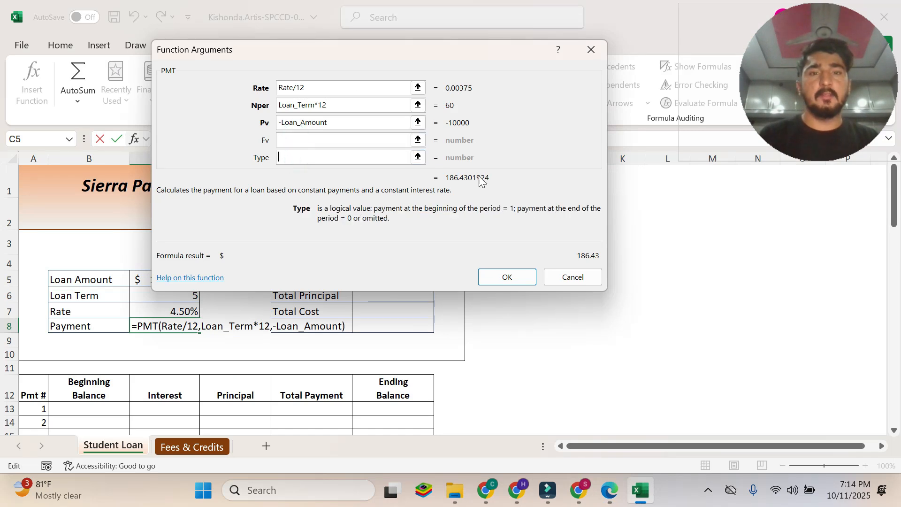
pyautogui.click(516, 280)
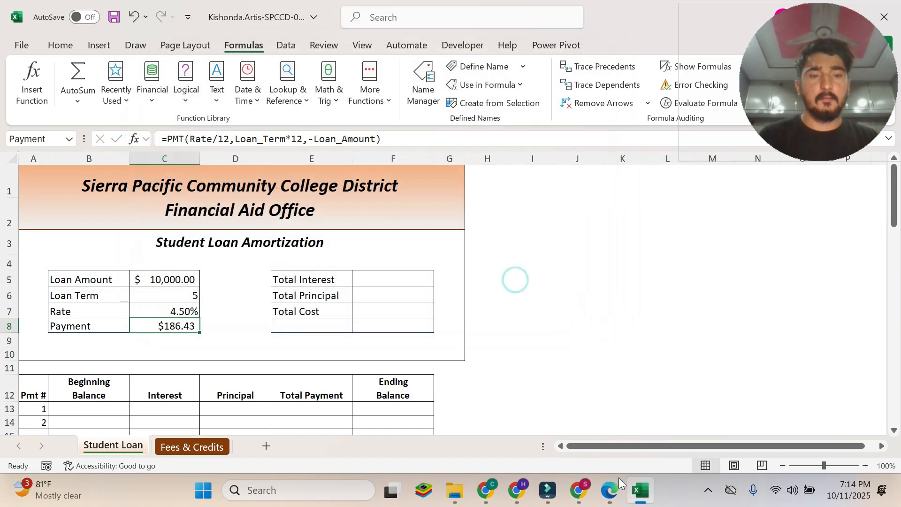
# Read instruction 3j in the PDF and check the payment result in cell C8 in Excel against it.
pyautogui.click(610, 489)
pyautogui.moveTo(214, 298); pyautogui.dragTo(562, 298)
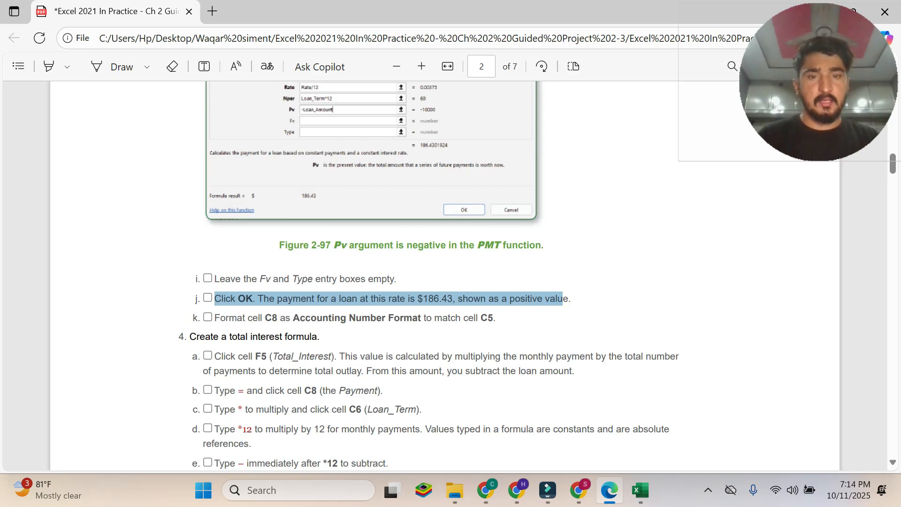
pyautogui.click(641, 491)
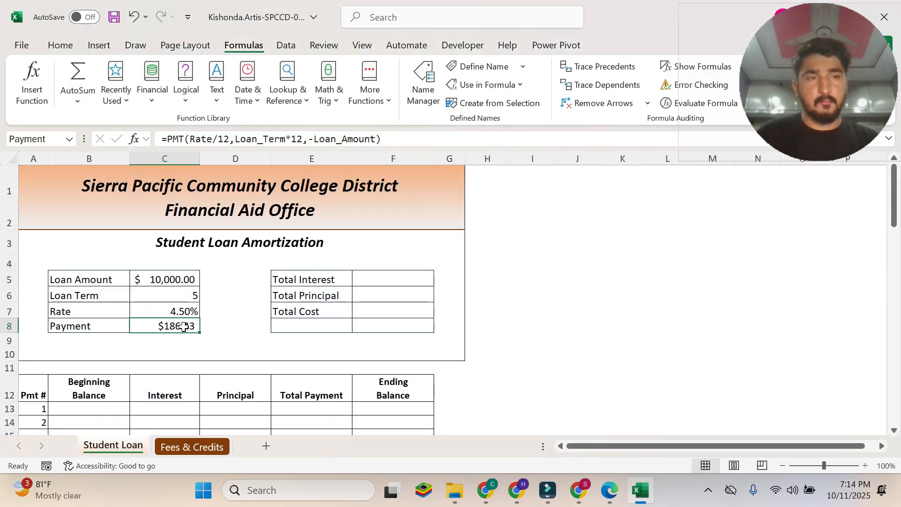
# Read instruction 3k in the PDF and format cell C8 as Accounting Number Format in Excel.
pyautogui.click(618, 488)
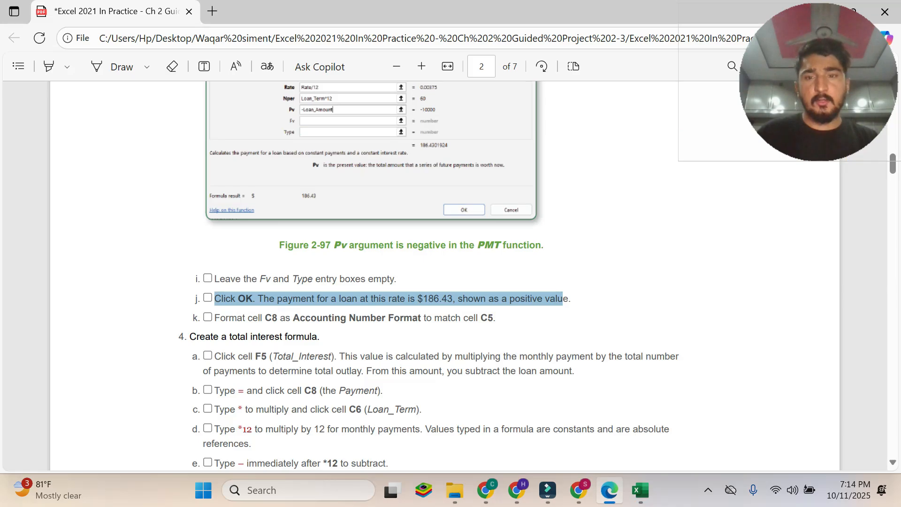
pyautogui.click(179, 319)
pyautogui.moveTo(214, 318); pyautogui.dragTo(496, 319)
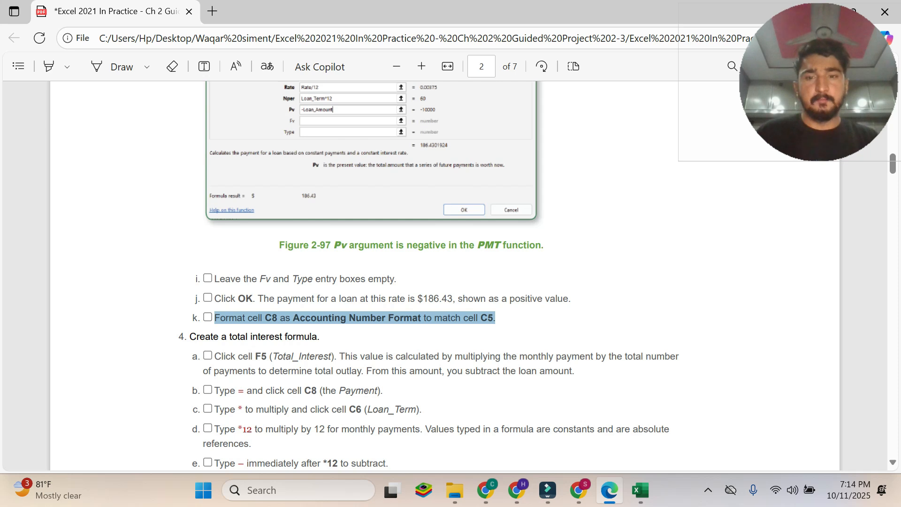
pyautogui.click(649, 505)
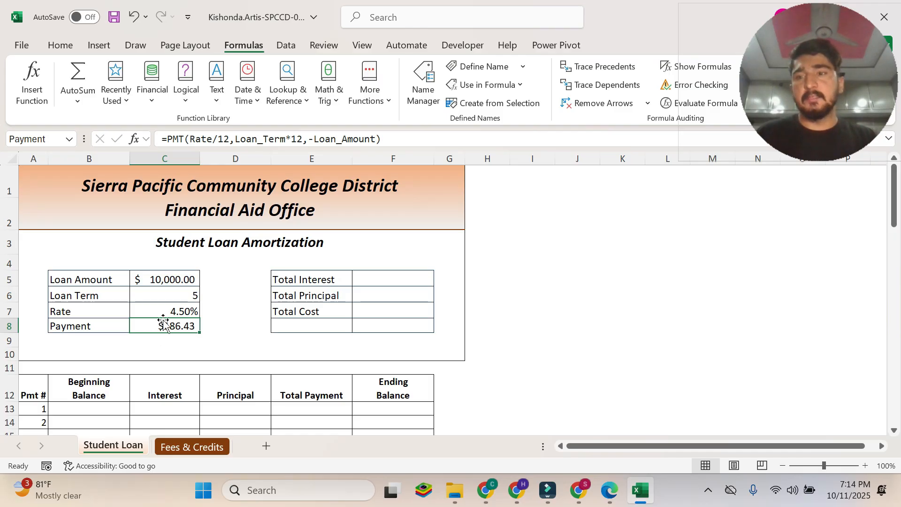
pyautogui.click(64, 45)
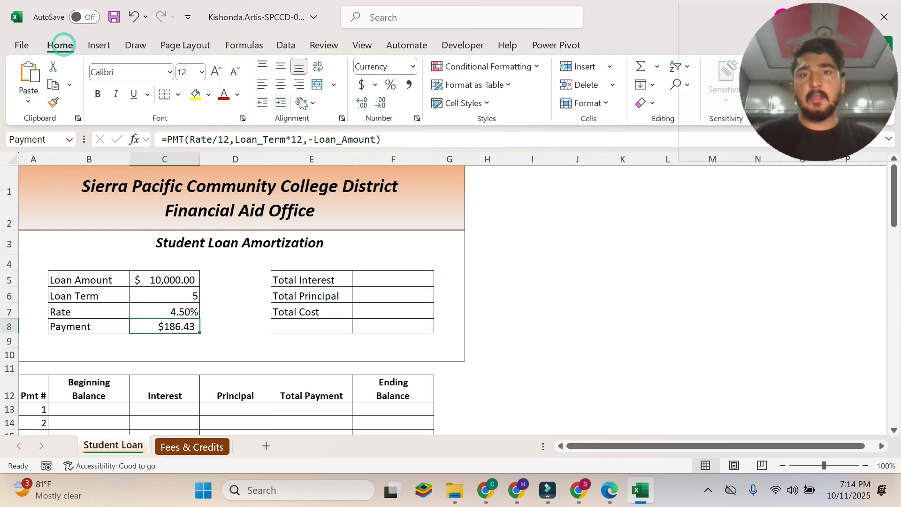
pyautogui.click(362, 86)
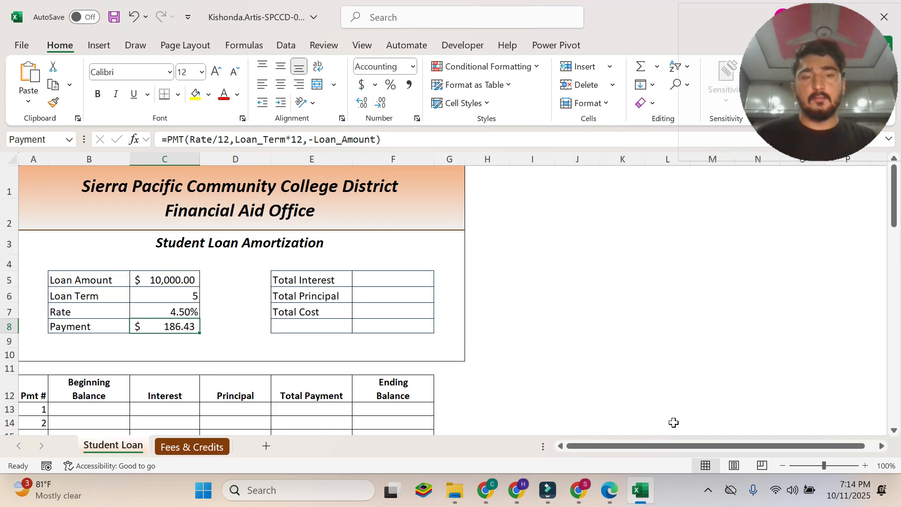
# Recheck instruction 3k in the PDF and compare the number format of C8 with cell C5 in Excel.
pyautogui.click(613, 497)
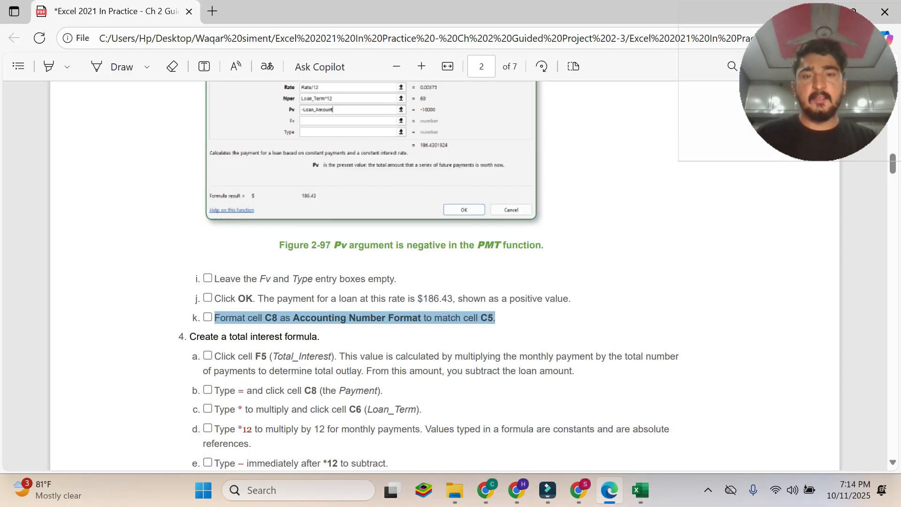
pyautogui.click(637, 487)
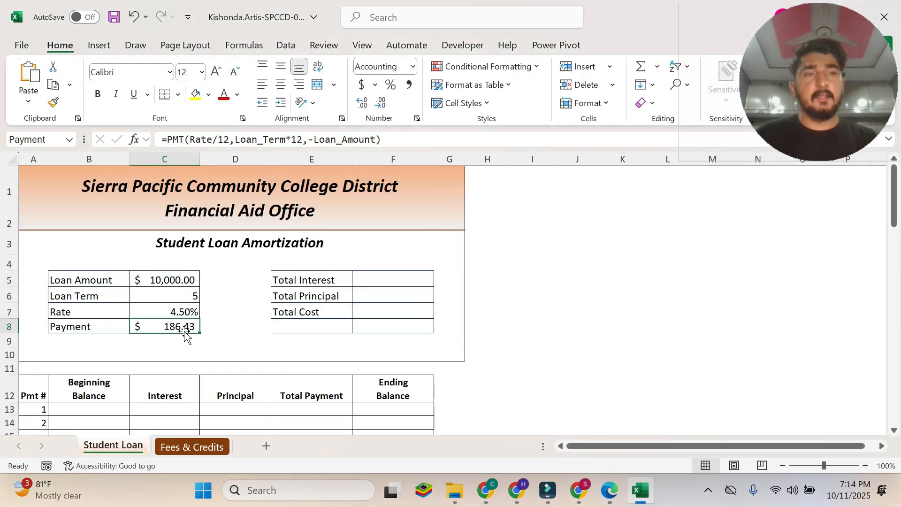
pyautogui.click(174, 281)
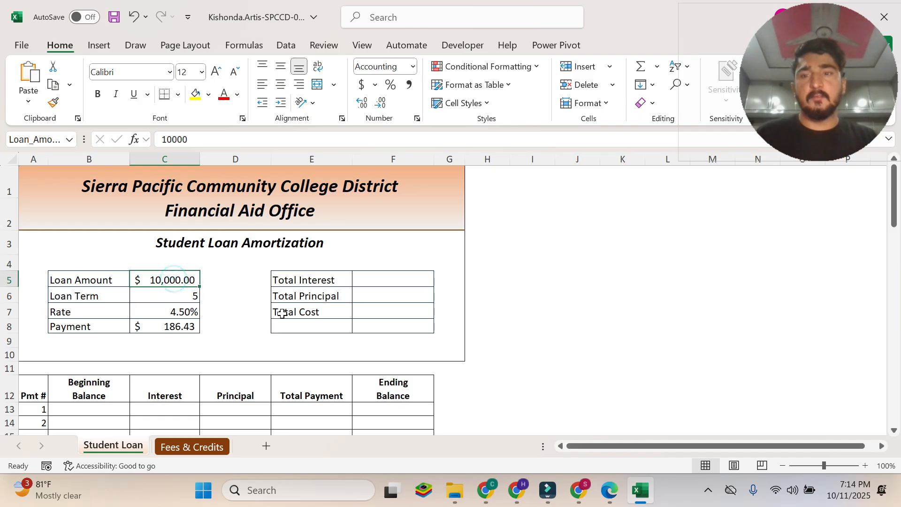
# Read the heading of instruction 4 and instruction 4a on the total interest formula in the PDF, and return to Excel.
pyautogui.click(610, 490)
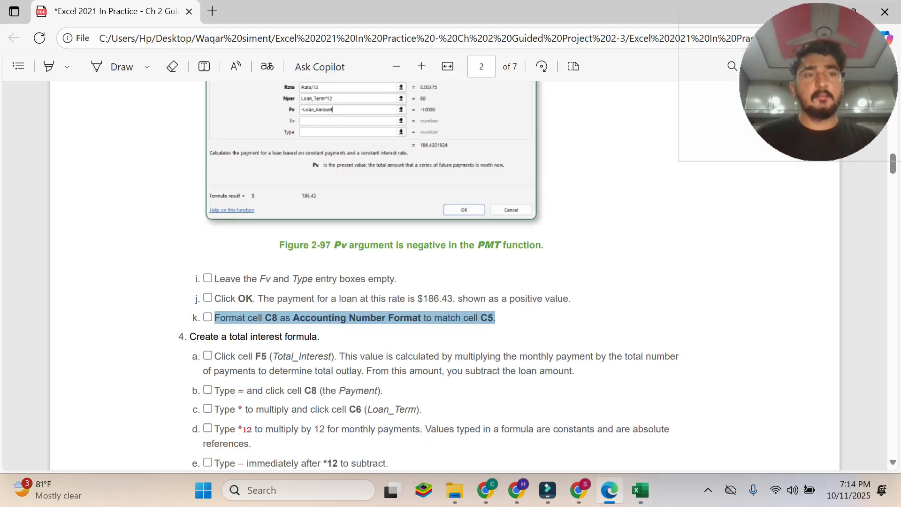
pyautogui.moveTo(648, 487)
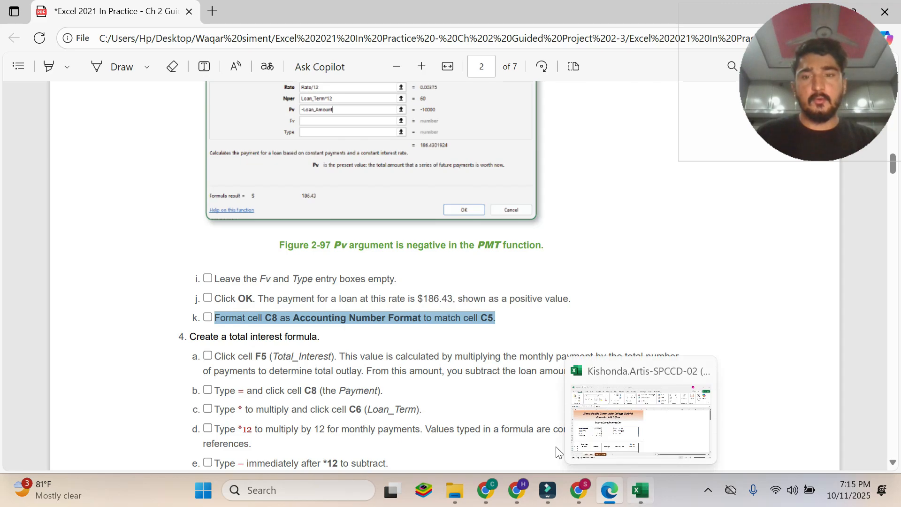
pyautogui.scroll(-3, 559, 452)
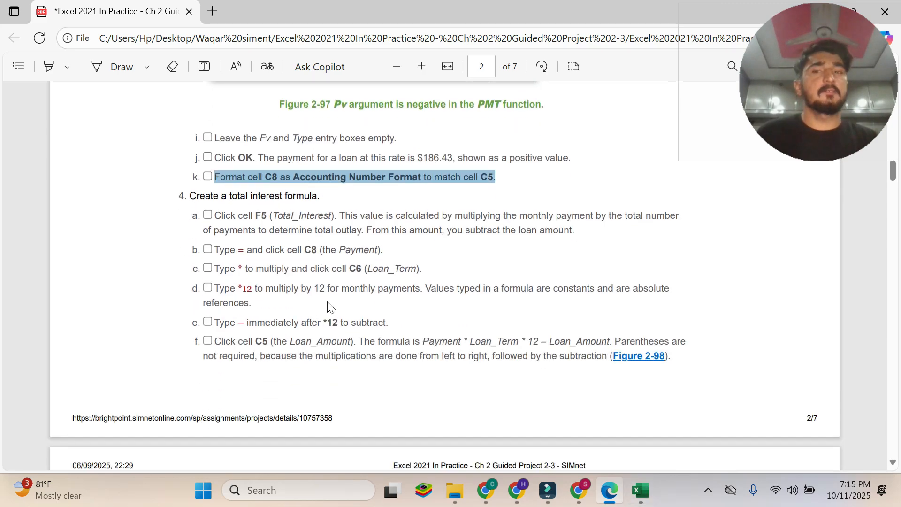
pyautogui.moveTo(190, 195); pyautogui.dragTo(320, 196)
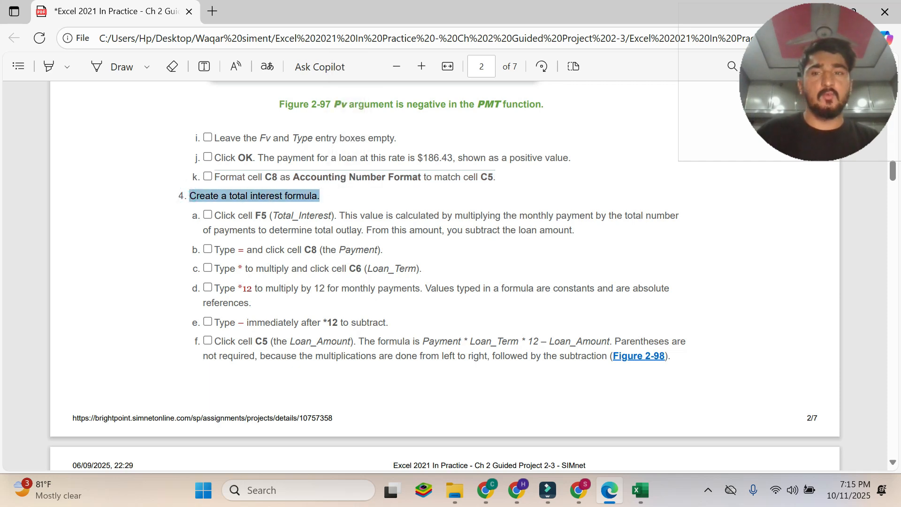
pyautogui.scroll(-10, 444, 275)
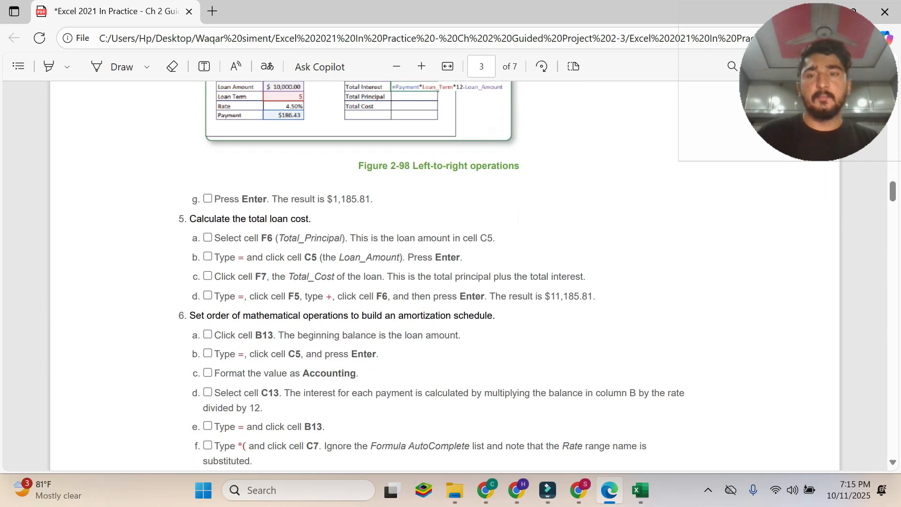
pyautogui.scroll(8, 445, 275)
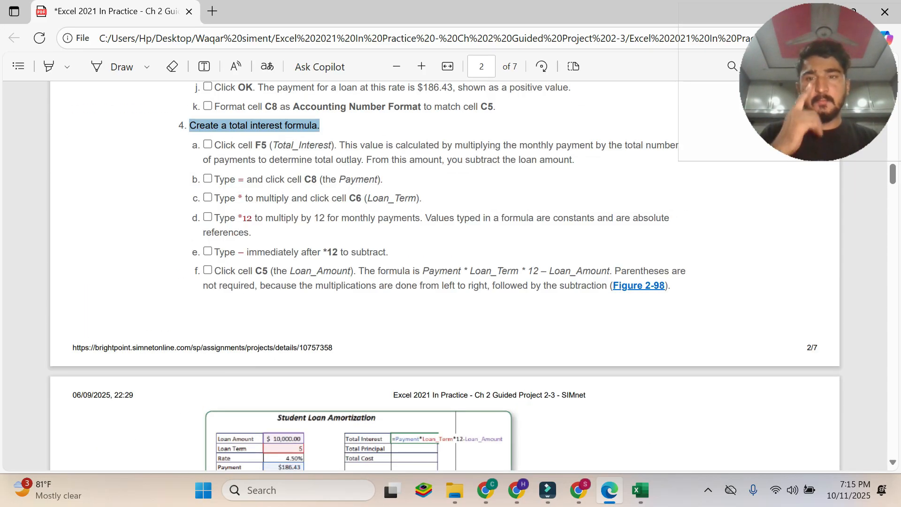
pyautogui.moveTo(214, 144); pyautogui.dragTo(575, 159)
pyautogui.scroll(2, 591, 197)
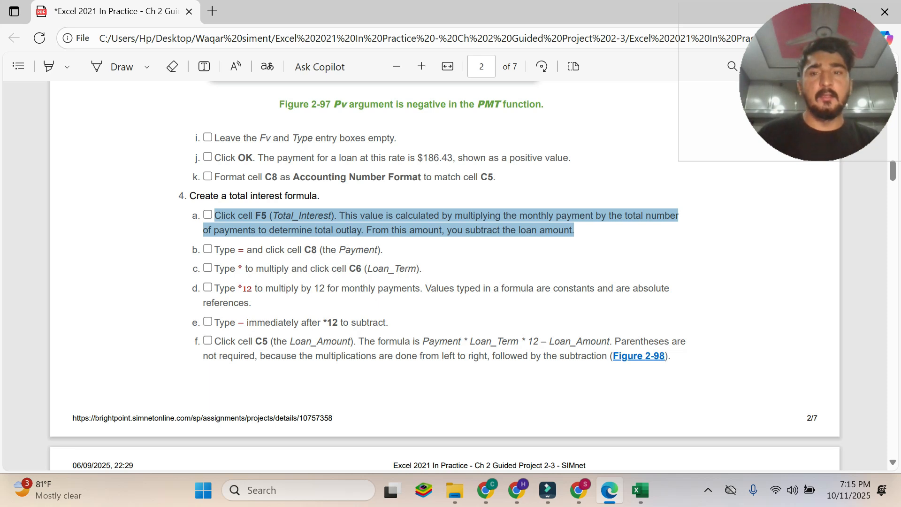
pyautogui.click(645, 485)
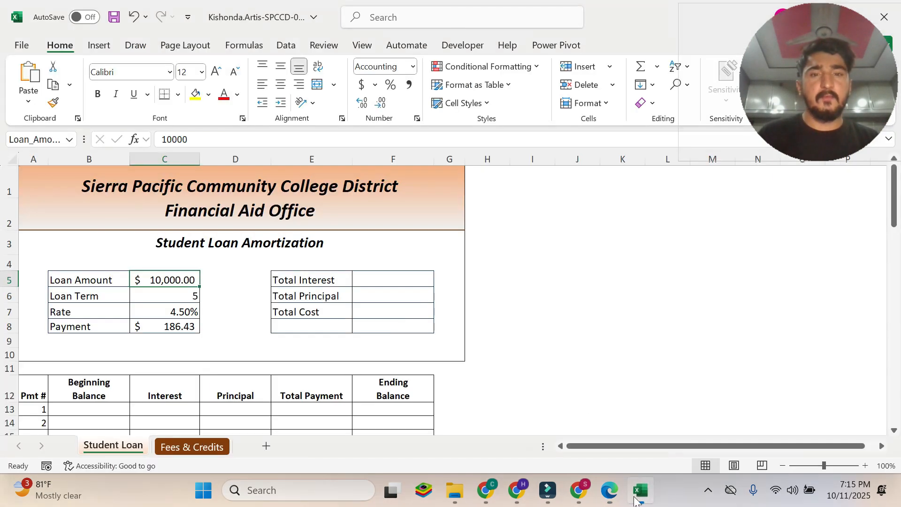
# Select the Total Interest cell F5 in Excel, read instruction 4b in the PDF, and return to Excel.
pyautogui.click(381, 277)
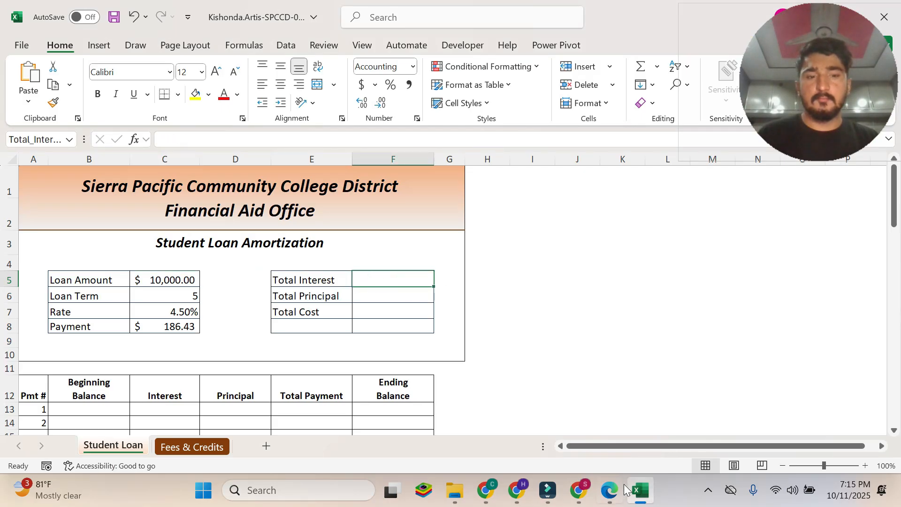
pyautogui.click(610, 490)
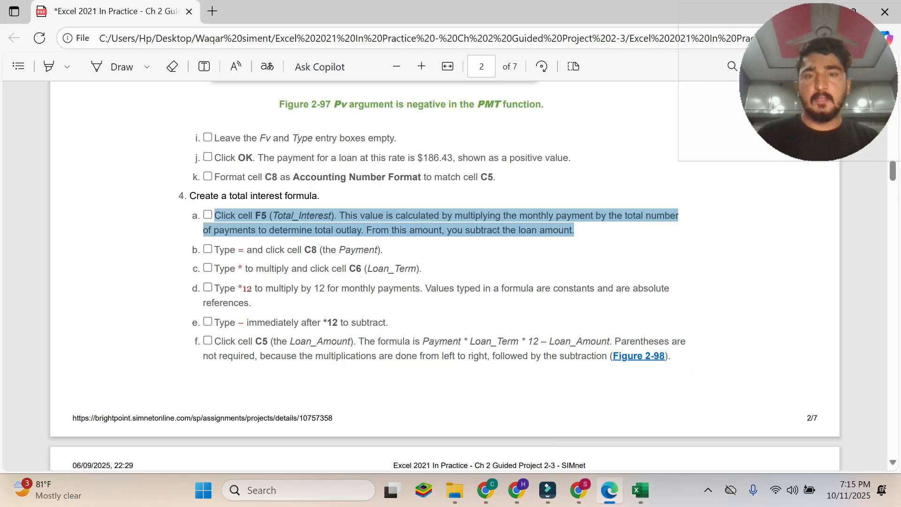
pyautogui.moveTo(214, 249); pyautogui.dragTo(377, 250)
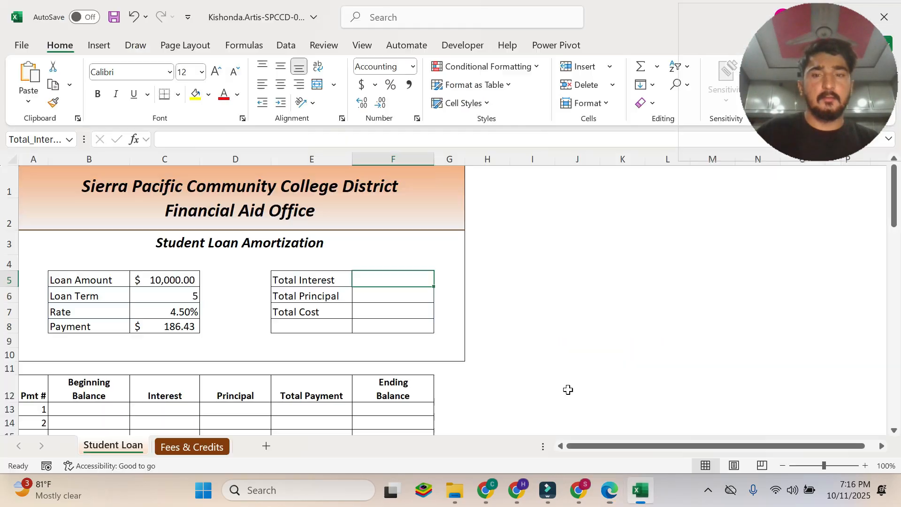
pyautogui.click(640, 490)
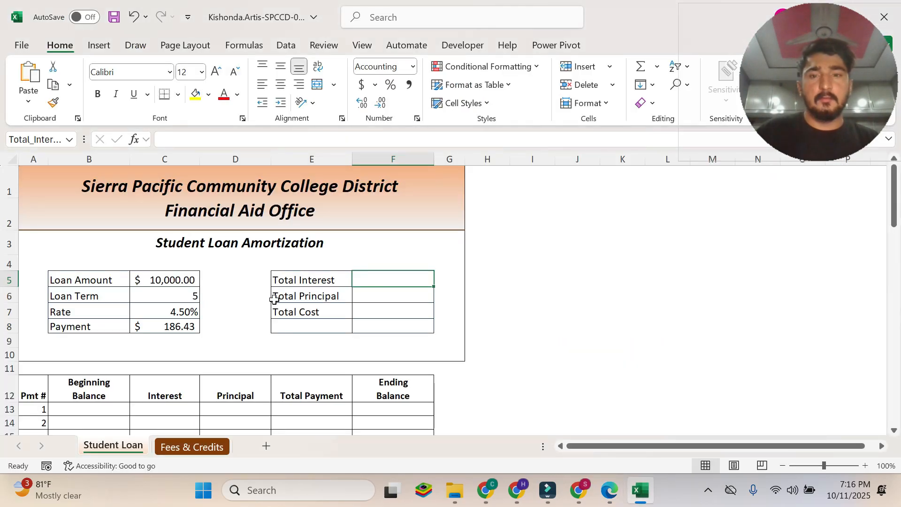
pyautogui.write('=')
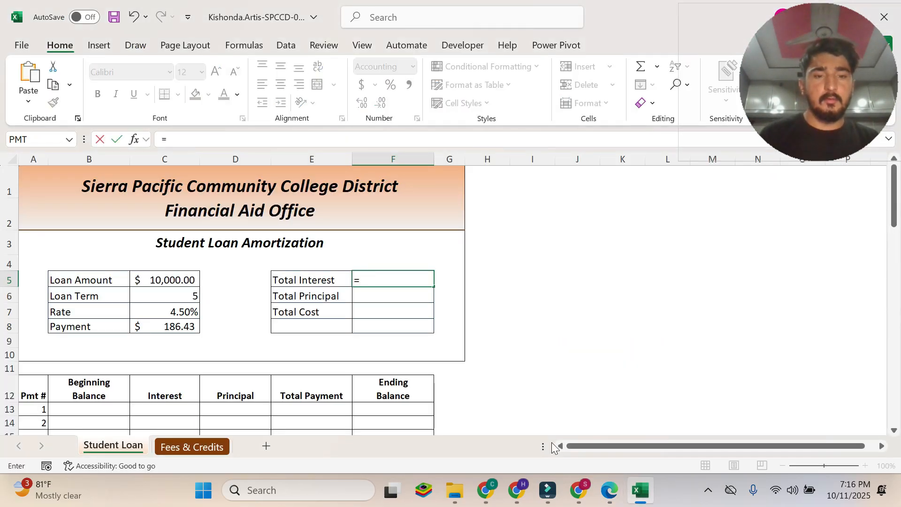
pyautogui.click(169, 326)
pyautogui.press('Return')
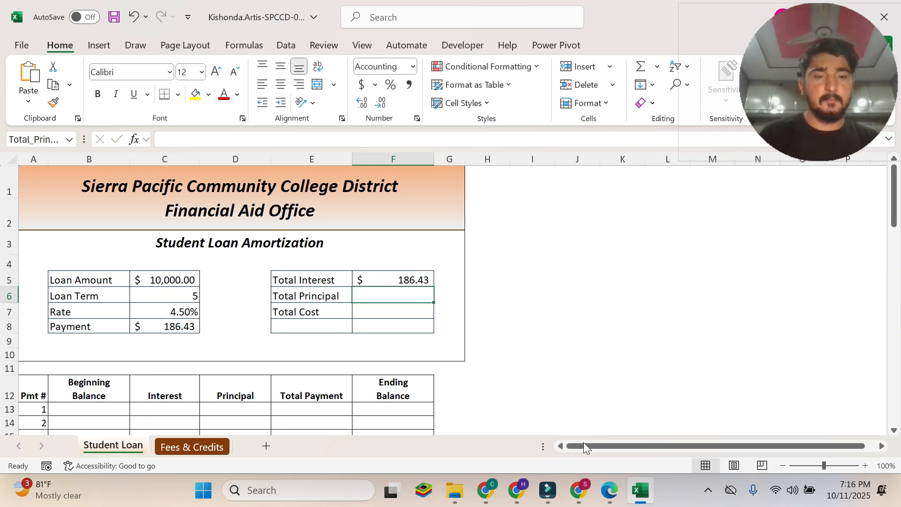
pyautogui.click(609, 490)
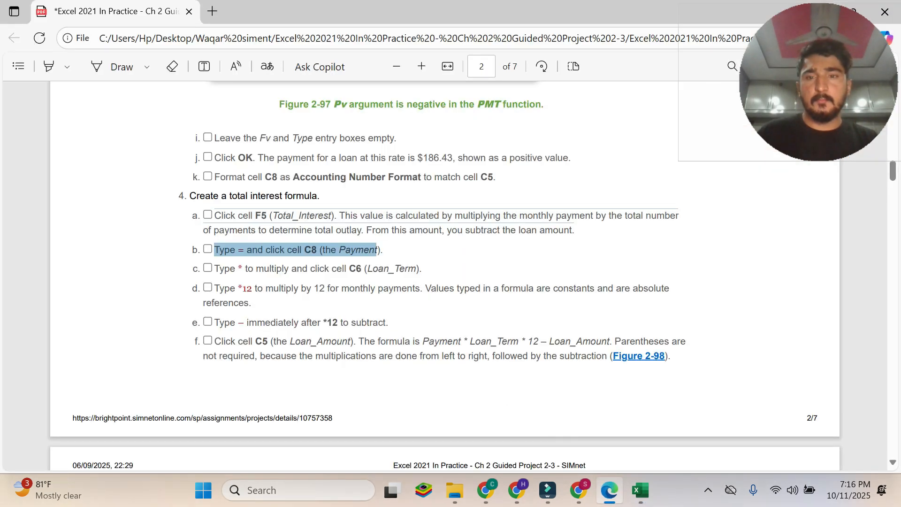
pyautogui.click(640, 491)
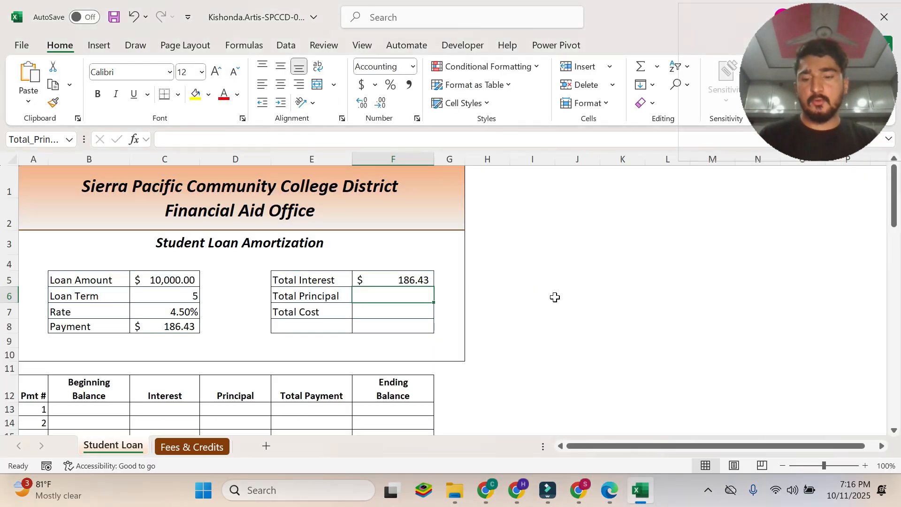
# Start the total interest formula in cell F5 with =Payment, referencing cell C8.
pyautogui.press('Up')
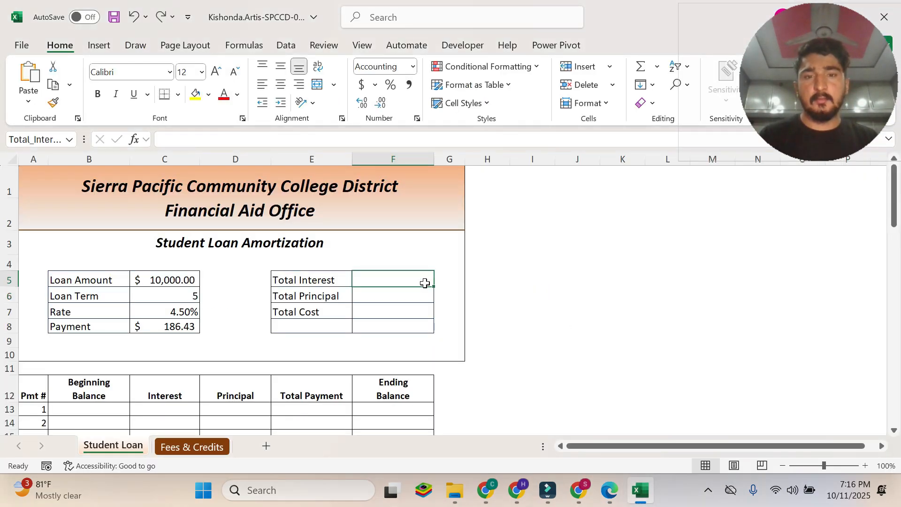
pyautogui.write('=Payment')
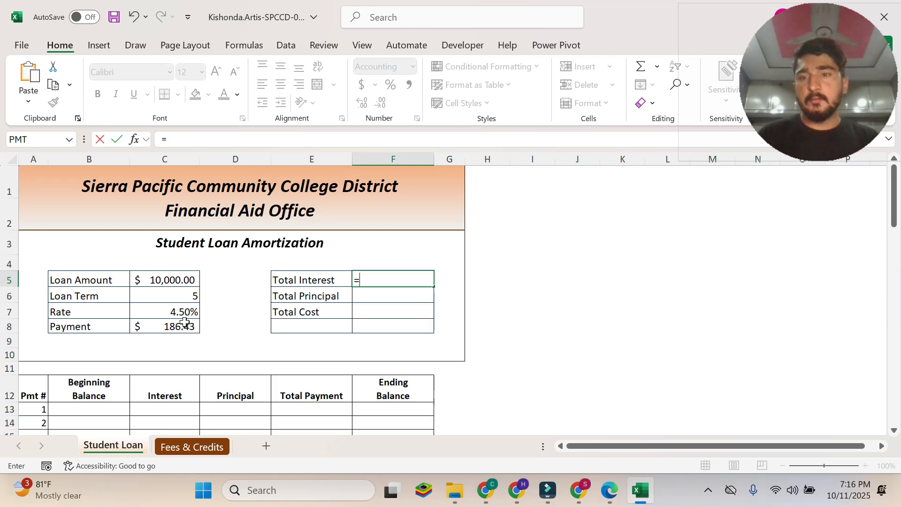
pyautogui.click(183, 324)
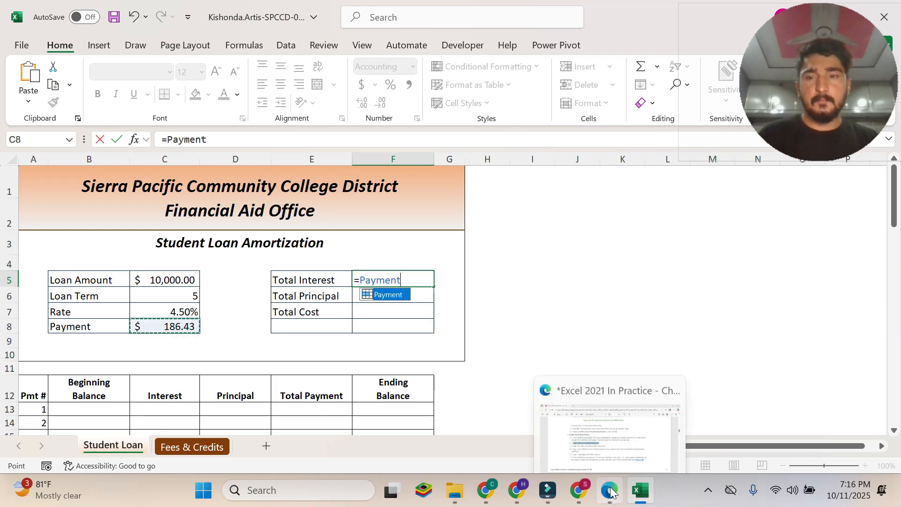
# Read instruction 4c in the PDF and extend the F5 formula in Excel with *Loan_Term, referencing cell C6.
pyautogui.click(610, 423)
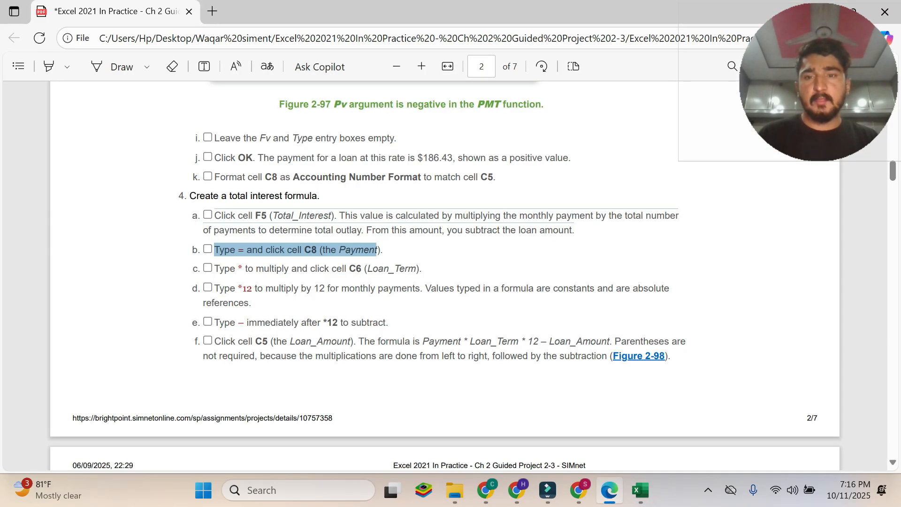
pyautogui.moveTo(215, 269); pyautogui.dragTo(416, 269)
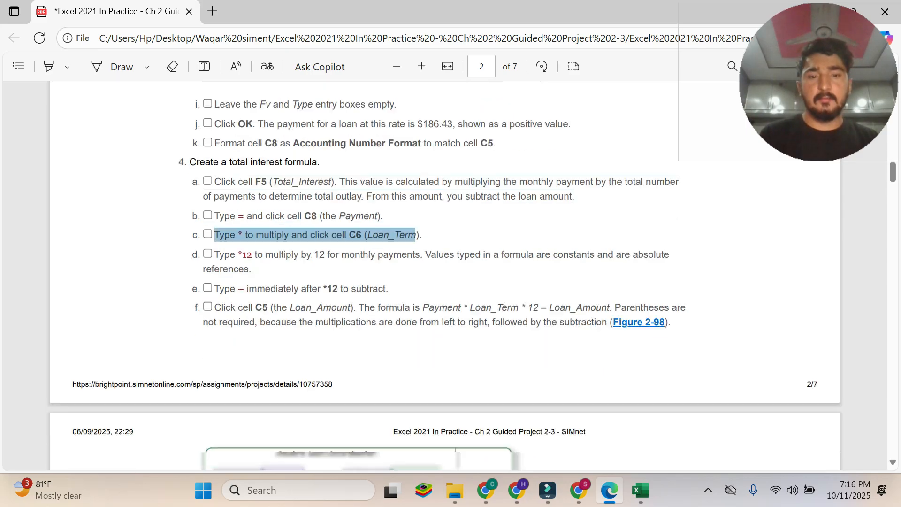
pyautogui.scroll(-5, 444, 275)
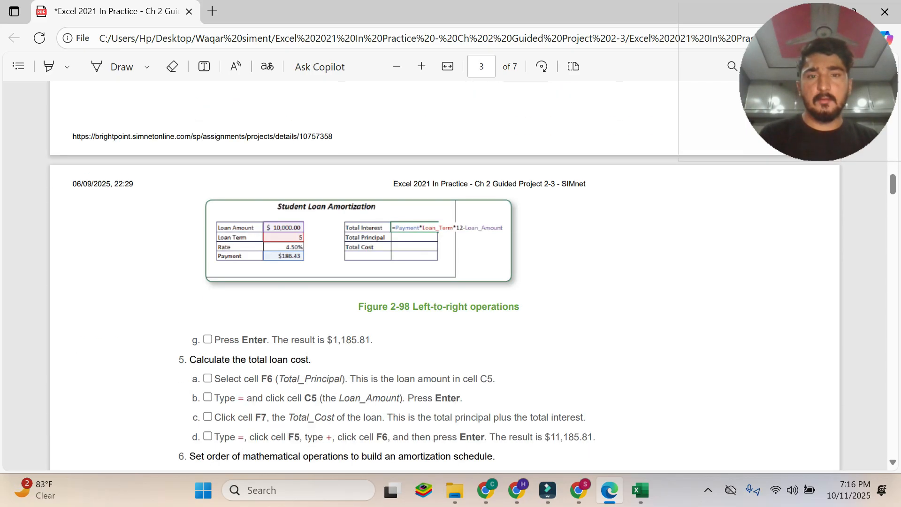
pyautogui.scroll(5, 445, 275)
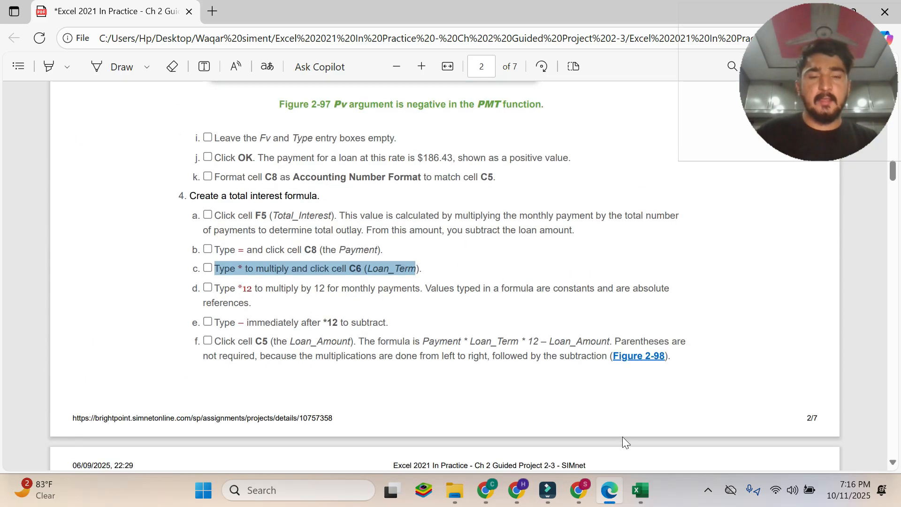
pyautogui.moveTo(644, 494)
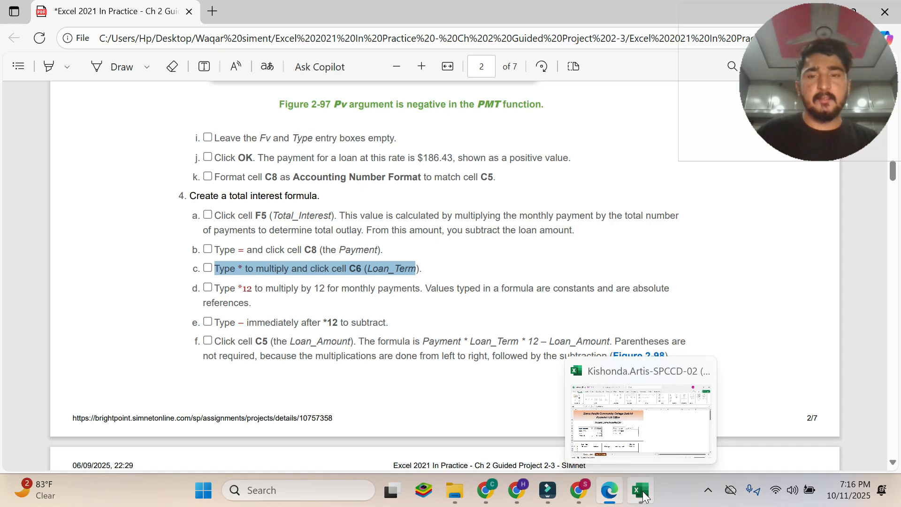
pyautogui.click(644, 493)
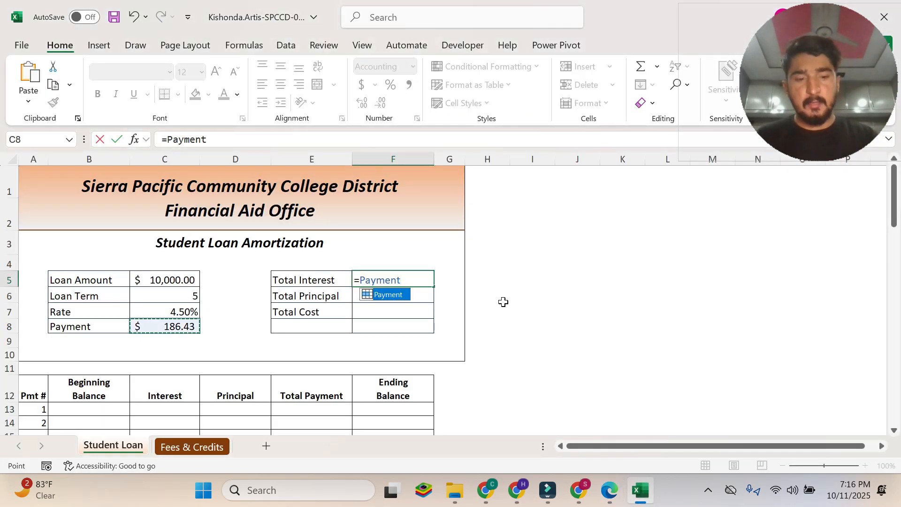
pyautogui.write('*')
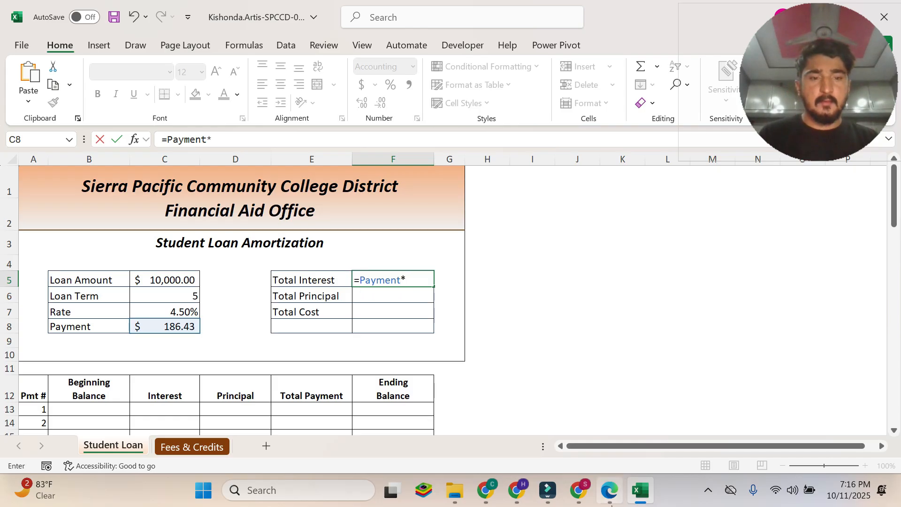
pyautogui.click(610, 502)
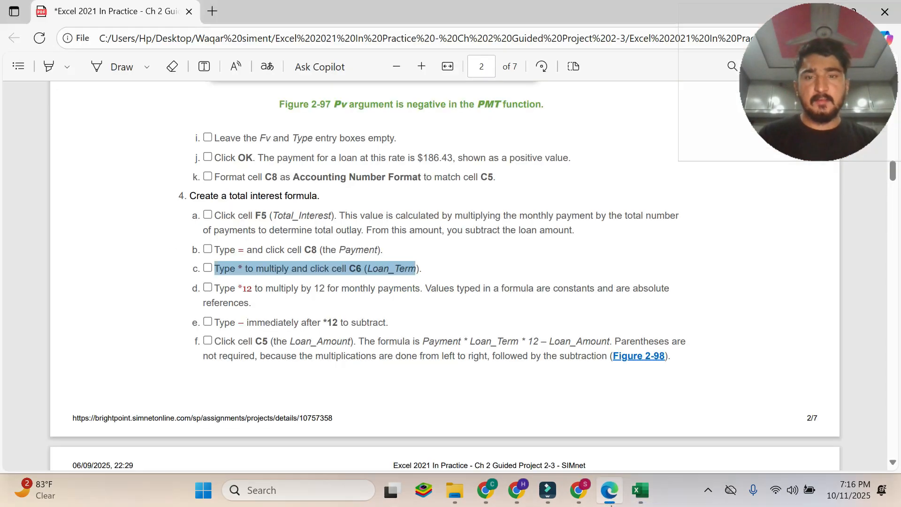
pyautogui.click(636, 499)
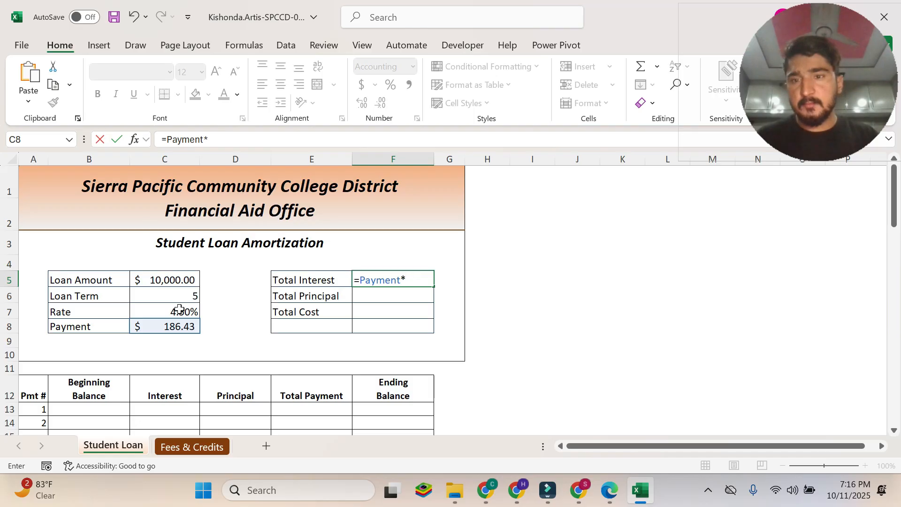
pyautogui.click(187, 297)
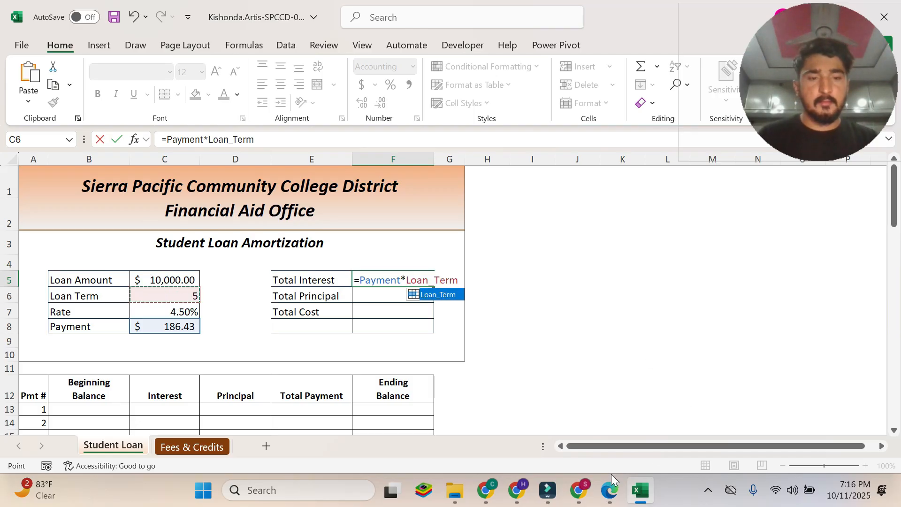
# Read instruction 4d in the PDF and append *12 to the F5 formula in Excel.
pyautogui.click(610, 490)
pyautogui.moveTo(215, 288); pyautogui.dragTo(274, 306)
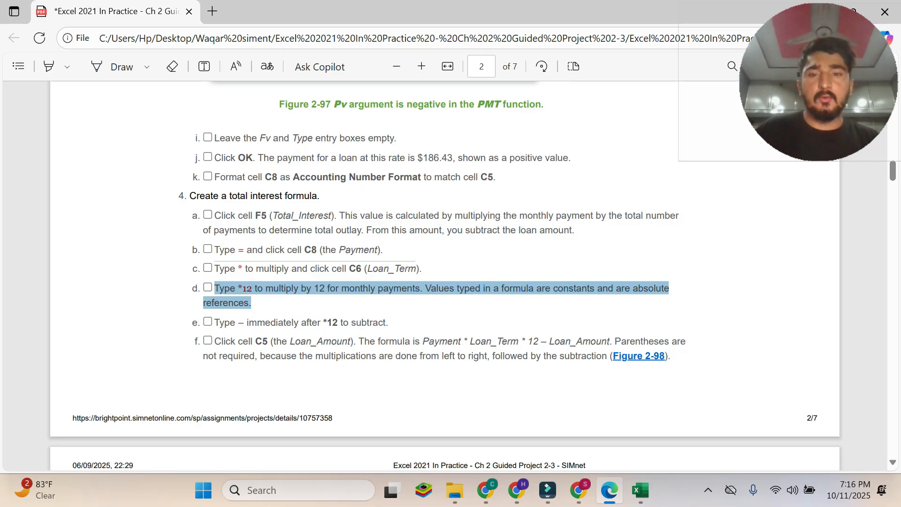
pyautogui.click(249, 288)
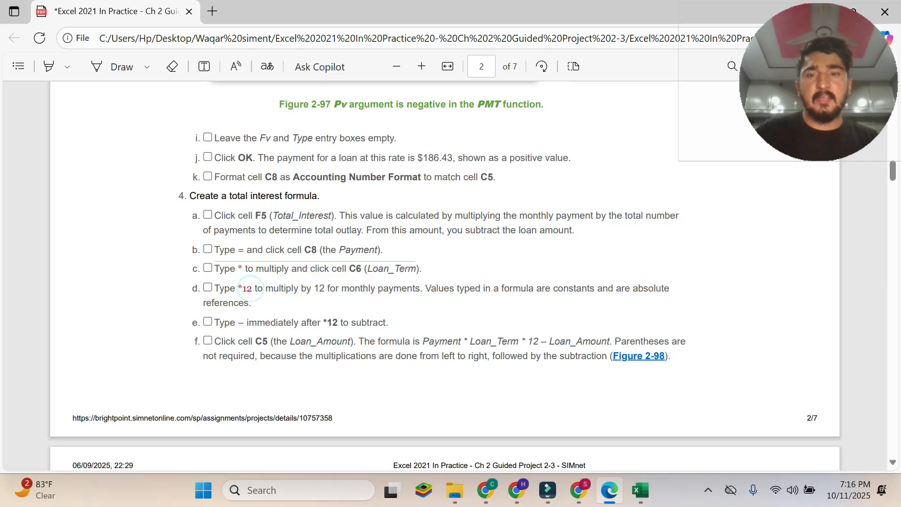
pyautogui.moveTo(214, 287); pyautogui.dragTo(243, 302)
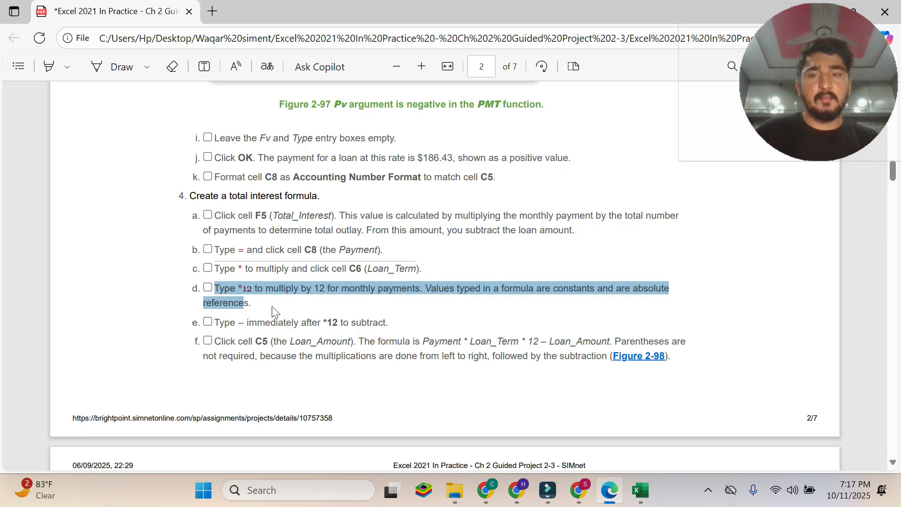
pyautogui.click(641, 490)
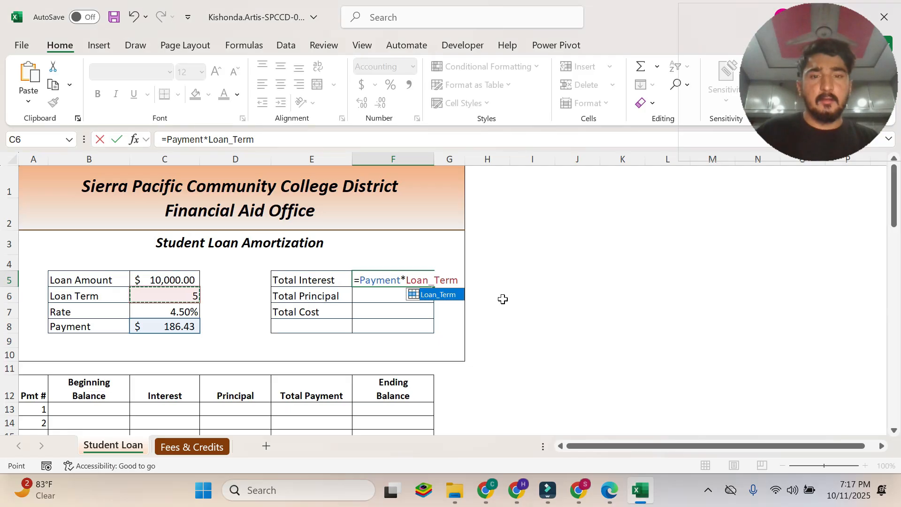
pyautogui.write('*12')
# Read instruction 4e in the PDF and add a minus sign after *12 in the F5 formula in Excel.
pyautogui.click(609, 491)
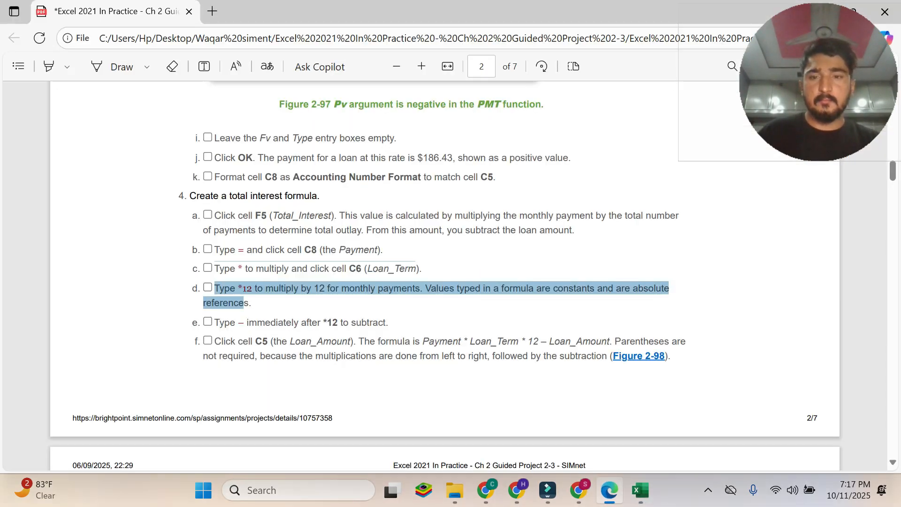
pyautogui.moveTo(214, 322); pyautogui.dragTo(383, 323)
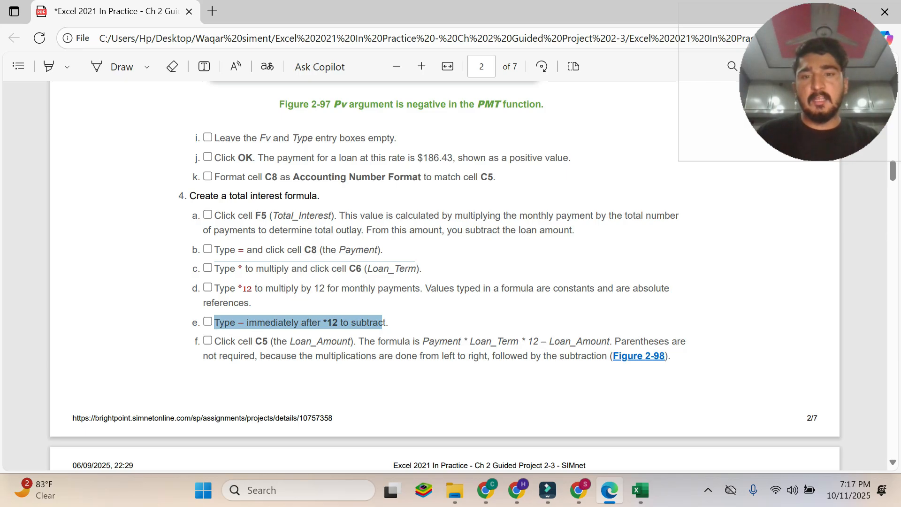
pyautogui.moveTo(641, 490)
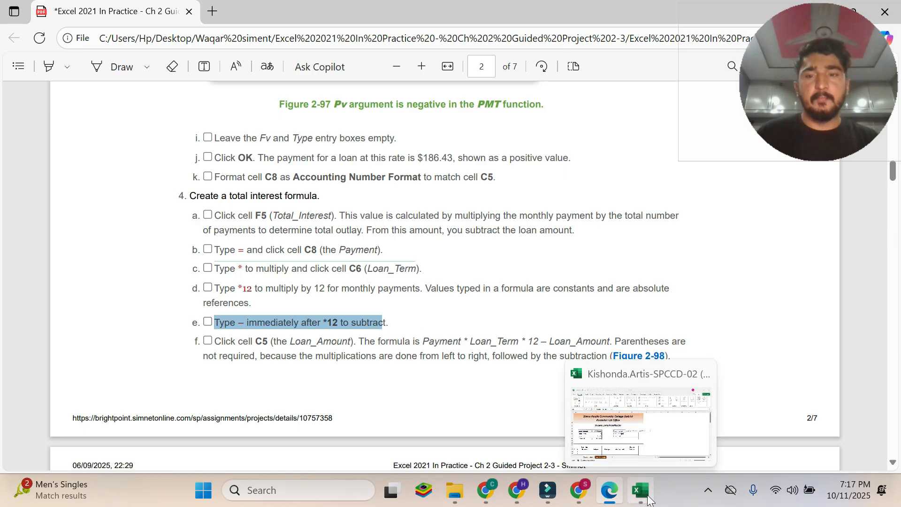
pyautogui.click(600, 413)
pyautogui.write('-')
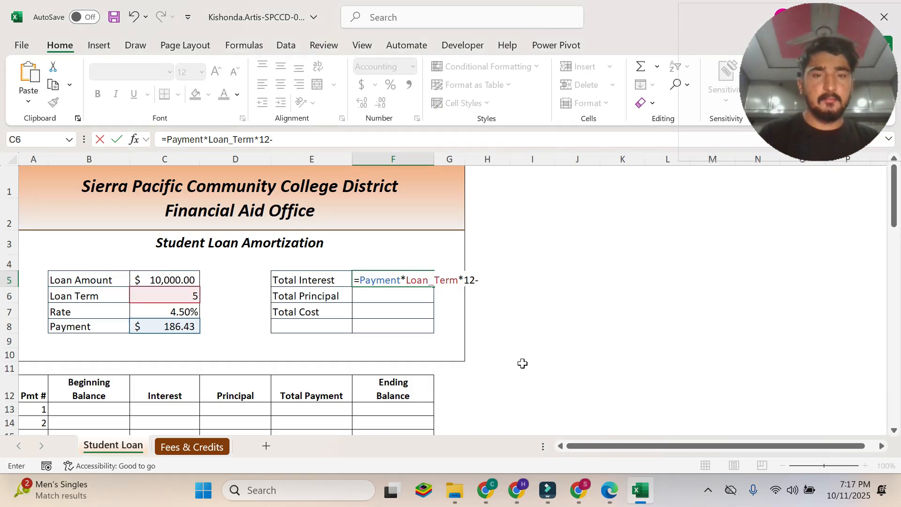
# Read instruction 4f and Figure 2-98 in the PDF and compare them with the partial F5 formula in Excel.
pyautogui.click(611, 498)
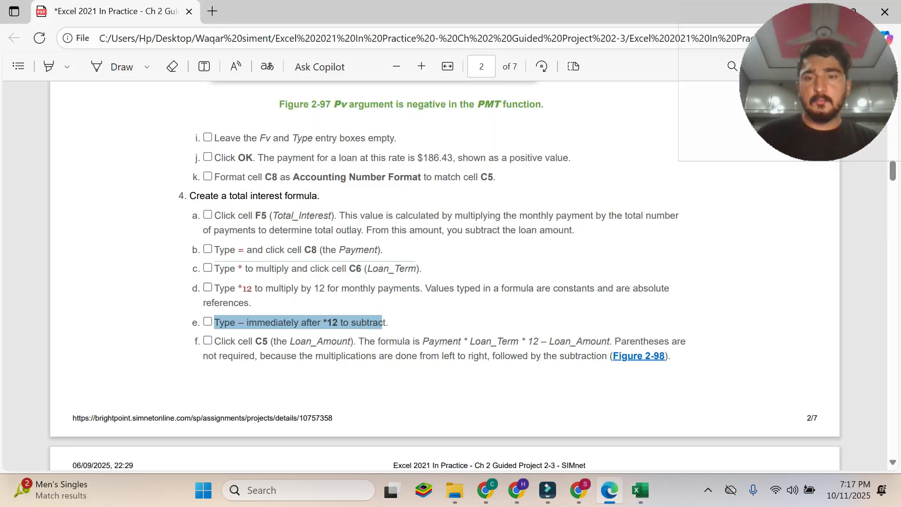
pyautogui.moveTo(224, 341); pyautogui.dragTo(670, 356)
pyautogui.scroll(-3, 445, 277)
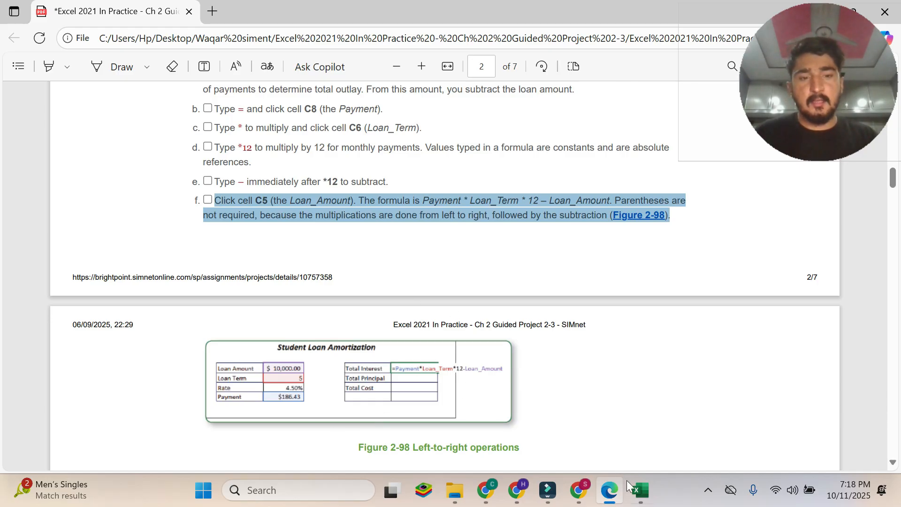
pyautogui.click(641, 490)
pyautogui.click(609, 490)
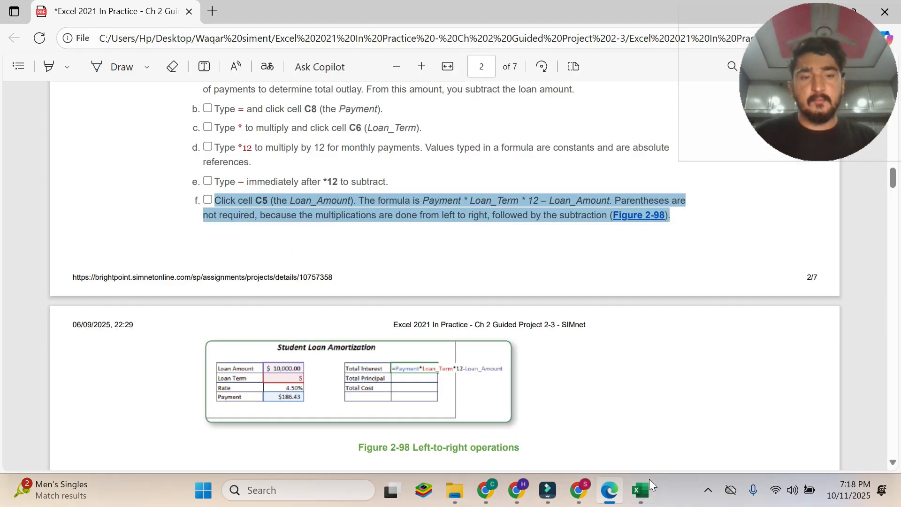
pyautogui.click(641, 490)
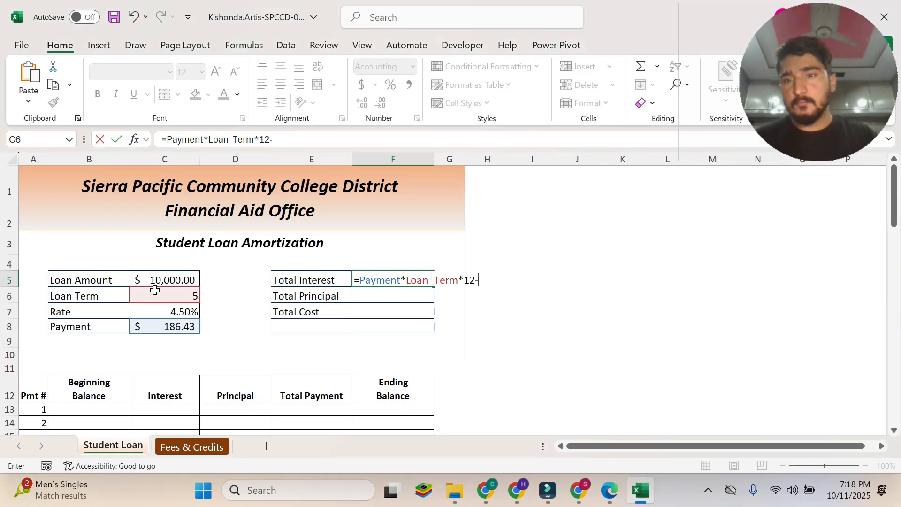
pyautogui.click(609, 491)
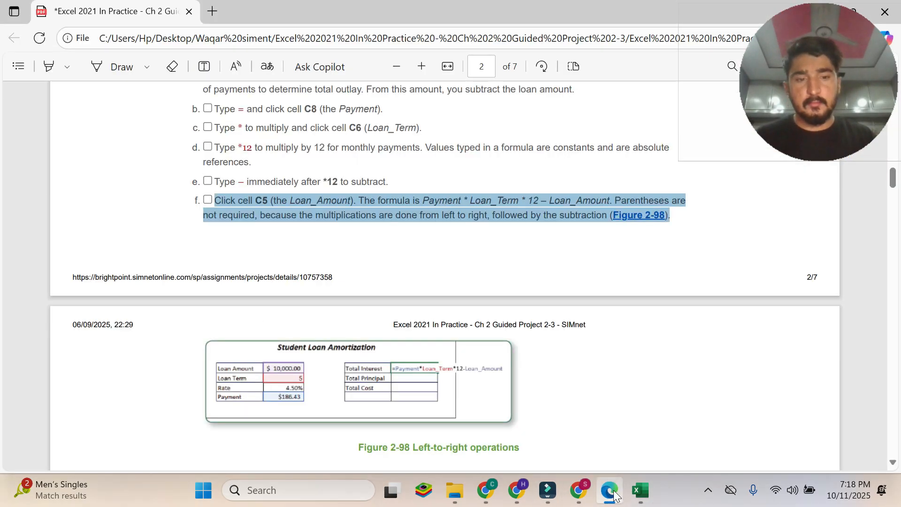
pyautogui.click(640, 491)
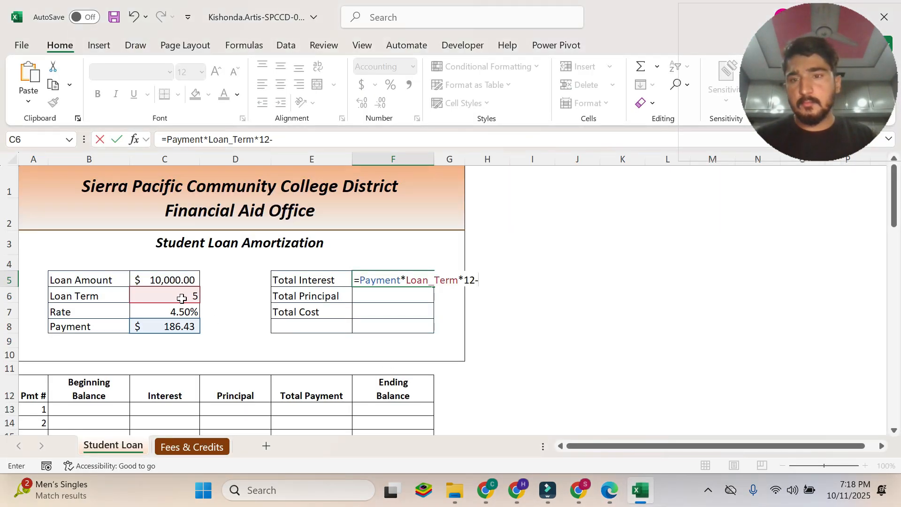
# Append Loan_Amount from cell C5 to the F5 formula, read instruction 4g in the PDF, and enter the formula in Excel.
pyautogui.click(184, 279)
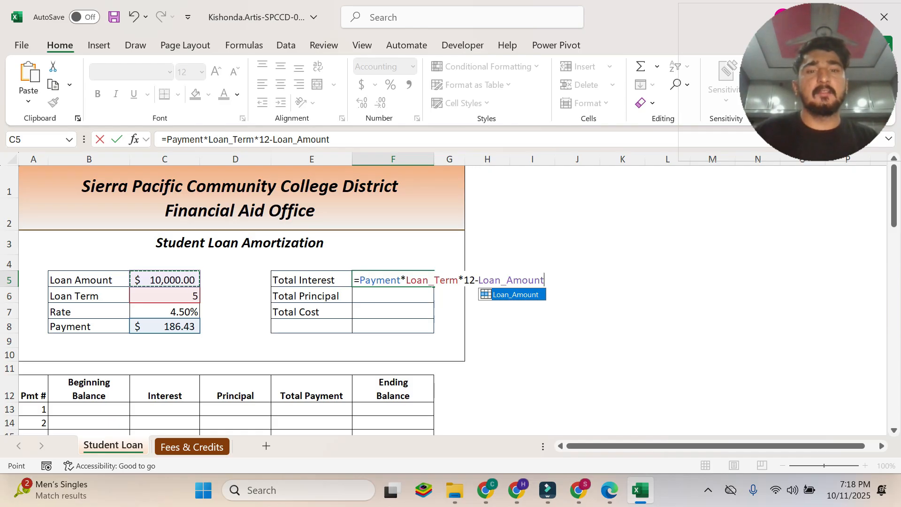
pyautogui.click(477, 282)
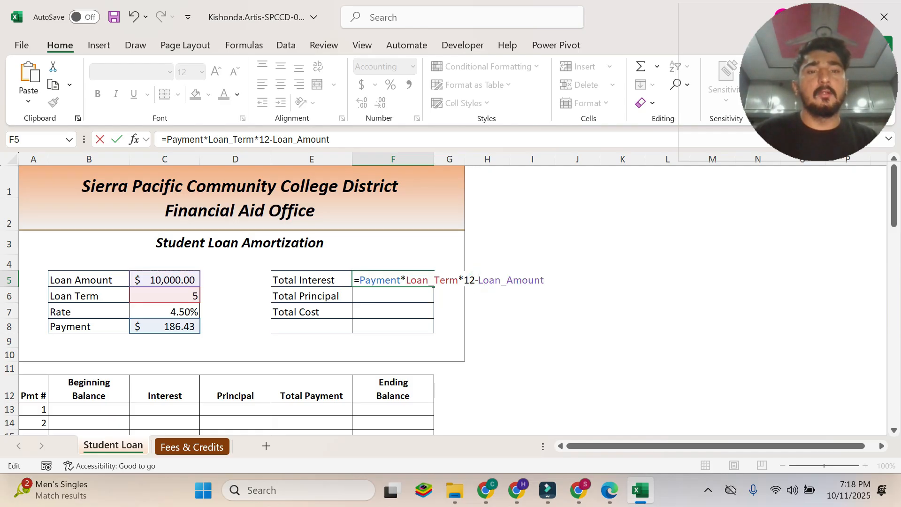
pyautogui.click(605, 491)
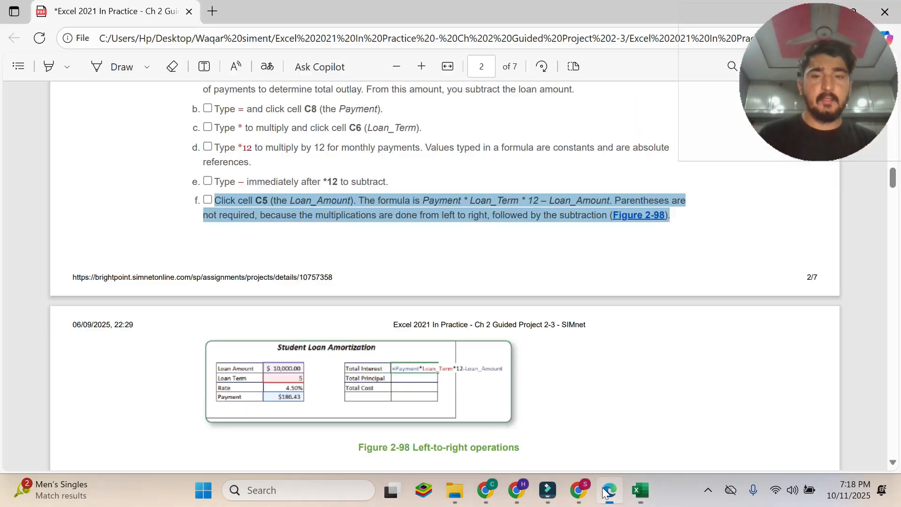
pyautogui.scroll(-5, 244, 280)
pyautogui.scroll(1, 253, 282)
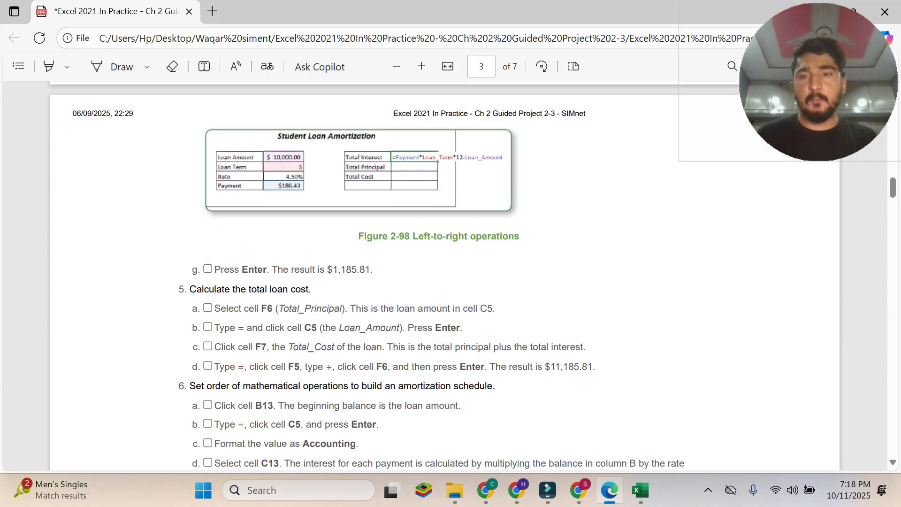
pyautogui.moveTo(214, 269); pyautogui.dragTo(373, 269)
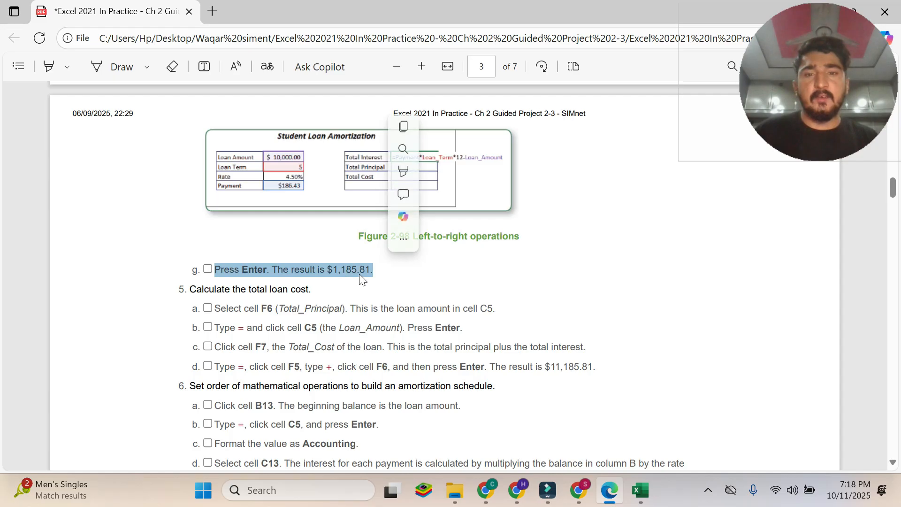
pyautogui.click(646, 482)
pyautogui.press('Return')
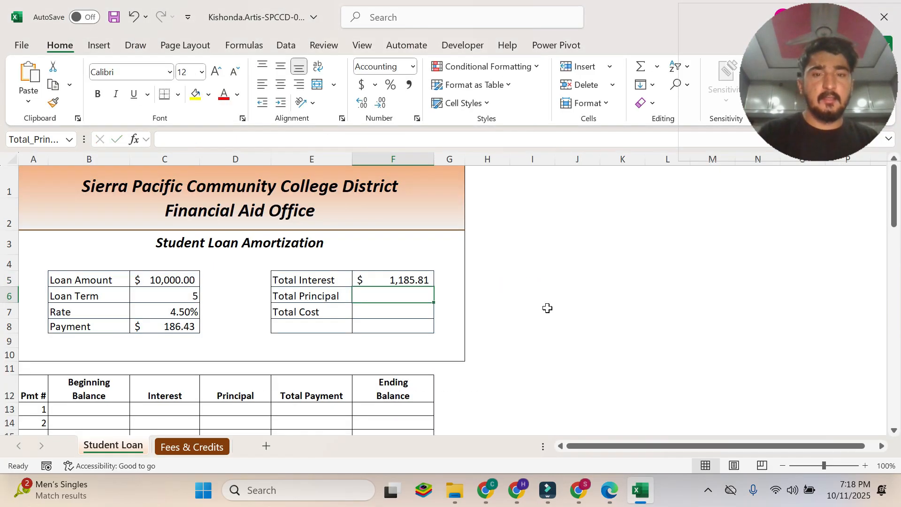
pyautogui.click(392, 279)
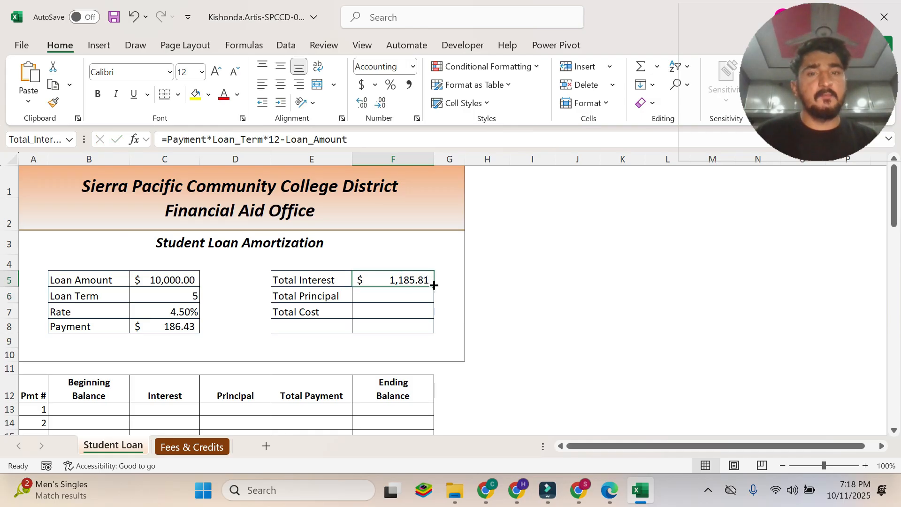
# Read the step 5 heading and instruction 5a in the PDF, and select the Total Principal cell F6 in Excel.
pyautogui.click(610, 489)
pyautogui.click(244, 289)
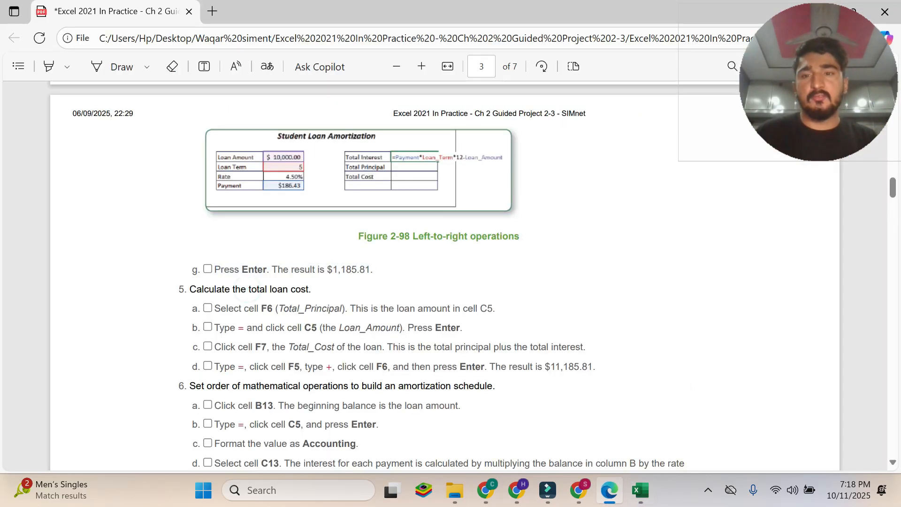
pyautogui.click(640, 490)
pyautogui.click(610, 490)
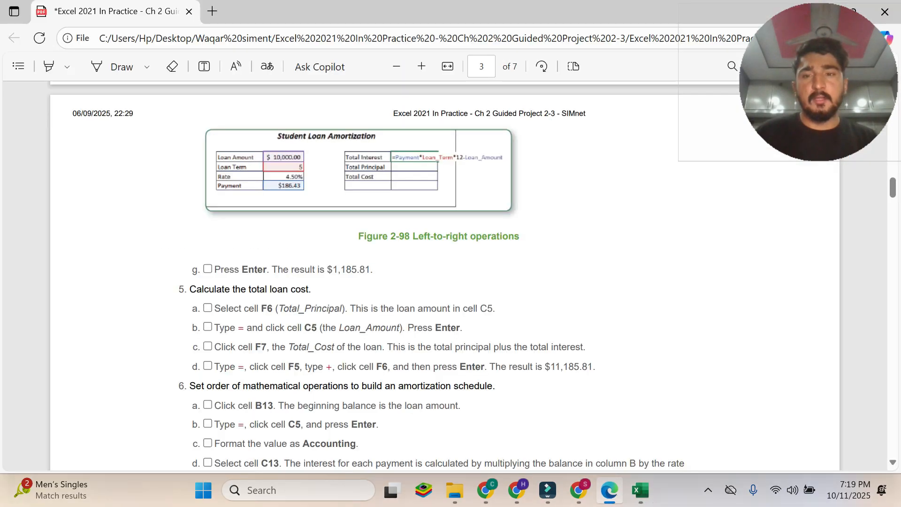
pyautogui.scroll(-2, 444, 277)
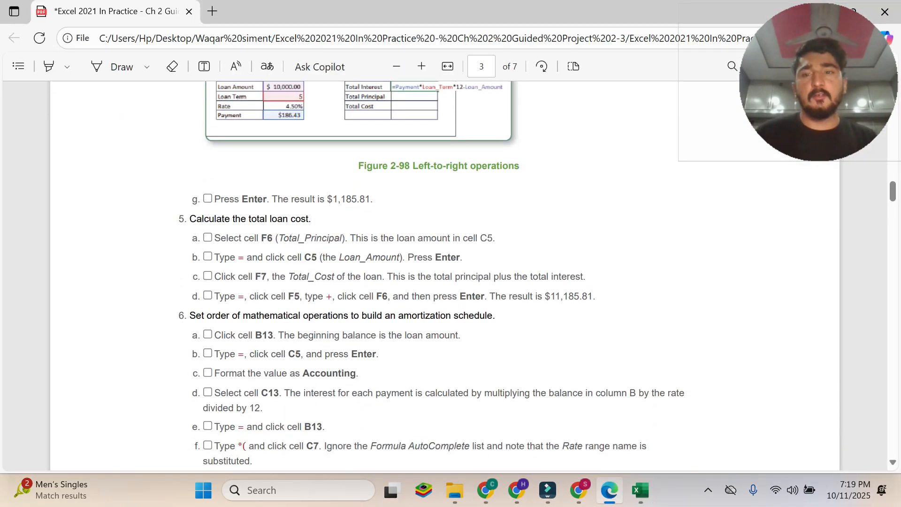
pyautogui.moveTo(311, 218); pyautogui.dragTo(181, 217)
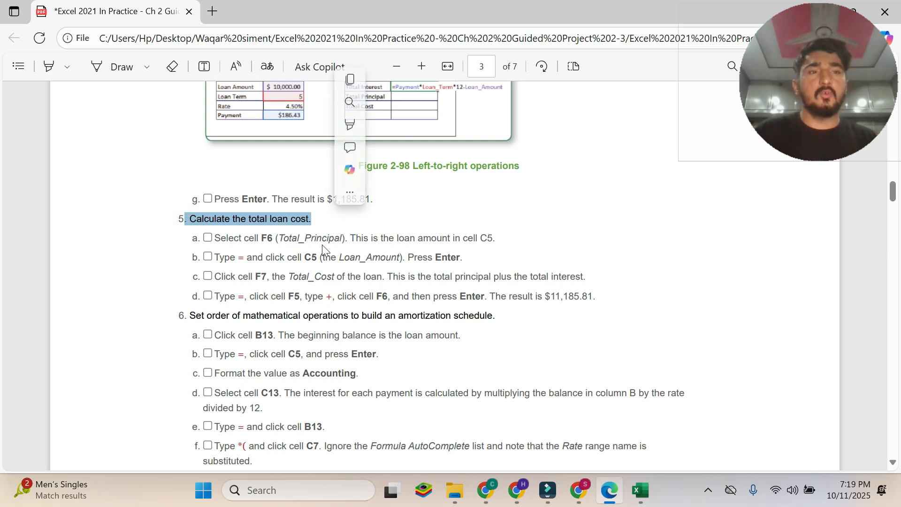
pyautogui.scroll(-1, 351, 101)
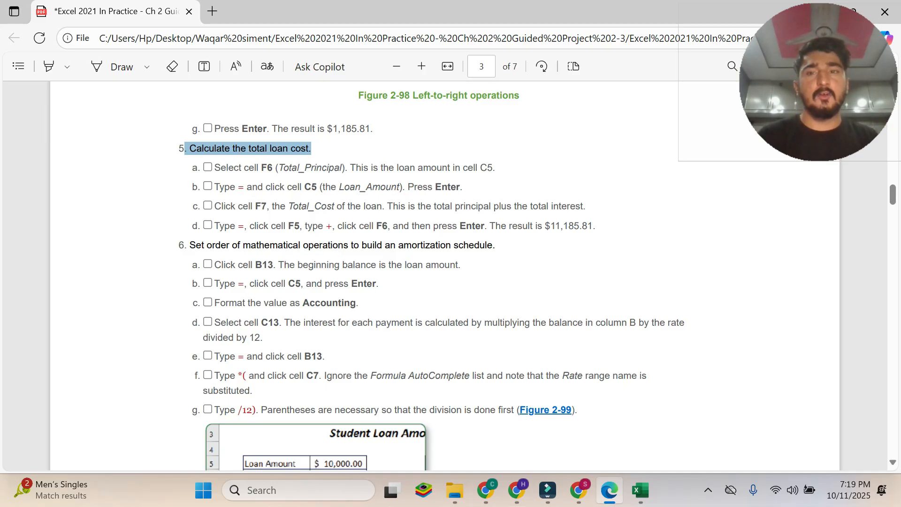
pyautogui.moveTo(215, 168); pyautogui.dragTo(492, 168)
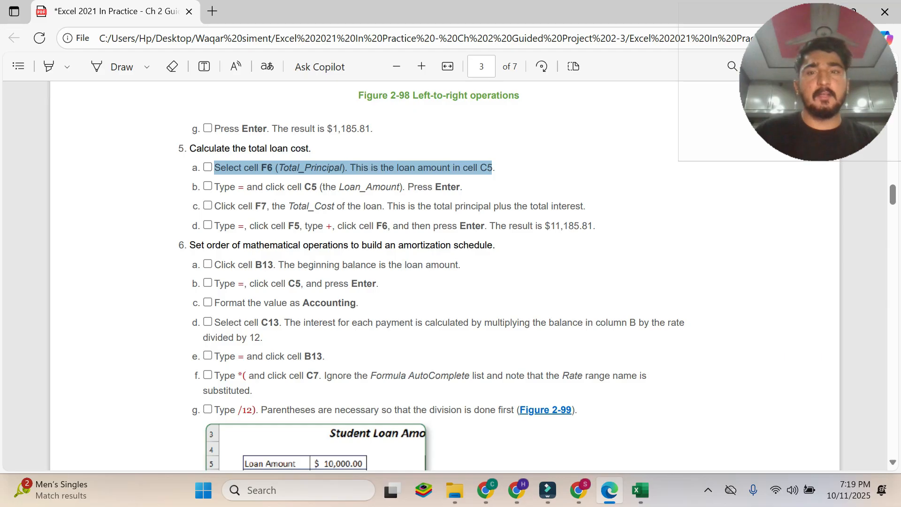
pyautogui.click(640, 491)
pyautogui.click(403, 295)
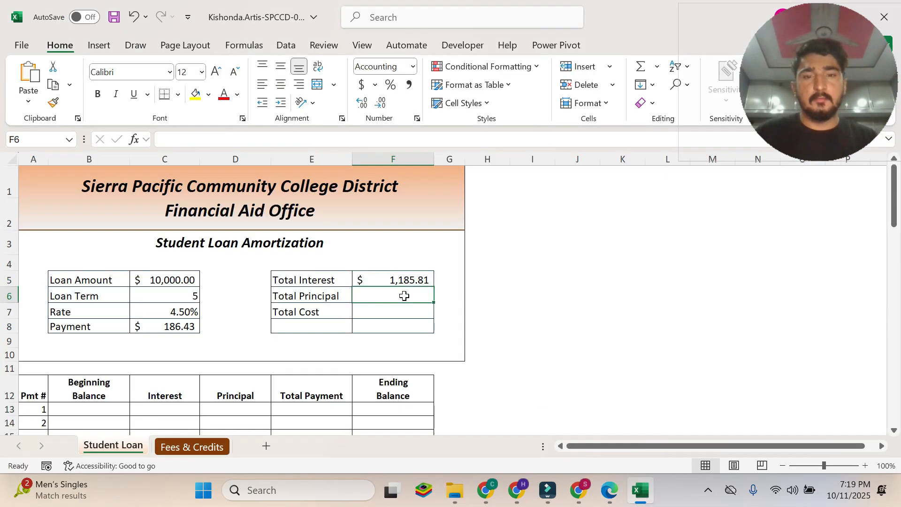
# Read instruction 5b in the PDF about referencing the loan amount in F6, and return to Excel.
pyautogui.click(609, 490)
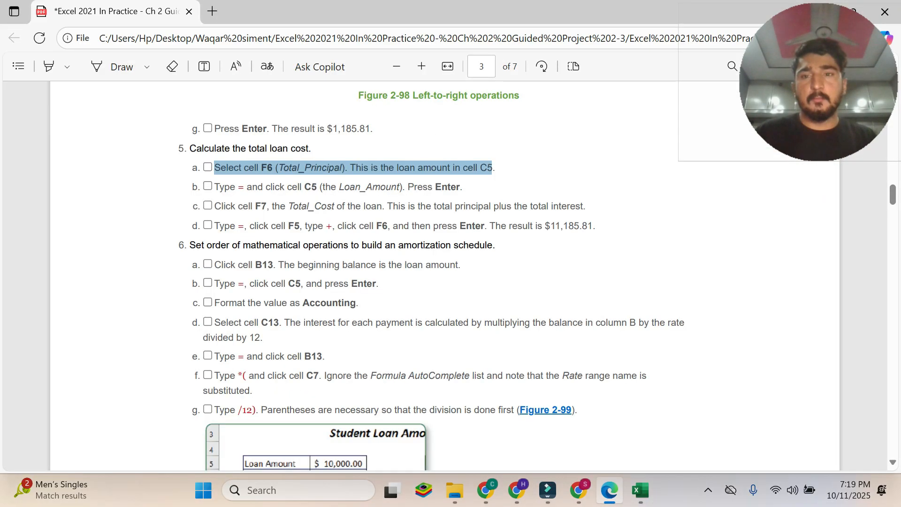
pyautogui.moveTo(215, 187); pyautogui.dragTo(462, 188)
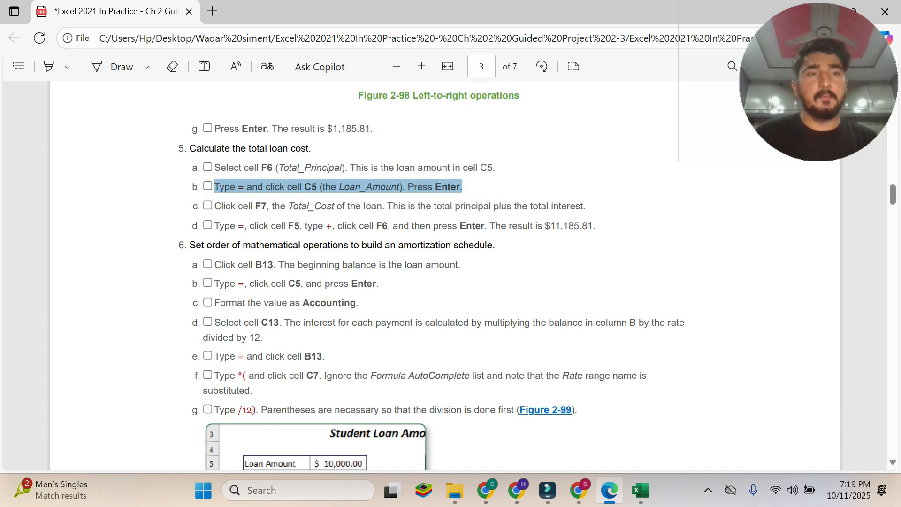
pyautogui.click(638, 502)
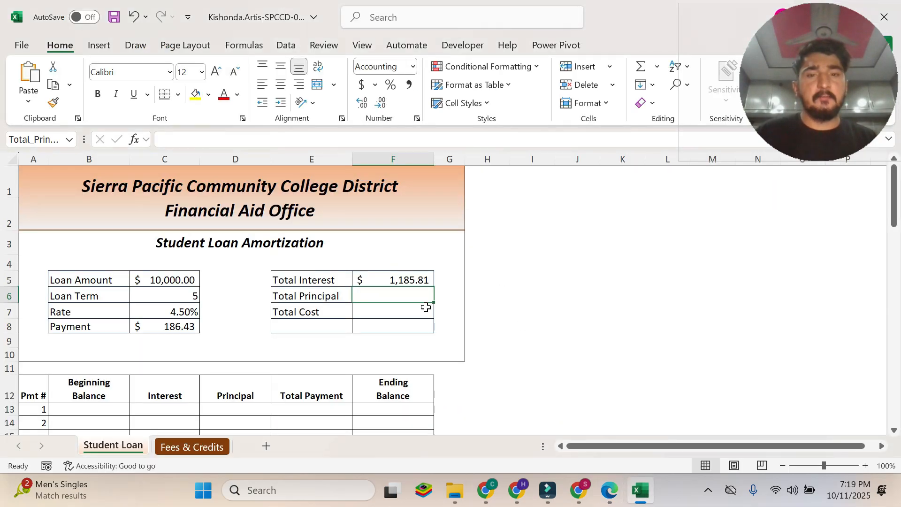
pyautogui.click(639, 492)
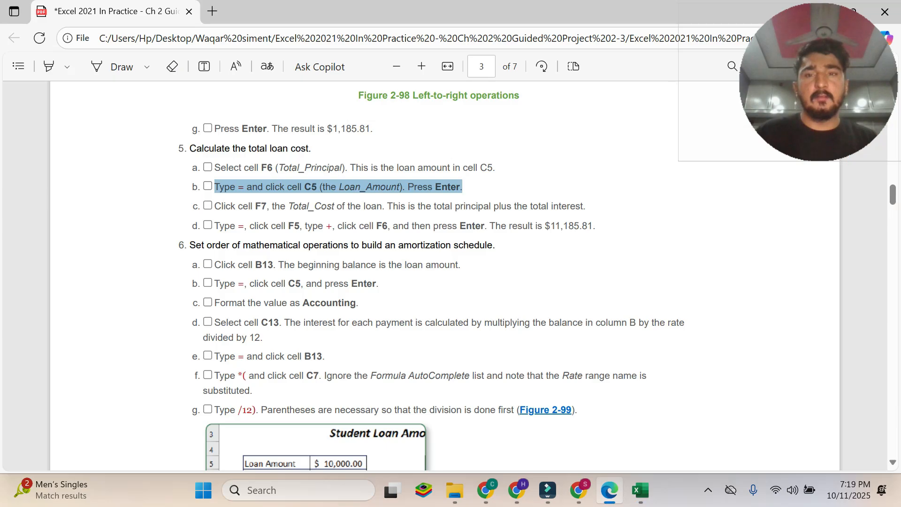
pyautogui.hotkey('alt', 'Tab')
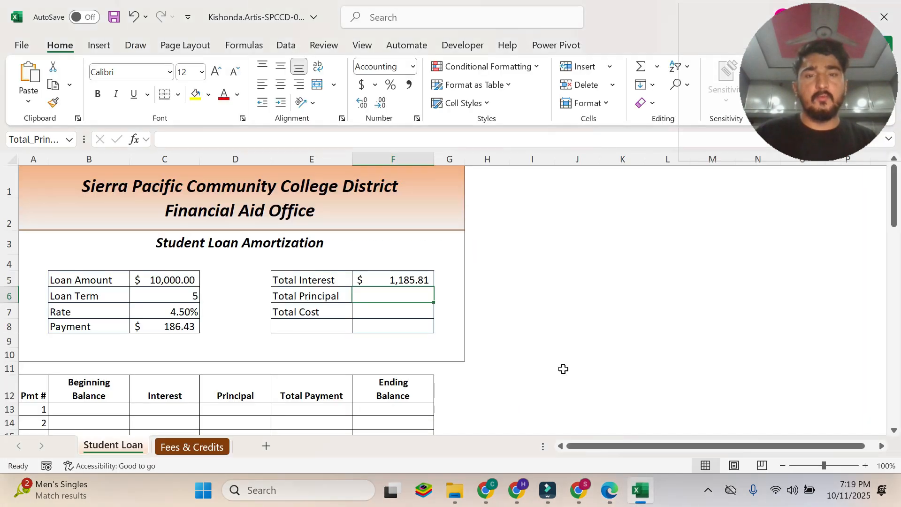
# Recheck instruction 5b in the PDF while trying the formula =Loan_Term in cell F6 in Excel.
pyautogui.write('=')
pyautogui.click(610, 488)
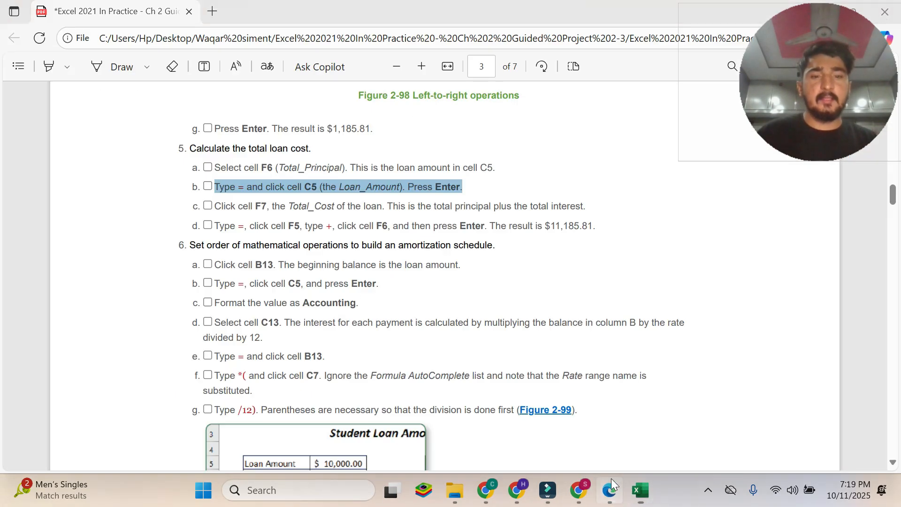
pyautogui.moveTo(296, 187); pyautogui.dragTo(322, 187)
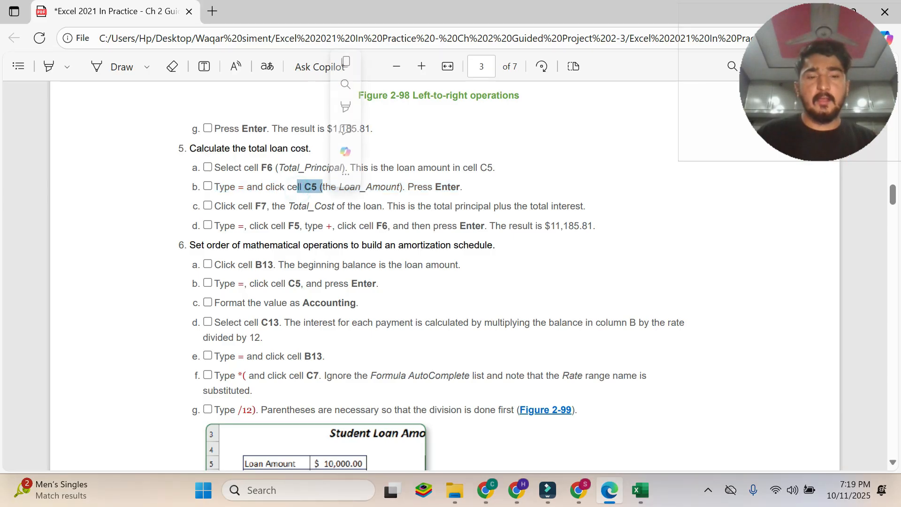
pyautogui.click(640, 490)
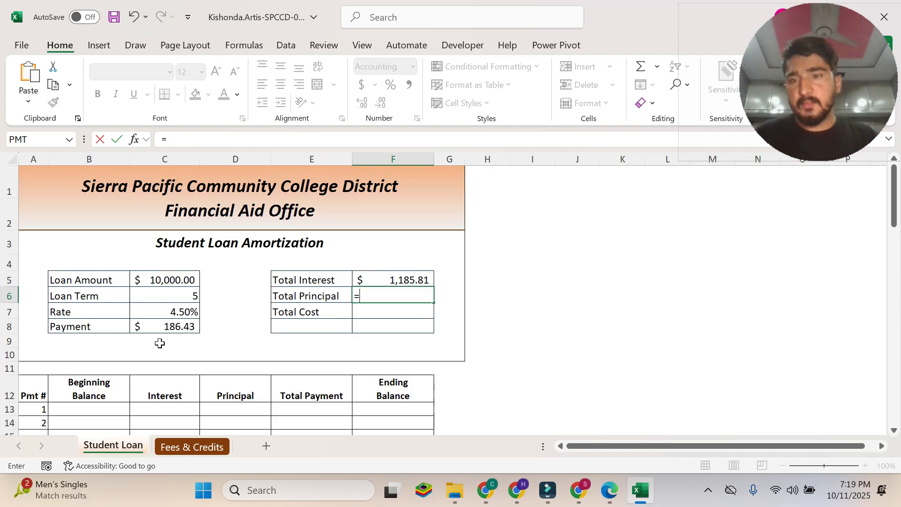
pyautogui.click(167, 291)
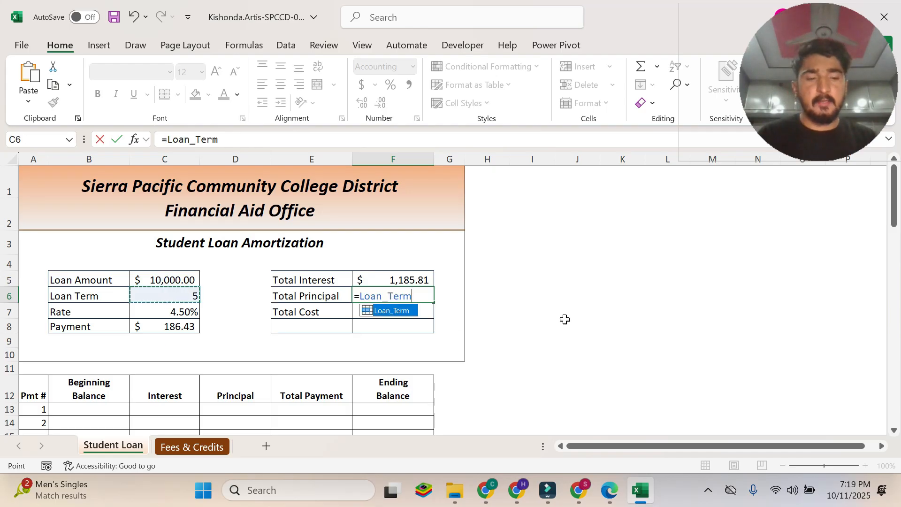
pyautogui.press('Return')
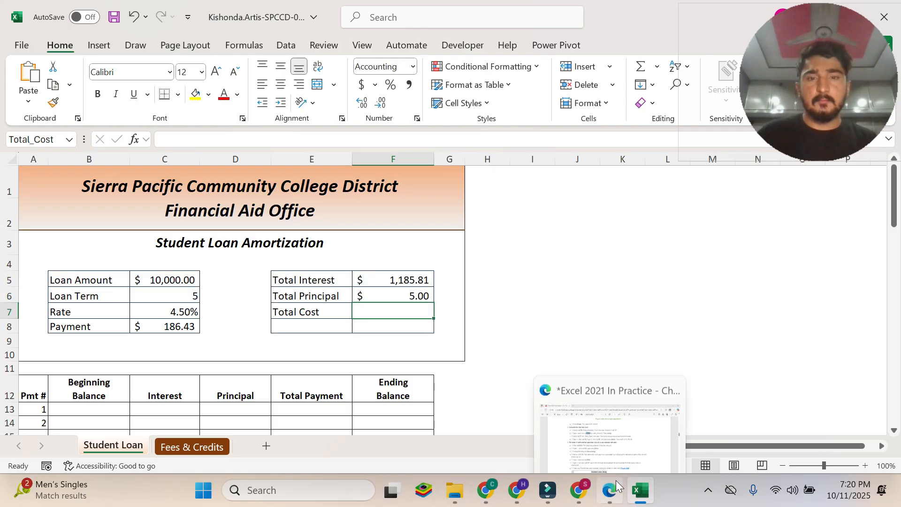
# Check the F6 formula and its referenced cell C6 in Excel, and undo the F6 entry.
pyautogui.click(610, 488)
pyautogui.click(640, 490)
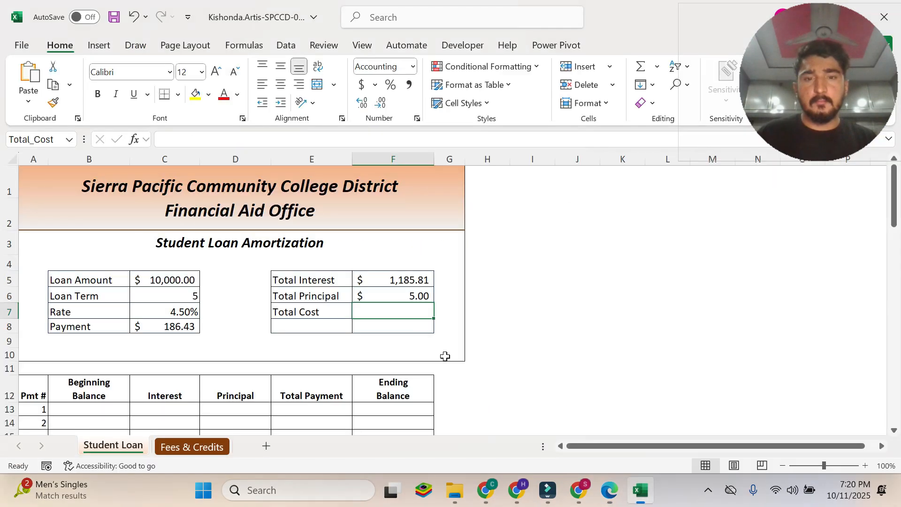
pyautogui.click(391, 294)
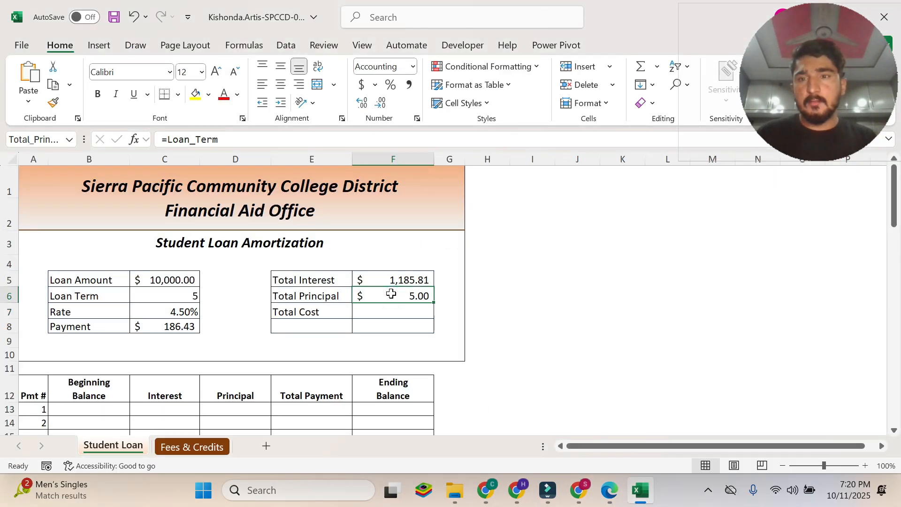
pyautogui.click(182, 295)
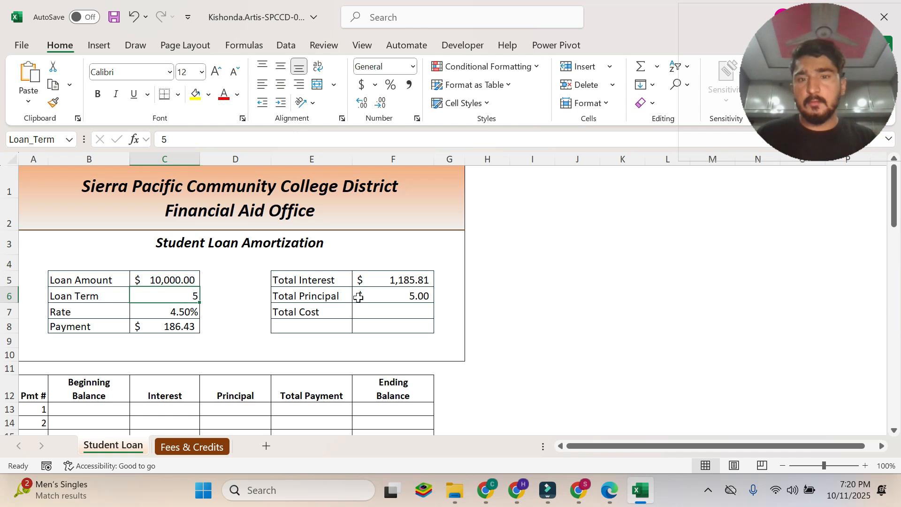
pyautogui.click(389, 296)
pyautogui.hotkey('ctrl', 'z')
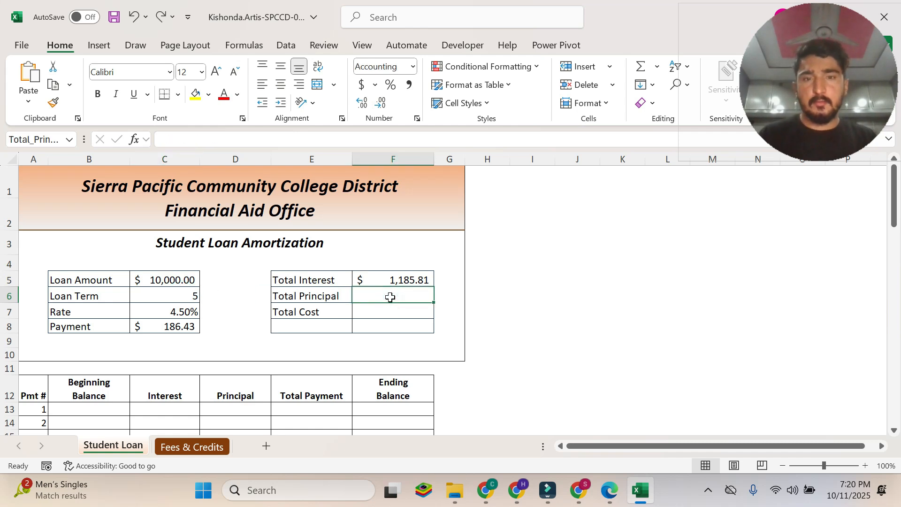
# Enter the formula =Loan_Amount in Excel cell F6 by referencing C5, checking instruction 5b in the PDF.
pyautogui.write('=')
pyautogui.click(610, 491)
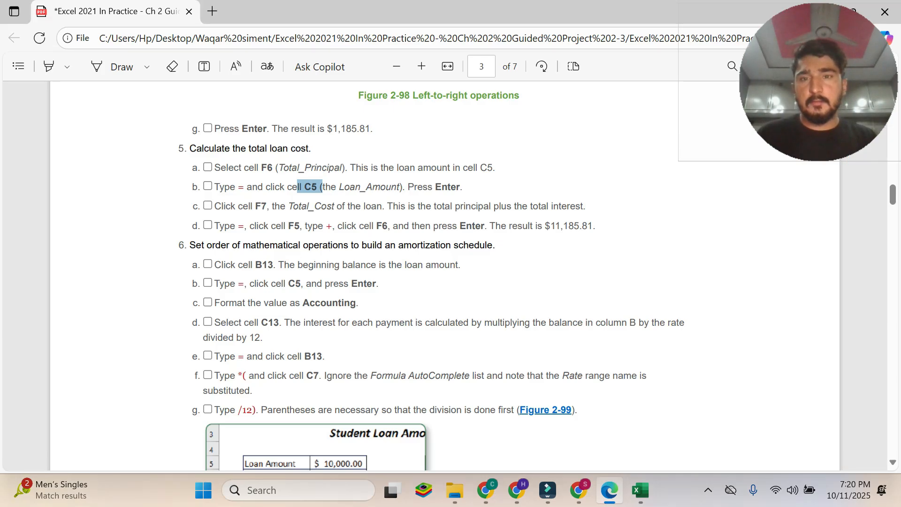
pyautogui.click(641, 498)
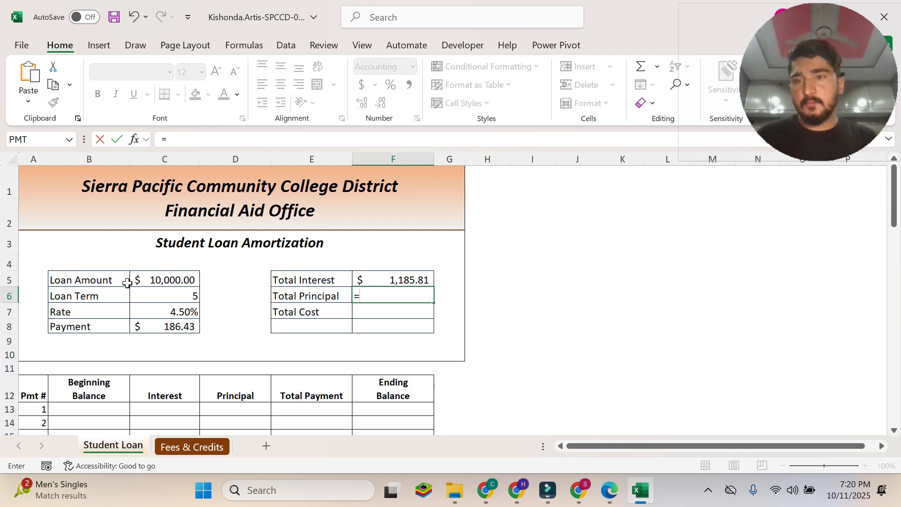
pyautogui.click(188, 275)
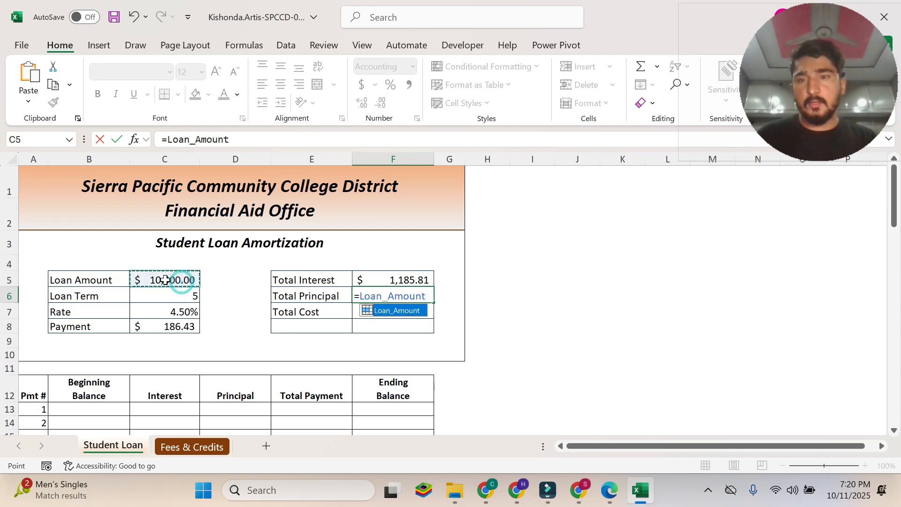
pyautogui.press('Return')
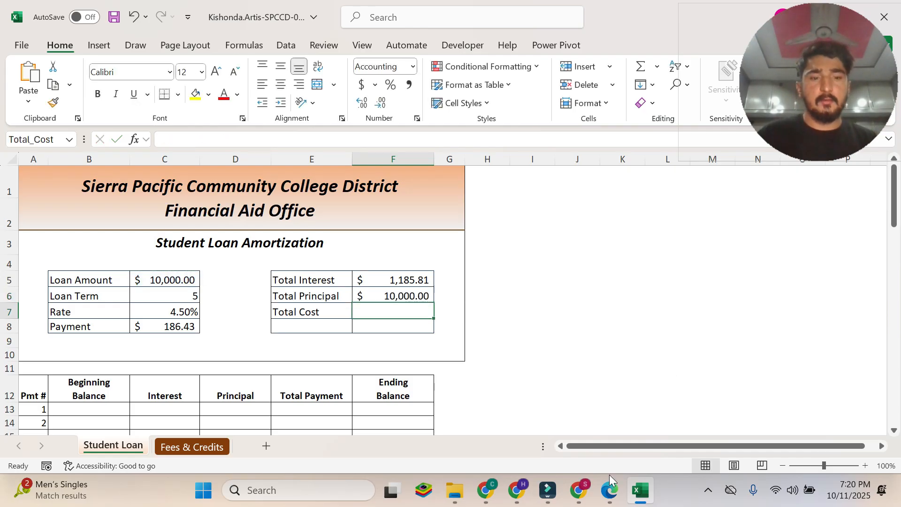
# Read instructions 5c and 5d in the PDF about calculating the total loan cost in cell F7.
pyautogui.click(609, 490)
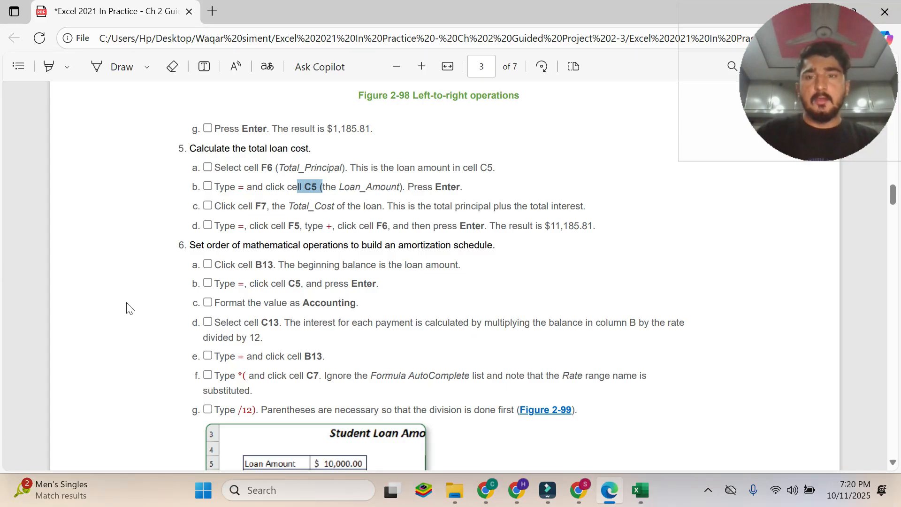
pyautogui.click(277, 225)
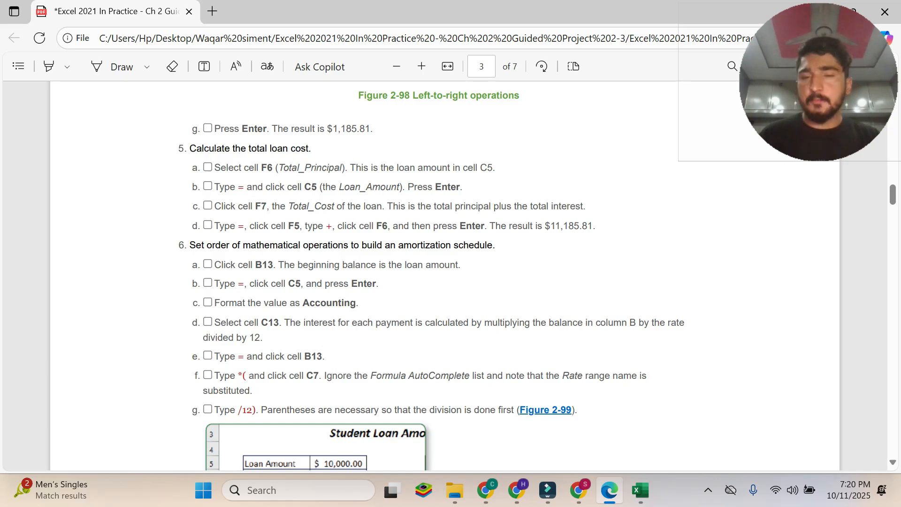
pyautogui.moveTo(214, 206); pyautogui.dragTo(592, 217)
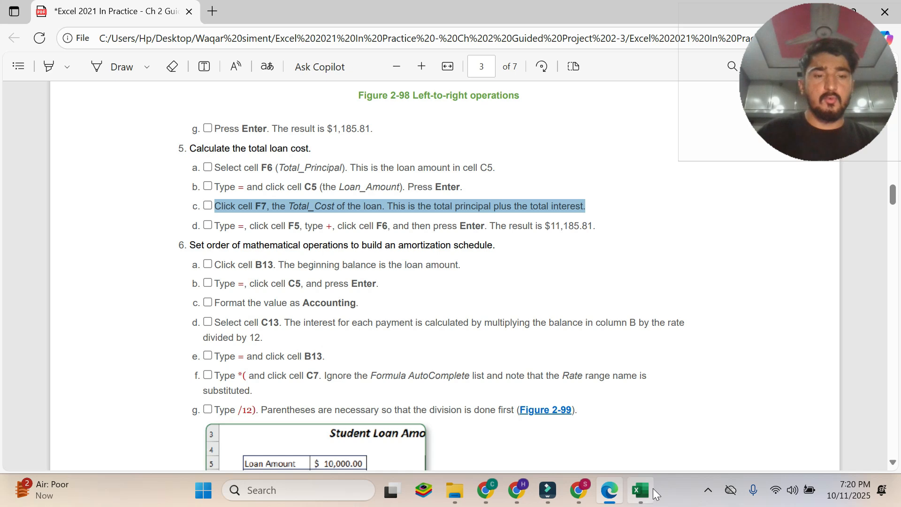
pyautogui.moveTo(652, 495)
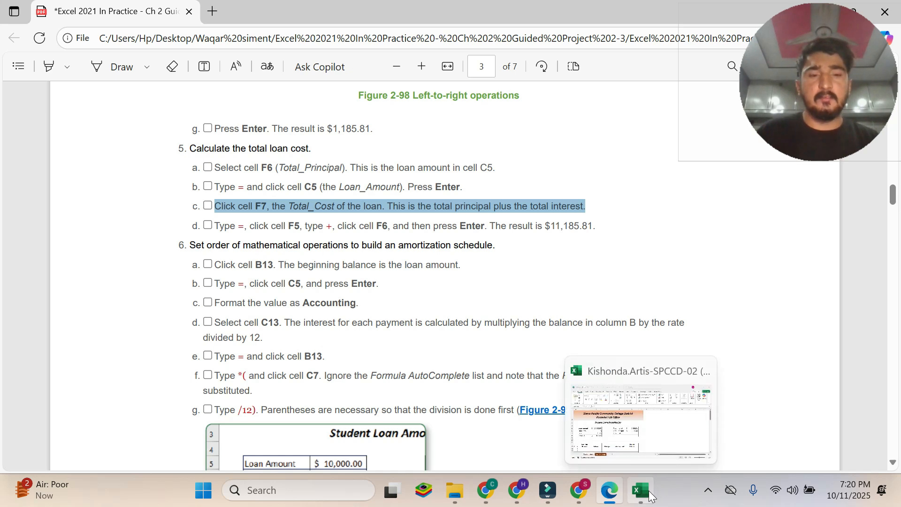
pyautogui.click(651, 495)
pyautogui.click(609, 490)
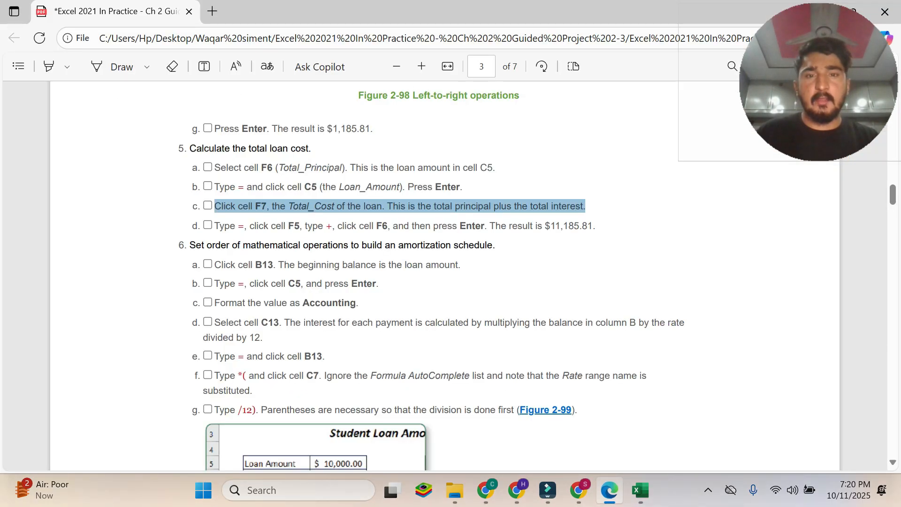
pyautogui.moveTo(215, 226); pyautogui.dragTo(595, 226)
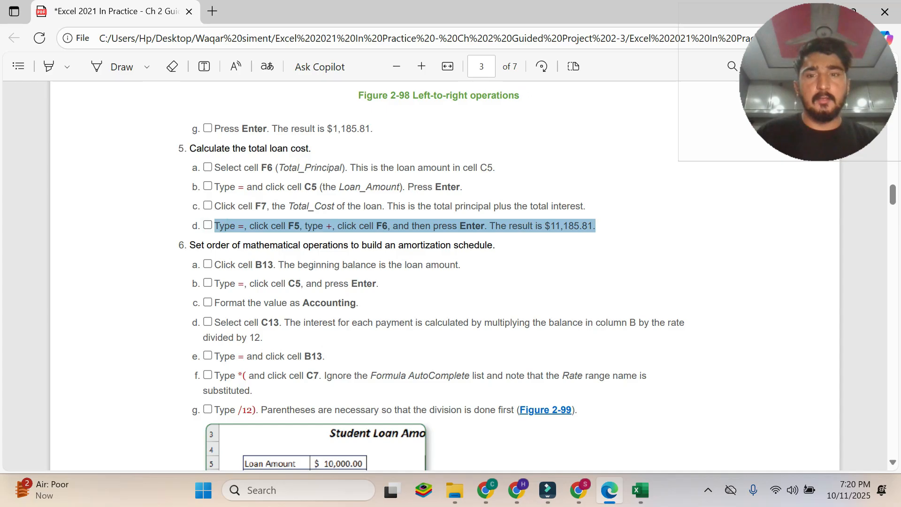
pyautogui.moveTo(216, 206); pyautogui.dragTo(584, 206)
pyautogui.click(277, 222)
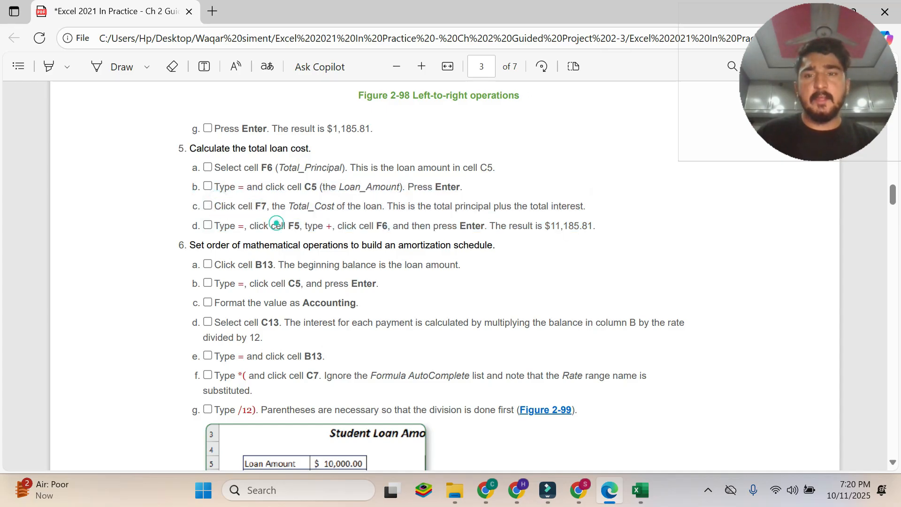
pyautogui.moveTo(215, 226); pyautogui.dragTo(595, 226)
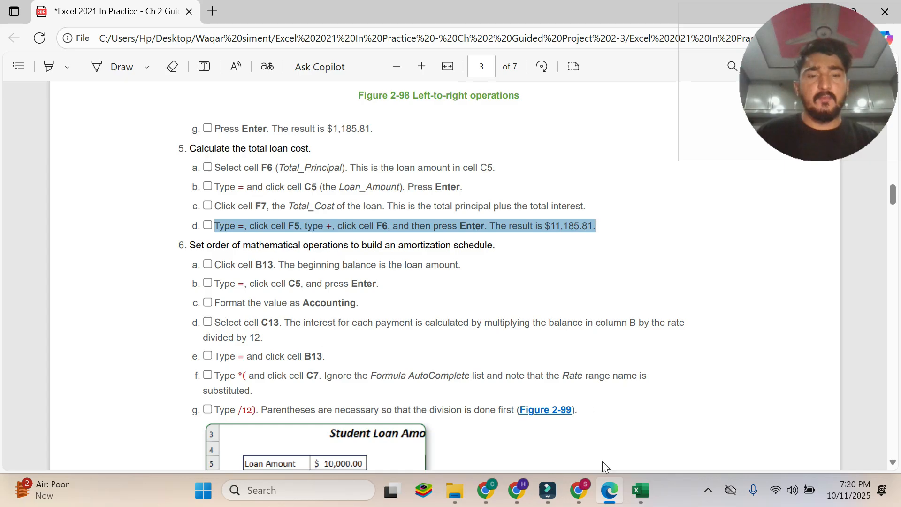
# In Excel cell F7, begin the formula =Total_Interest+ by referencing F5, checking instruction 5d in the PDF.
pyautogui.click(640, 490)
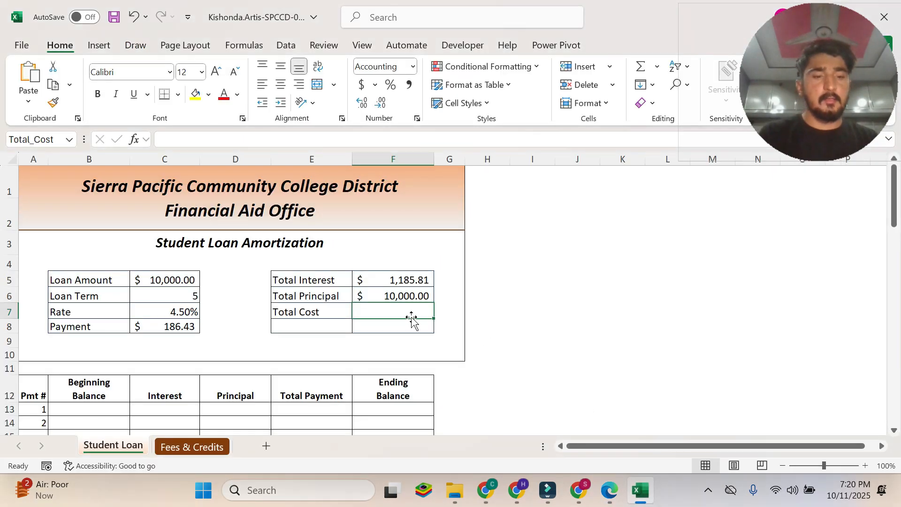
pyautogui.write('=-')
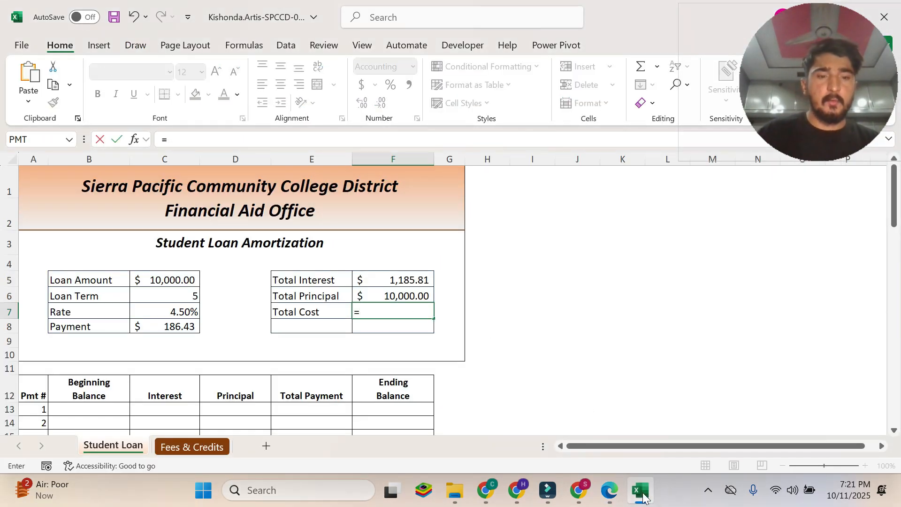
pyautogui.click(609, 490)
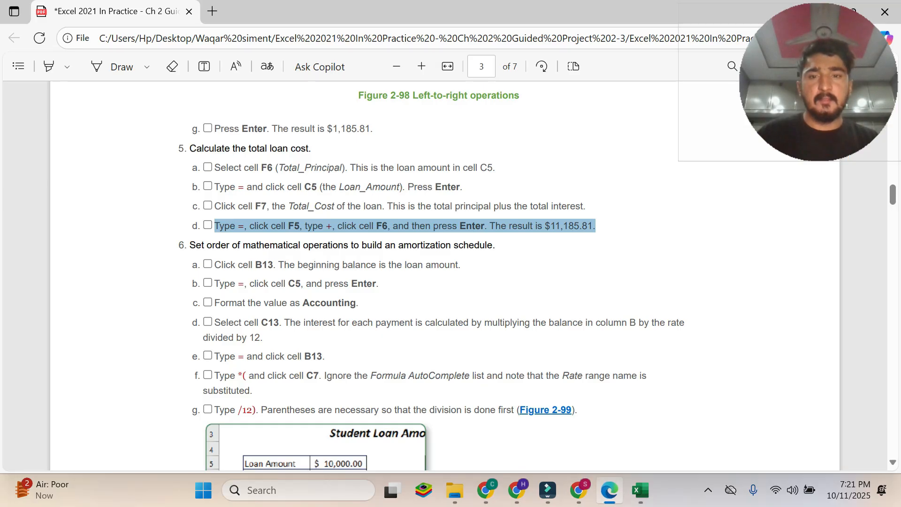
pyautogui.click(640, 491)
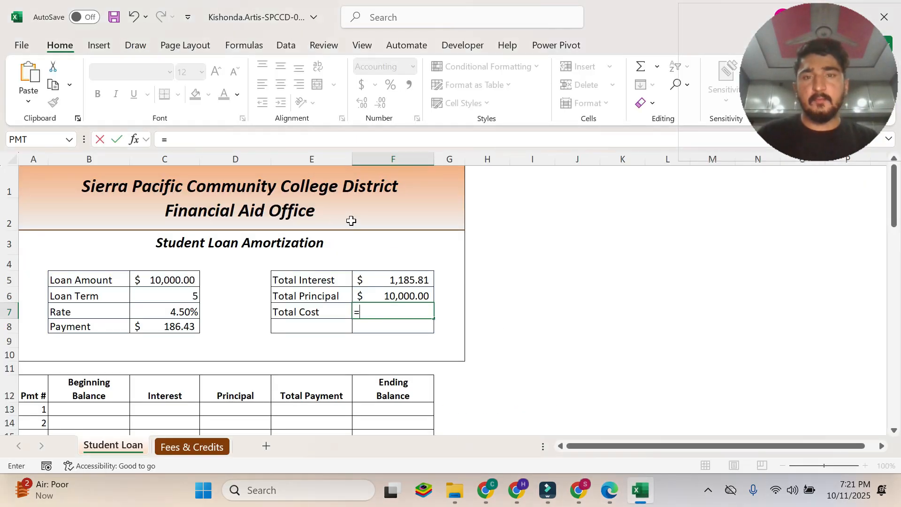
pyautogui.click(400, 279)
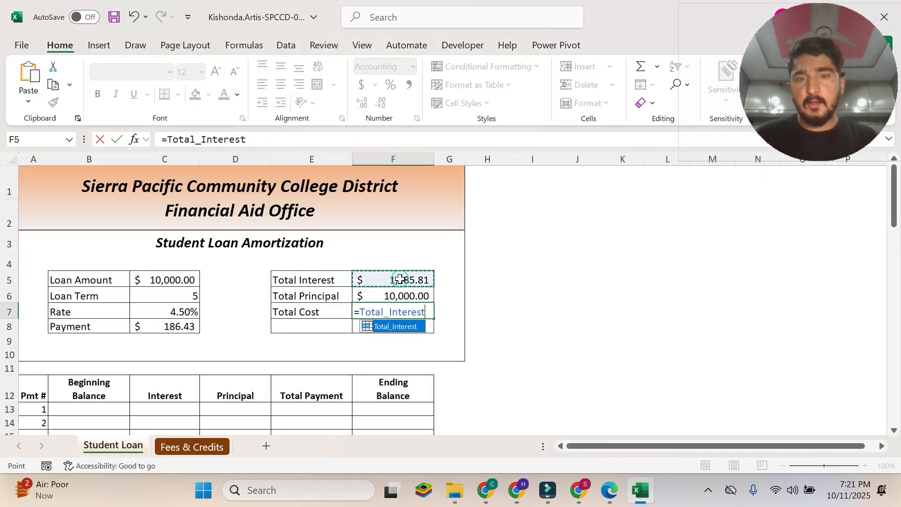
pyautogui.click(609, 490)
pyautogui.click(410, 244)
pyautogui.moveTo(307, 227); pyautogui.dragTo(332, 226)
pyautogui.click(331, 225)
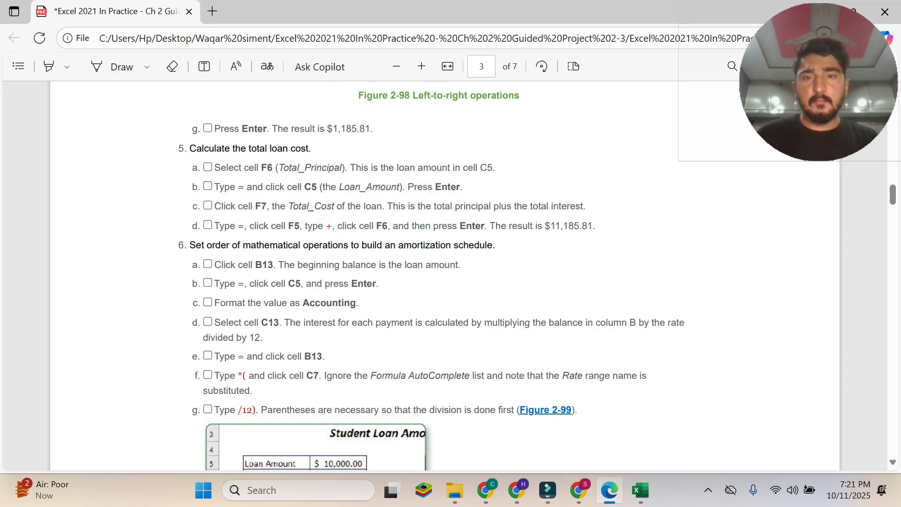
pyautogui.doubleClick(330, 226)
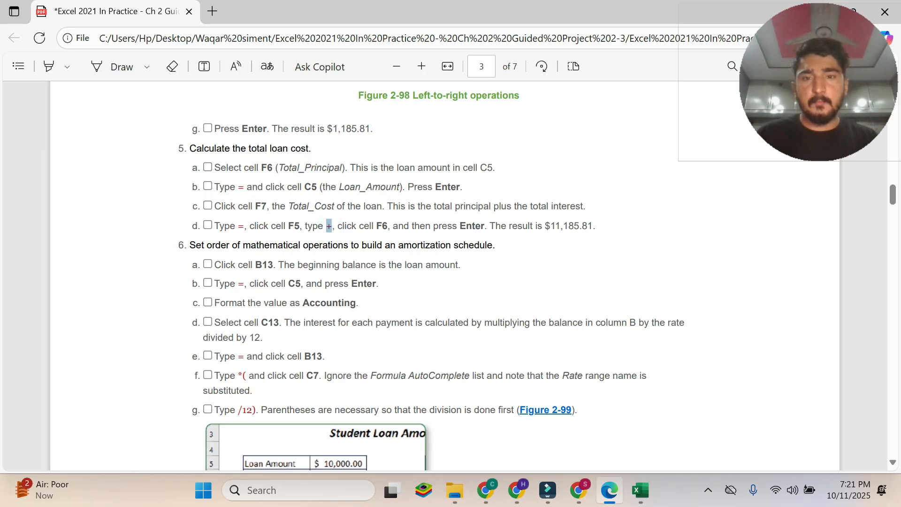
pyautogui.click(640, 490)
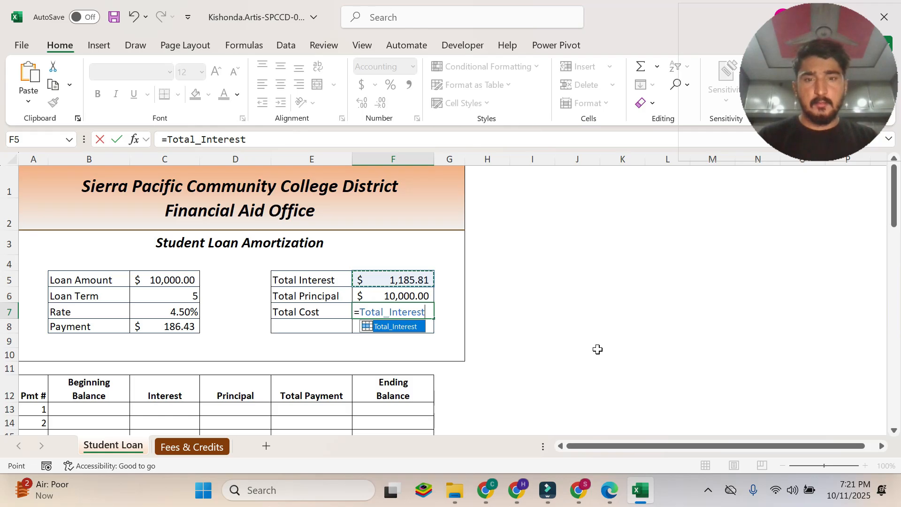
pyautogui.write('+')
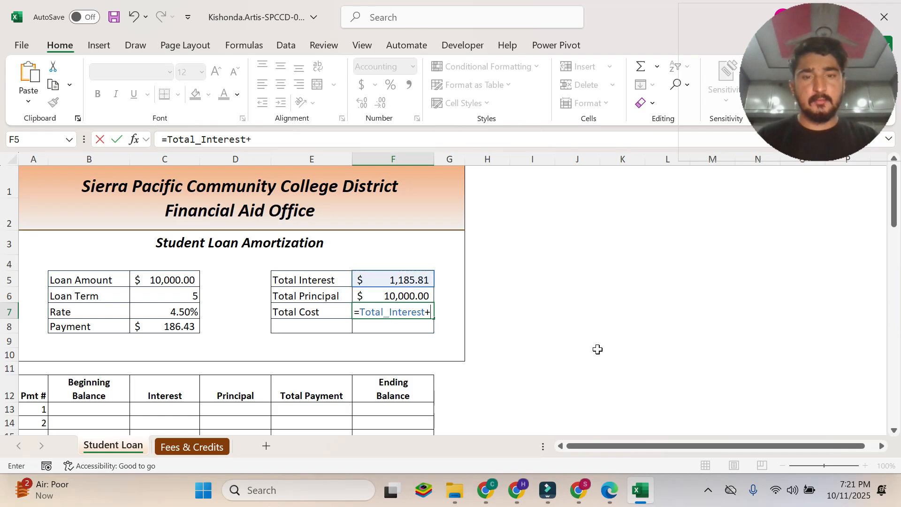
# Recheck instruction 5d in the PDF and complete the Excel F7 formula as =Total_Interest+Total_Principal by referencing F6.
pyautogui.click(609, 490)
pyautogui.scroll(-2, 509, 397)
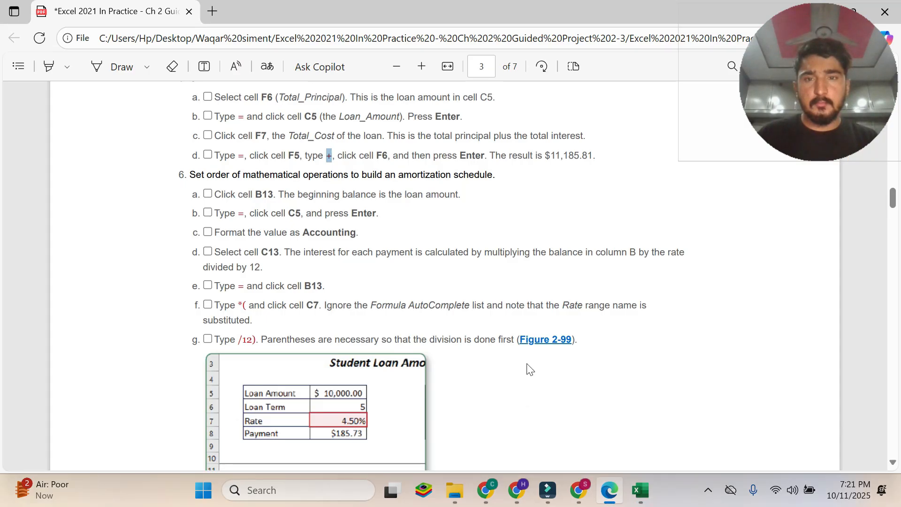
pyautogui.scroll(2, 445, 328)
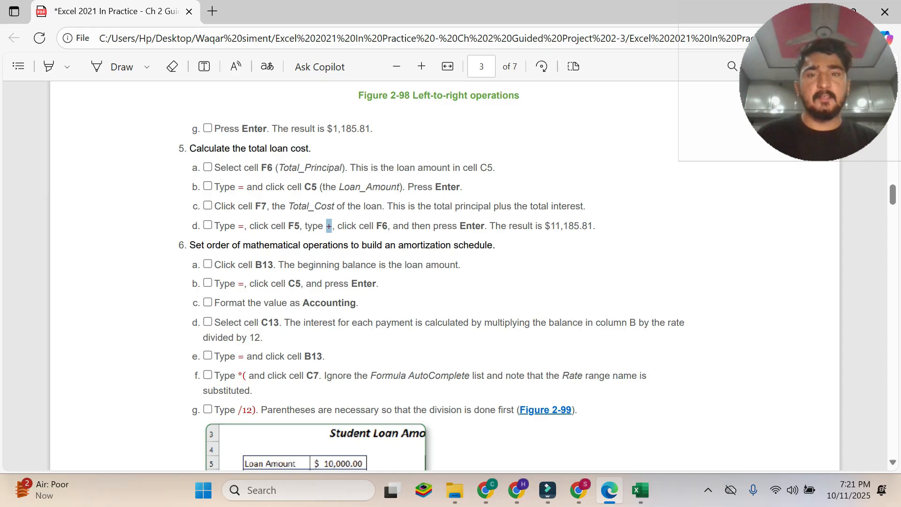
pyautogui.click(648, 485)
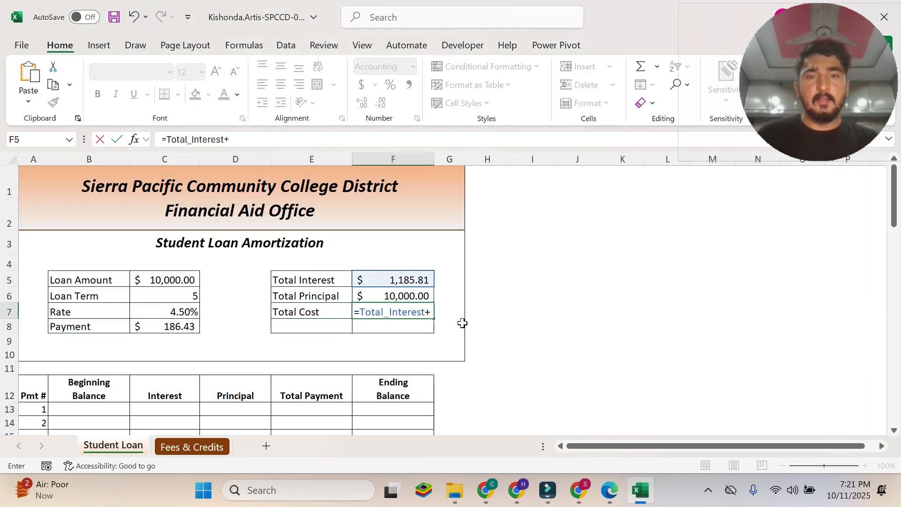
pyautogui.click(609, 490)
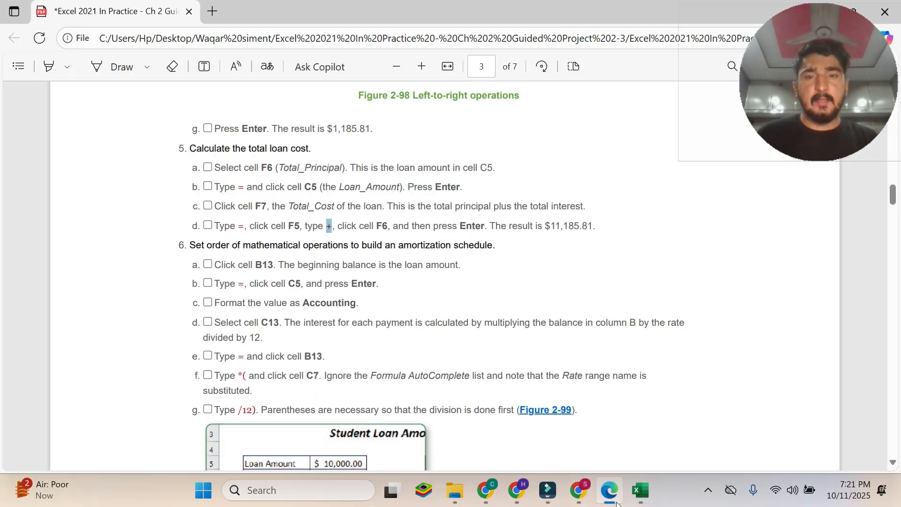
pyautogui.click(641, 490)
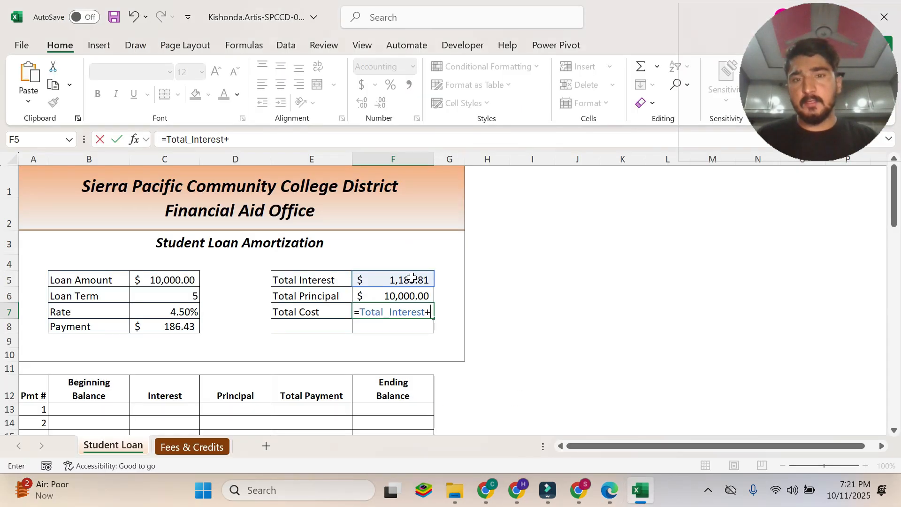
pyautogui.click(392, 295)
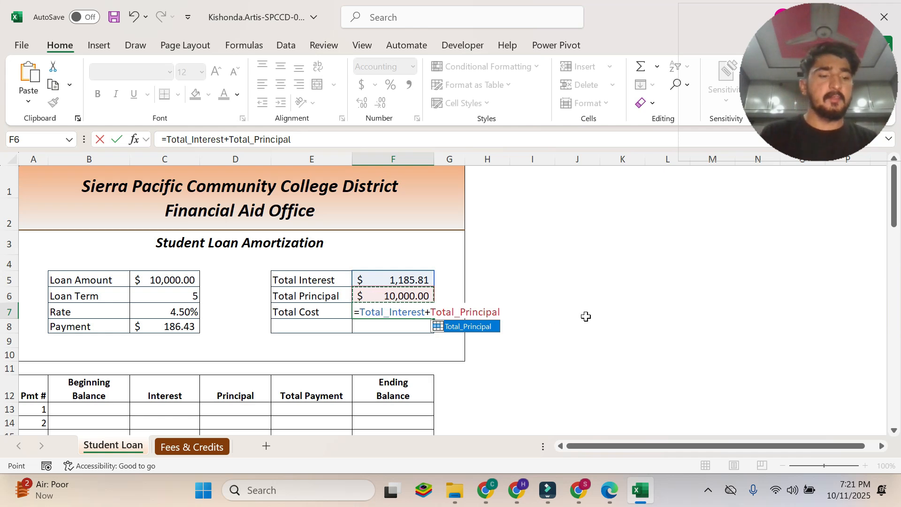
pyautogui.press('Return')
# Compare the total cost in Excel cell F7 with the expected result in PDF instruction 5d.
pyautogui.click(609, 490)
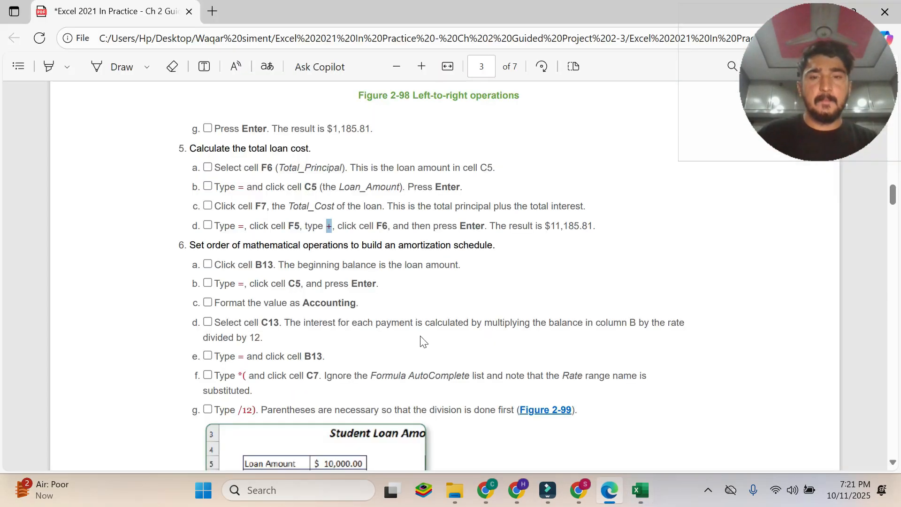
pyautogui.click(397, 193)
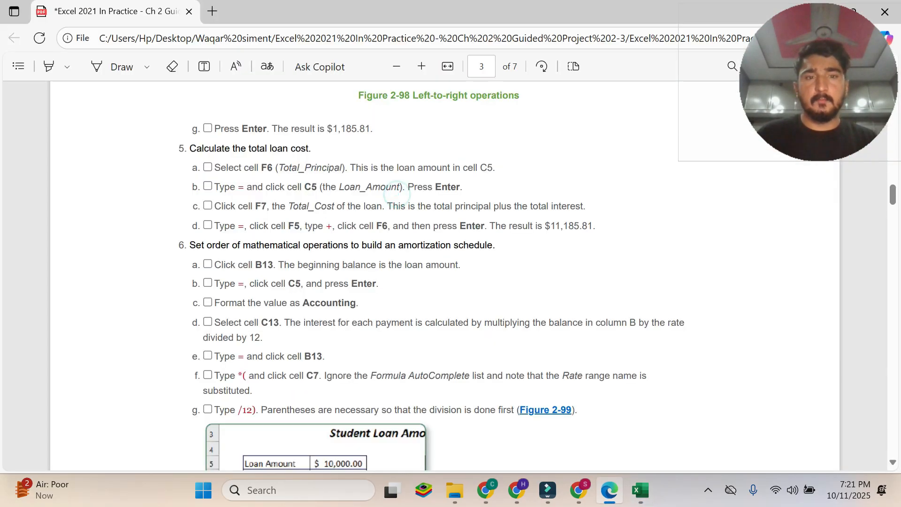
pyautogui.moveTo(494, 227); pyautogui.dragTo(597, 227)
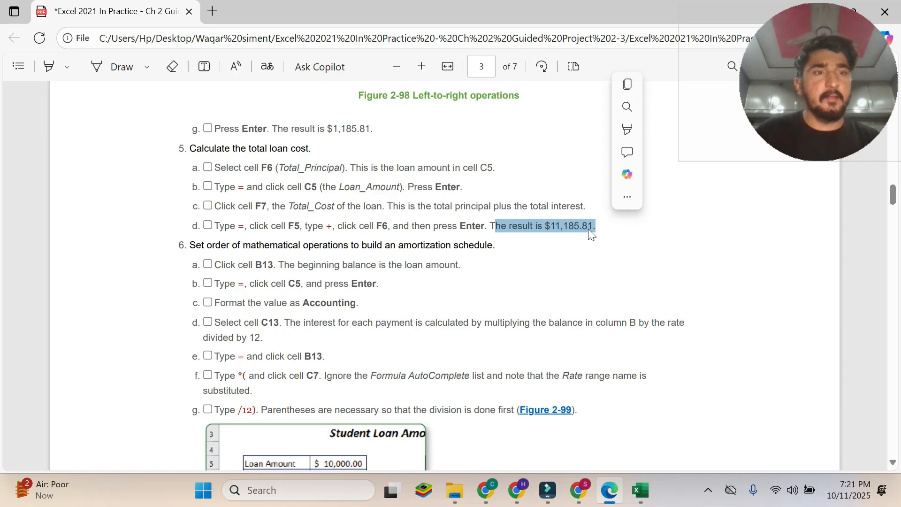
pyautogui.click(641, 490)
pyautogui.click(405, 312)
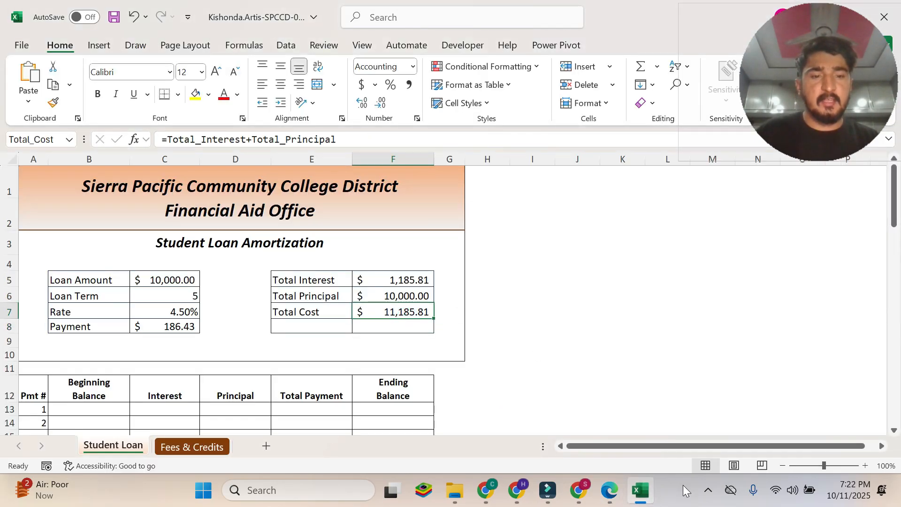
pyautogui.click(612, 493)
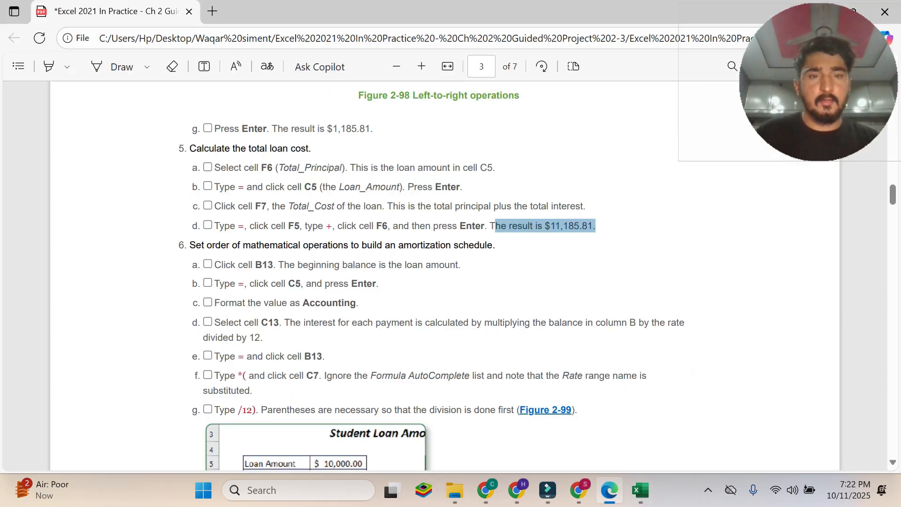
pyautogui.click(576, 228)
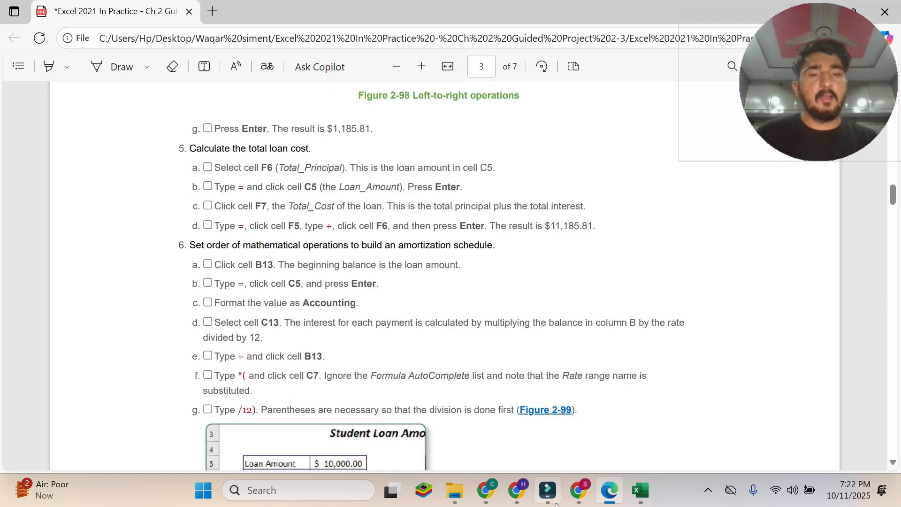
# Read the PDF's section 6 instructions on building the amortization schedule and look ahead to section 7.
pyautogui.scroll(-1, 444, 281)
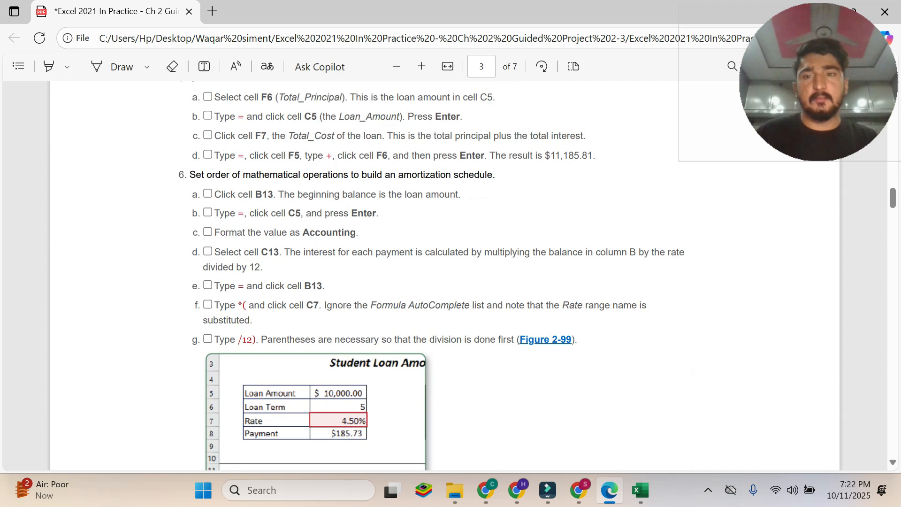
pyautogui.moveTo(189, 175); pyautogui.dragTo(496, 176)
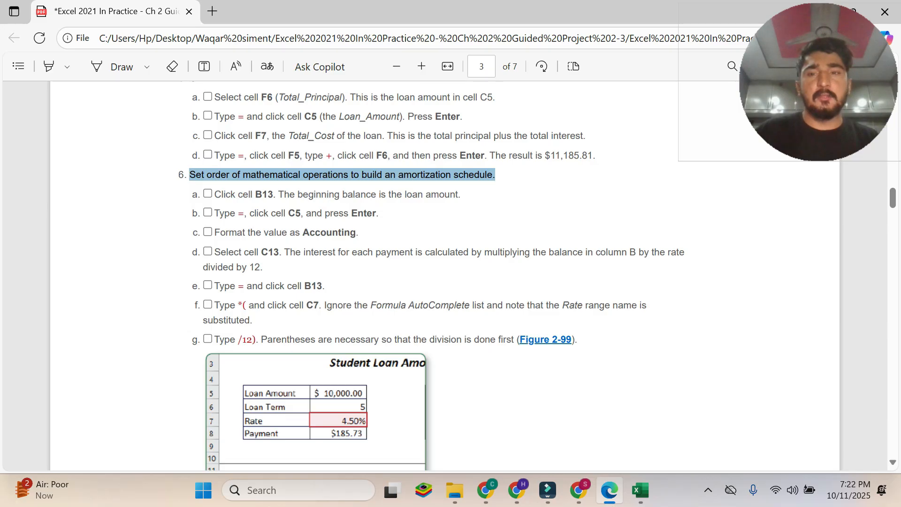
pyautogui.scroll(-7, 451, 277)
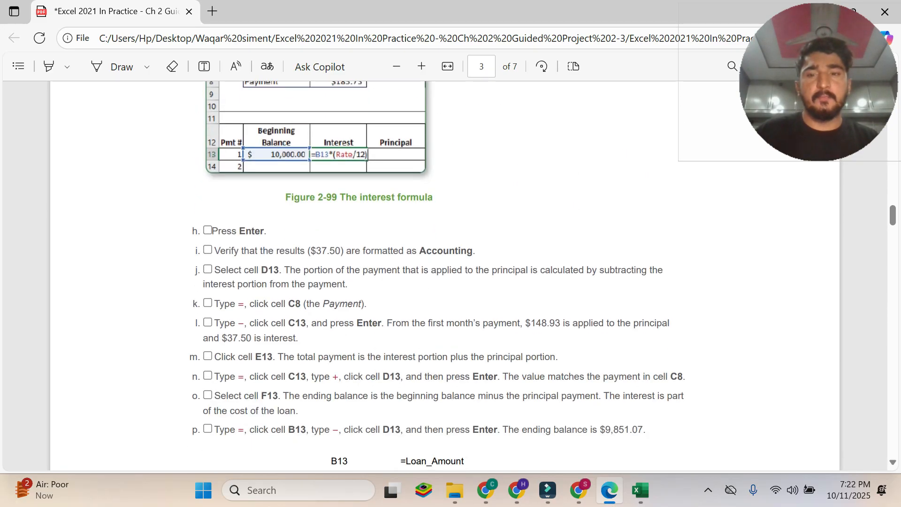
pyautogui.scroll(-11, 444, 277)
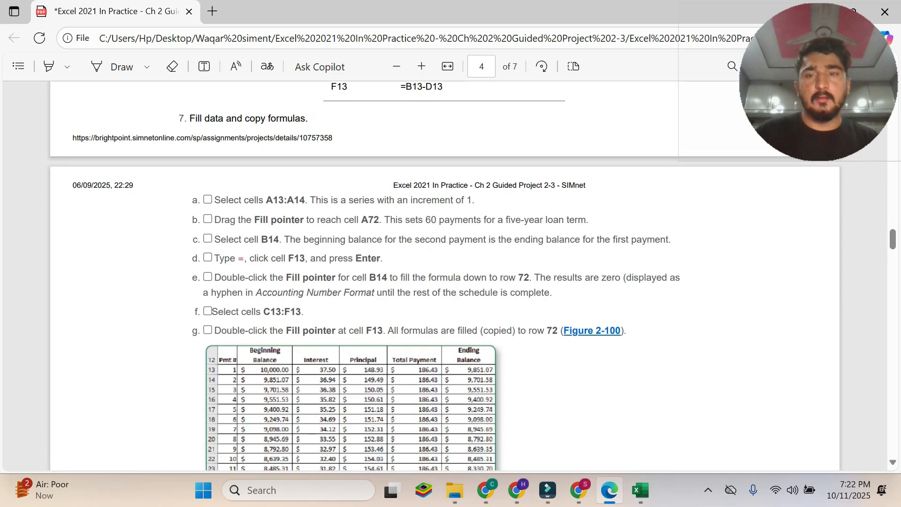
pyautogui.scroll(9, 444, 277)
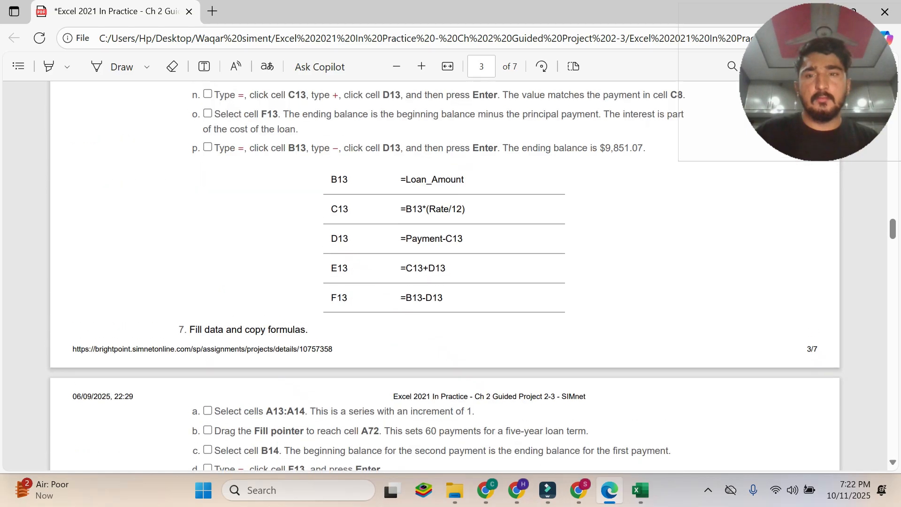
pyautogui.scroll(7, 444, 277)
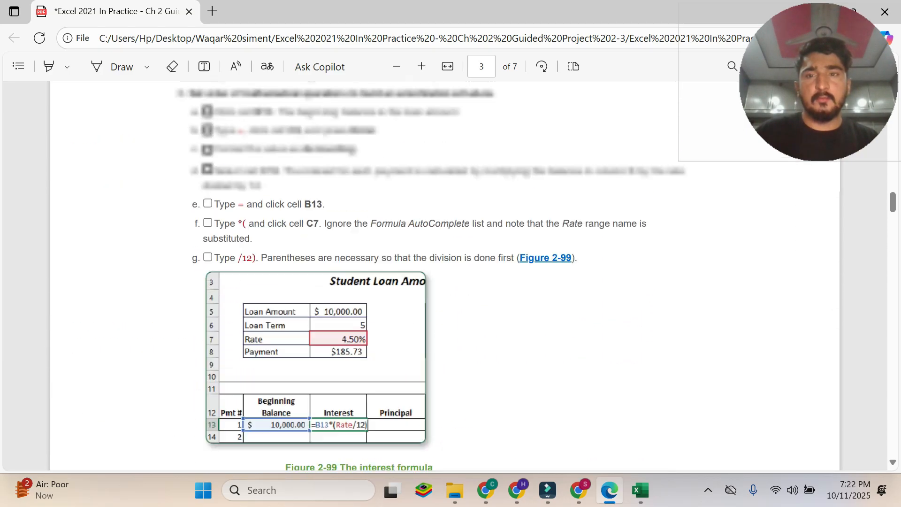
# Review section 6 of the PDF through instruction 6a and select cell B13 on Excel's Student Loan sheet.
pyautogui.scroll(-7, 444, 277)
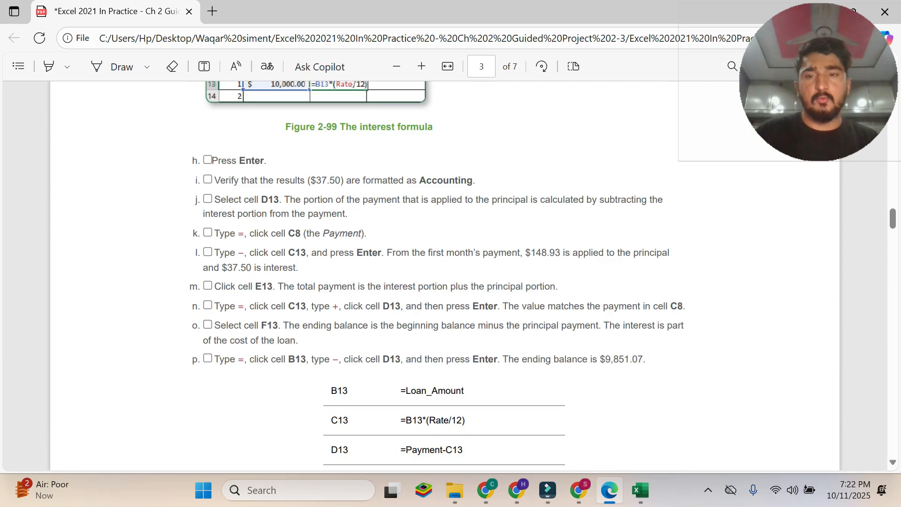
pyautogui.scroll(7, 437, 274)
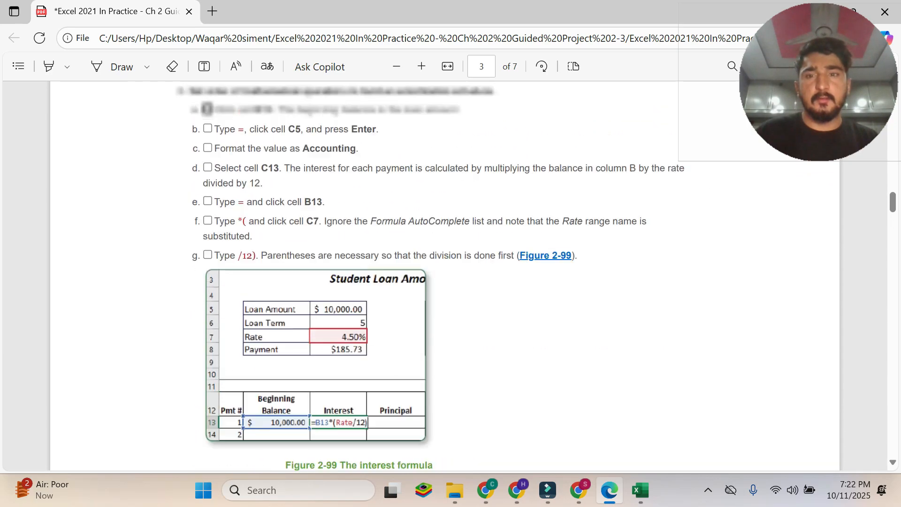
pyautogui.scroll(3, 444, 276)
pyautogui.moveTo(300, 284); pyautogui.dragTo(462, 268)
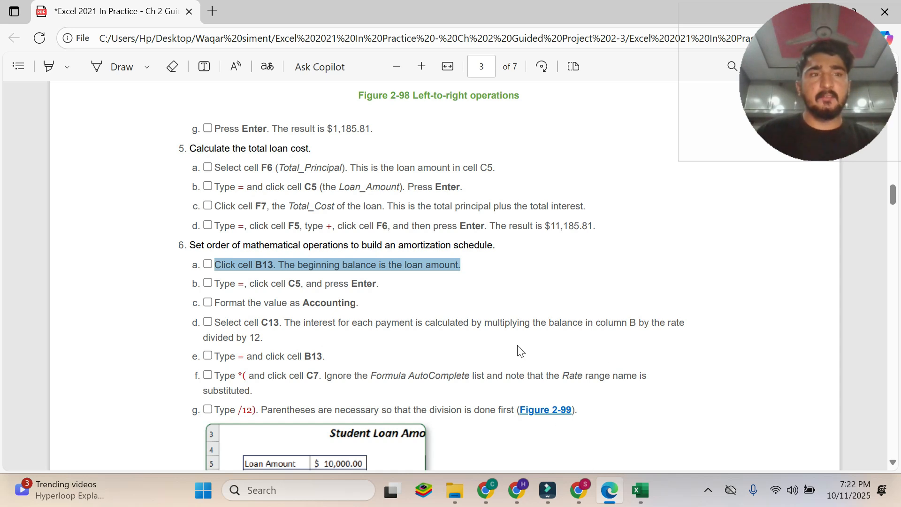
pyautogui.click(640, 490)
pyautogui.scroll(-2, 287, 334)
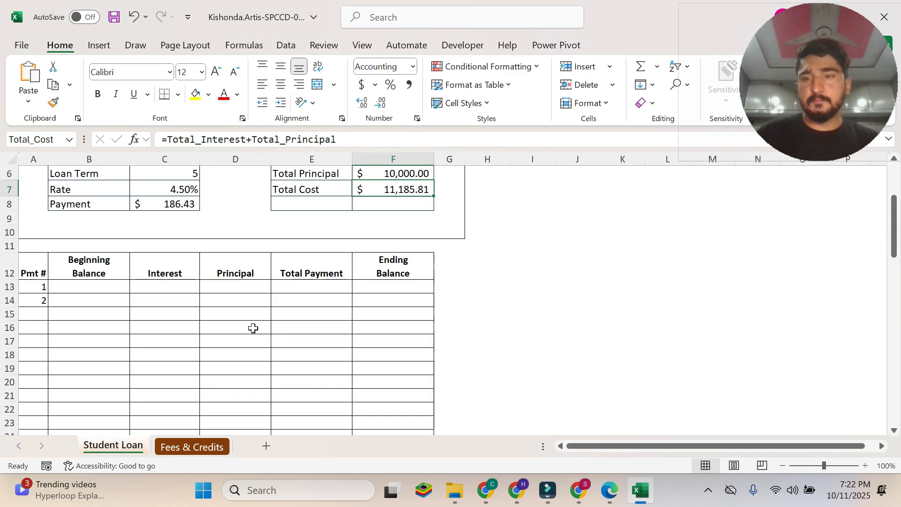
pyautogui.click(76, 288)
# Check instruction 6b in the PDF and enter =Loan_Amount in Excel cell B13 by referencing C5.
pyautogui.click(609, 490)
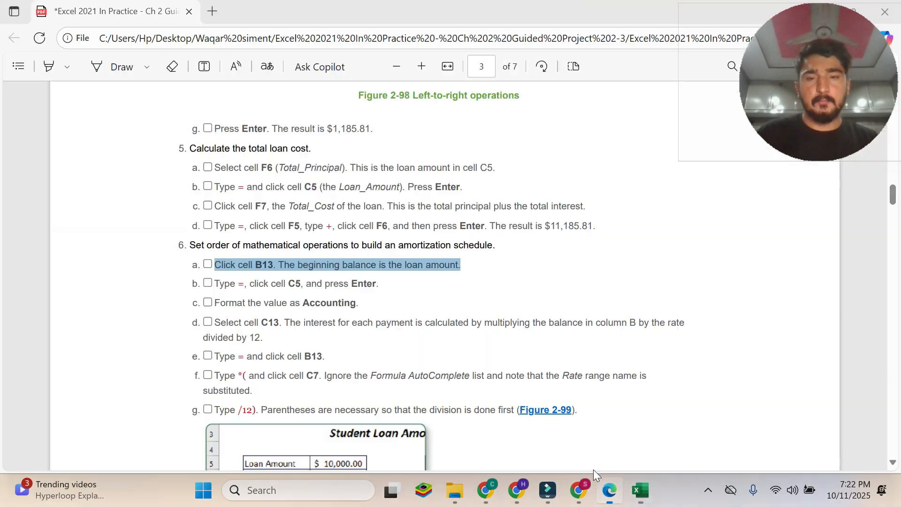
pyautogui.click(252, 291)
pyautogui.moveTo(214, 284); pyautogui.dragTo(372, 284)
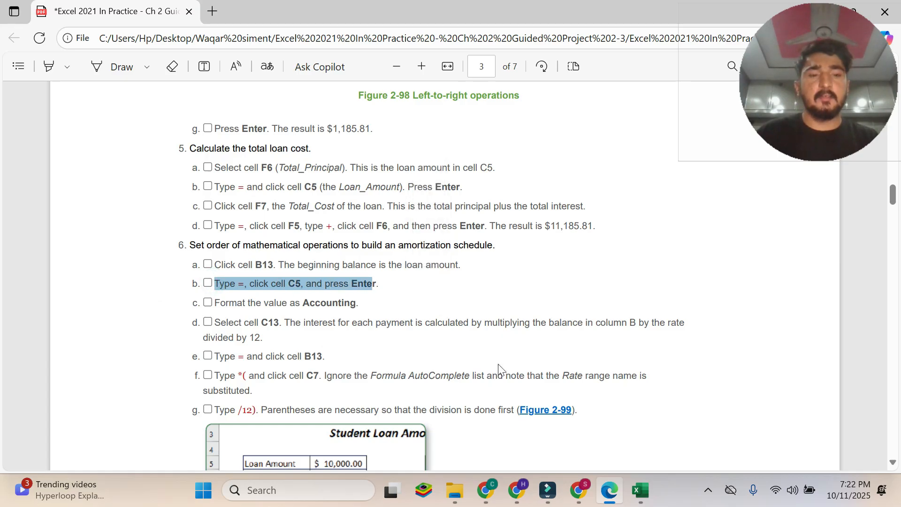
pyautogui.click(640, 490)
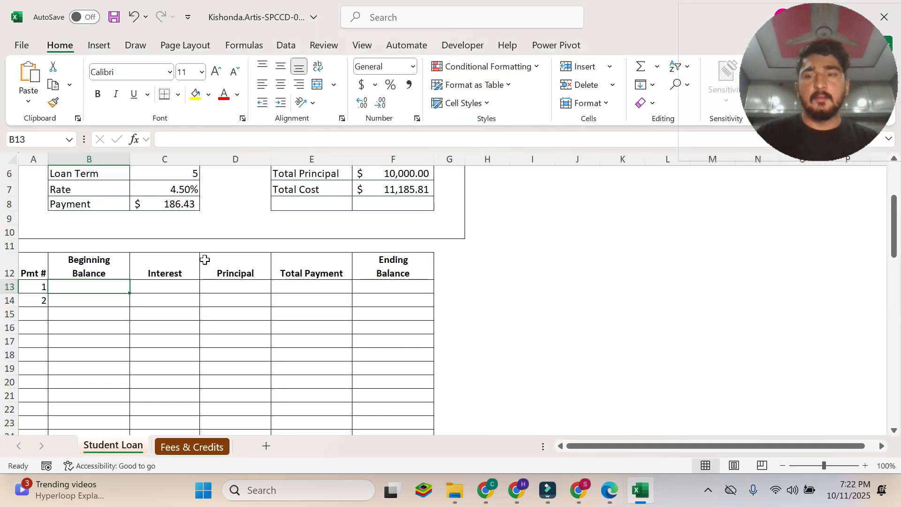
pyautogui.click(610, 491)
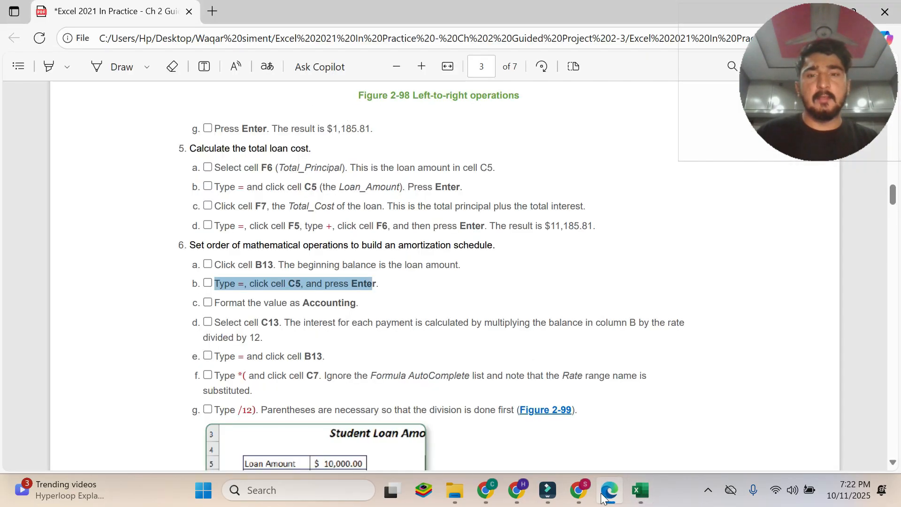
pyautogui.click(634, 492)
pyautogui.write('=')
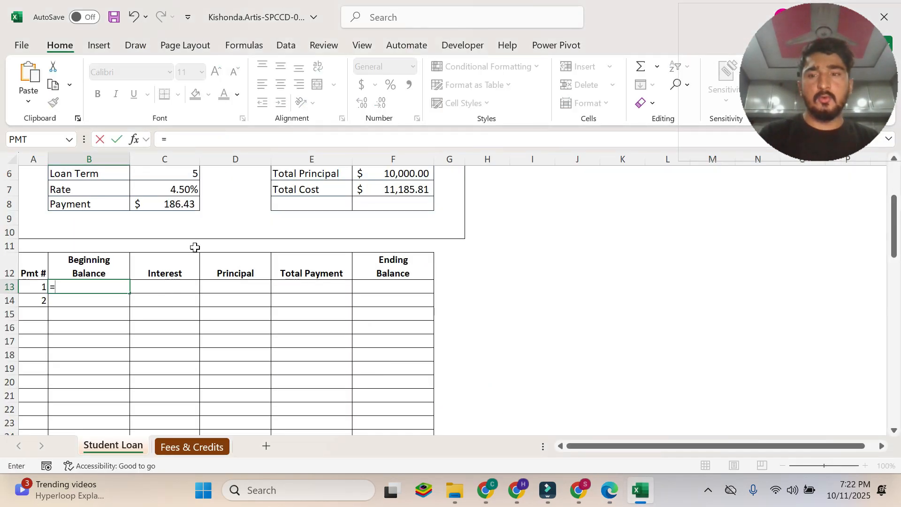
pyautogui.scroll(2, 195, 242)
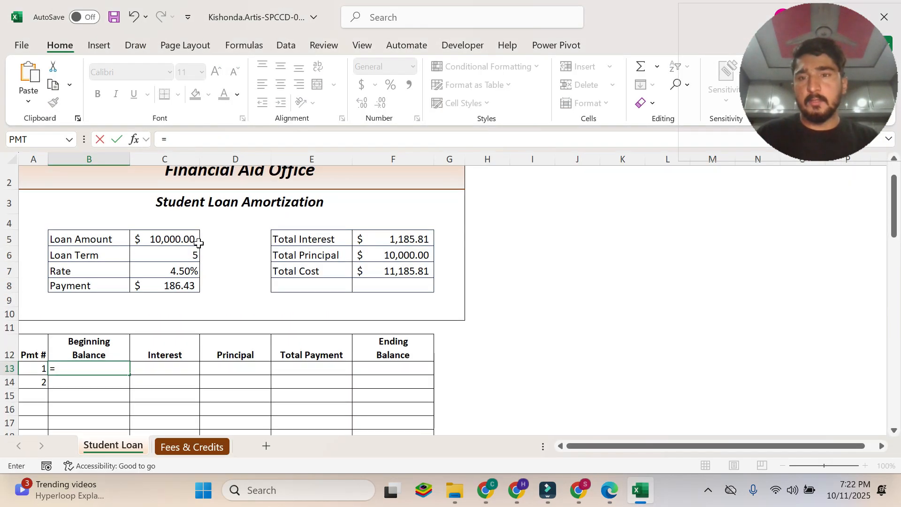
pyautogui.click(171, 239)
pyautogui.press('Return')
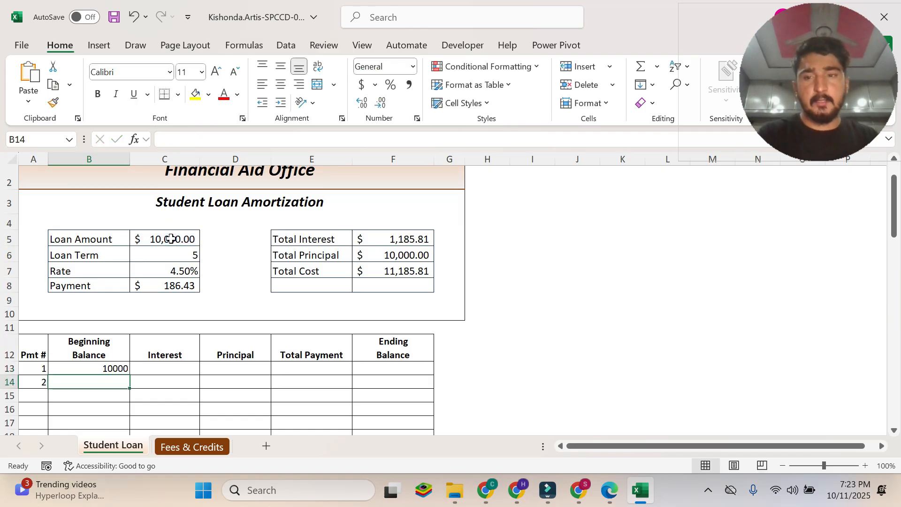
# Check instruction 6c in the PDF and format the beginning balance in Excel cell B13 as Accounting.
pyautogui.click(611, 496)
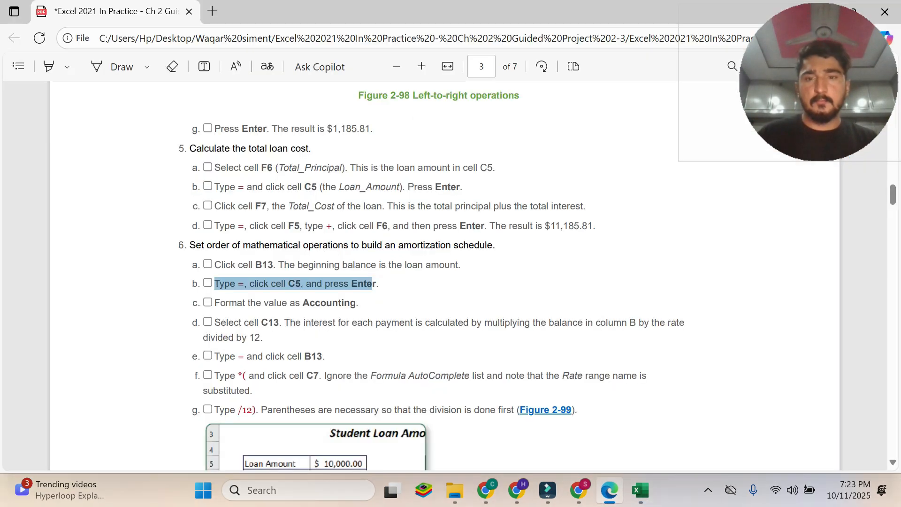
pyautogui.click(278, 296)
pyautogui.moveTo(213, 304); pyautogui.dragTo(373, 283)
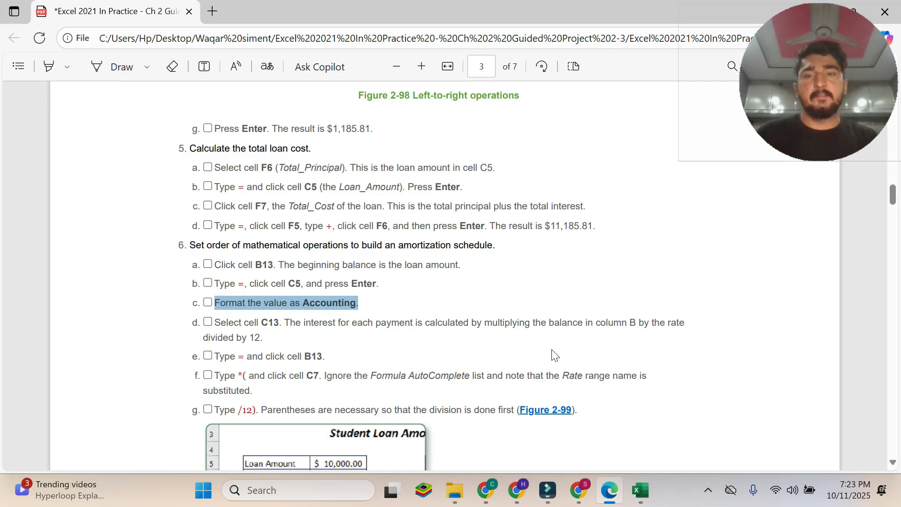
pyautogui.click(640, 490)
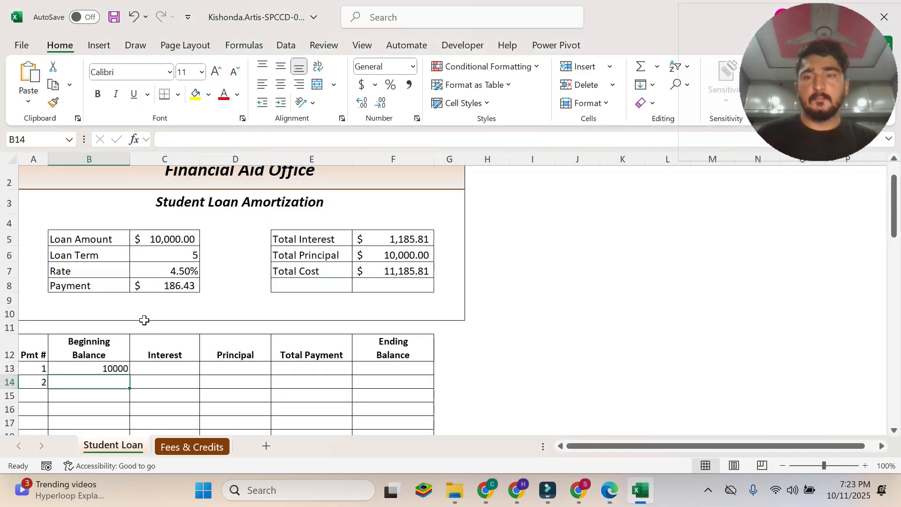
pyautogui.click(93, 370)
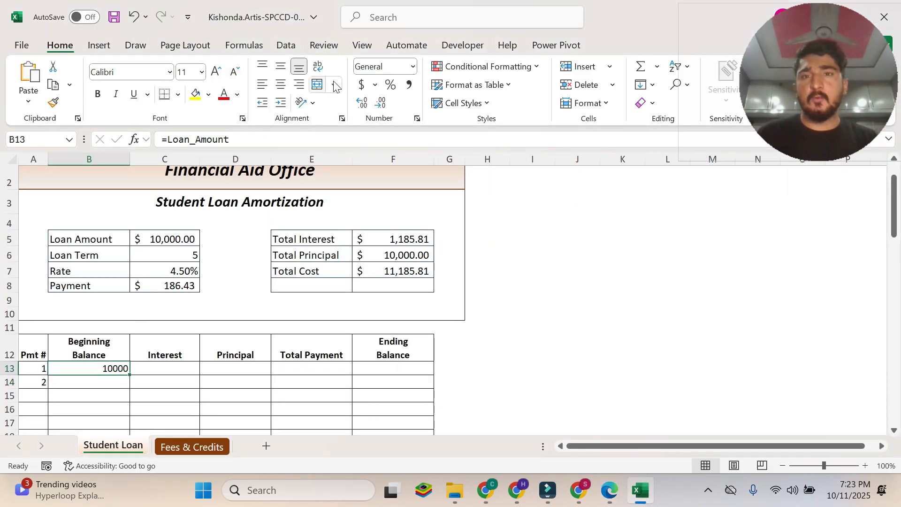
pyautogui.click(361, 85)
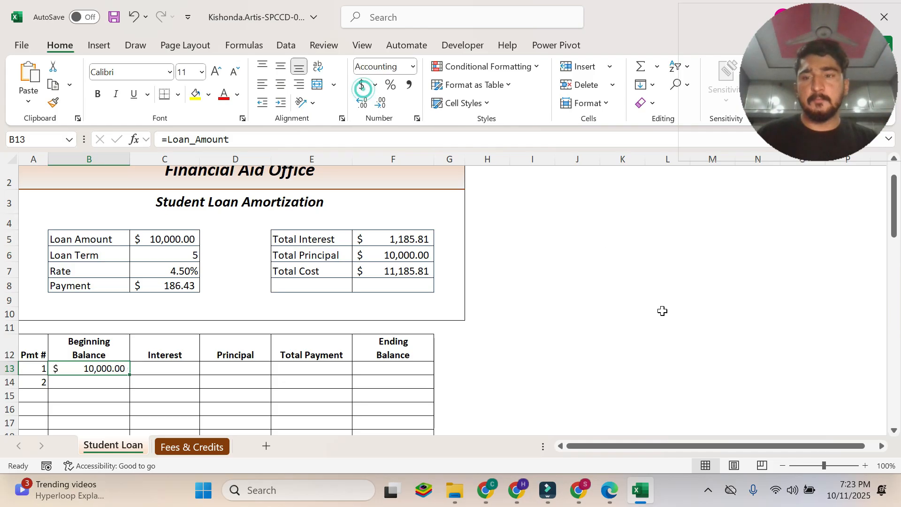
# Read instruction 6d in the PDF on calculating interest and select cell C13 in Excel.
pyautogui.click(615, 490)
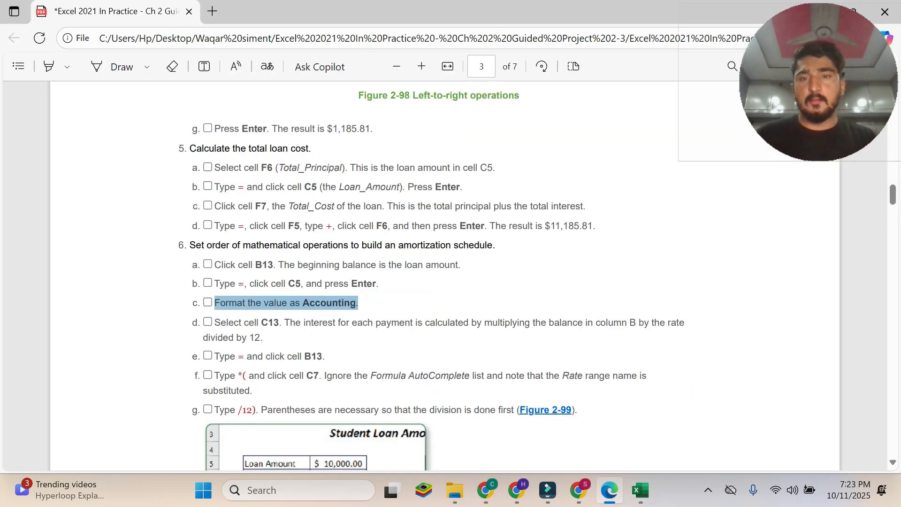
pyautogui.scroll(-3, 444, 277)
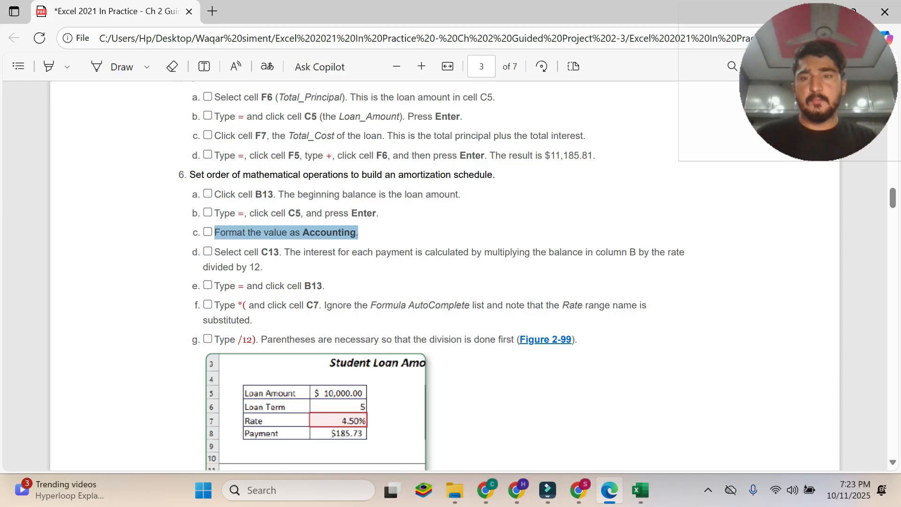
pyautogui.moveTo(215, 252); pyautogui.dragTo(263, 267)
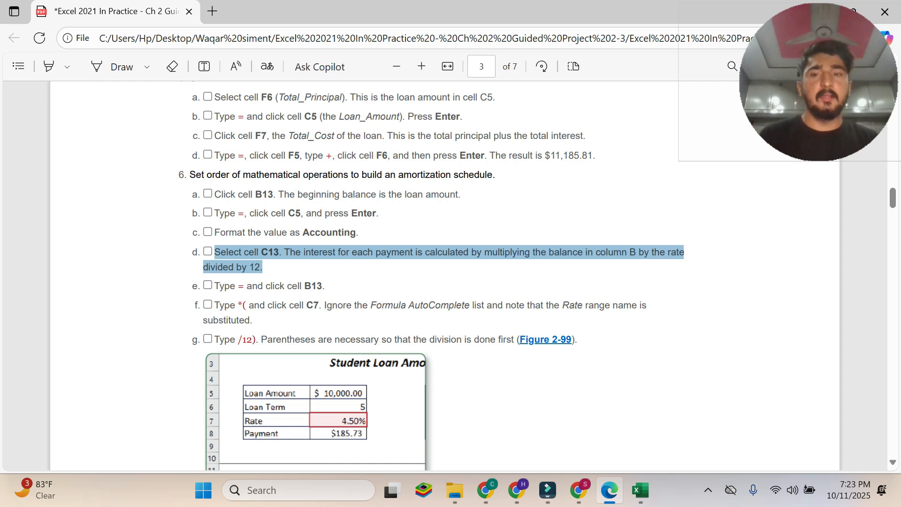
pyautogui.click(640, 490)
pyautogui.click(162, 367)
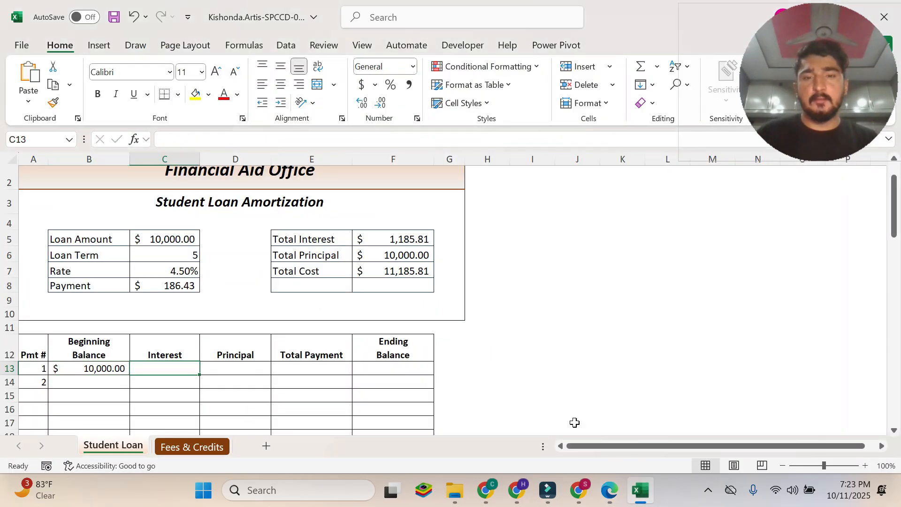
# Check instruction 6e in the PDF and begin the interest formula =B13 in Excel cell C13 by referencing B13.
pyautogui.click(609, 490)
pyautogui.click(223, 267)
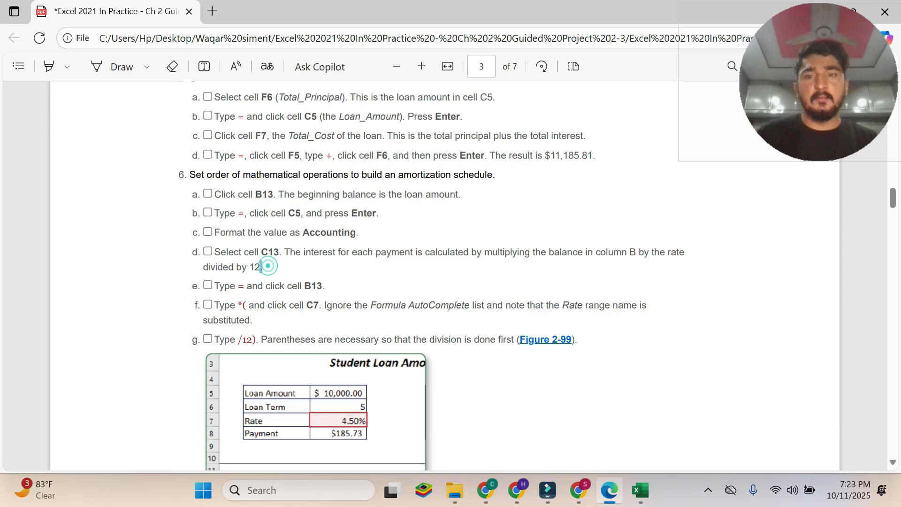
pyautogui.moveTo(262, 267); pyautogui.dragTo(226, 252)
pyautogui.click(235, 262)
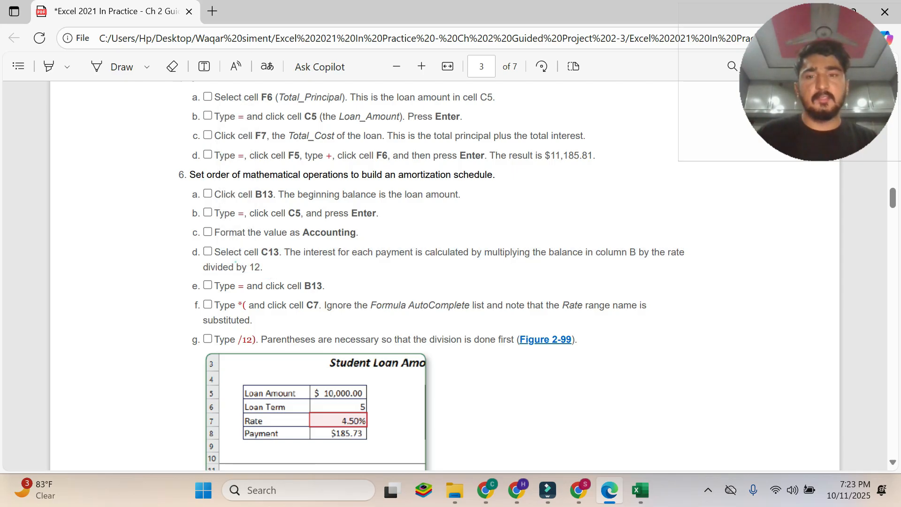
pyautogui.moveTo(216, 285); pyautogui.dragTo(325, 286)
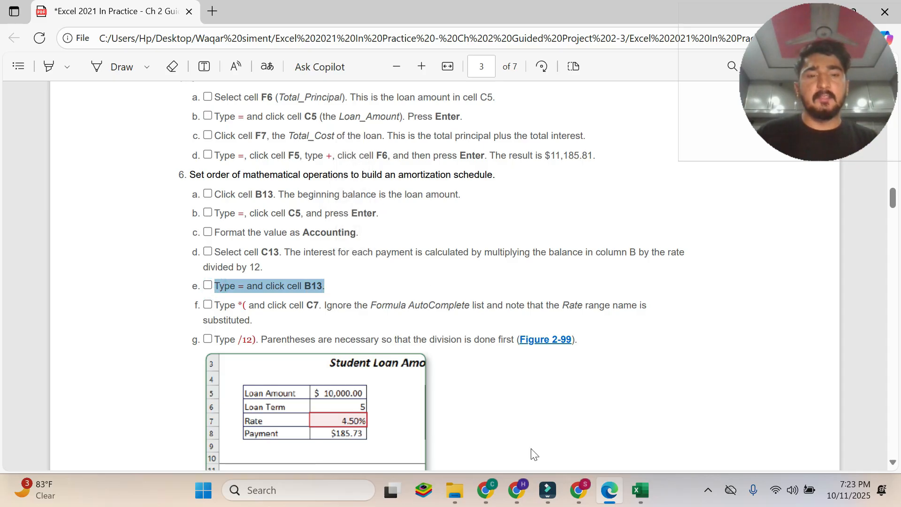
pyautogui.moveTo(637, 499)
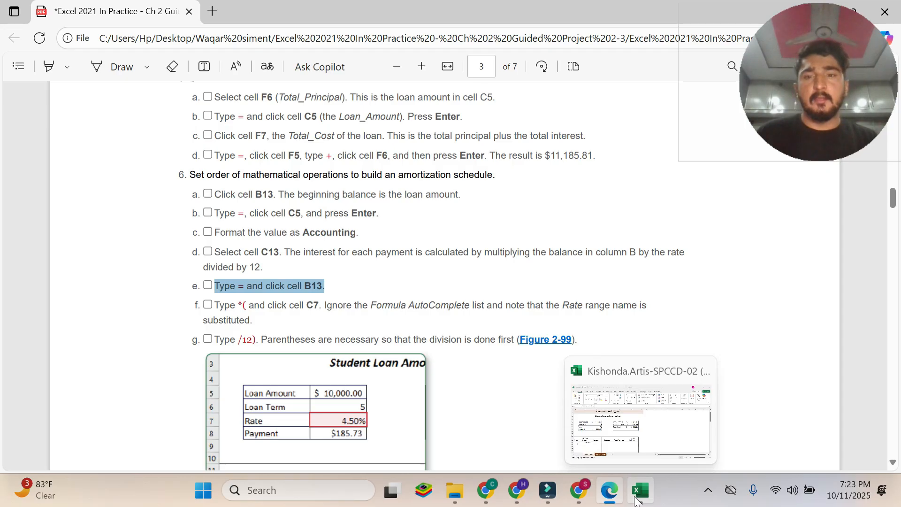
pyautogui.click(636, 499)
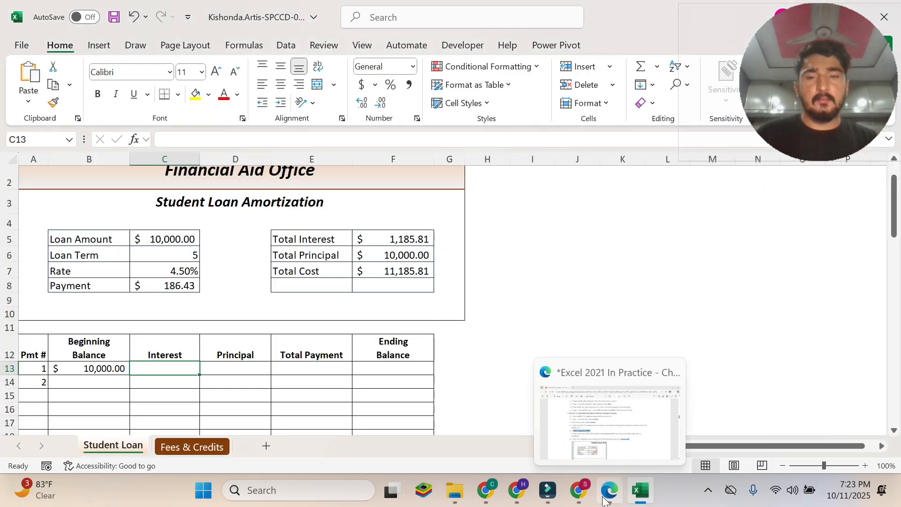
pyautogui.click(607, 501)
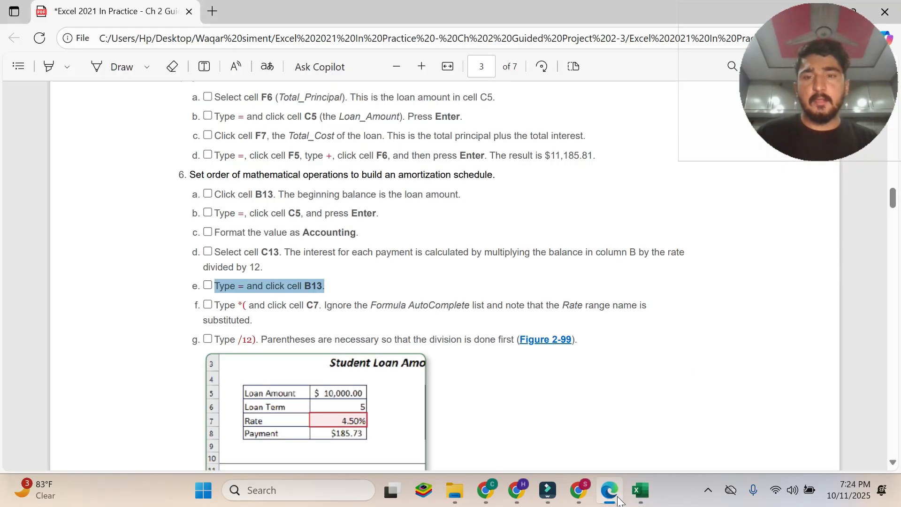
pyautogui.moveTo(630, 499)
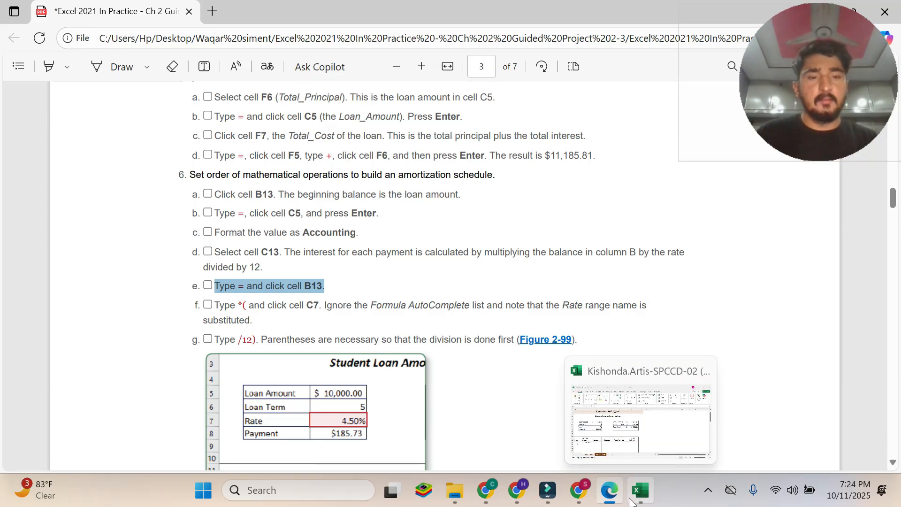
pyautogui.click(634, 501)
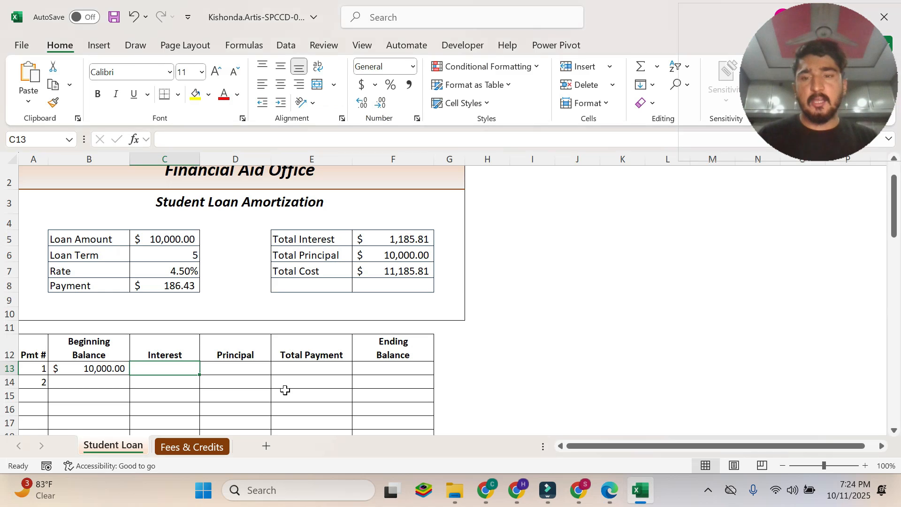
pyautogui.write('=')
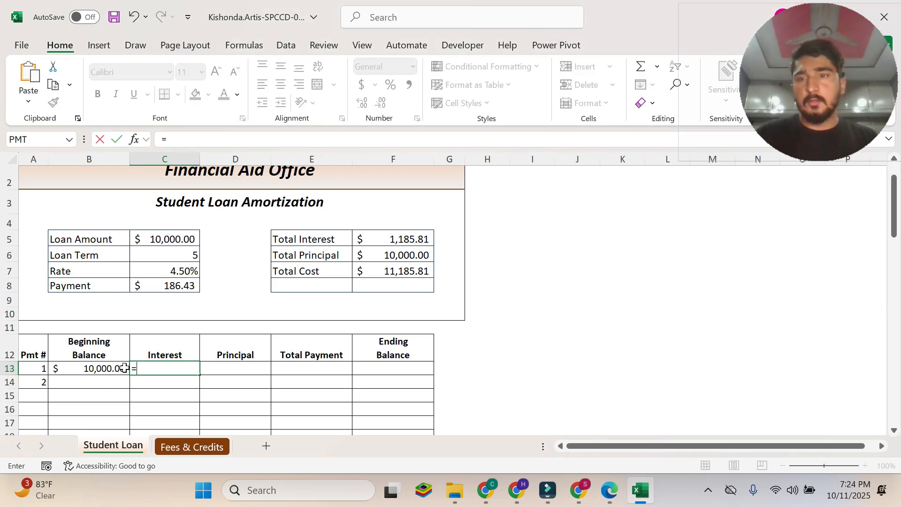
pyautogui.click(96, 369)
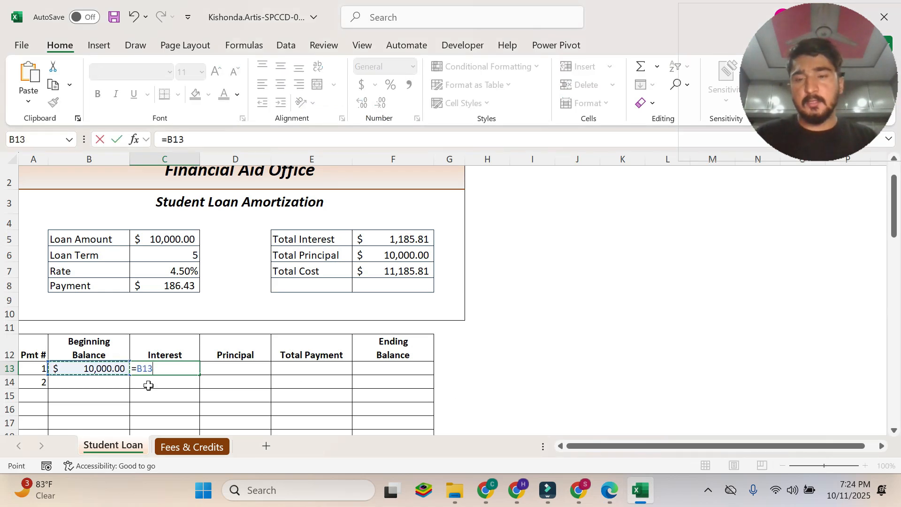
# Check instruction 6f and Figure 2-99 in the PDF and append *( to the interest formula in Excel cell C13.
pyautogui.click(609, 490)
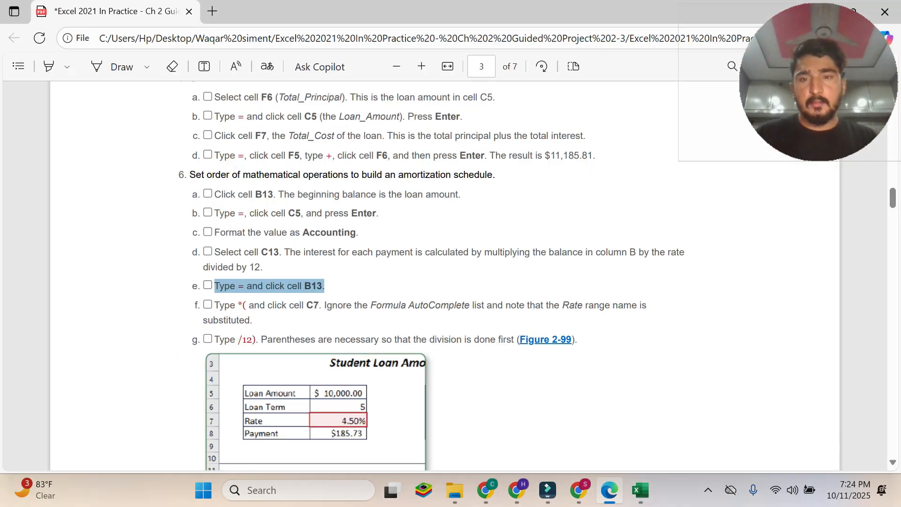
pyautogui.moveTo(215, 305); pyautogui.dragTo(252, 320)
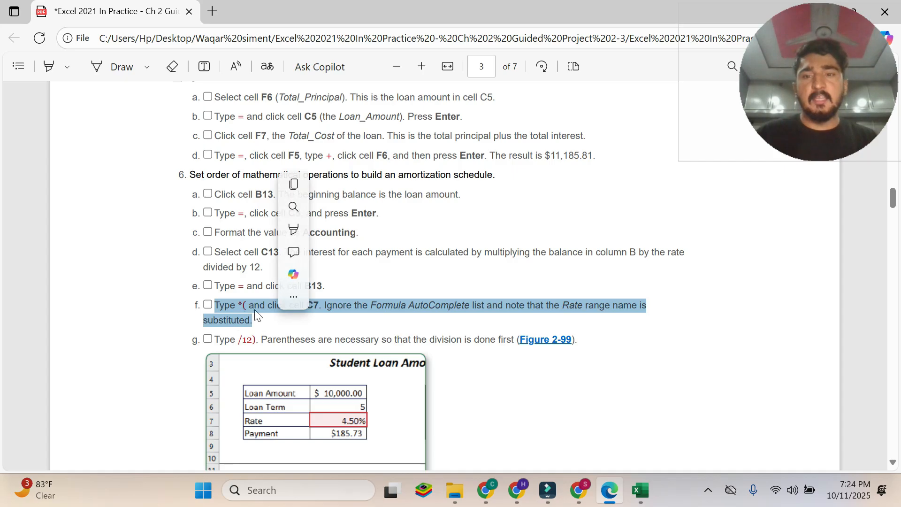
pyautogui.click(292, 314)
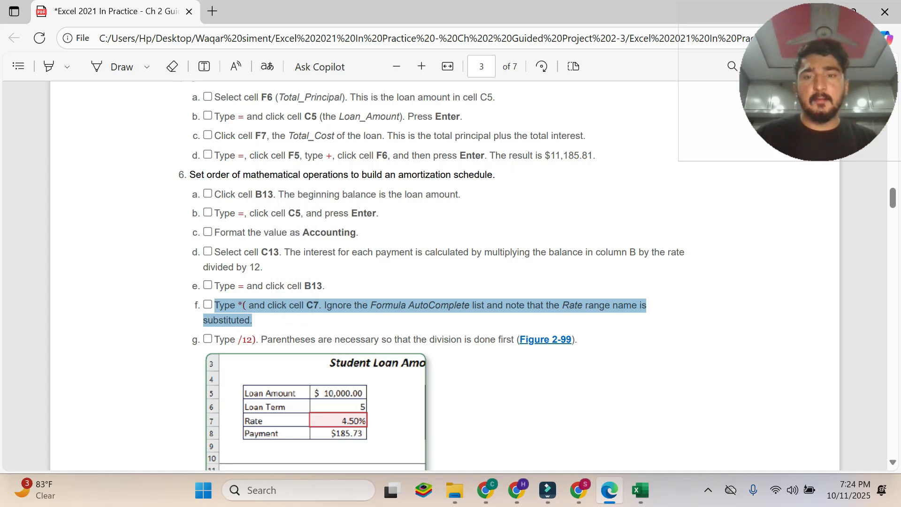
pyautogui.tripleClick(236, 321)
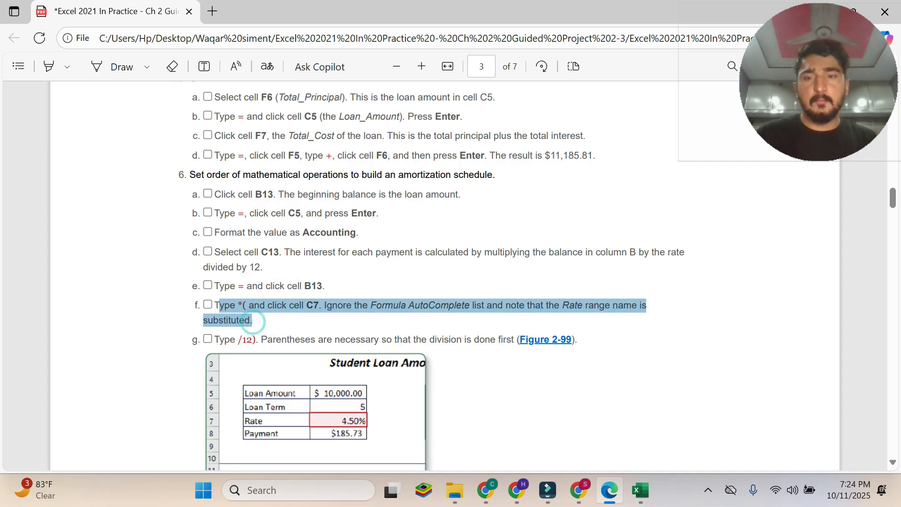
pyautogui.scroll(-5, 323, 385)
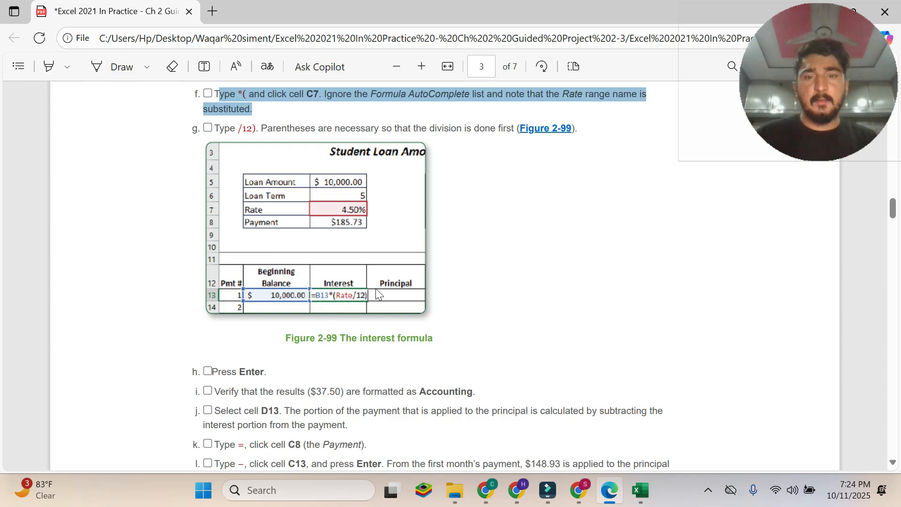
pyautogui.scroll(5, 368, 303)
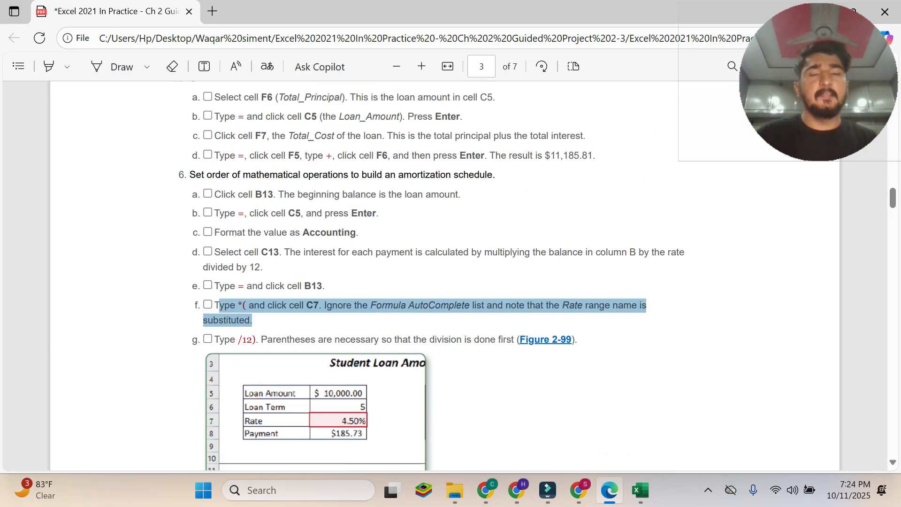
pyautogui.click(641, 490)
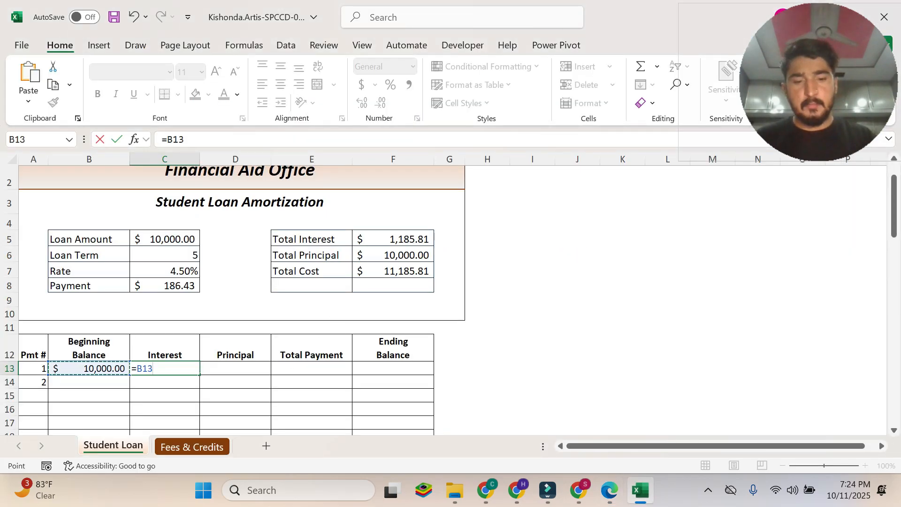
pyautogui.write('*(')
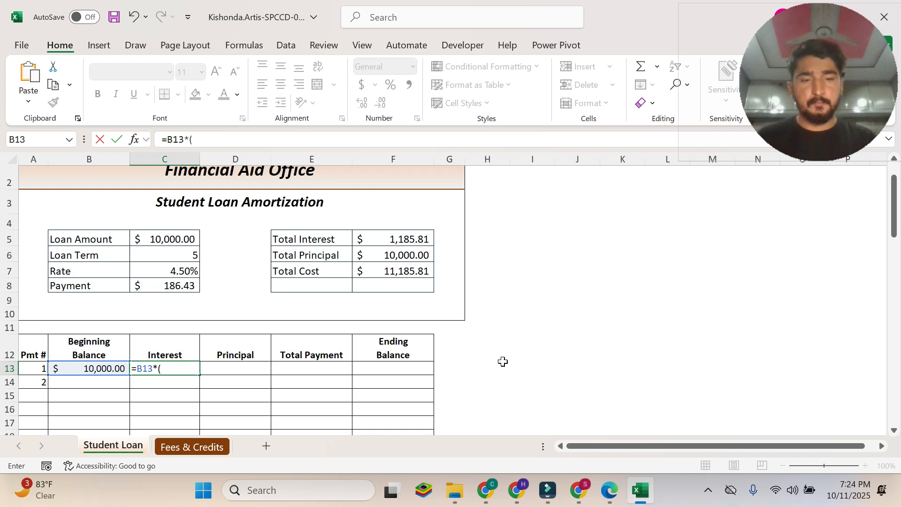
# Read instruction 6g and the interest formula in Figure 2-99 in the PDF, and return to Excel.
pyautogui.click(605, 505)
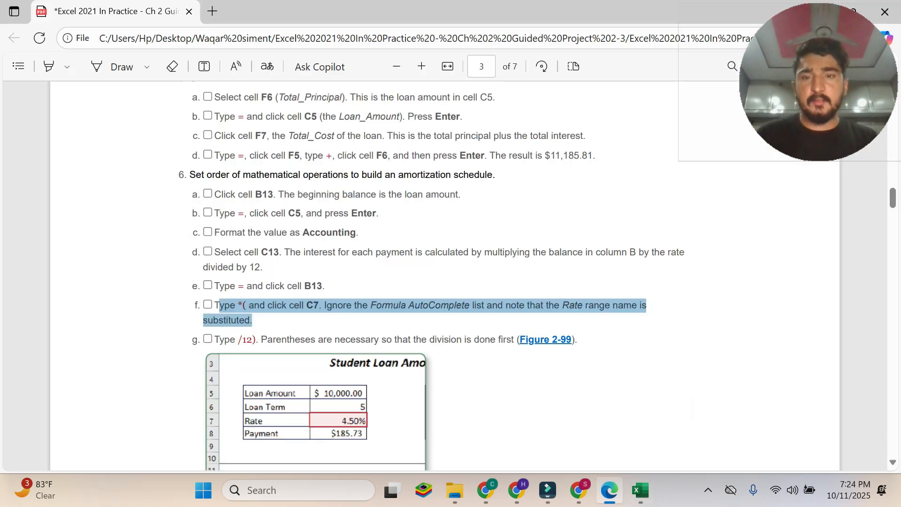
pyautogui.scroll(-1, 308, 324)
pyautogui.click(247, 266)
pyautogui.moveTo(214, 272); pyautogui.dragTo(571, 270)
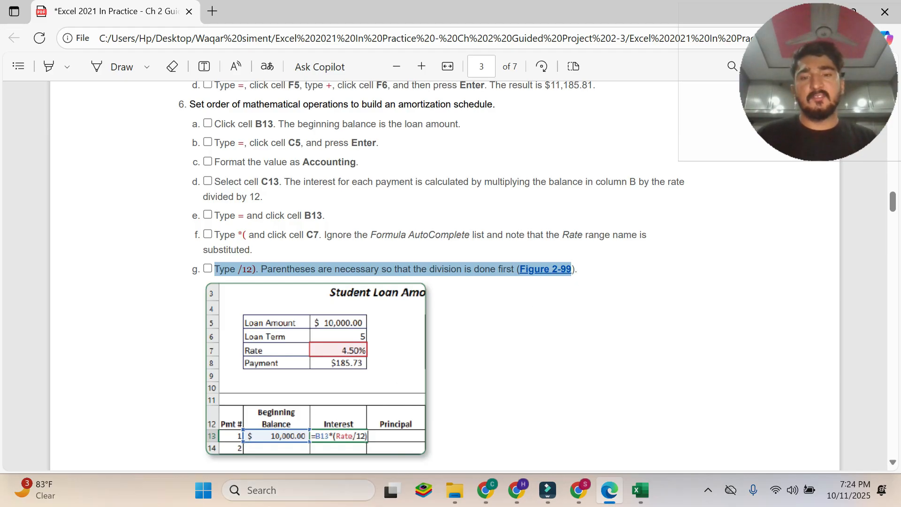
pyautogui.scroll(-2, 457, 415)
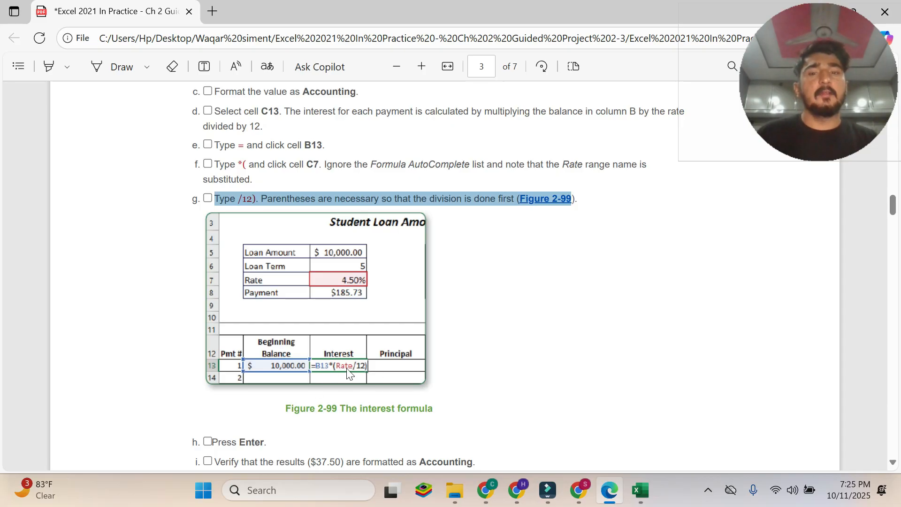
pyautogui.click(639, 492)
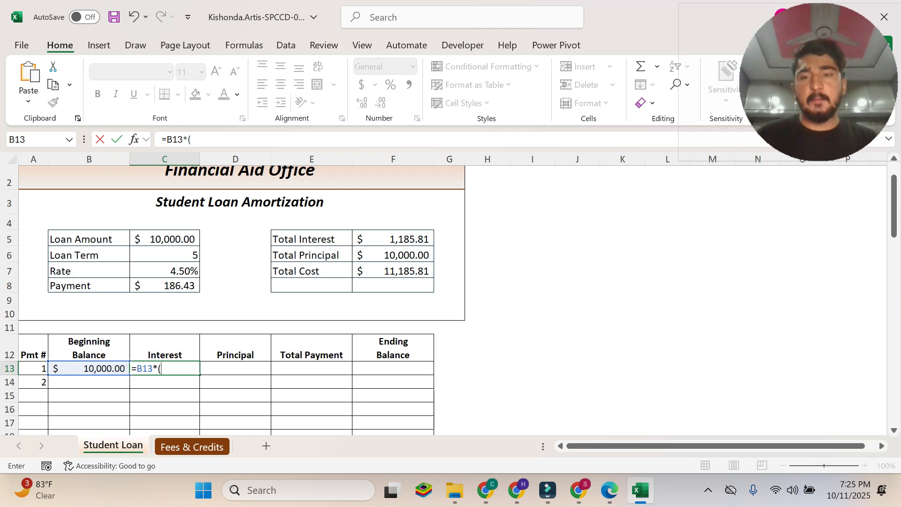
# Recheck instruction 6f in the PDF and extend the Excel C13 formula to =B13*(Rate/ by referencing C7.
pyautogui.click(609, 490)
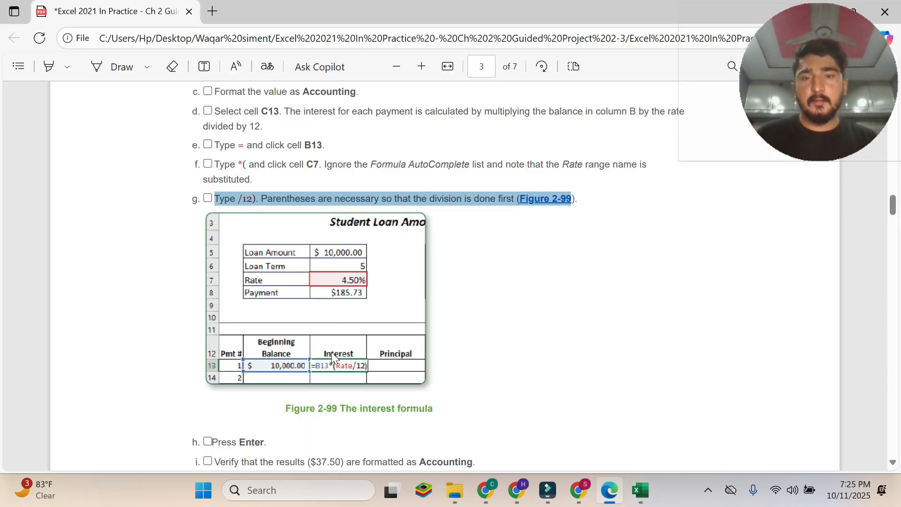
pyautogui.moveTo(641, 493)
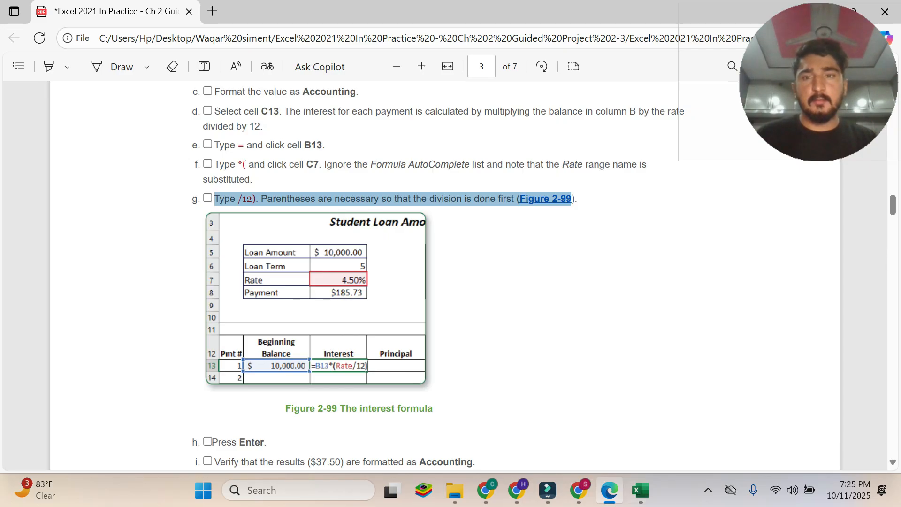
pyautogui.moveTo(219, 165); pyautogui.dragTo(254, 164)
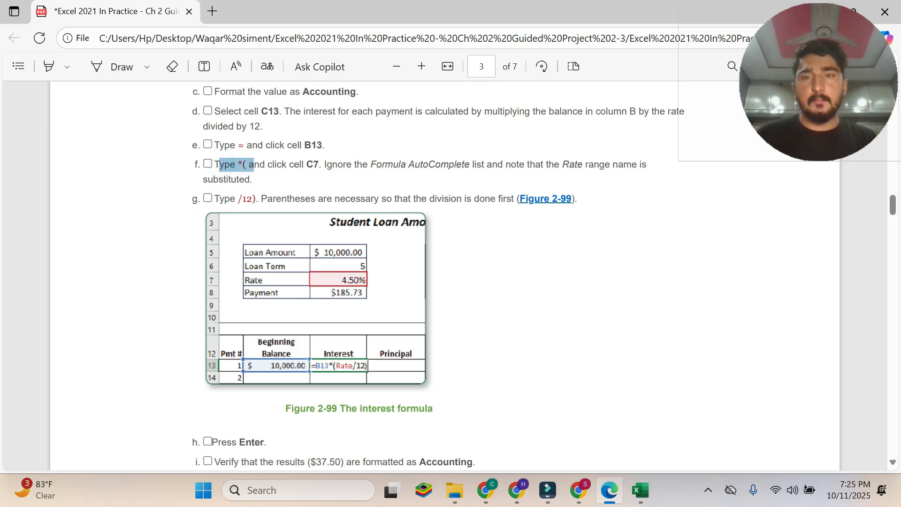
pyautogui.click(242, 165)
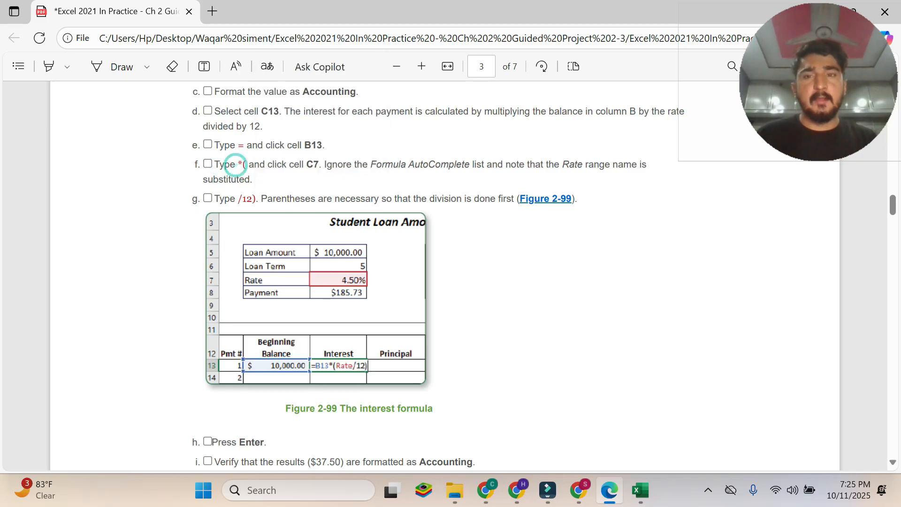
pyautogui.moveTo(268, 165); pyautogui.dragTo(320, 165)
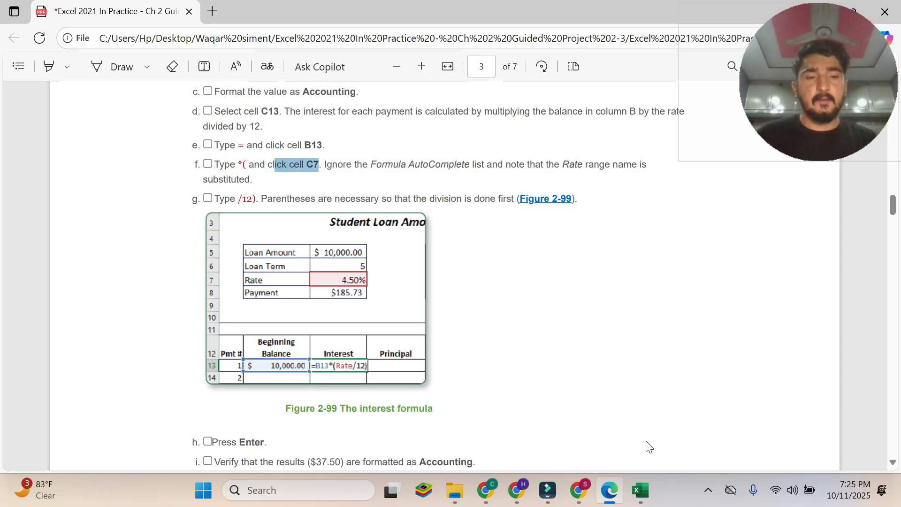
pyautogui.click(639, 490)
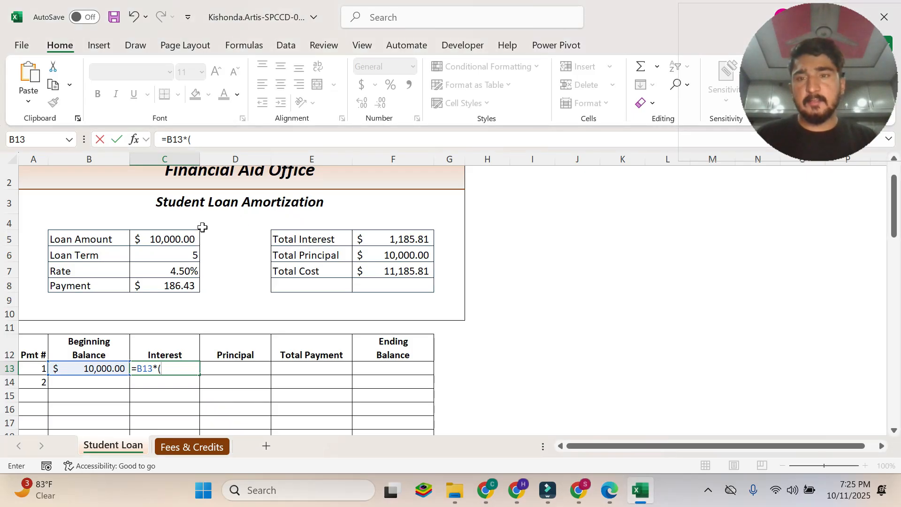
pyautogui.click(173, 270)
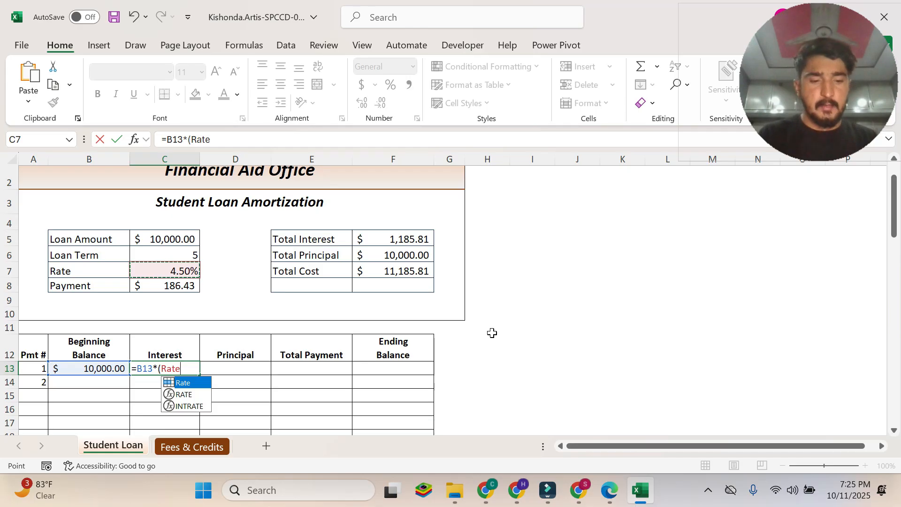
pyautogui.write('/')
# Check instruction 6g in the PDF and complete the interest formula in Excel cell C13 as =B13*(Rate/12).
pyautogui.click(609, 491)
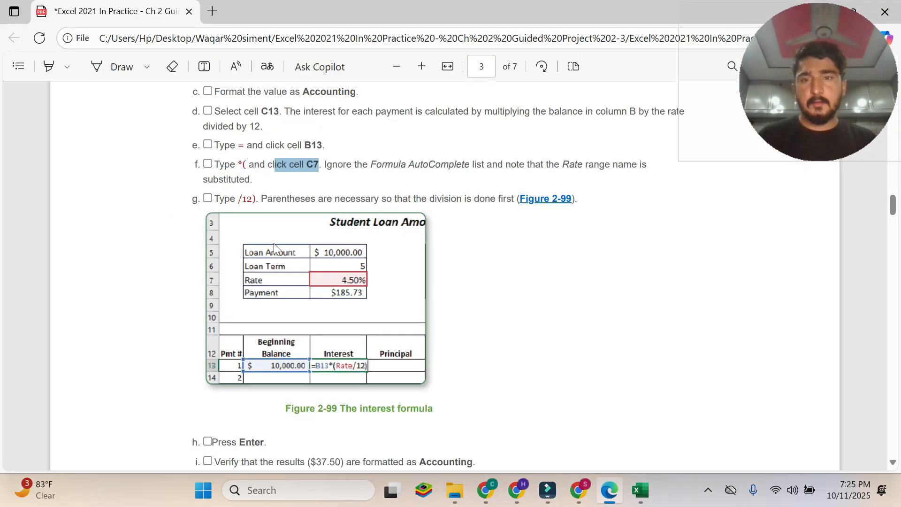
pyautogui.moveTo(226, 199); pyautogui.dragTo(256, 199)
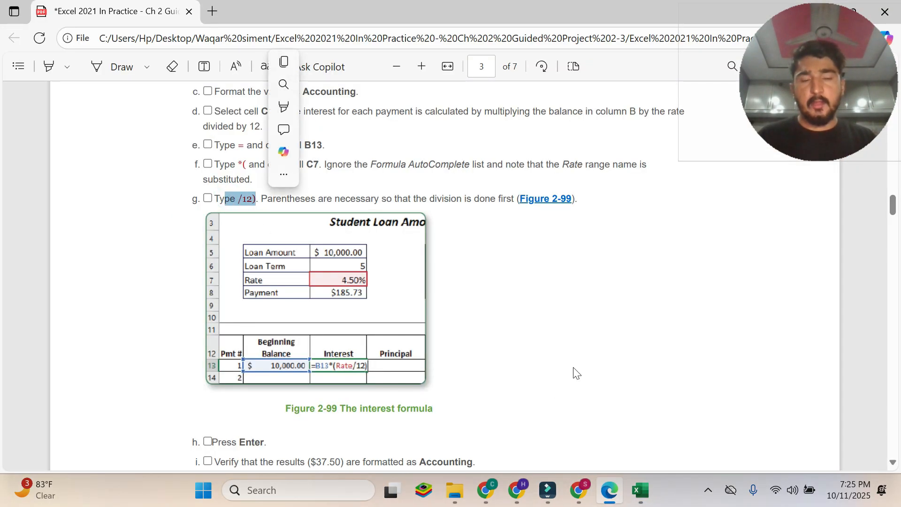
pyautogui.click(639, 492)
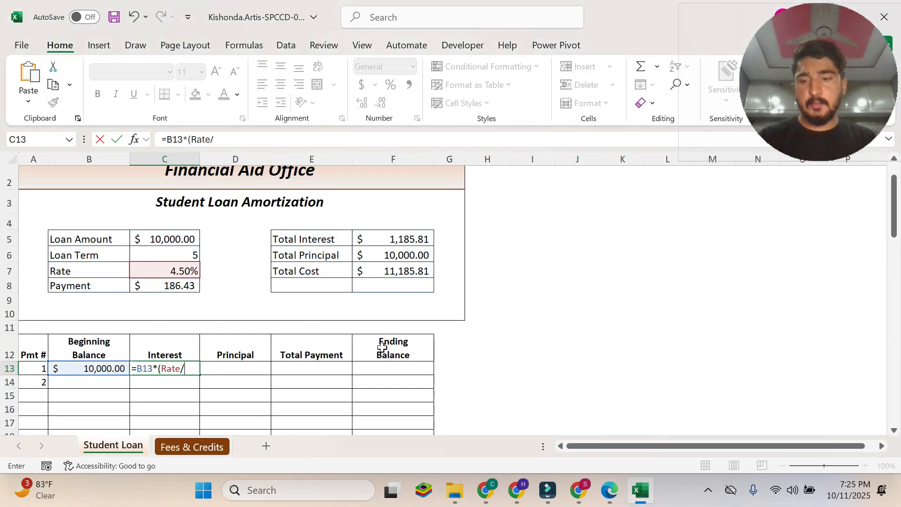
pyautogui.write('12')
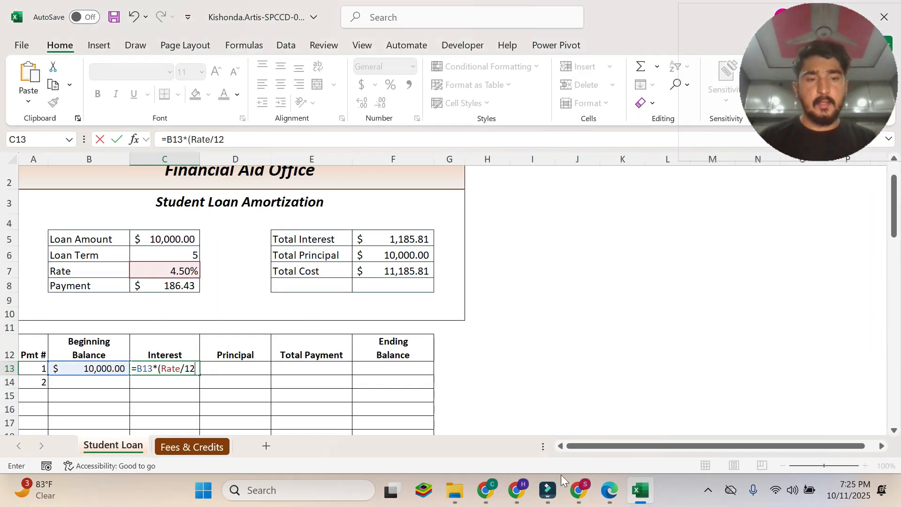
pyautogui.write(')')
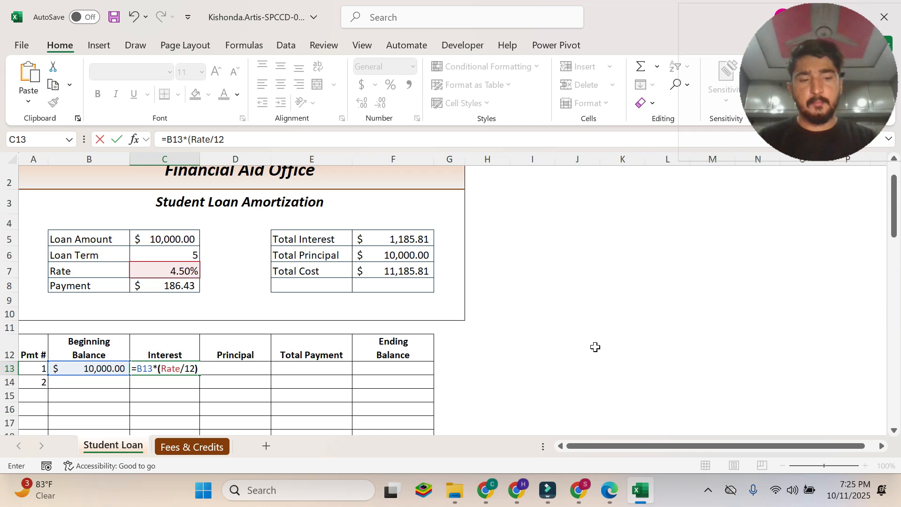
pyautogui.press('Return')
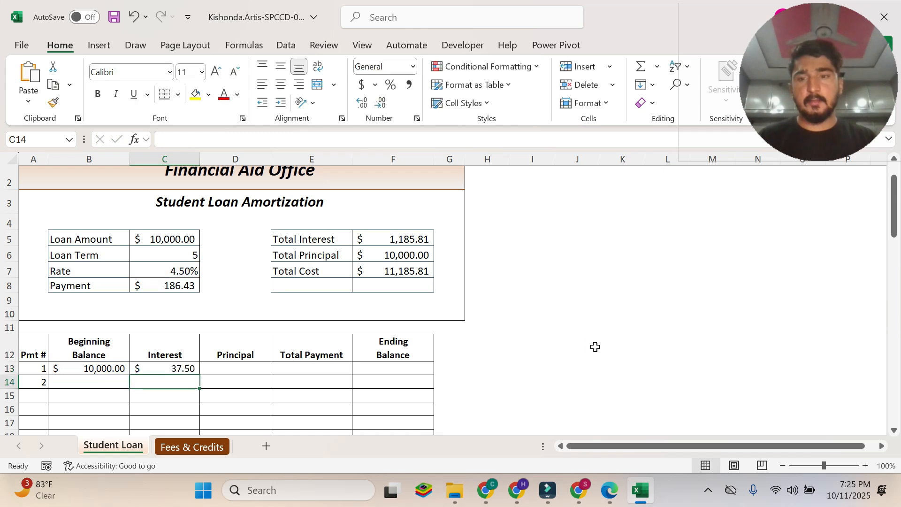
# Check instructions 6h and 6i in the PDF and apply the Accounting format to the interest in Excel cell C13.
pyautogui.click(609, 490)
pyautogui.click(403, 237)
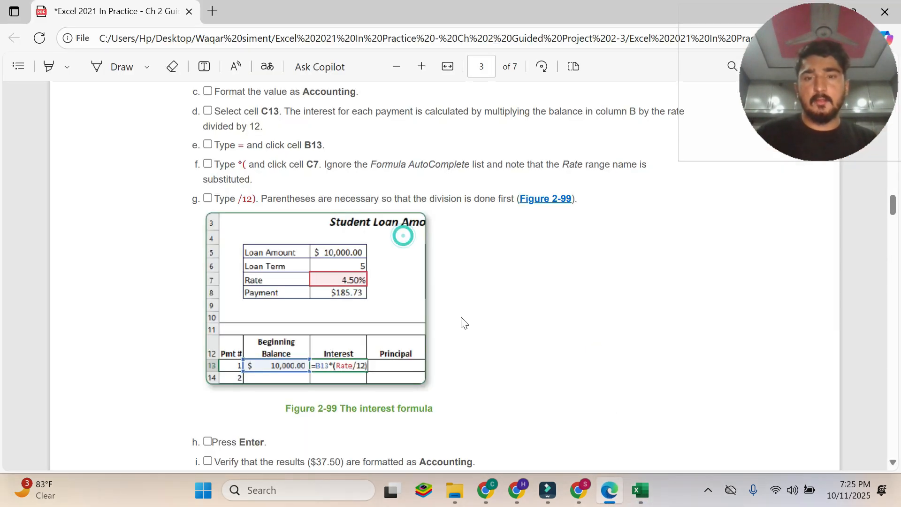
pyautogui.scroll(-1, 406, 286)
pyautogui.scroll(-3, 406, 286)
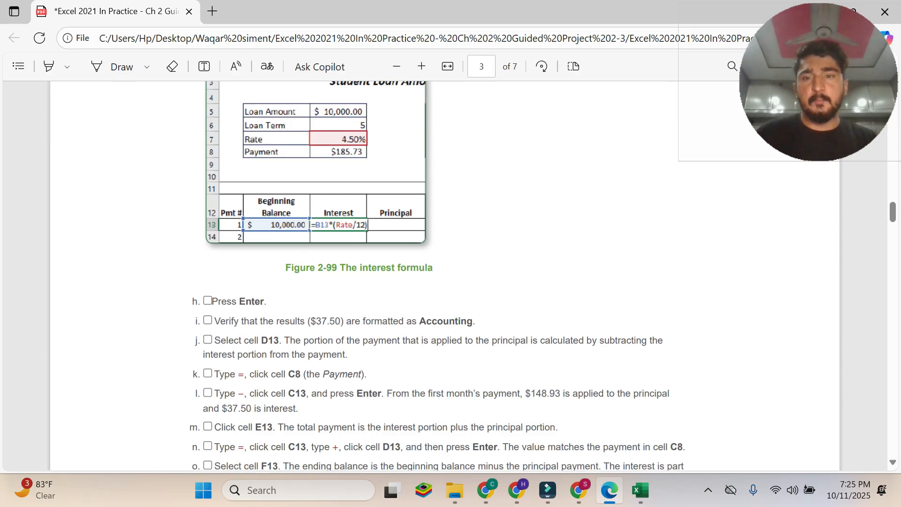
pyautogui.moveTo(211, 300); pyautogui.dragTo(277, 304)
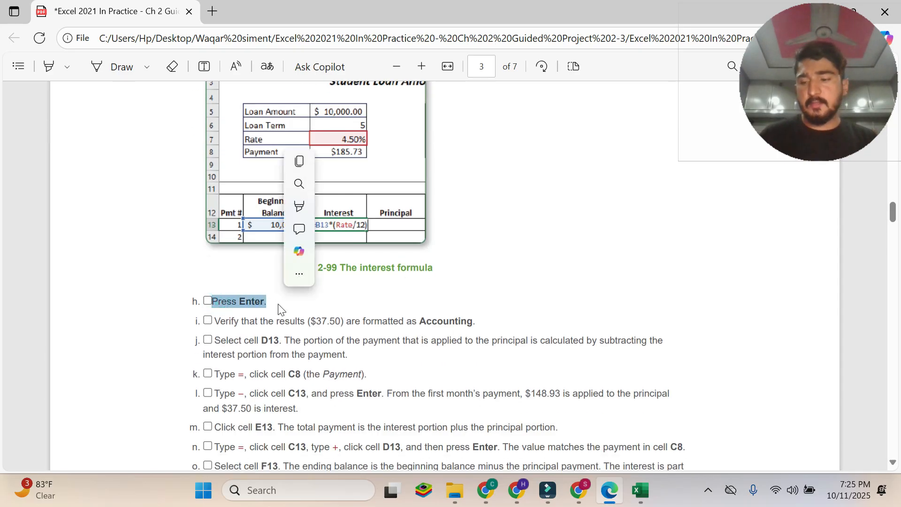
pyautogui.click(272, 364)
pyautogui.moveTo(214, 321); pyautogui.dragTo(474, 321)
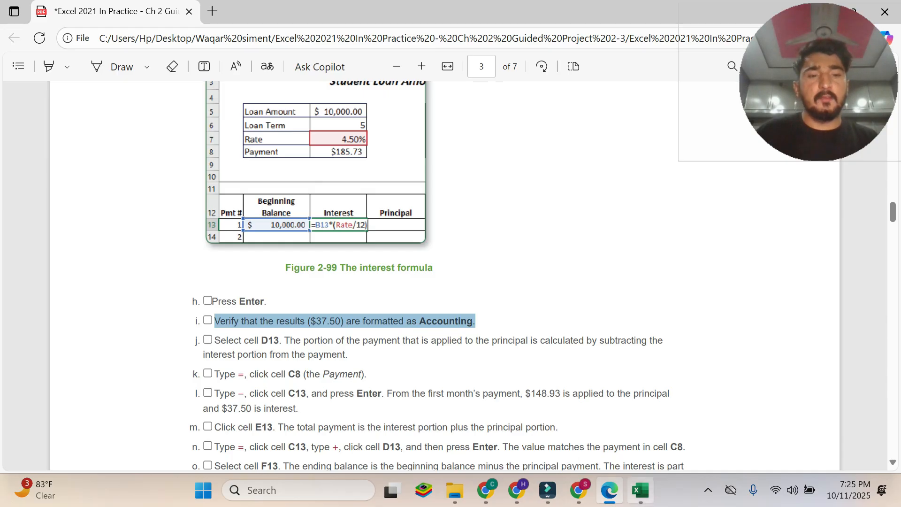
pyautogui.click(640, 490)
pyautogui.click(181, 368)
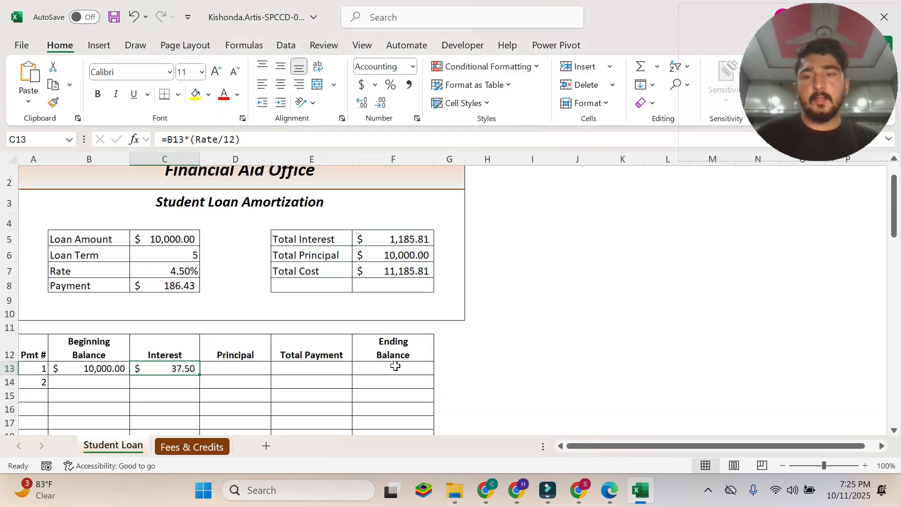
pyautogui.click(609, 490)
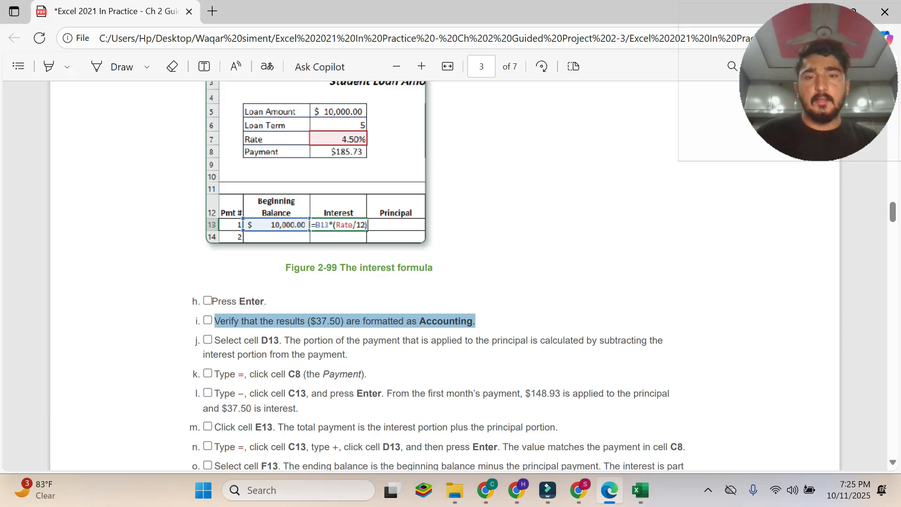
pyautogui.click(640, 490)
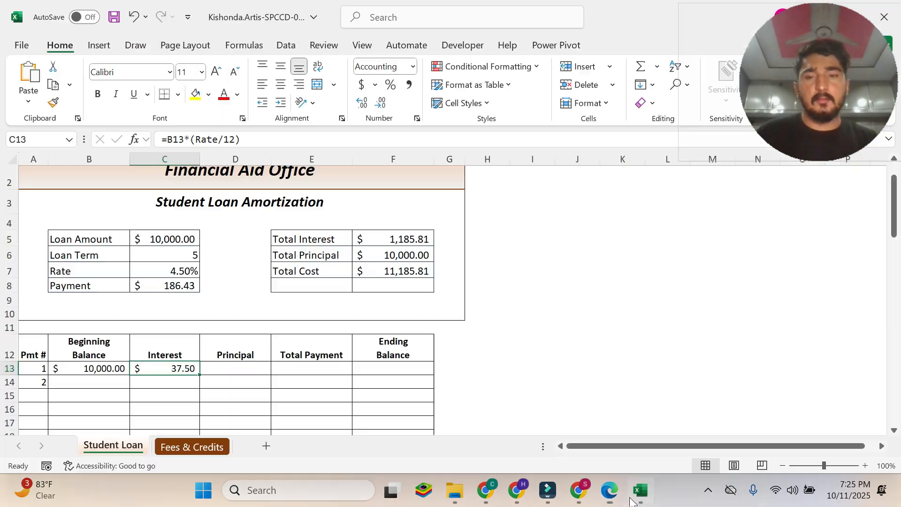
pyautogui.click(361, 85)
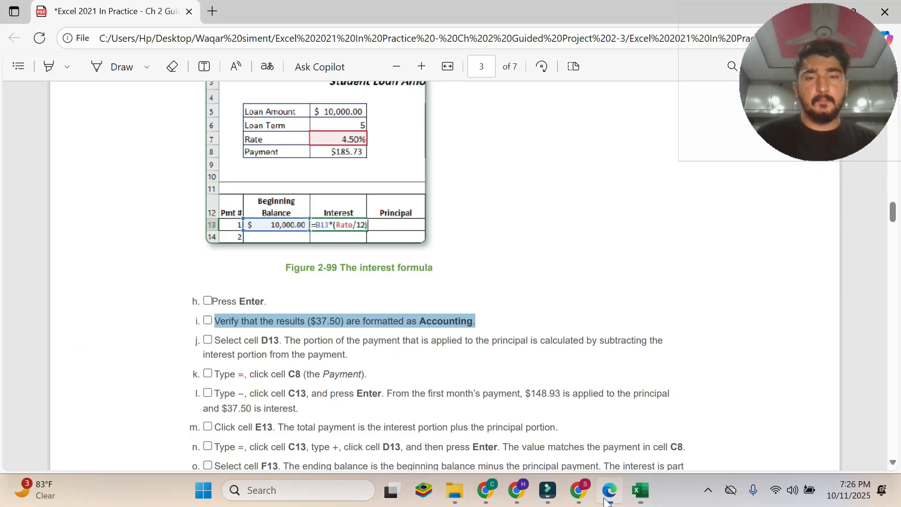
# Read instruction 6j in the PDF on calculating the principal portion in cell D13.
pyautogui.click(609, 490)
pyautogui.moveTo(215, 340); pyautogui.dragTo(348, 355)
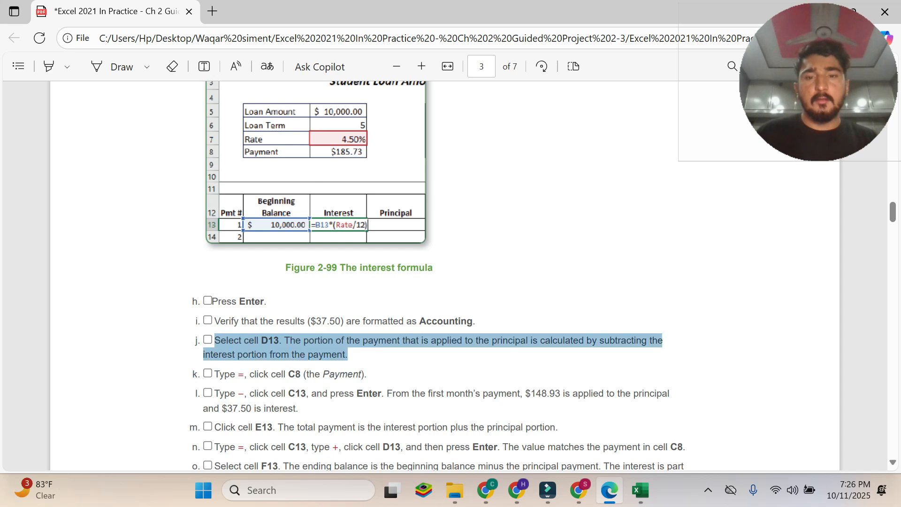
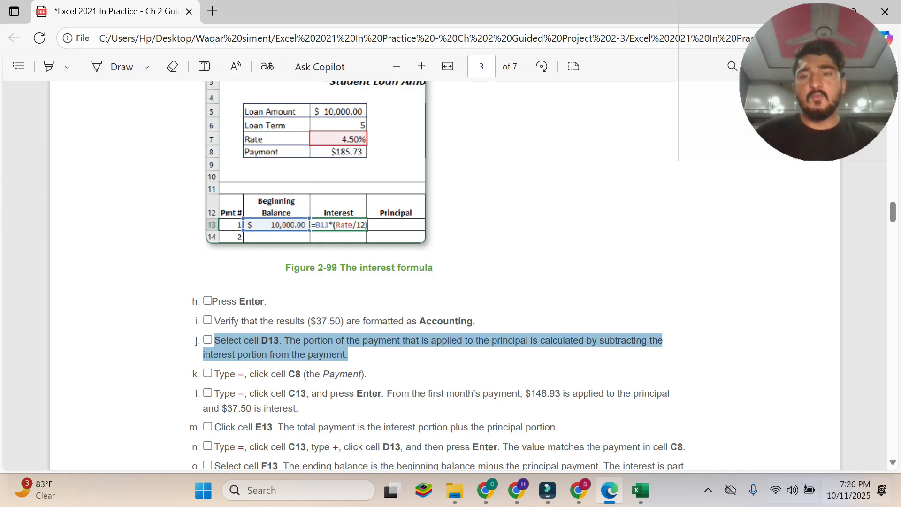
# Check instruction 6k in the PDF and start the principal formula in Excel cell D13 as =Payment by referencing C8.
pyautogui.click(646, 485)
pyautogui.click(249, 367)
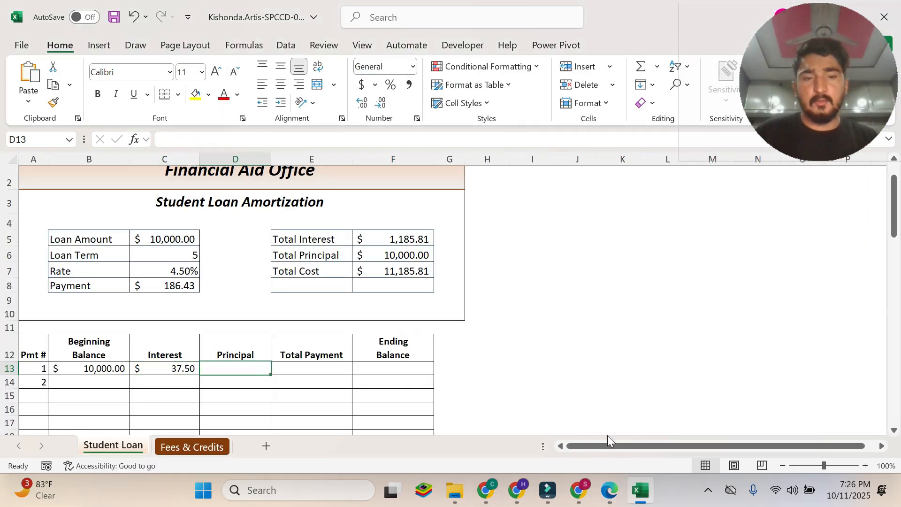
pyautogui.click(618, 491)
pyautogui.scroll(-2, 444, 276)
pyautogui.moveTo(214, 304); pyautogui.dragTo(366, 304)
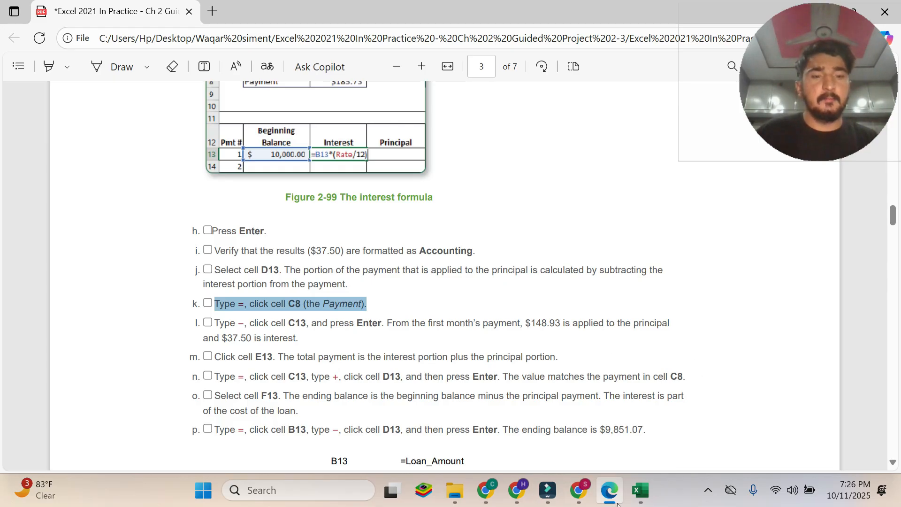
pyautogui.click(641, 490)
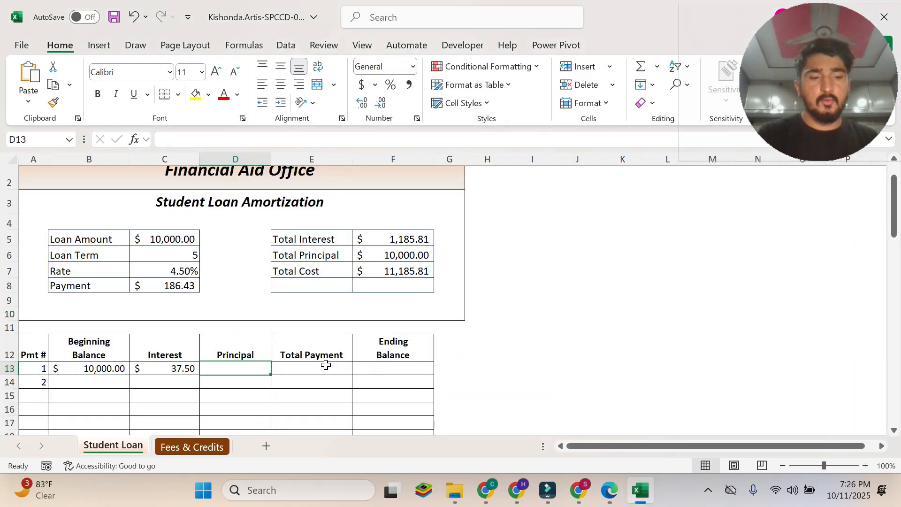
pyautogui.write('=')
pyautogui.click(610, 490)
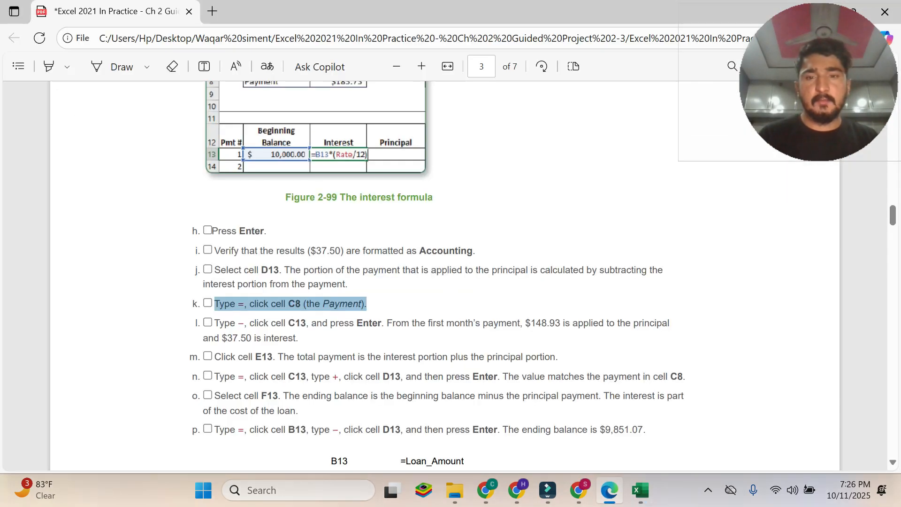
pyautogui.click(641, 491)
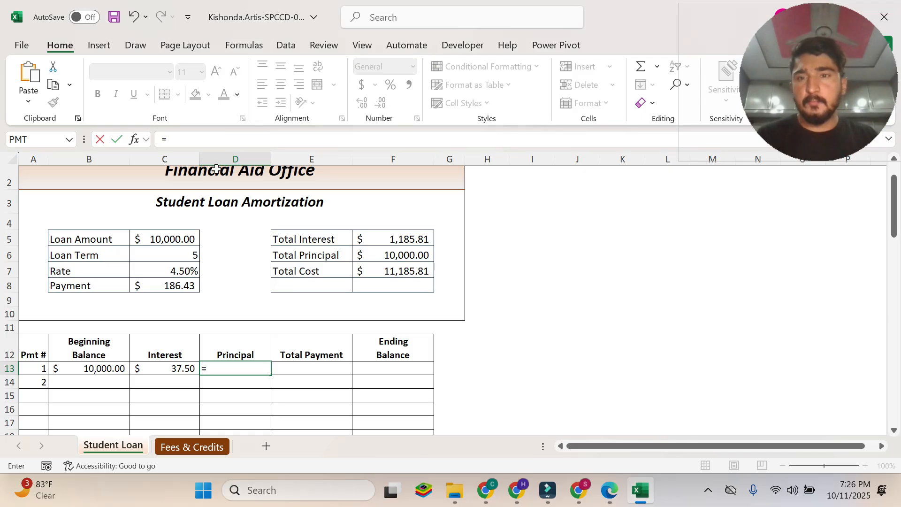
pyautogui.click(177, 286)
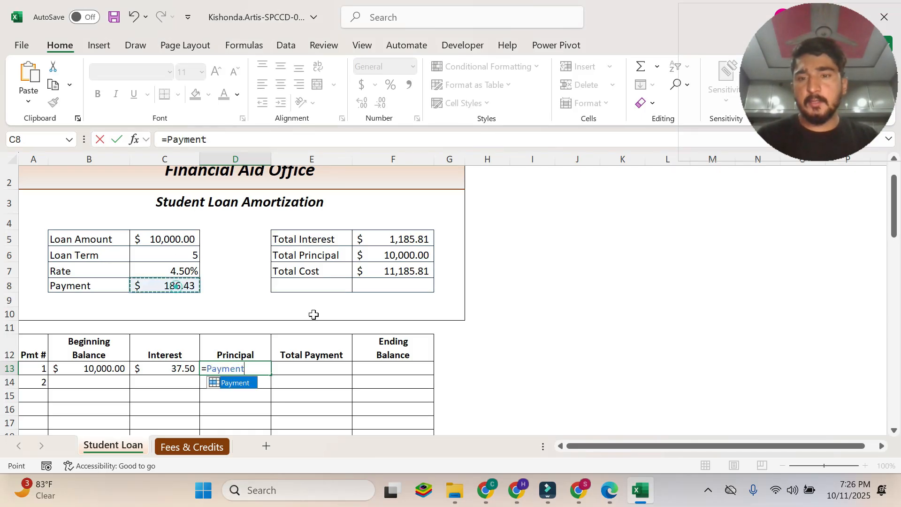
# Read instruction 6l in the PDF and extend the Excel D13 formula to =Payment-C13.
pyautogui.click(609, 489)
pyautogui.moveTo(215, 323); pyautogui.dragTo(311, 341)
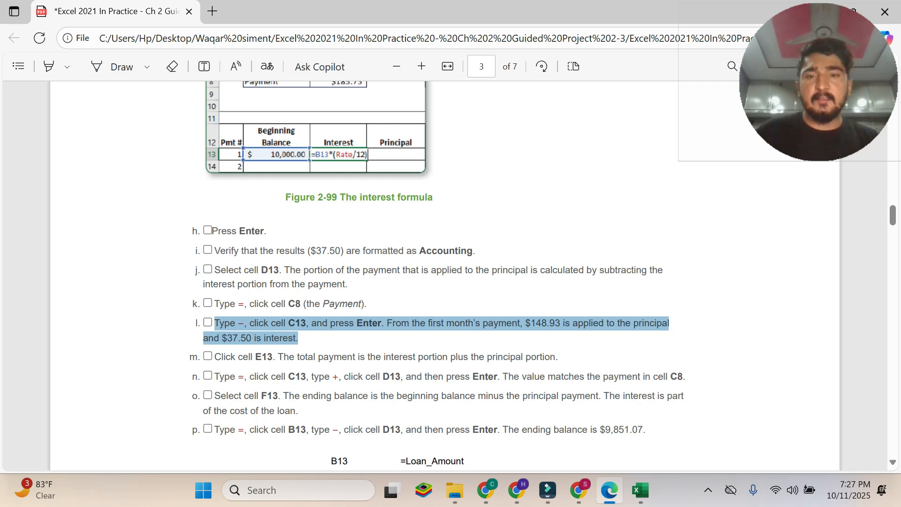
pyautogui.click(281, 316)
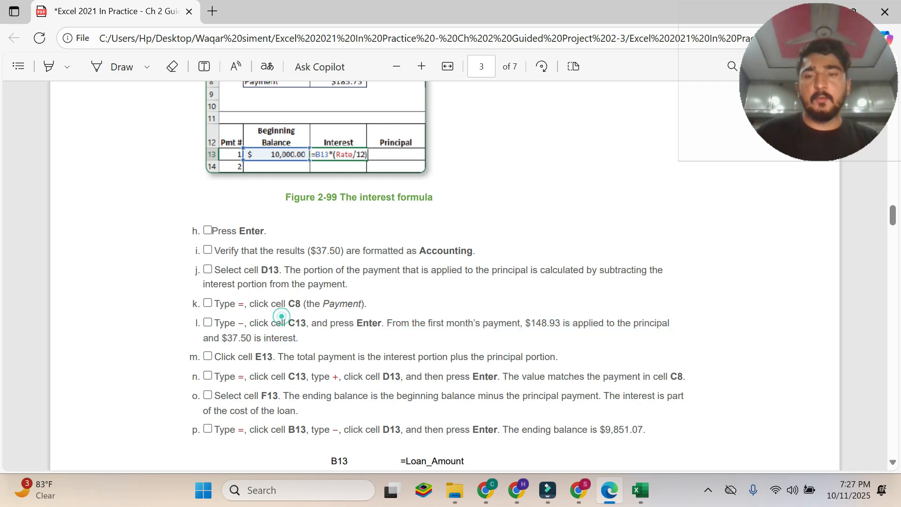
pyautogui.moveTo(235, 321); pyautogui.dragTo(242, 323)
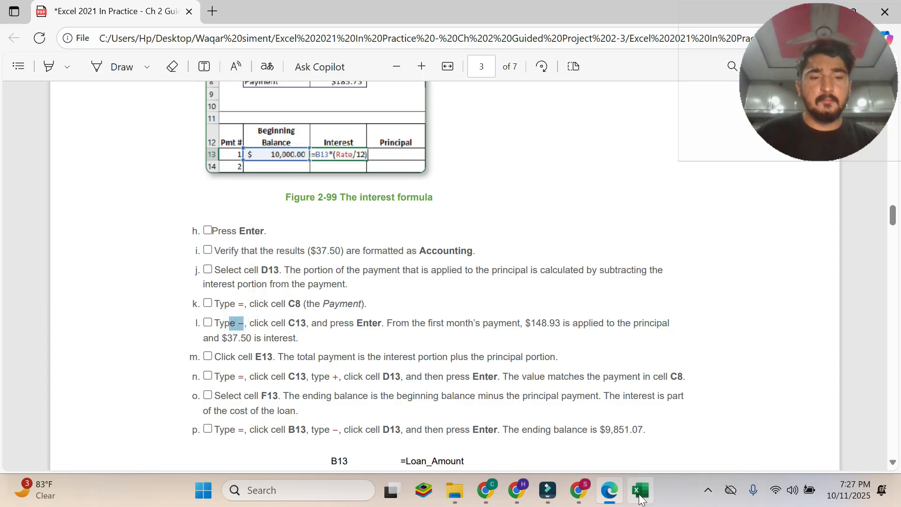
pyautogui.click(640, 490)
pyautogui.write('-')
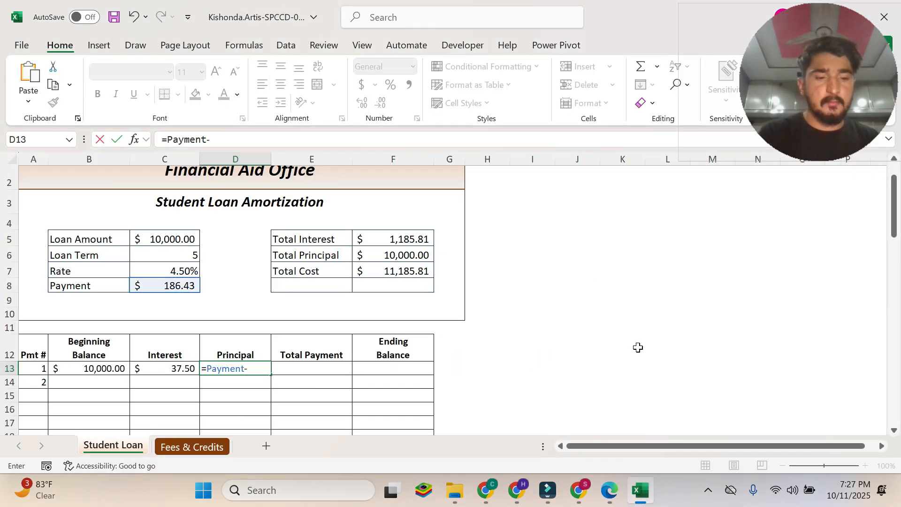
pyautogui.click(609, 491)
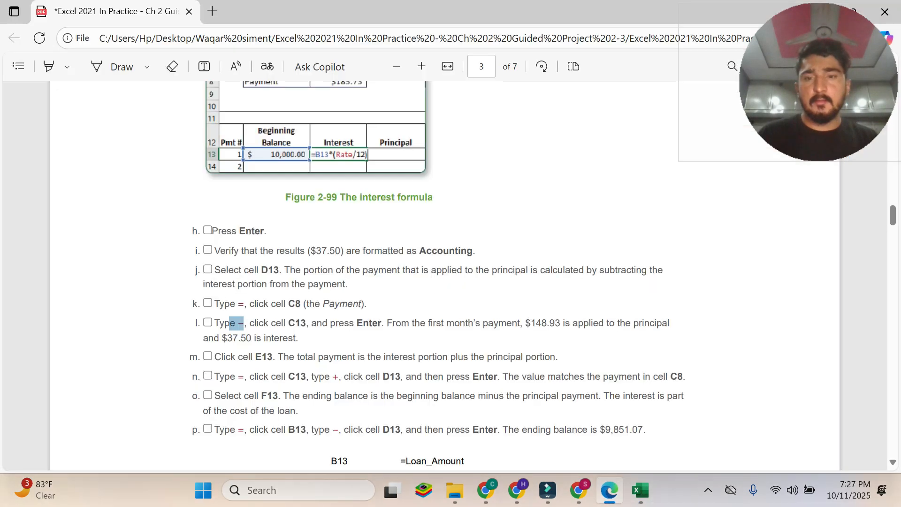
pyautogui.doubleClick(297, 323)
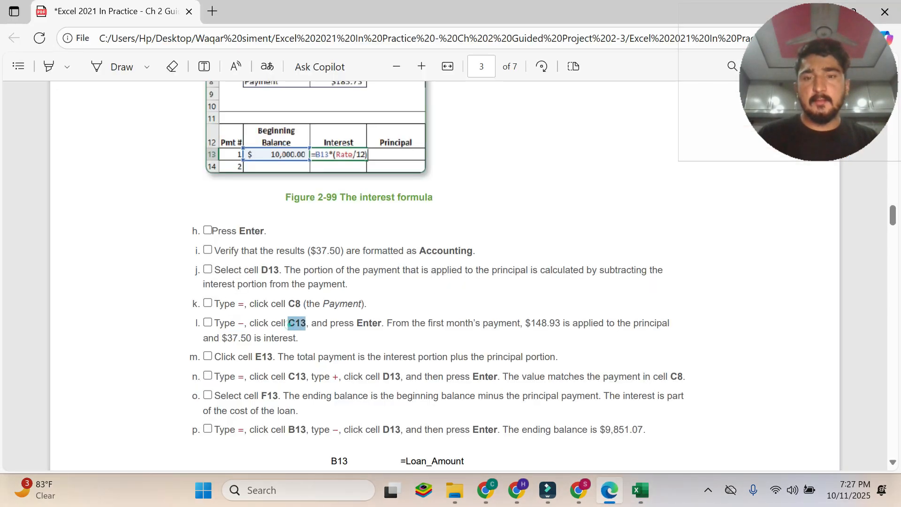
pyautogui.click(646, 491)
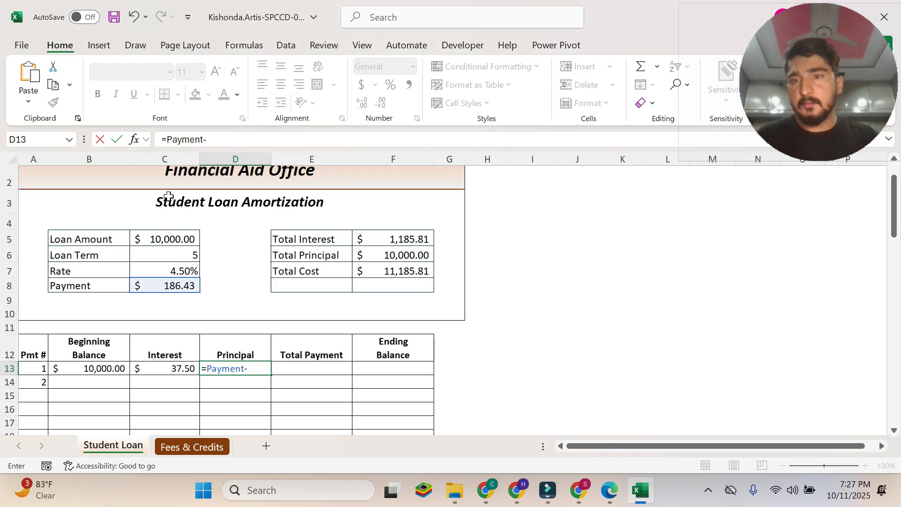
pyautogui.click(179, 369)
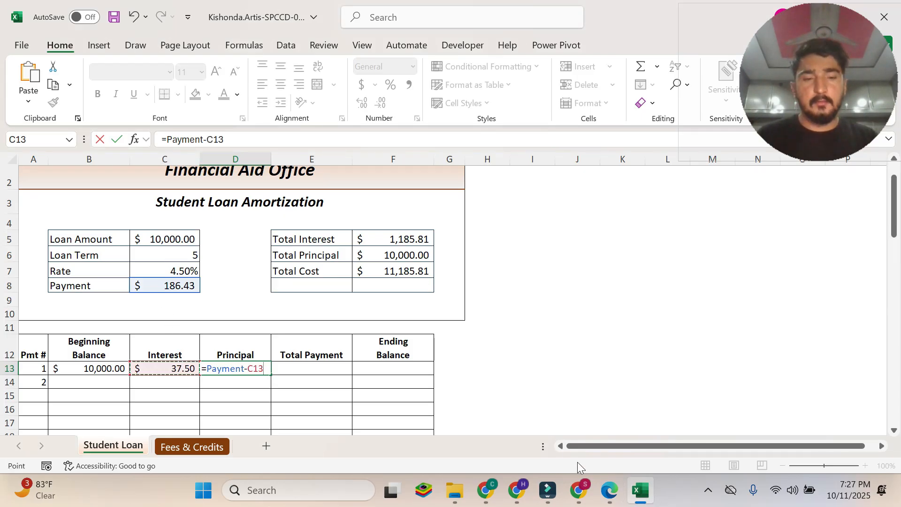
# Commit the principal formula in Excel cell D13 and review it against the rest of instruction 6l in the PDF.
pyautogui.click(608, 491)
pyautogui.moveTo(382, 323); pyautogui.dragTo(339, 324)
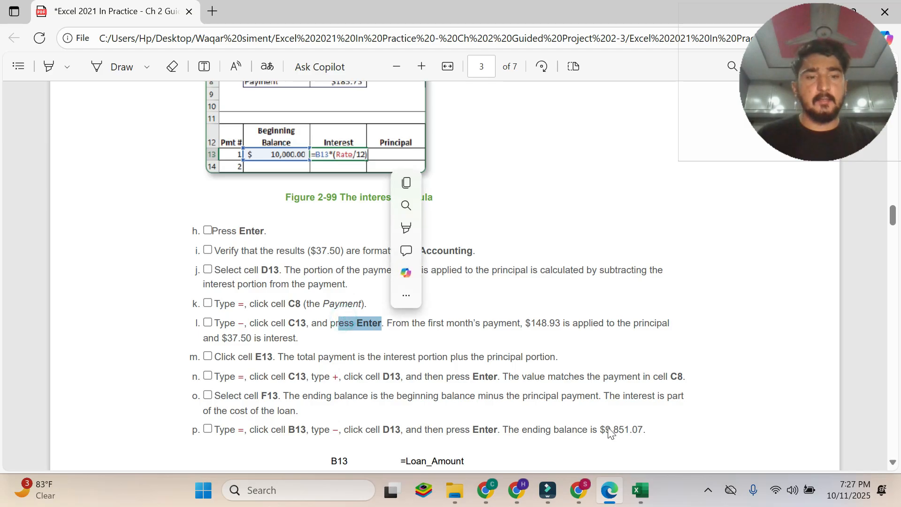
pyautogui.click(640, 491)
pyautogui.press('Return')
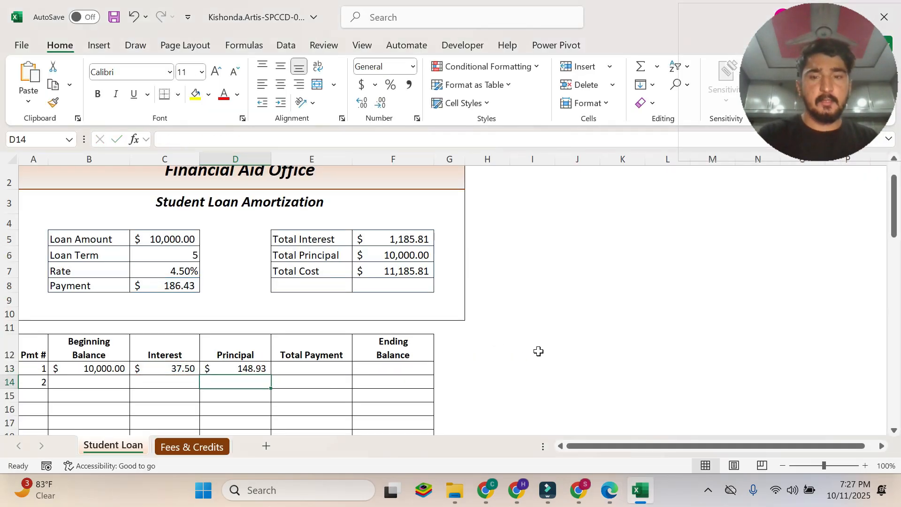
pyautogui.click(246, 369)
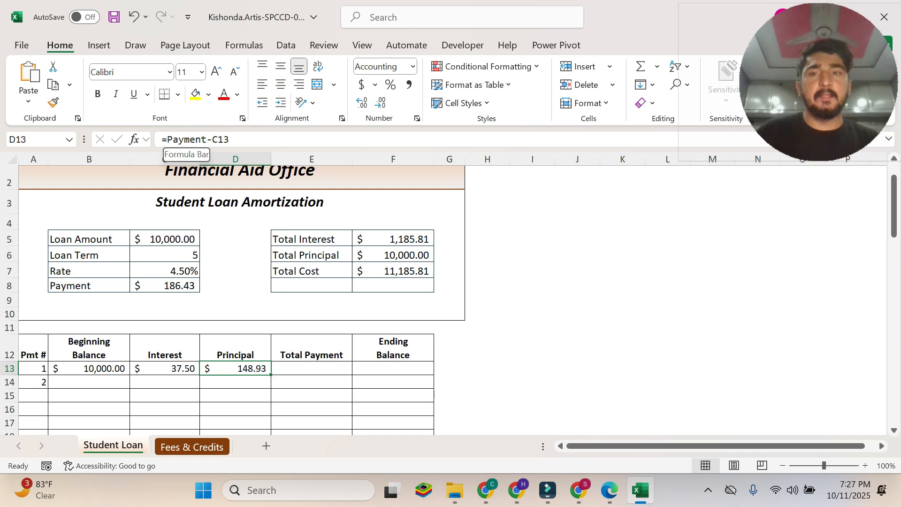
pyautogui.click(610, 490)
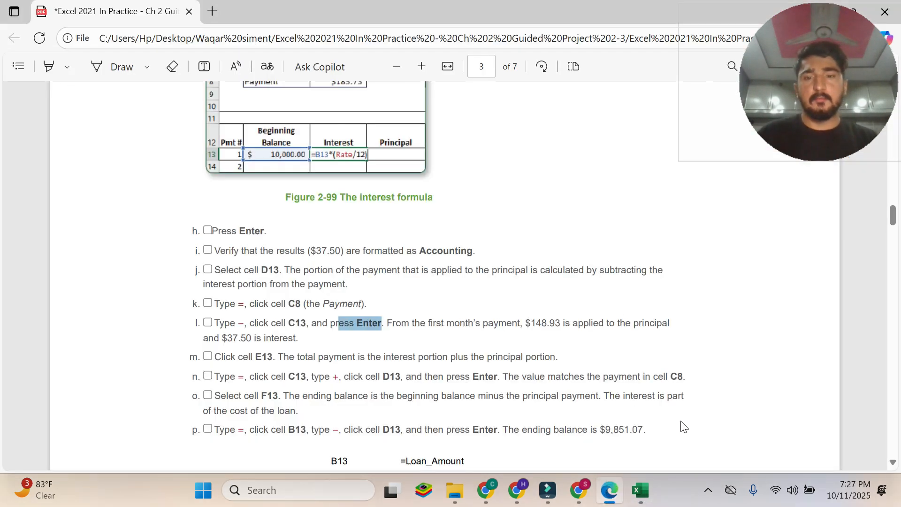
pyautogui.click(319, 328)
pyautogui.moveTo(443, 324); pyautogui.dragTo(306, 343)
pyautogui.click(312, 344)
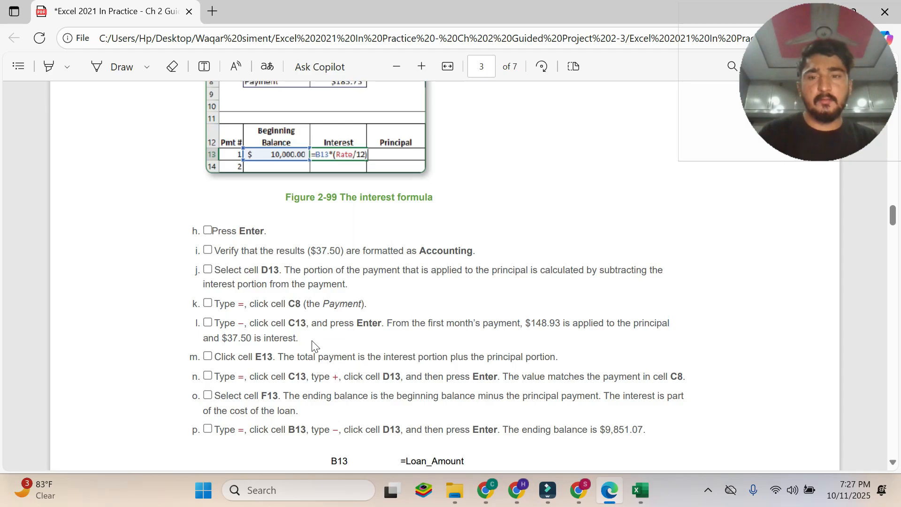
# Read instructions 6m and 6n in the PDF and start the total payment formula in Excel cell E13 as =C13.
pyautogui.scroll(-1, 312, 345)
pyautogui.moveTo(212, 286); pyautogui.dragTo(557, 287)
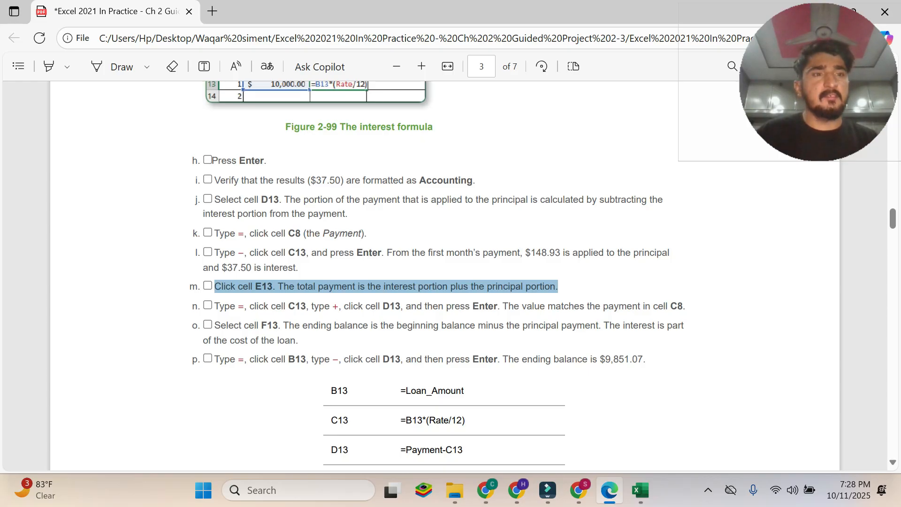
pyautogui.click(639, 491)
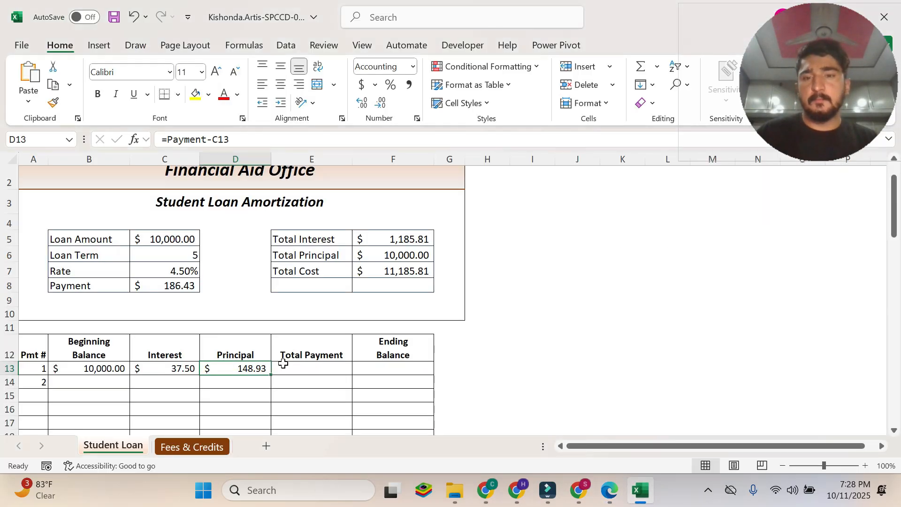
pyautogui.click(609, 490)
pyautogui.moveTo(215, 306); pyautogui.dragTo(685, 306)
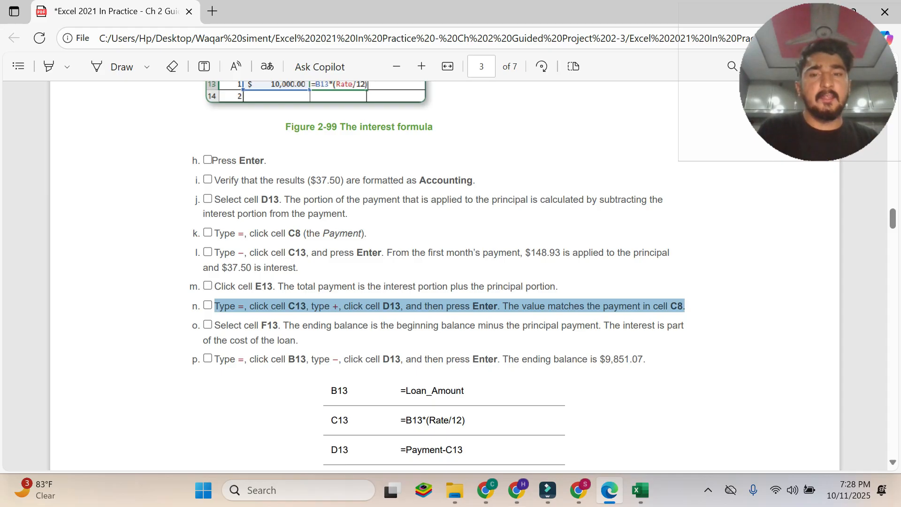
pyautogui.click(641, 490)
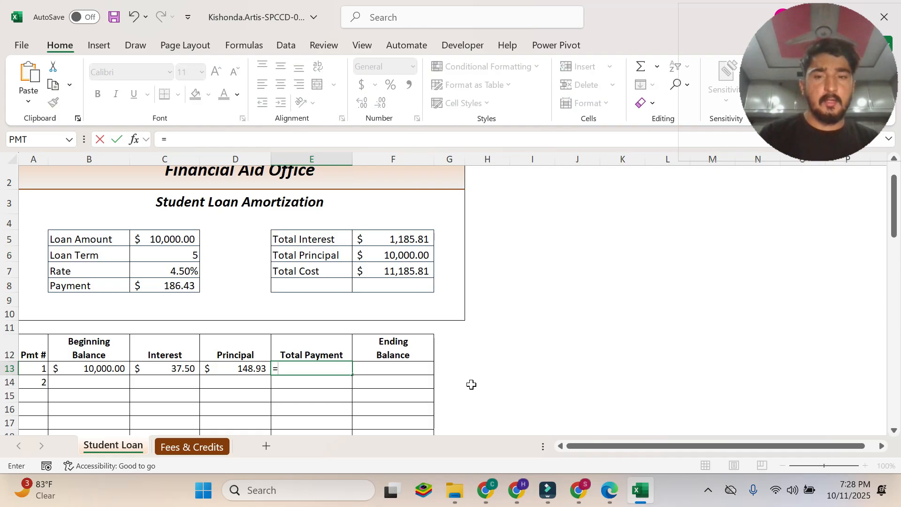
pyautogui.click(609, 490)
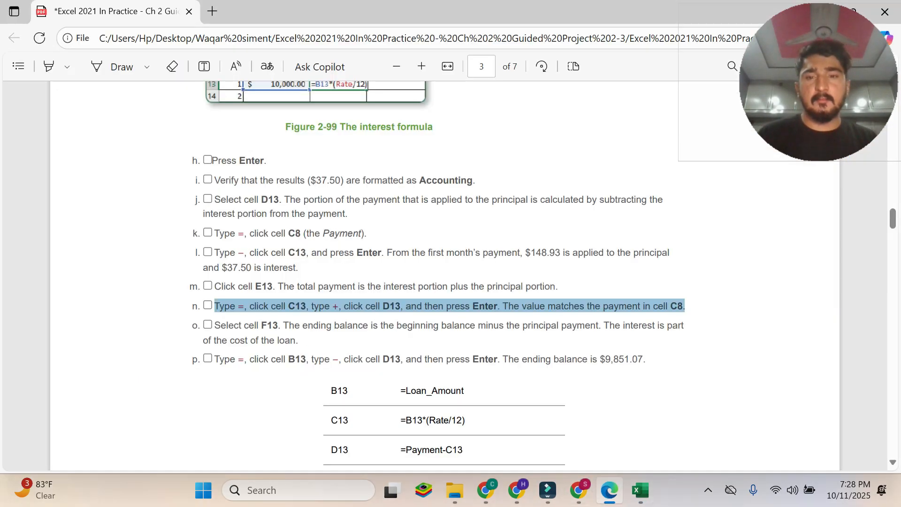
pyautogui.click(641, 490)
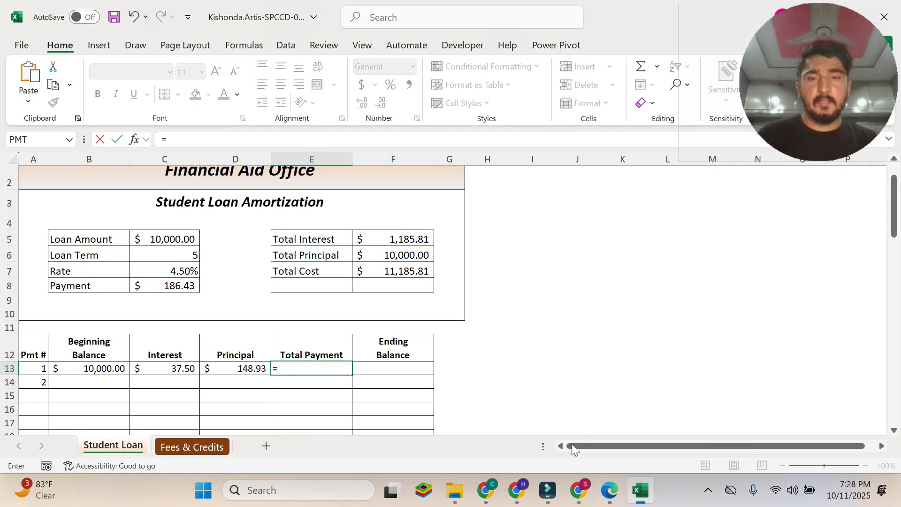
pyautogui.click(173, 371)
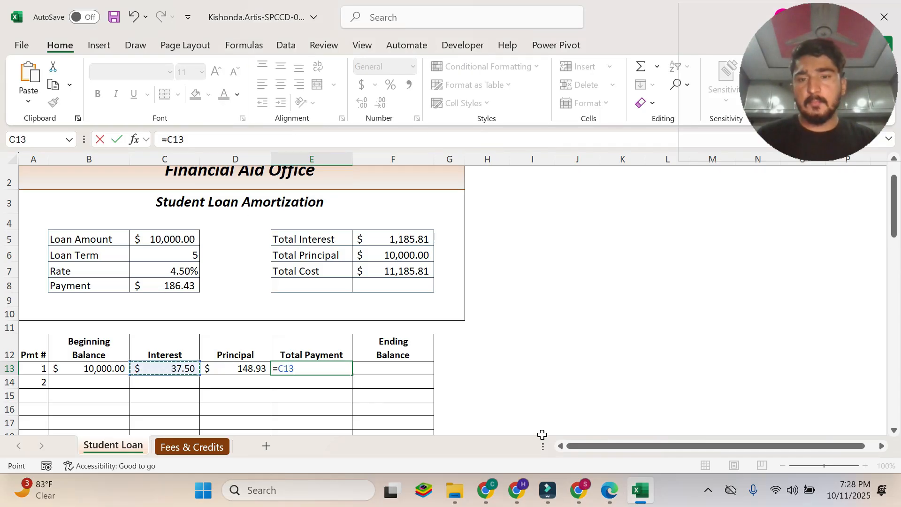
# Recheck instruction 6n in the PDF and extend the Excel E13 formula to =C13+D13.
pyautogui.click(609, 490)
pyautogui.moveTo(348, 306); pyautogui.dragTo(323, 306)
pyautogui.click(641, 490)
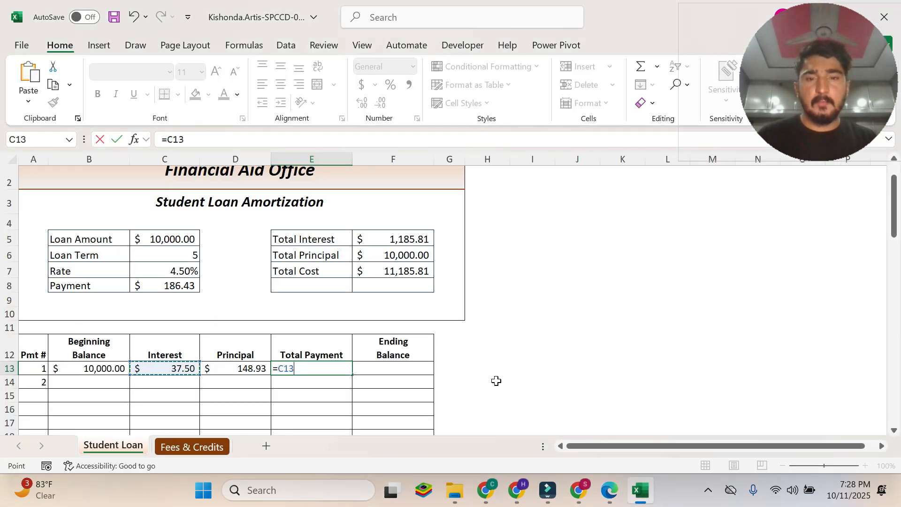
pyautogui.write('+')
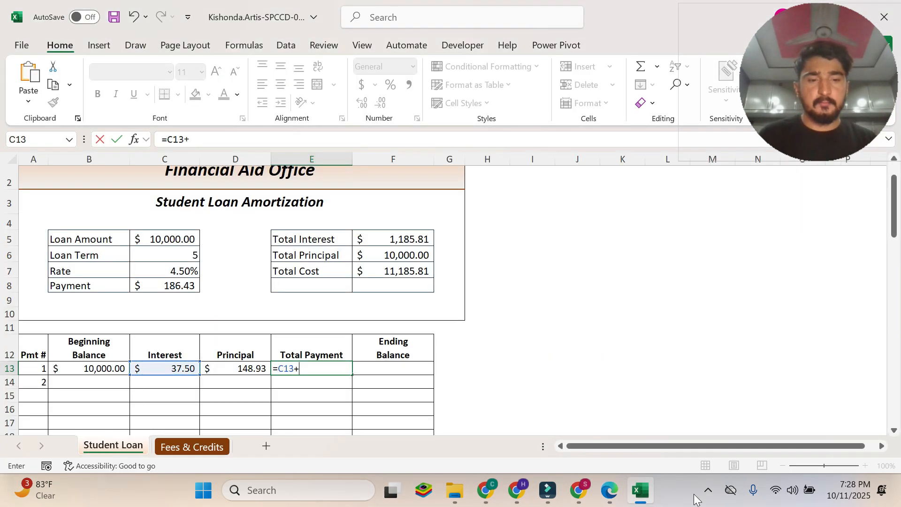
pyautogui.click(609, 491)
pyautogui.moveTo(400, 306); pyautogui.dragTo(371, 306)
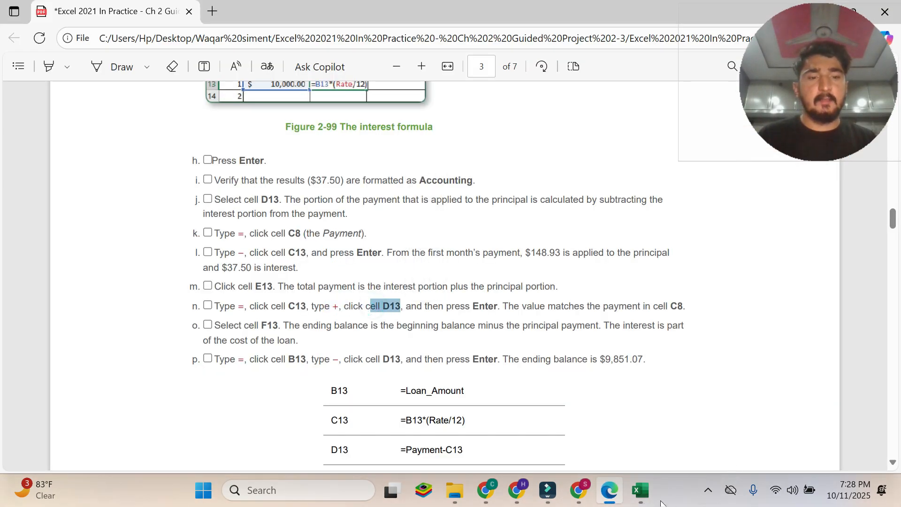
pyautogui.click(641, 490)
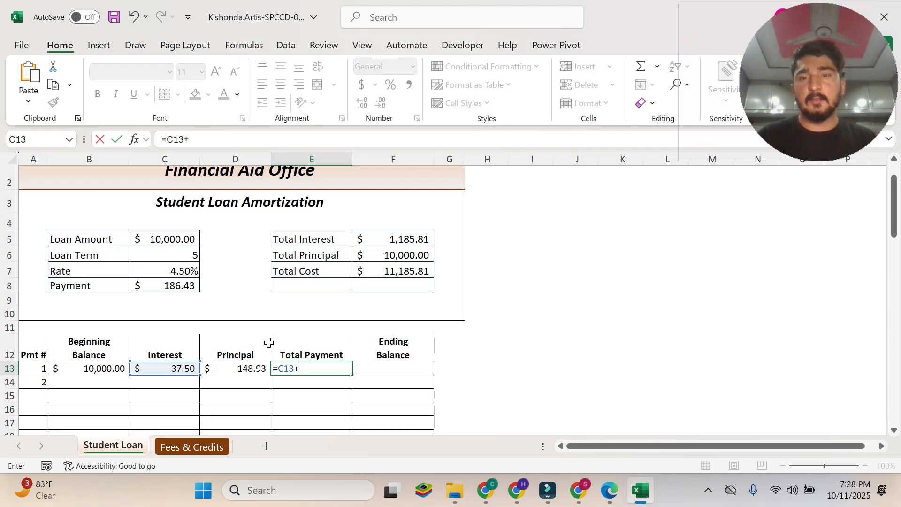
pyautogui.click(243, 369)
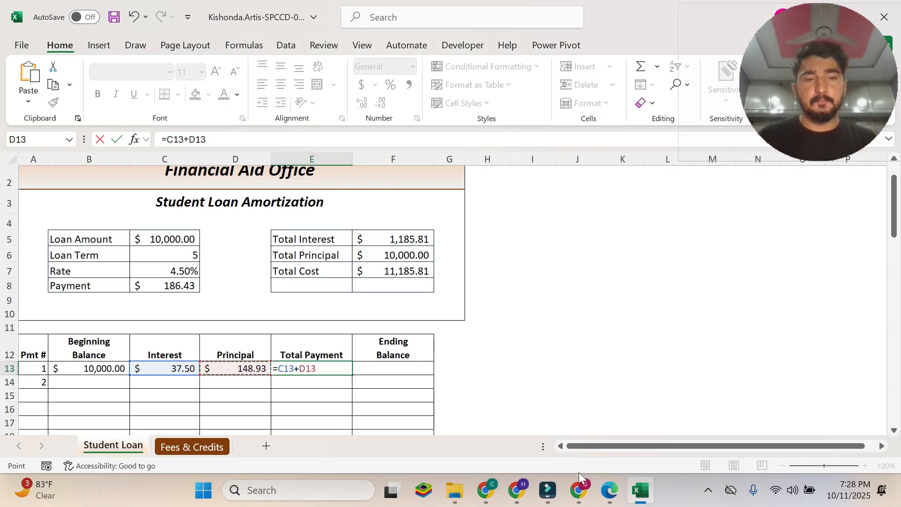
# Commit the total payment formula in Excel cell E13 and review the PDF's 6n note comparing it with the payment in C8.
pyautogui.click(609, 491)
pyautogui.moveTo(461, 305); pyautogui.dragTo(497, 306)
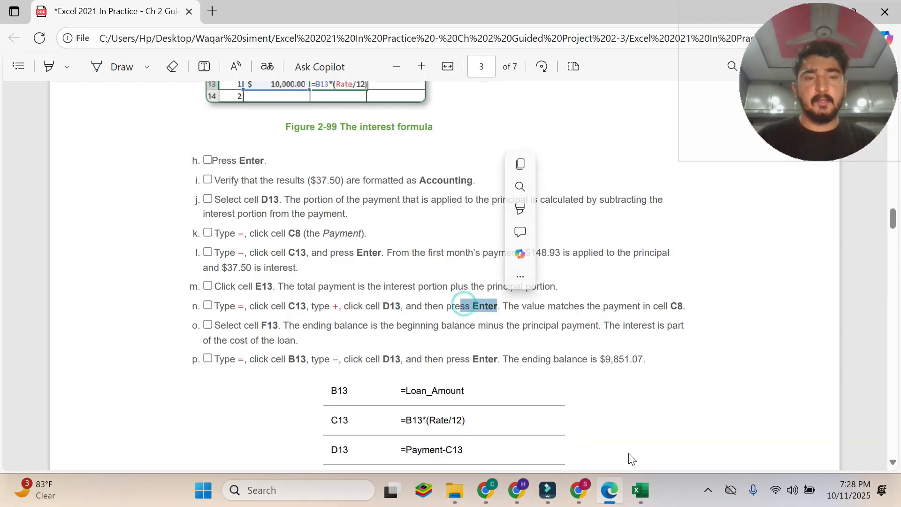
pyautogui.click(641, 490)
pyautogui.press('Return')
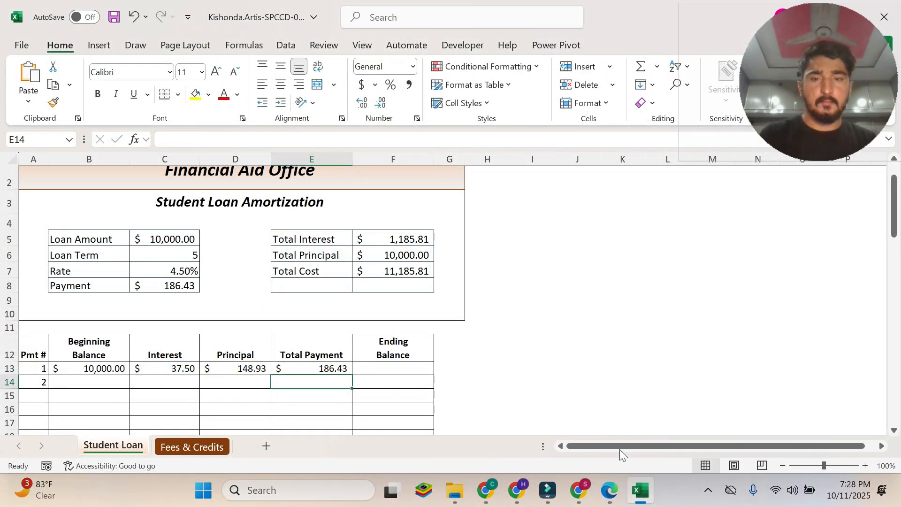
pyautogui.click(330, 365)
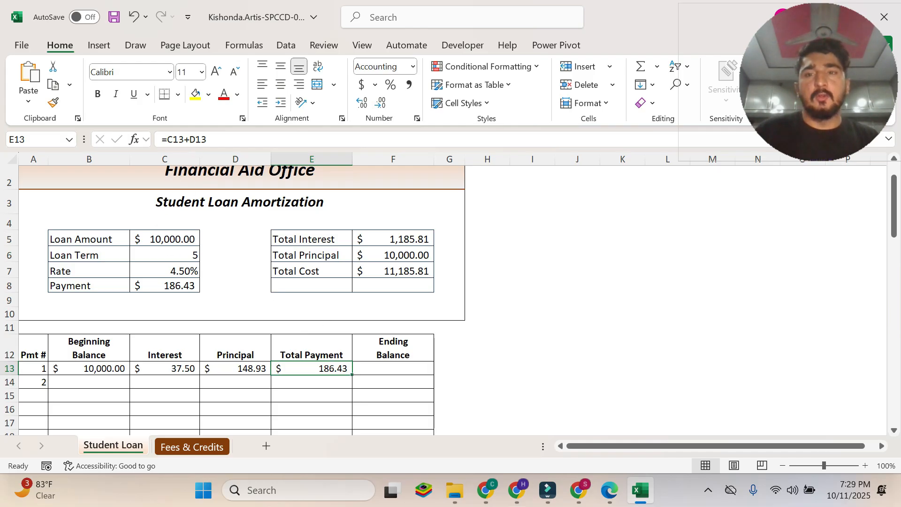
pyautogui.click(609, 490)
pyautogui.moveTo(509, 306); pyautogui.dragTo(677, 306)
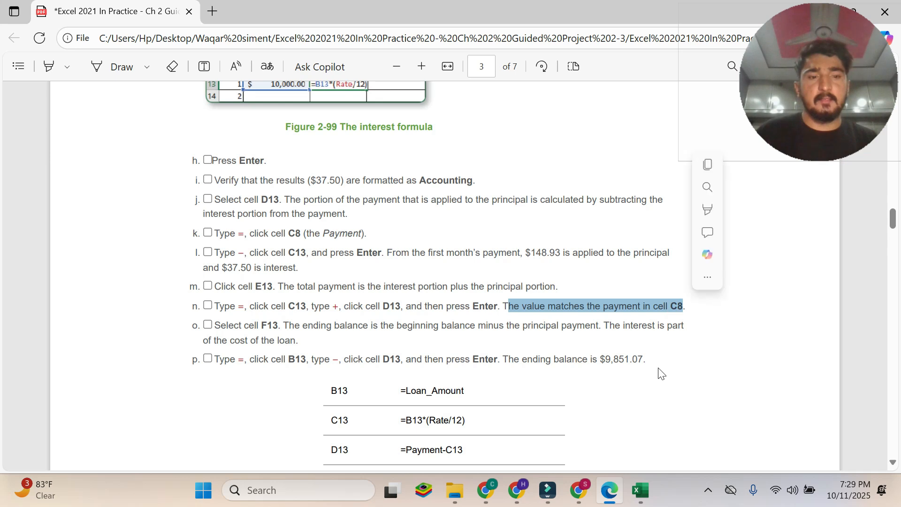
# Switch to Excel and compare the total payment in cell E13 with the payment in cell C8.
pyautogui.click(641, 490)
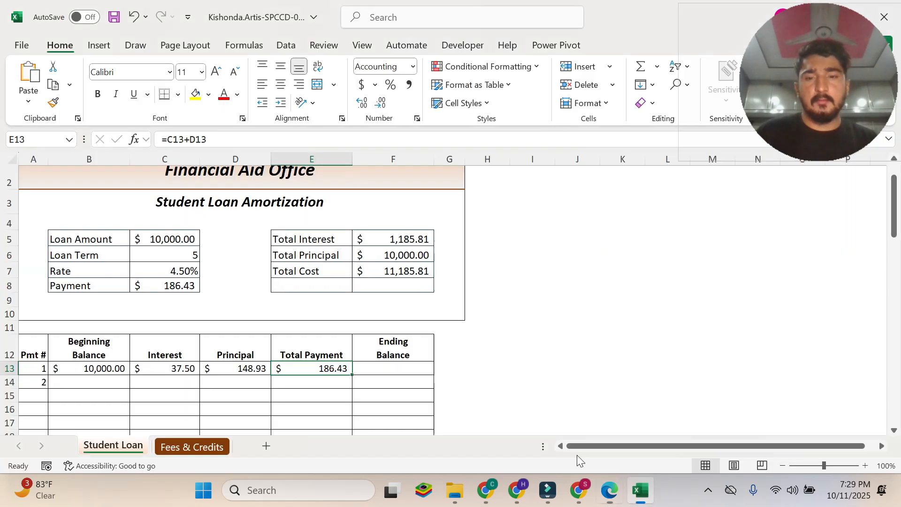
pyautogui.click(609, 490)
pyautogui.click(641, 490)
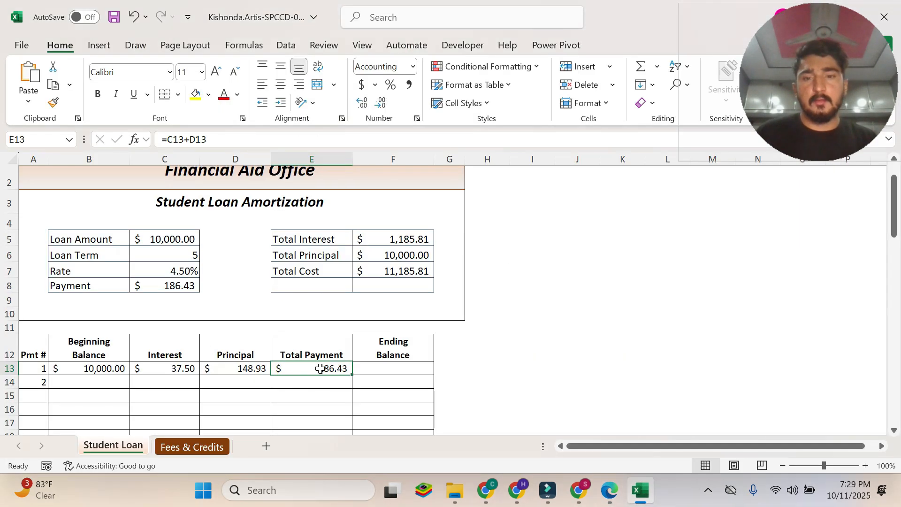
pyautogui.click(180, 291)
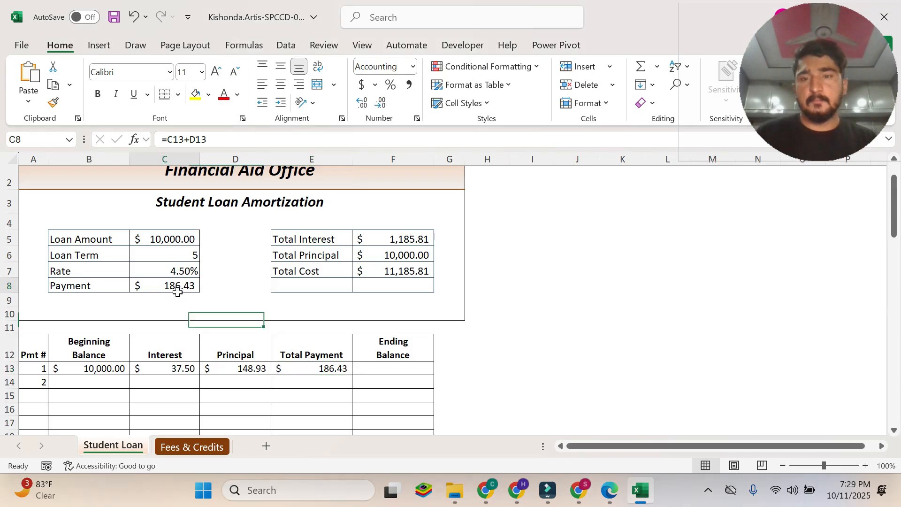
pyautogui.click(332, 371)
pyautogui.click(164, 288)
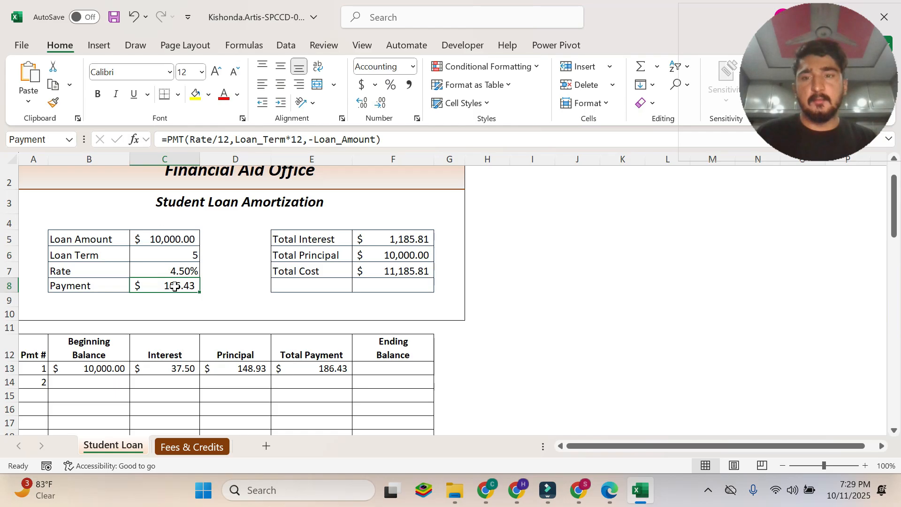
pyautogui.click(344, 365)
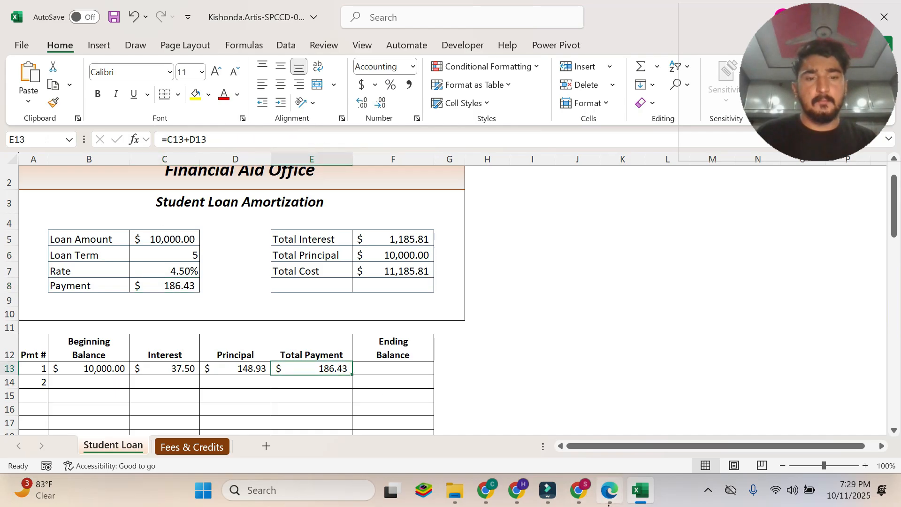
# Read instruction 6o in the PDF and select cell F13 in the Excel amortization schedule.
pyautogui.click(609, 490)
pyautogui.scroll(-1, 432, 277)
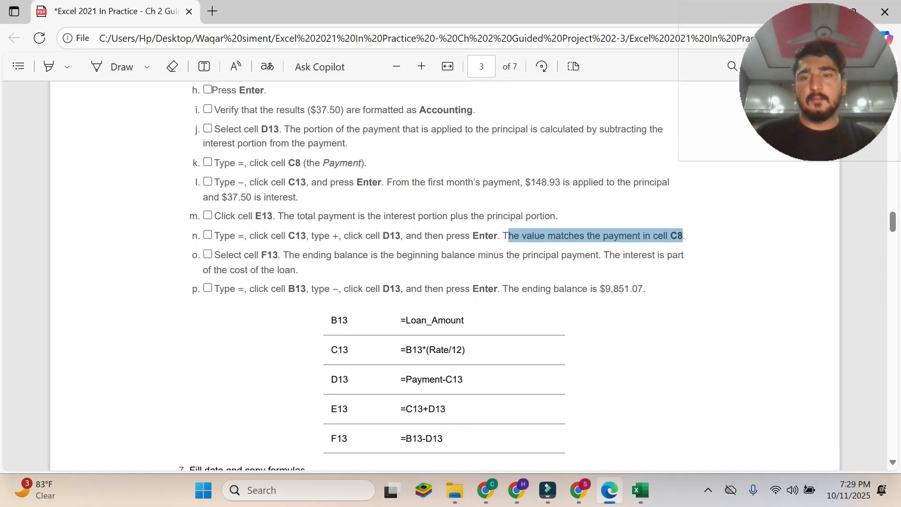
pyautogui.click(205, 255)
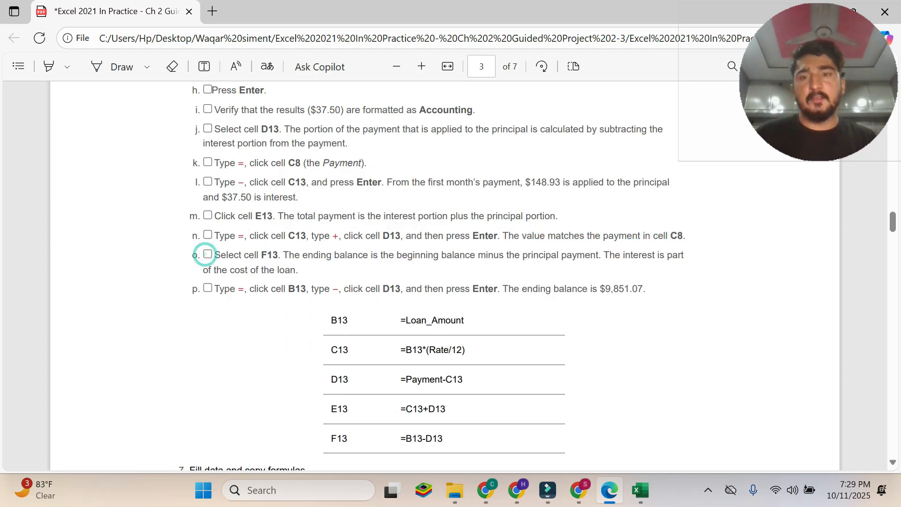
pyautogui.moveTo(213, 254); pyautogui.dragTo(315, 274)
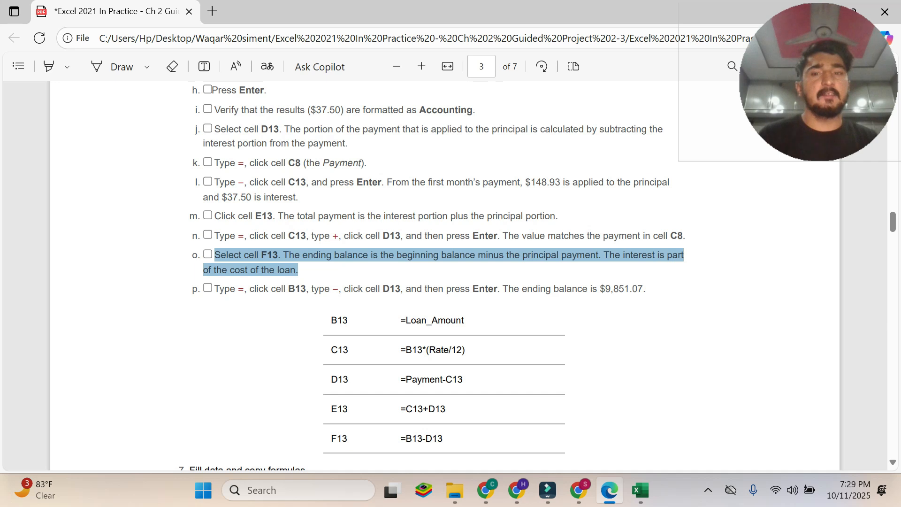
pyautogui.click(638, 490)
pyautogui.click(375, 368)
# Read instruction 6p in the PDF and start the ending balance formula in Excel cell F13 as =B13.
pyautogui.click(610, 490)
pyautogui.moveTo(216, 289); pyautogui.dragTo(646, 289)
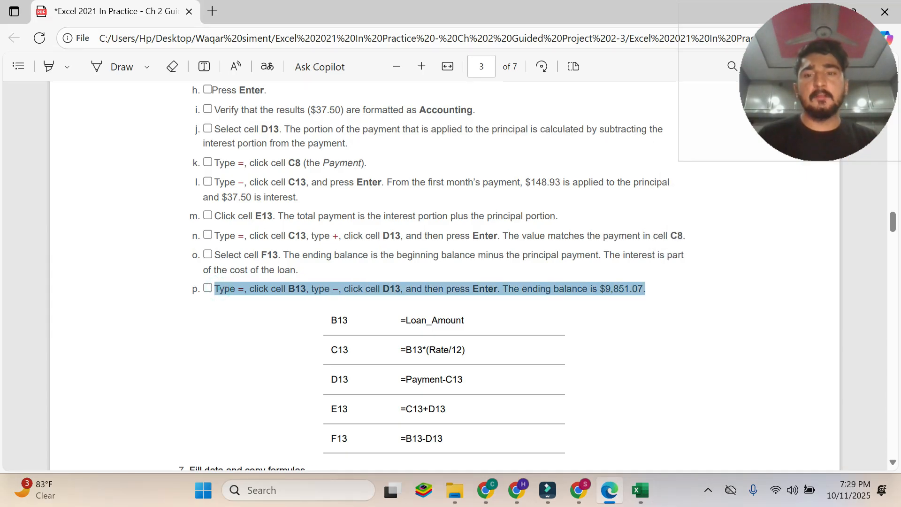
pyautogui.click(262, 287)
pyautogui.moveTo(228, 287); pyautogui.dragTo(305, 287)
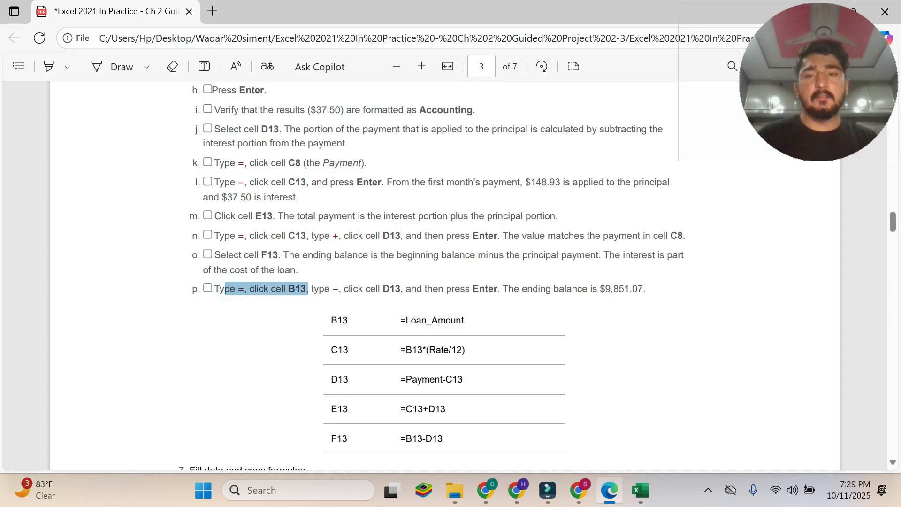
pyautogui.click(236, 295)
pyautogui.click(635, 504)
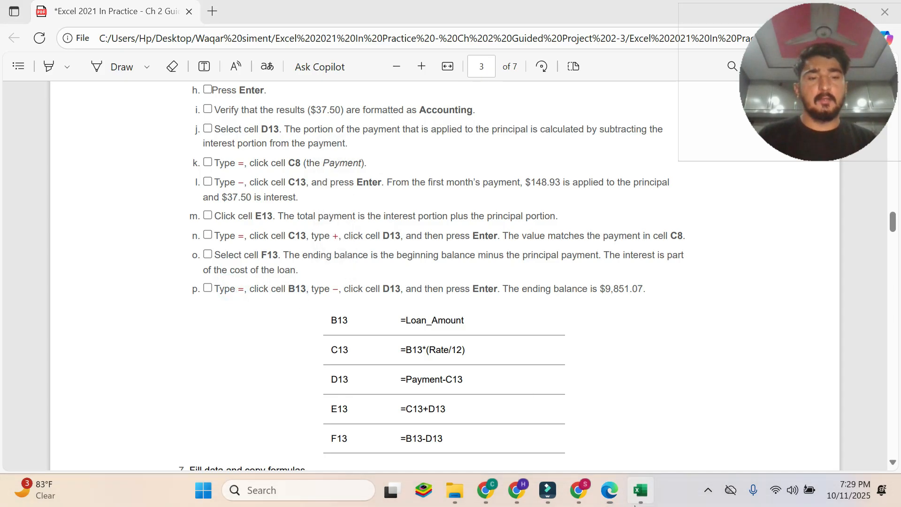
pyautogui.write('=')
pyautogui.click(610, 490)
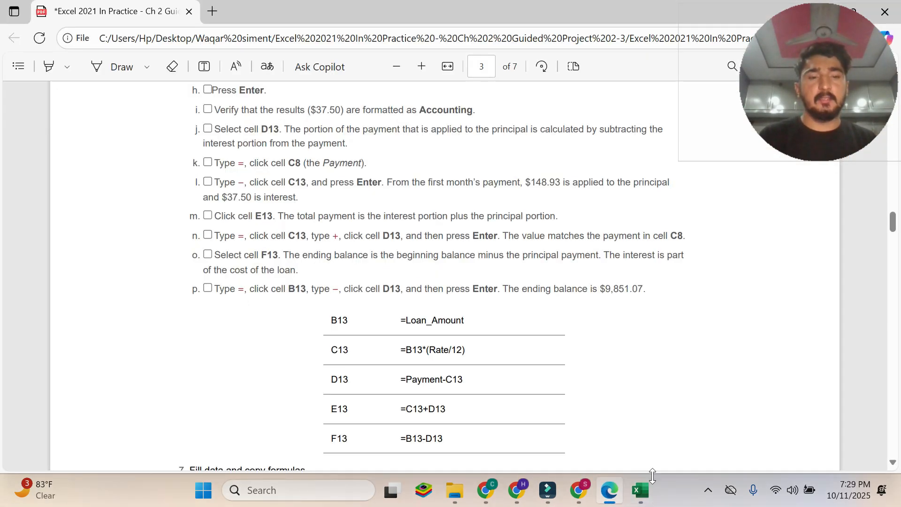
pyautogui.click(641, 490)
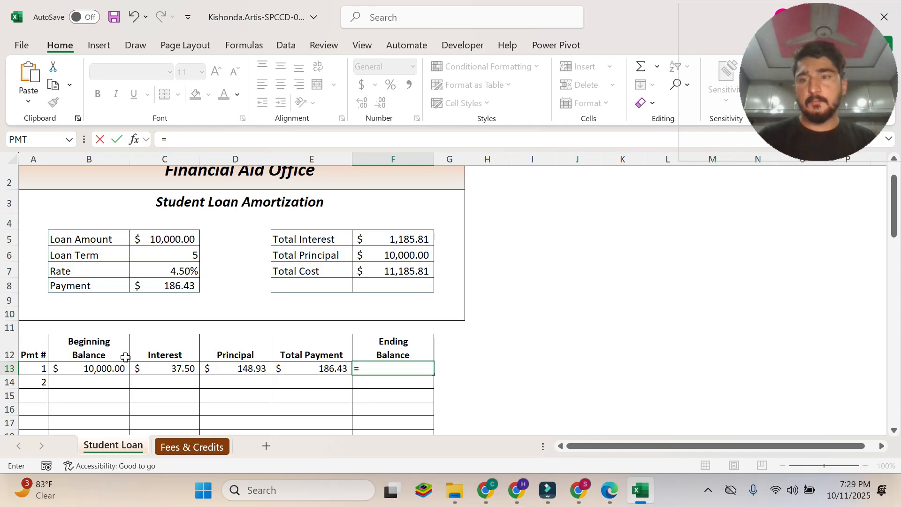
pyautogui.click(98, 370)
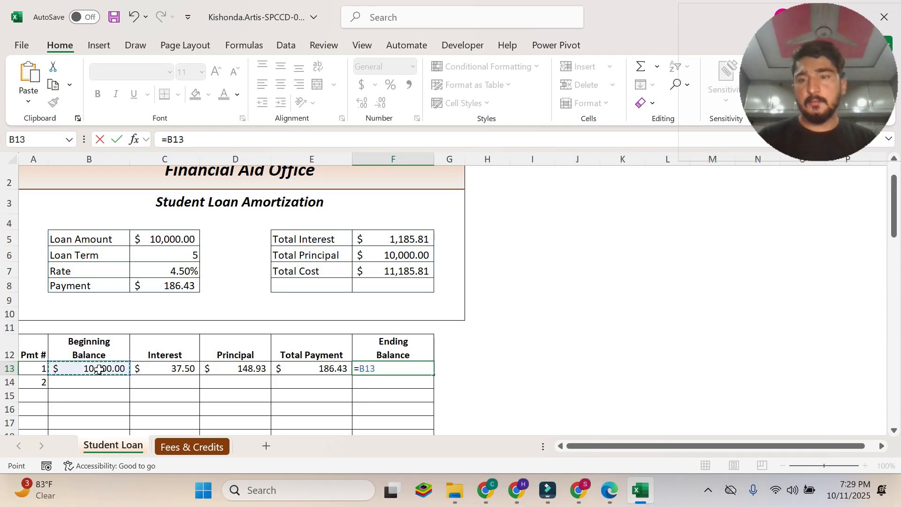
# Recheck instruction 6p in the PDF and extend the Excel F13 formula to =B13-D13.
pyautogui.click(610, 490)
pyautogui.moveTo(325, 289); pyautogui.dragTo(339, 289)
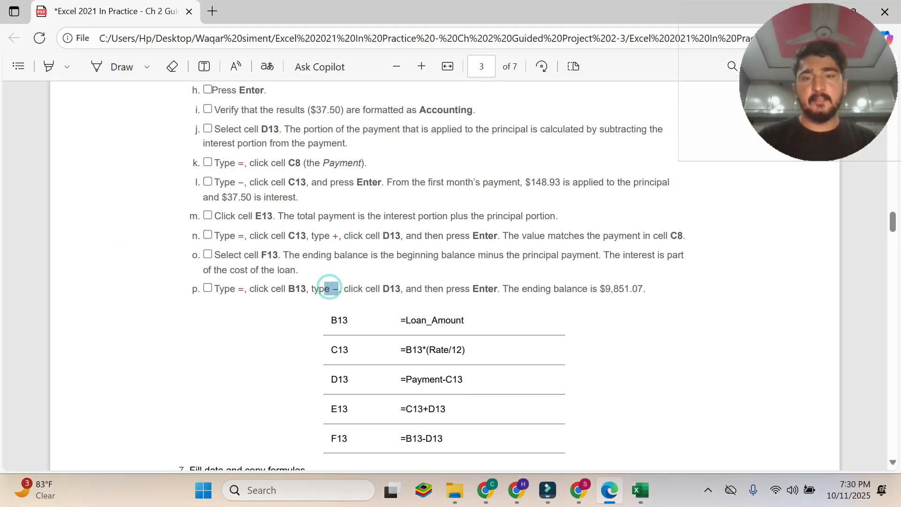
pyautogui.click(643, 479)
pyautogui.write('-')
pyautogui.click(620, 498)
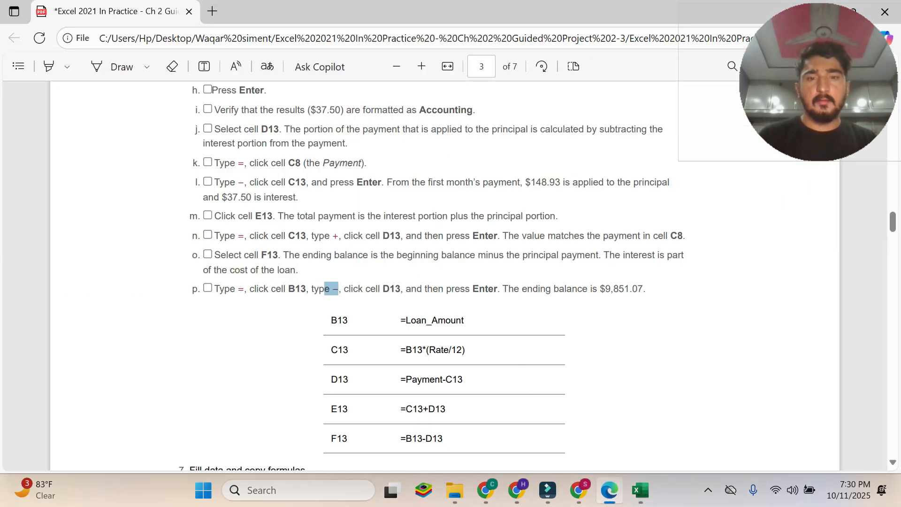
pyautogui.moveTo(365, 289); pyautogui.dragTo(401, 288)
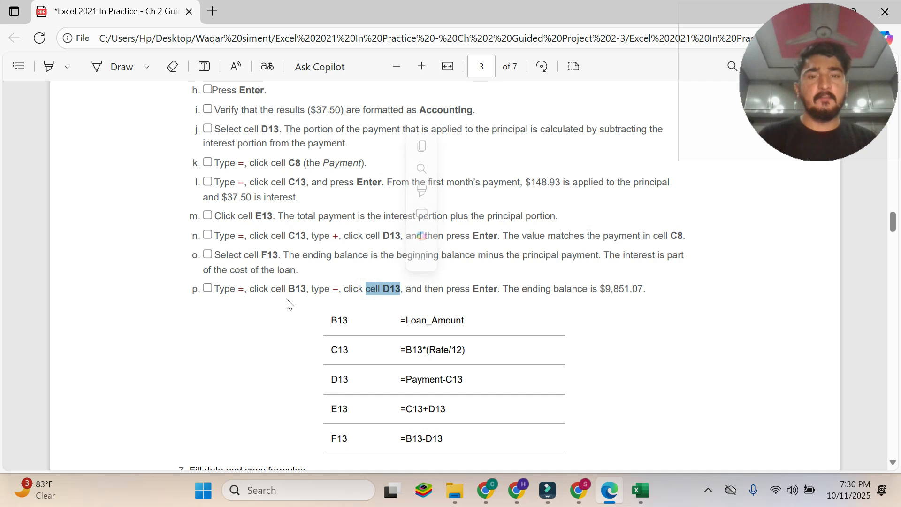
pyautogui.click(640, 490)
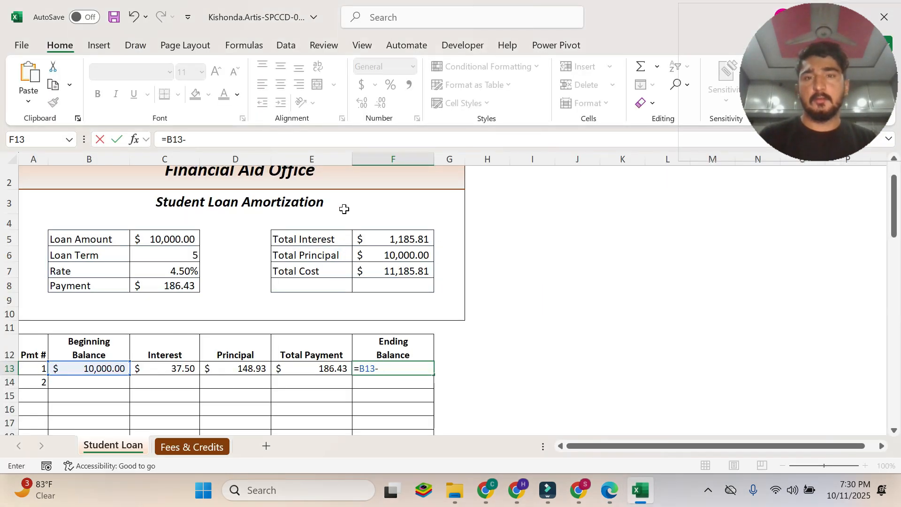
pyautogui.click(230, 373)
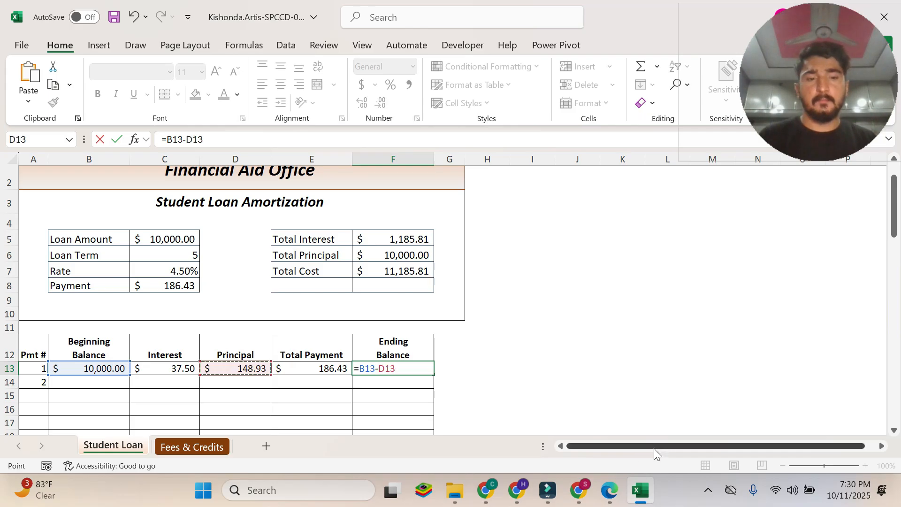
# Commit the ending balance formula in Excel cell F13 and compare its result with the ending balance stated in the PDF's instruction 6p.
pyautogui.click(610, 491)
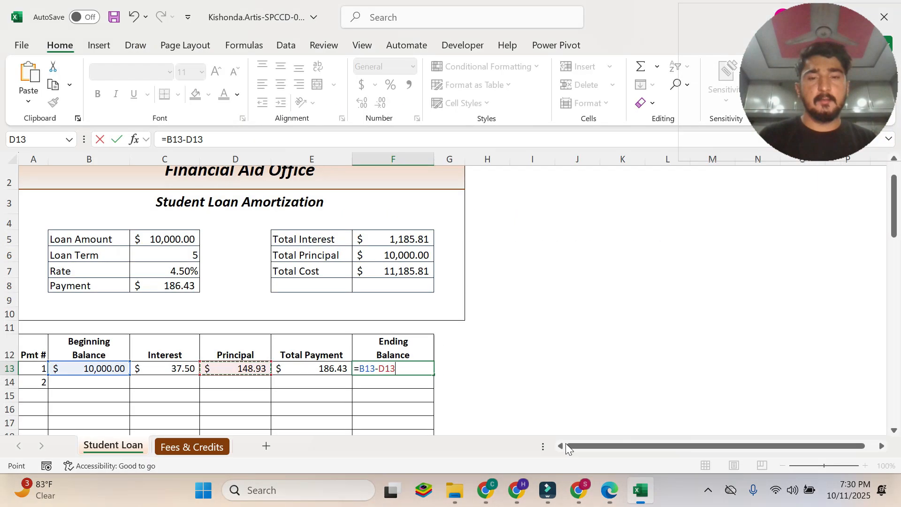
pyautogui.click(641, 490)
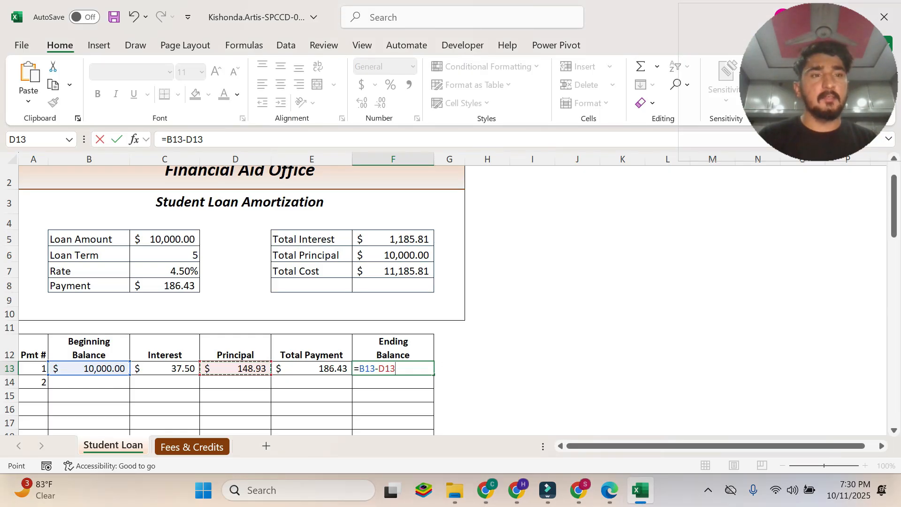
pyautogui.press('Return')
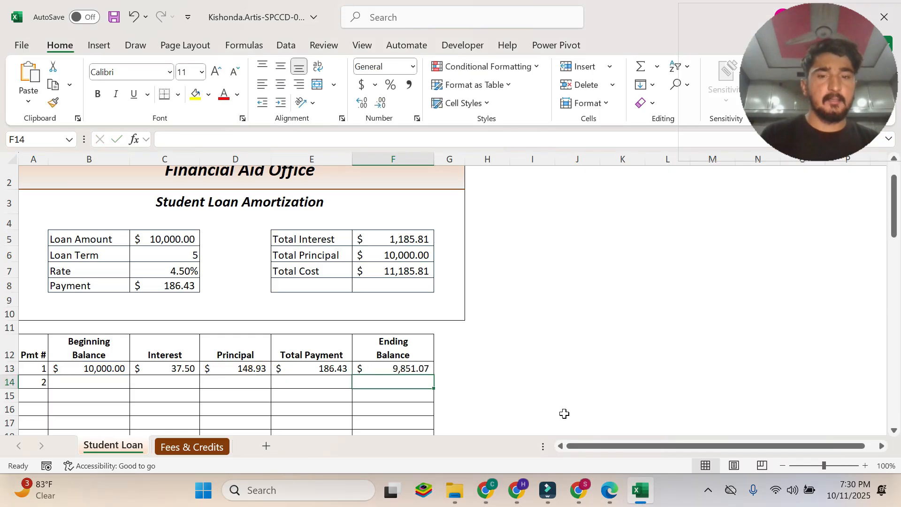
pyautogui.click(610, 491)
pyautogui.moveTo(515, 289); pyautogui.dragTo(642, 288)
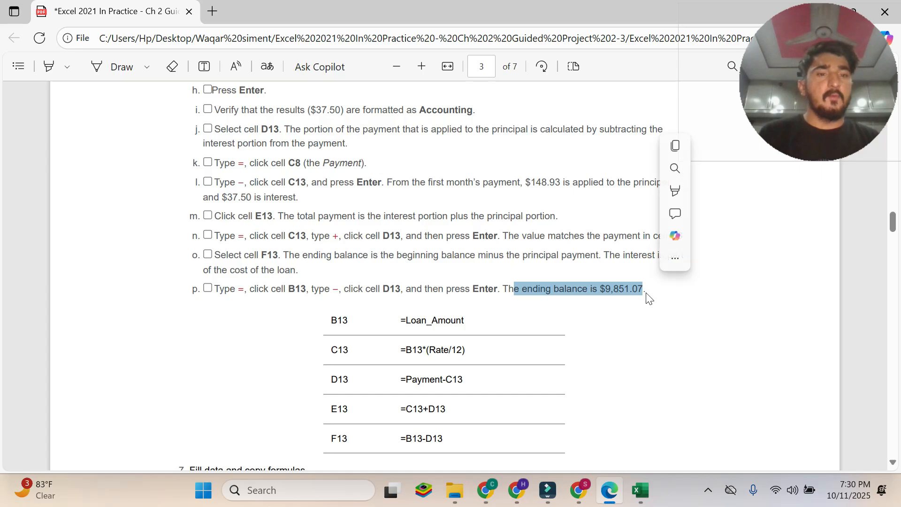
pyautogui.click(644, 489)
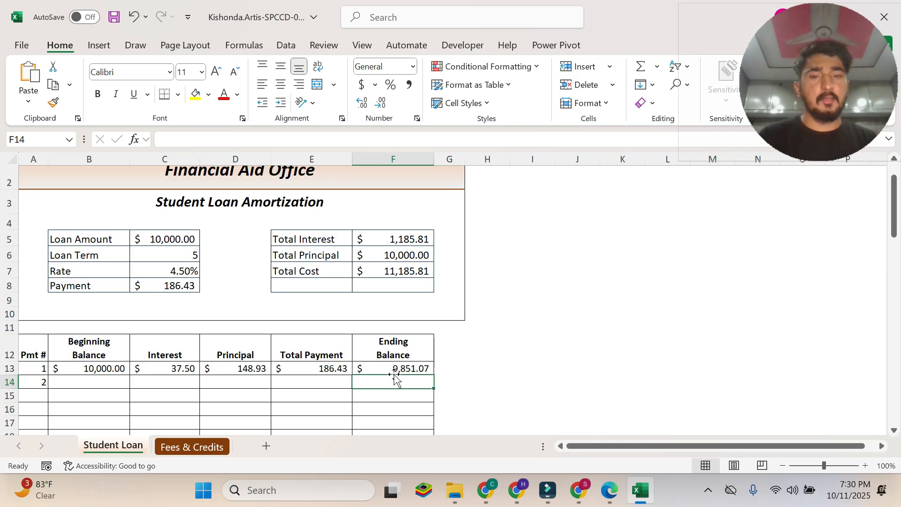
pyautogui.click(609, 489)
pyautogui.moveTo(645, 289); pyautogui.dragTo(601, 284)
pyautogui.click(613, 294)
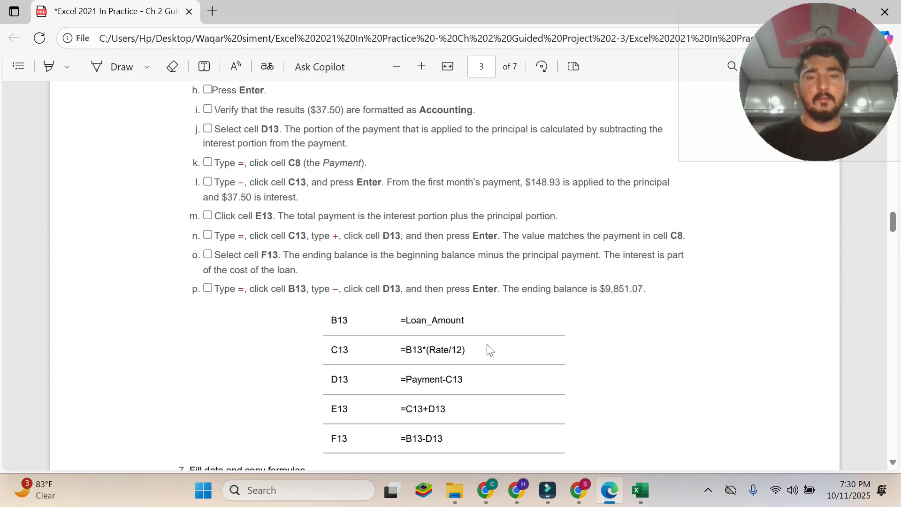
# Review the PDF's row 13 formula table and the section 7 instructions on filling data and copying formulas, including Figure 2-100.
pyautogui.scroll(-3, 490, 349)
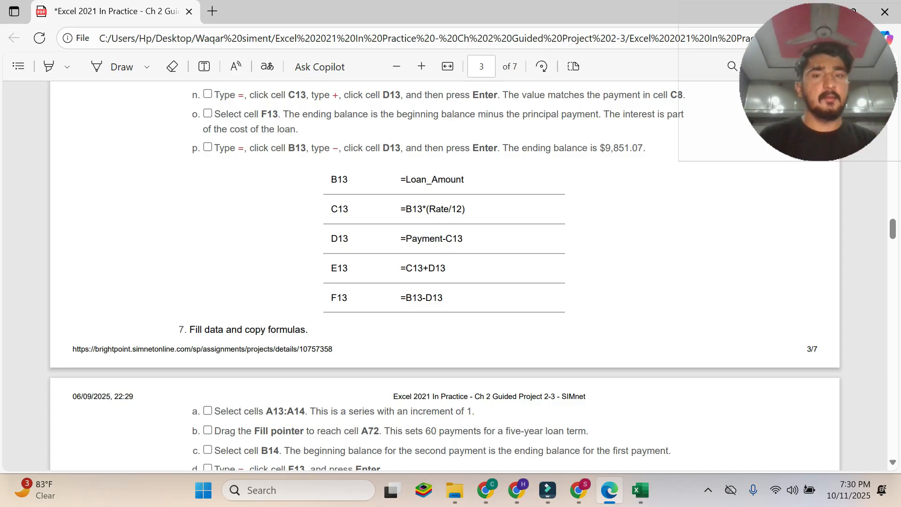
pyautogui.moveTo(397, 179); pyautogui.dragTo(442, 298)
pyautogui.click(566, 314)
pyautogui.scroll(-2, 571, 312)
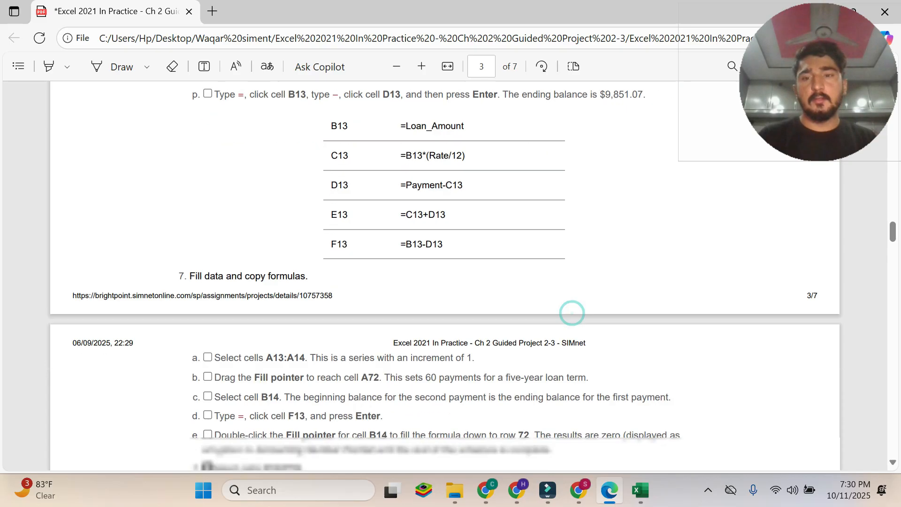
pyautogui.scroll(-2, 223, 324)
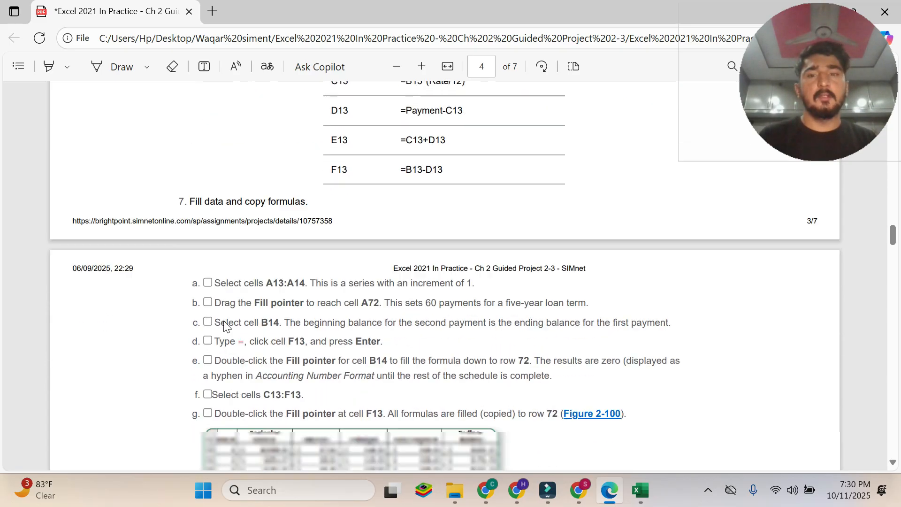
pyautogui.moveTo(190, 188); pyautogui.dragTo(300, 189)
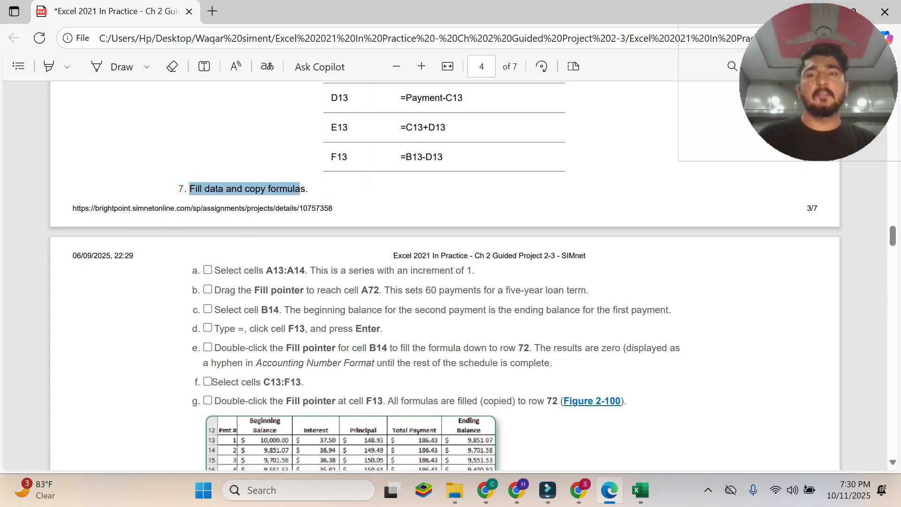
pyautogui.scroll(-6, 391, 221)
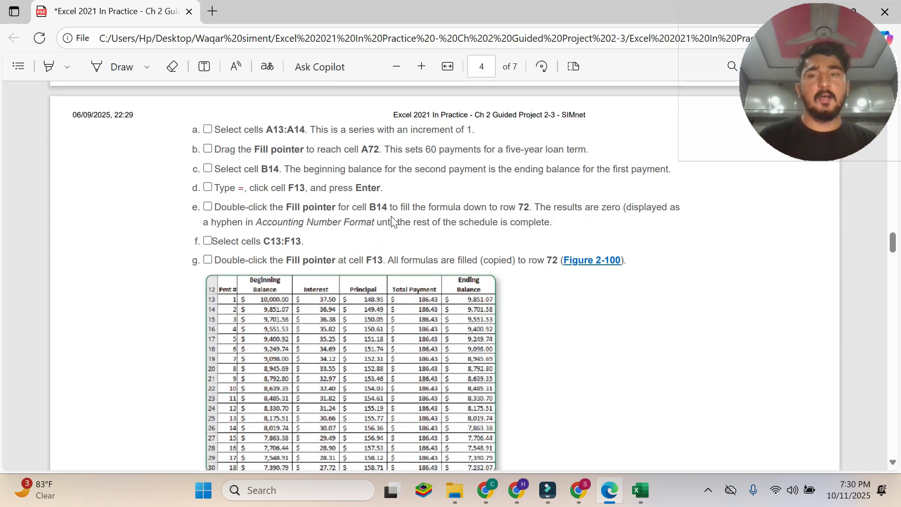
pyautogui.scroll(-1, 393, 221)
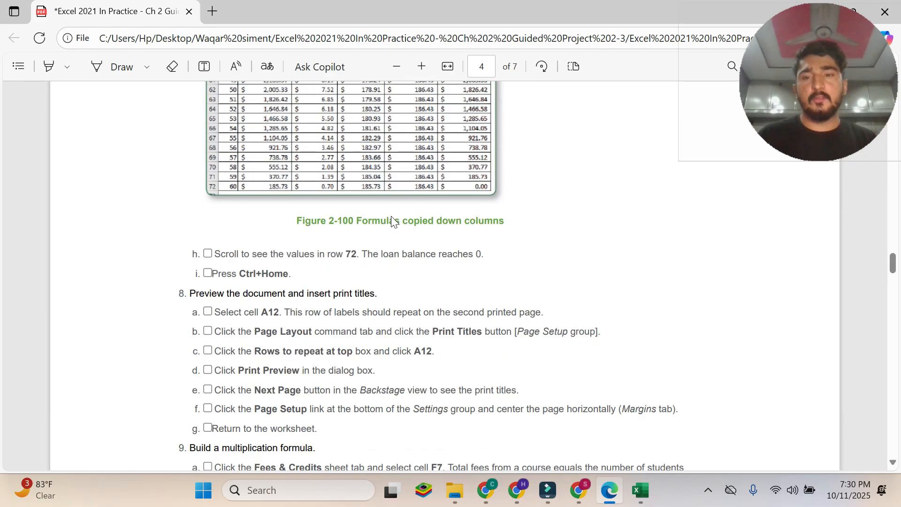
pyautogui.scroll(6, 393, 221)
pyautogui.scroll(3, 393, 221)
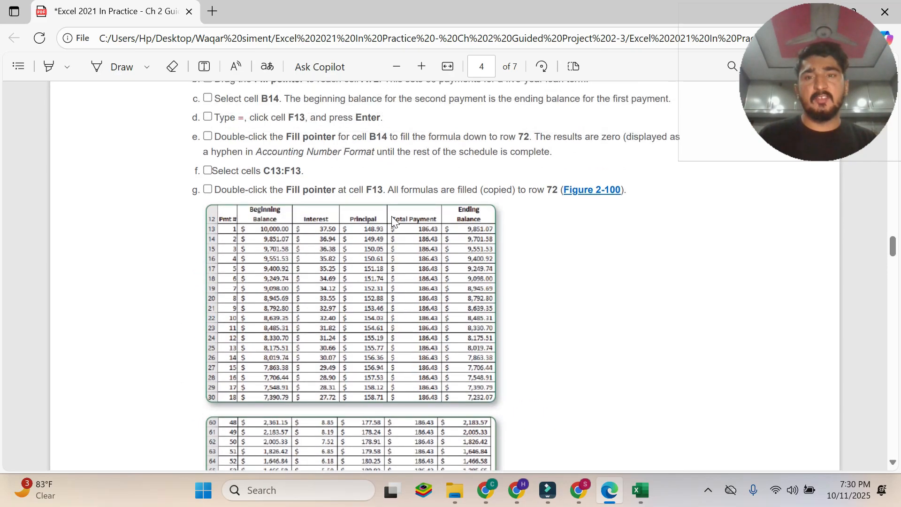
# Read instruction 7a in the PDF and select cells A13:A14 on the Student Loan sheet in Excel.
pyautogui.moveTo(214, 200); pyautogui.dragTo(475, 200)
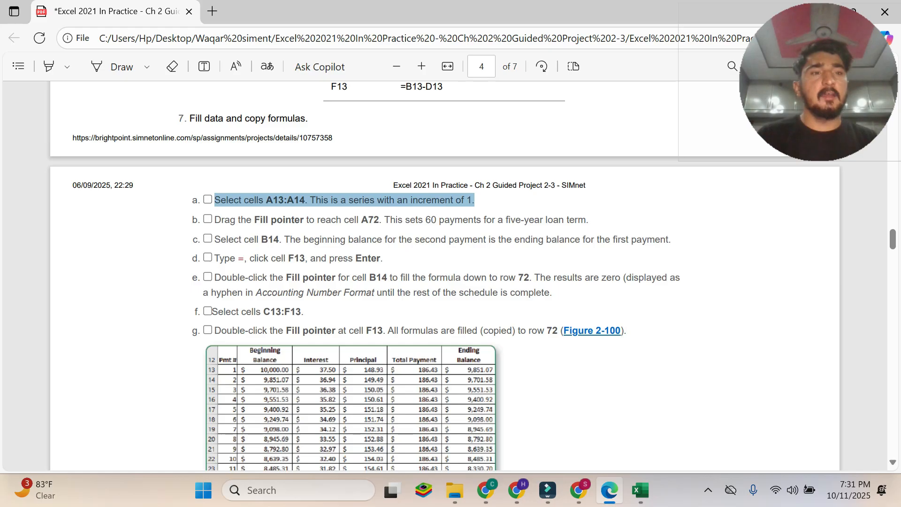
pyautogui.click(640, 491)
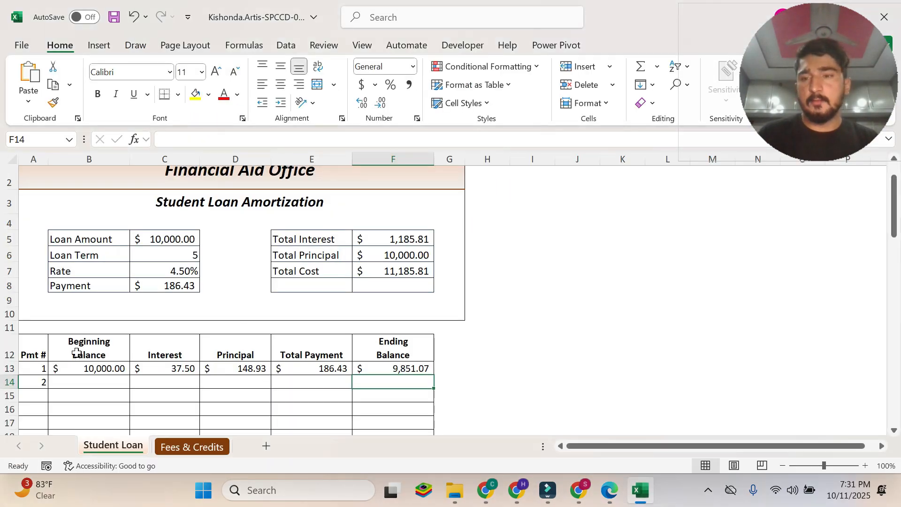
pyautogui.moveTo(40, 369); pyautogui.dragTo(40, 381)
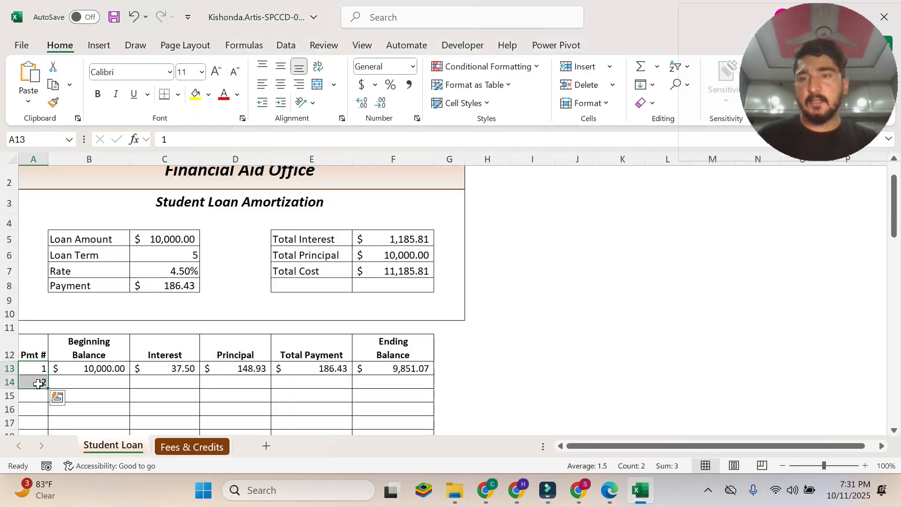
# Read instruction 7b in the PDF and fill the payment number series from A13:A14 down to A72 in Excel.
pyautogui.click(614, 497)
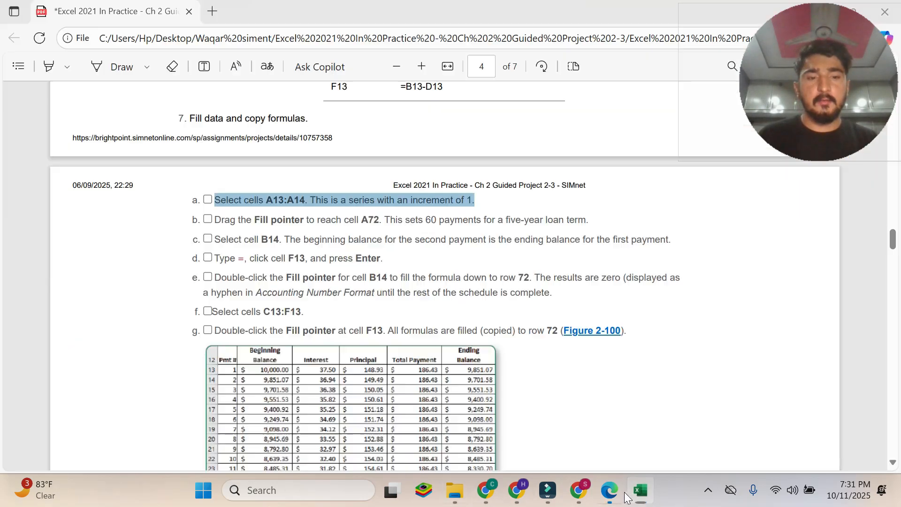
pyautogui.click(616, 497)
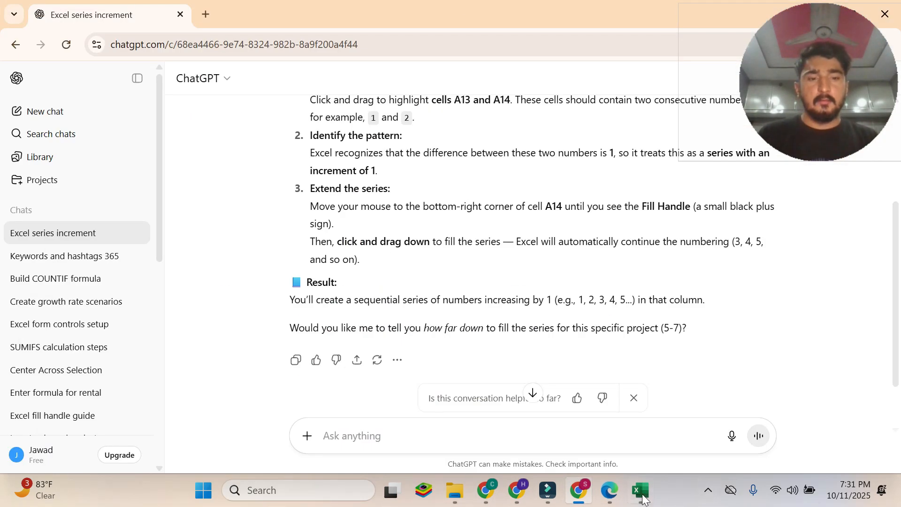
pyautogui.click(611, 493)
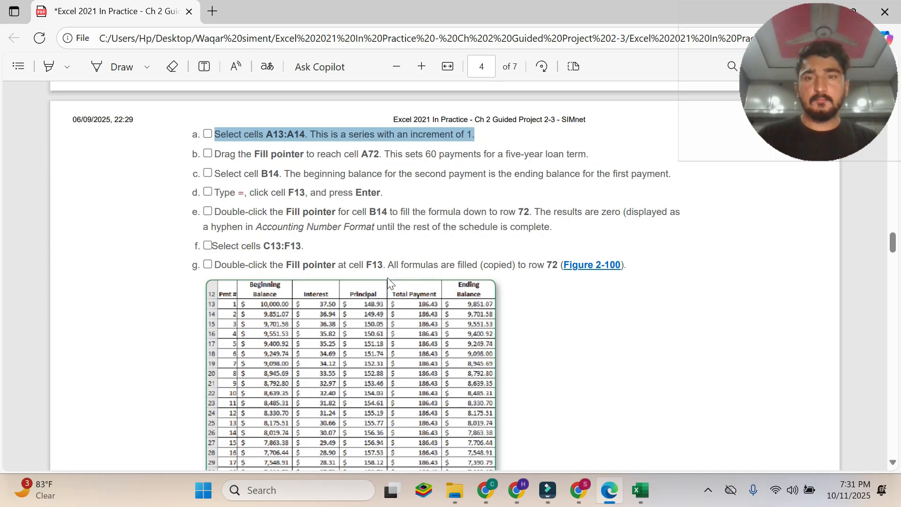
pyautogui.moveTo(215, 219); pyautogui.dragTo(588, 221)
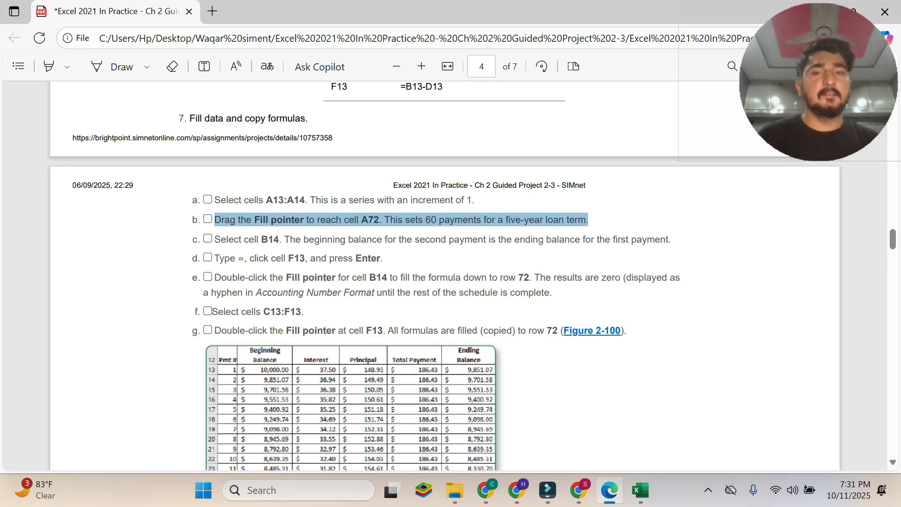
pyautogui.click(640, 491)
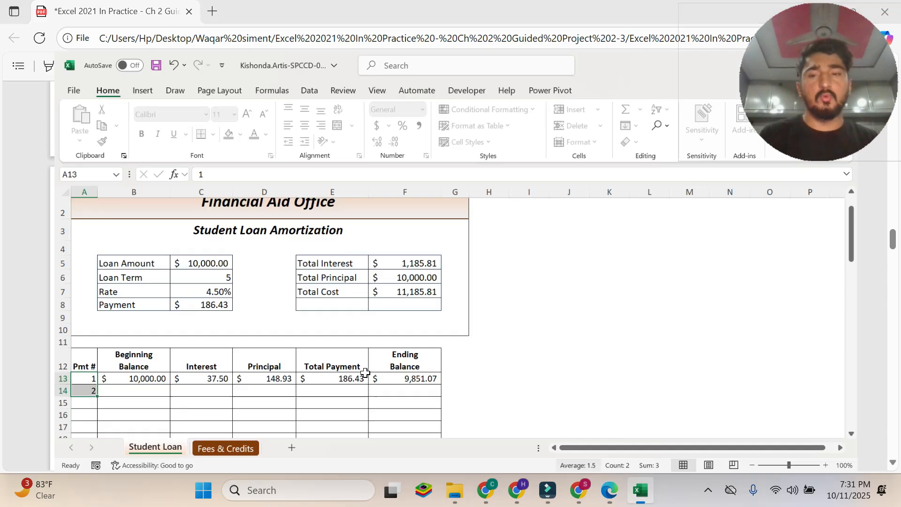
pyautogui.moveTo(48, 388); pyautogui.dragTo(35, 417)
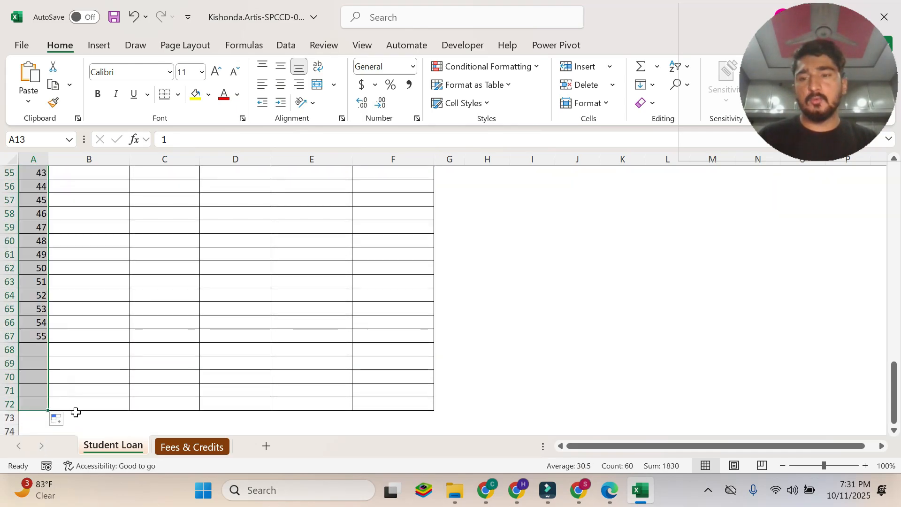
# Read instruction 7c in the PDF and select cell B14 on the Student Loan sheet in Excel.
pyautogui.click(609, 490)
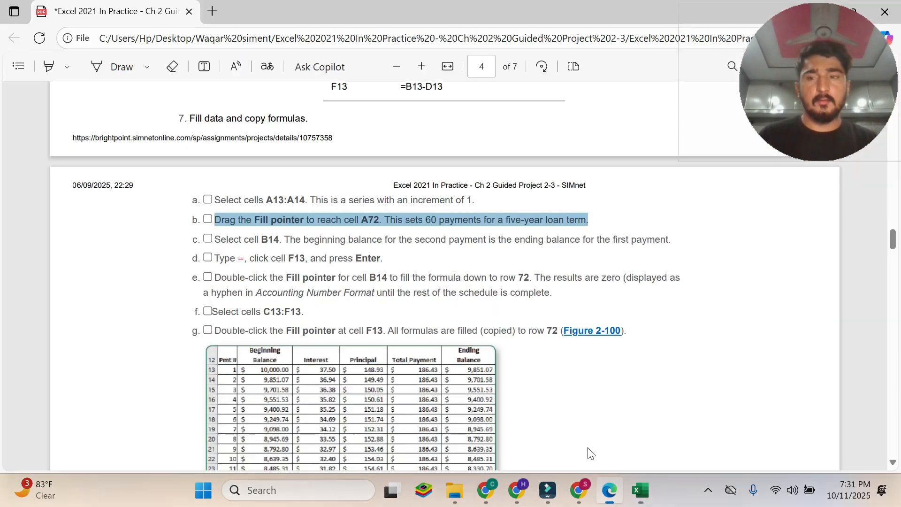
pyautogui.moveTo(215, 239); pyautogui.dragTo(668, 241)
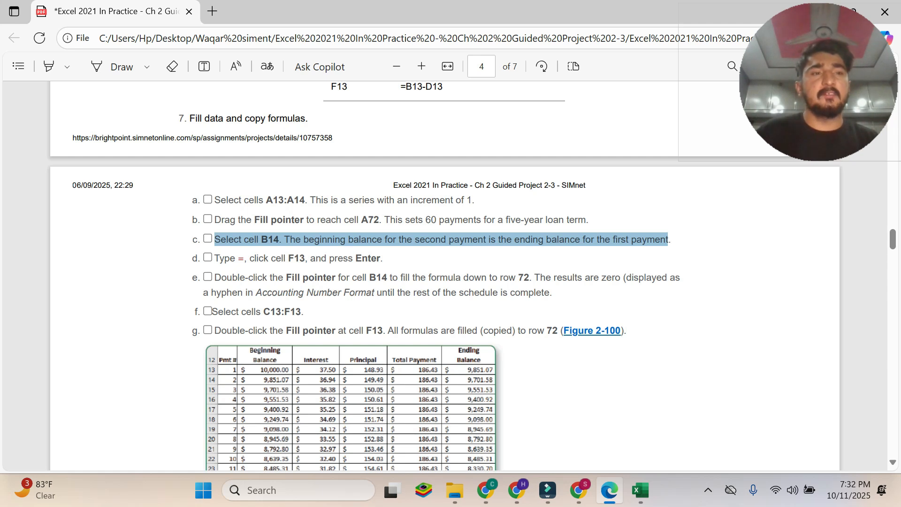
pyautogui.click(640, 490)
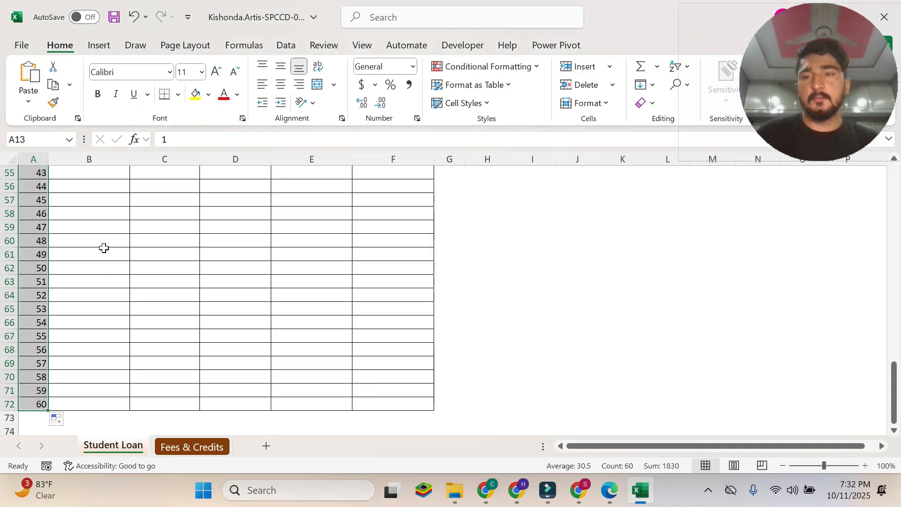
pyautogui.scroll(2, 104, 248)
pyautogui.scroll(13, 104, 247)
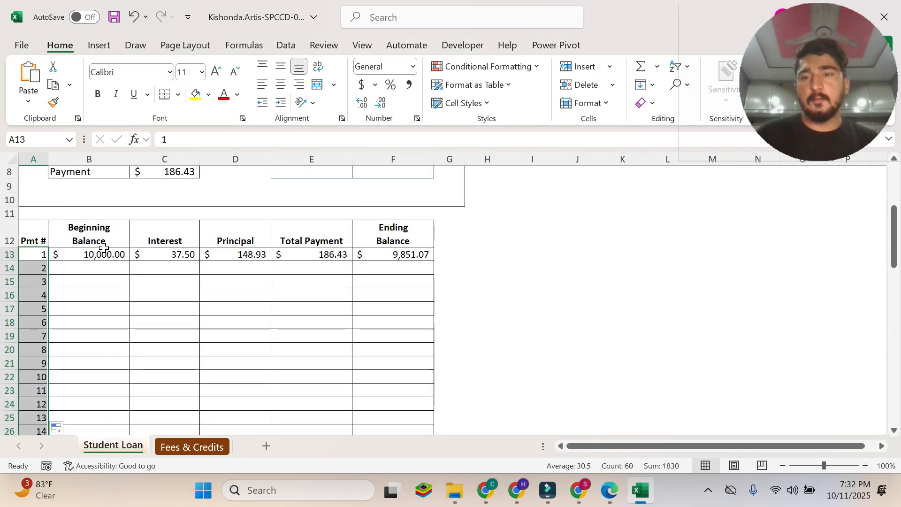
pyautogui.click(101, 272)
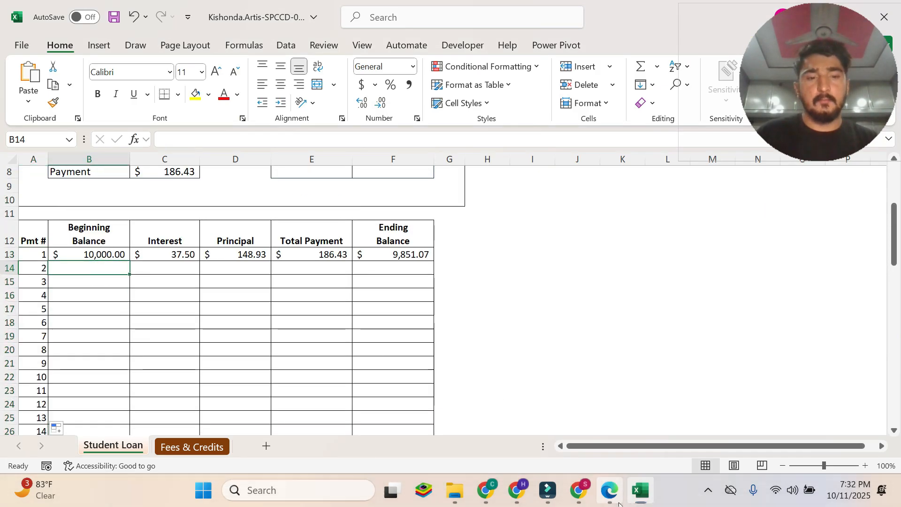
# Read instruction 7d in the PDF and enter the formula =F13 in Excel cell B14.
pyautogui.click(609, 490)
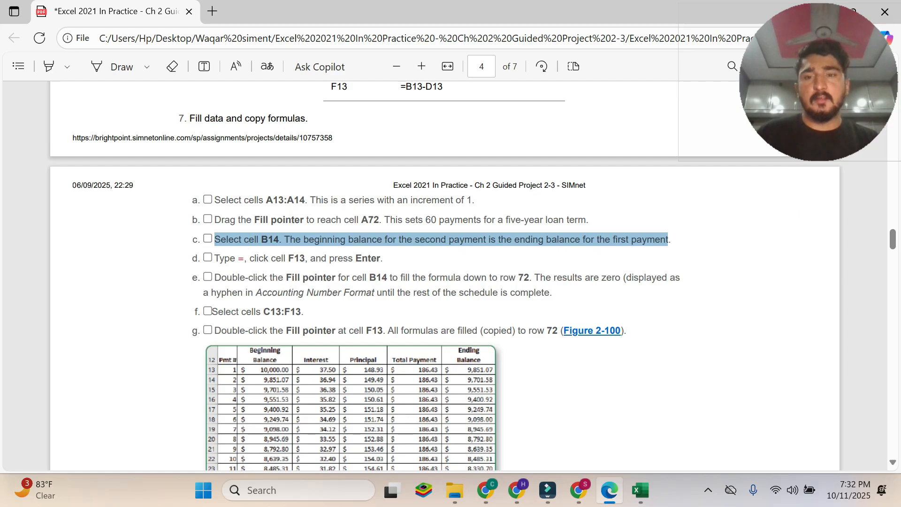
pyautogui.moveTo(214, 258); pyautogui.dragTo(381, 258)
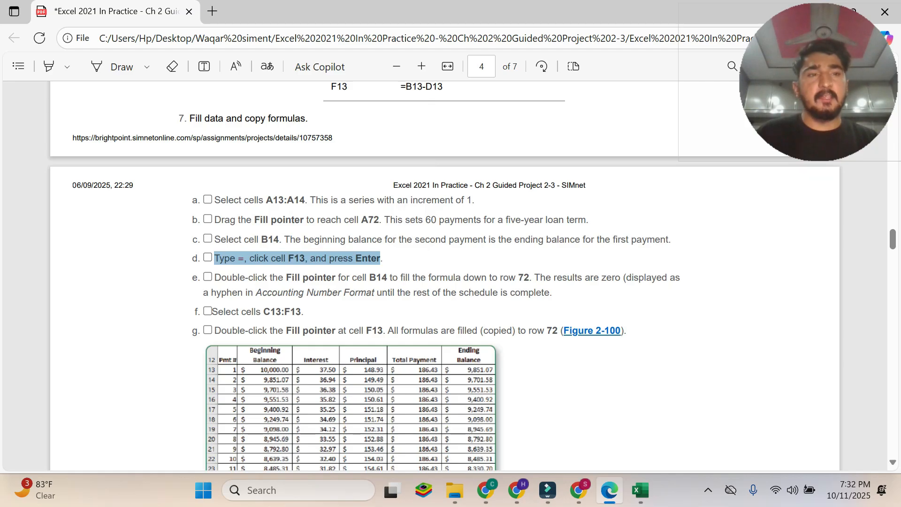
pyautogui.click(631, 491)
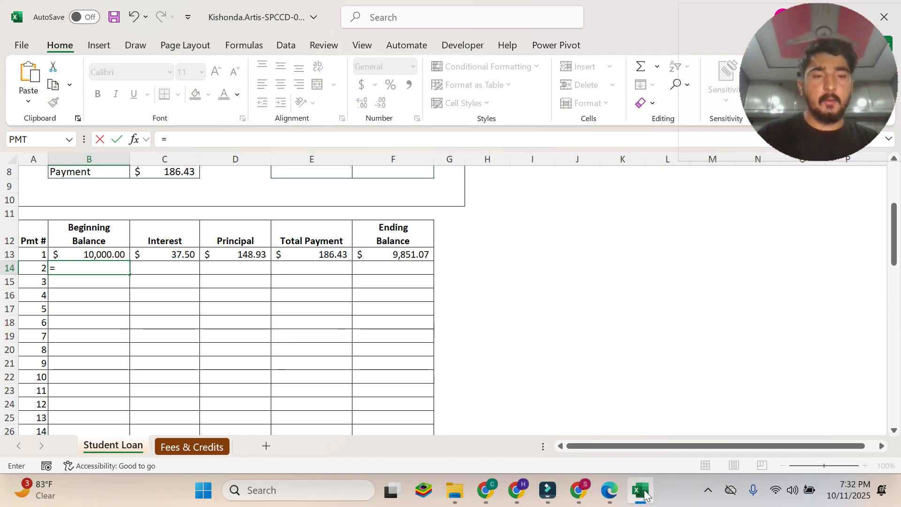
pyautogui.hotkey('alt', 'Tab')
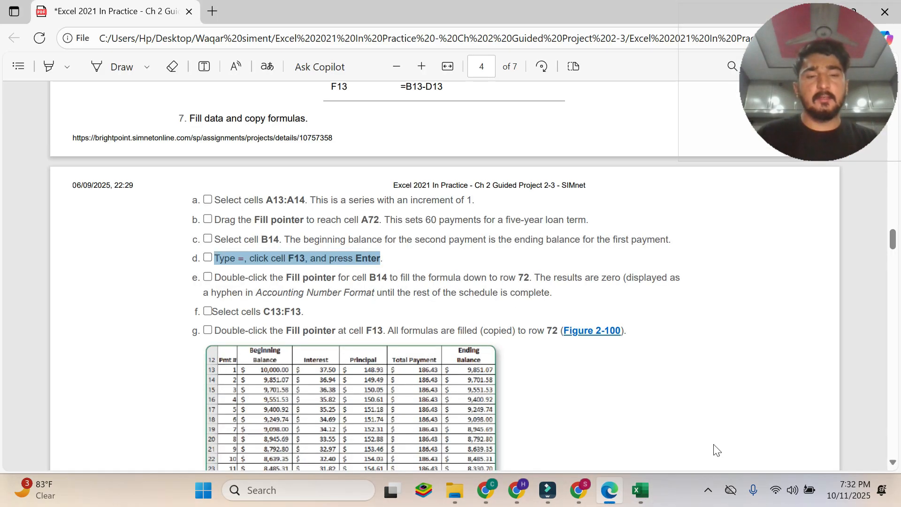
pyautogui.click(640, 491)
pyautogui.write('=')
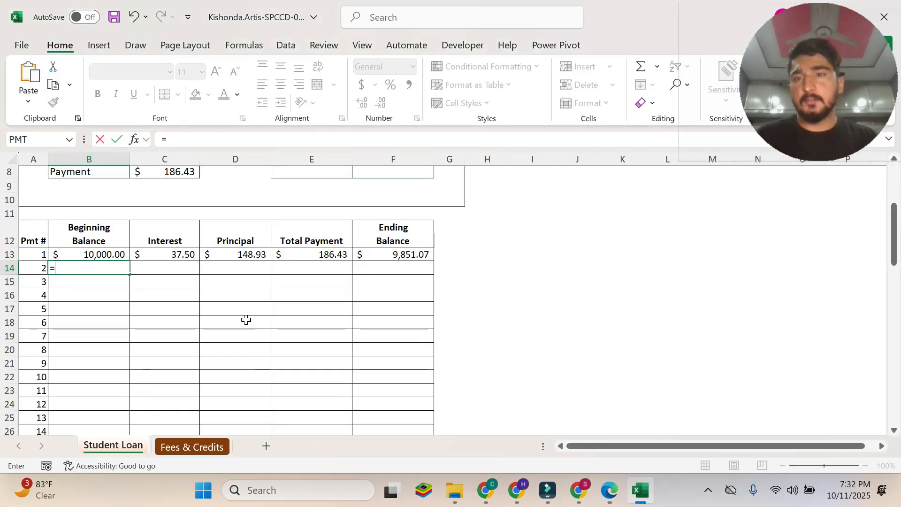
pyautogui.click(405, 259)
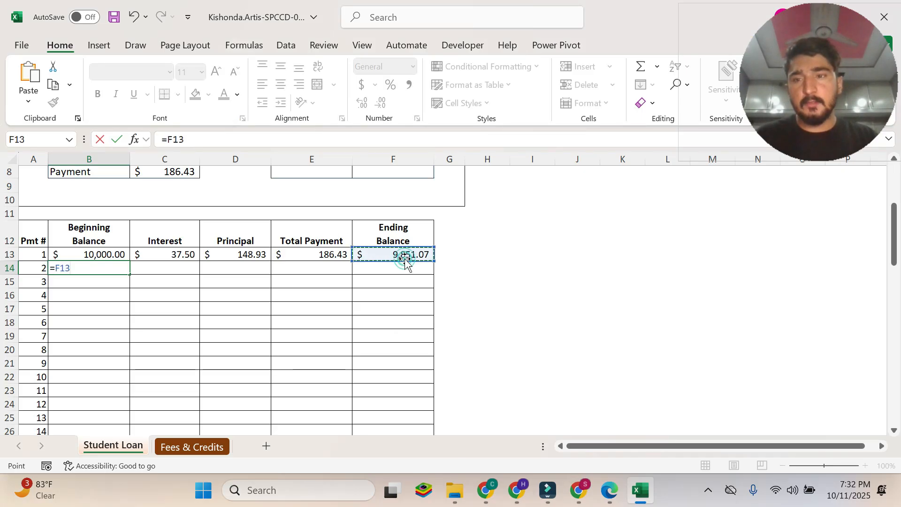
pyautogui.press('Return')
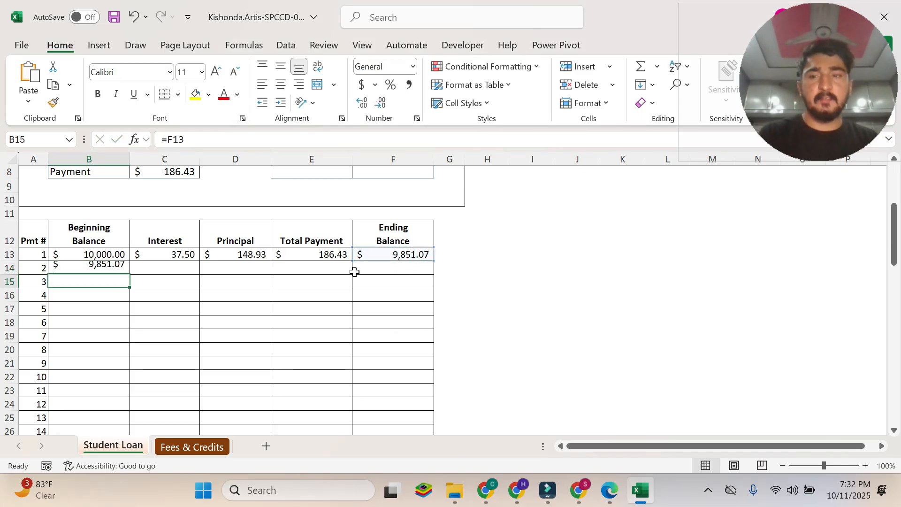
# Read instruction 7e in the PDF and fill the B14 formula down the Beginning Balance column to row 72 in Excel.
pyautogui.click(609, 491)
pyautogui.click(421, 281)
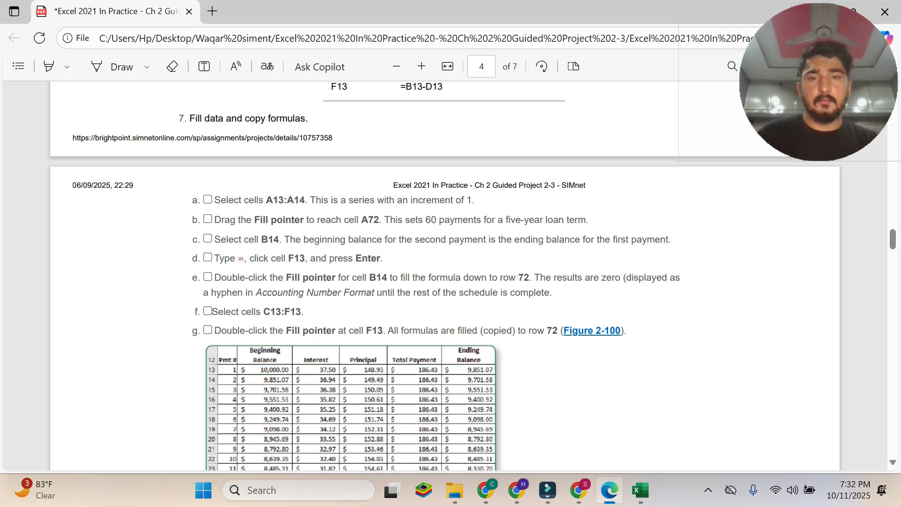
pyautogui.moveTo(214, 276); pyautogui.dragTo(551, 292)
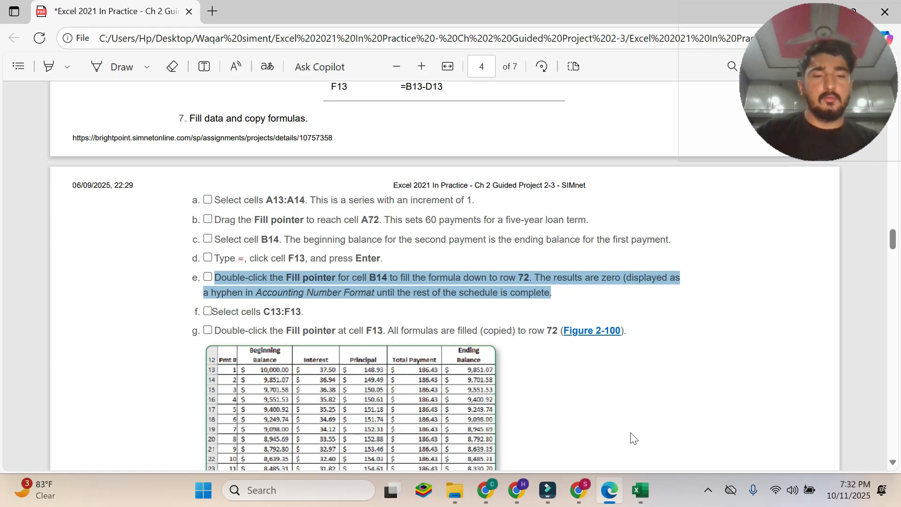
pyautogui.click(638, 491)
pyautogui.click(120, 269)
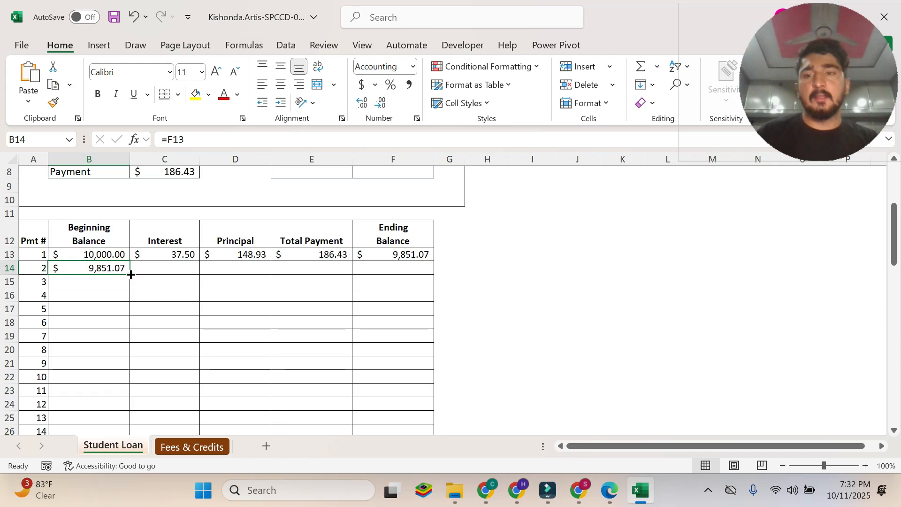
pyautogui.doubleClick(130, 274)
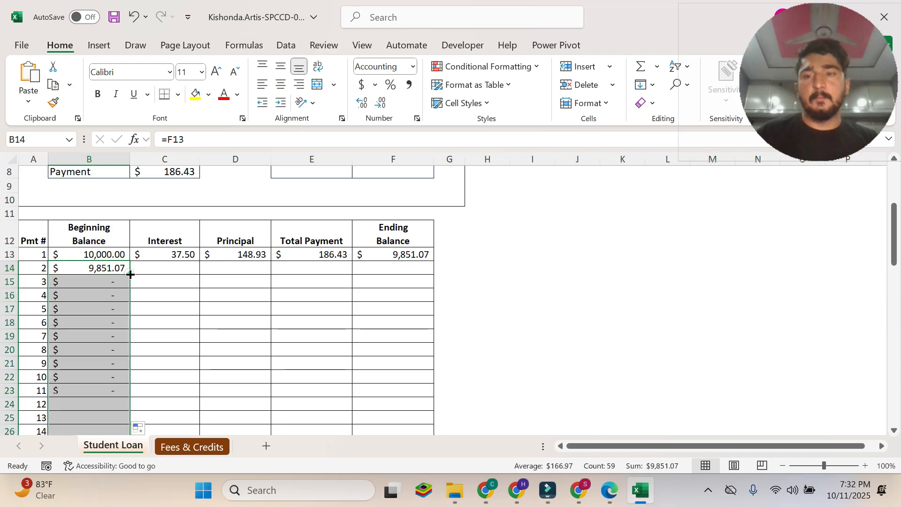
# Check the filled Beginning Balance column in Excel against the PDF's instruction 7e note about zero results shown as hyphens.
pyautogui.scroll(-8, 94, 338)
pyautogui.scroll(-10, 95, 341)
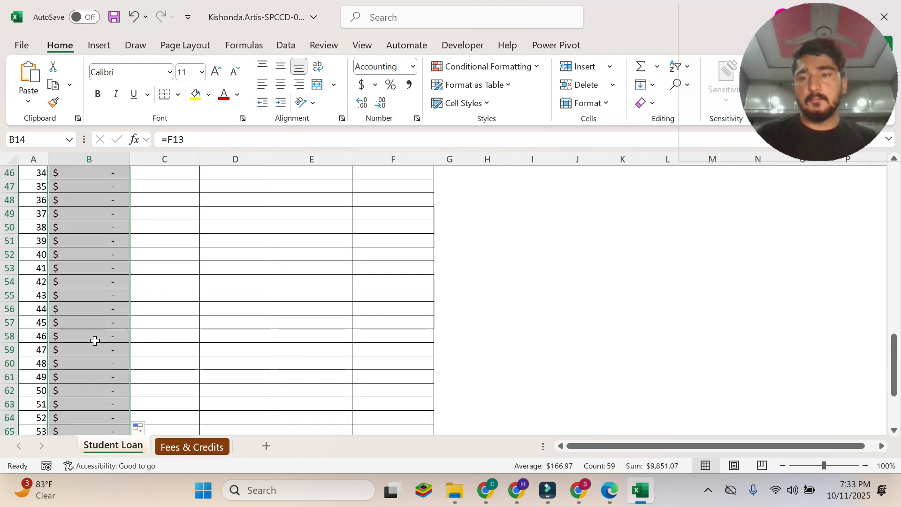
pyautogui.scroll(6, 94, 341)
pyautogui.scroll(14, 95, 340)
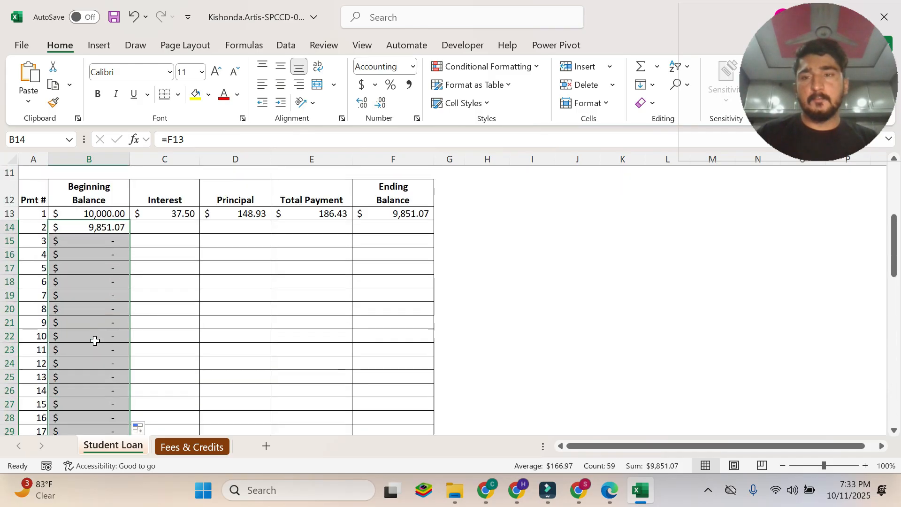
pyautogui.scroll(-3, 94, 339)
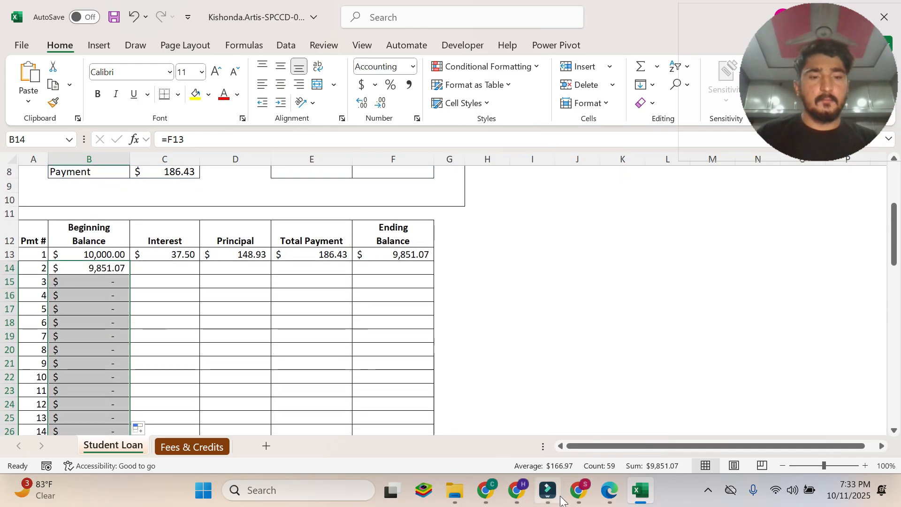
pyautogui.click(609, 491)
pyautogui.click(213, 312)
pyautogui.moveTo(534, 277); pyautogui.dragTo(551, 292)
pyautogui.hotkey('alt', 'Tab')
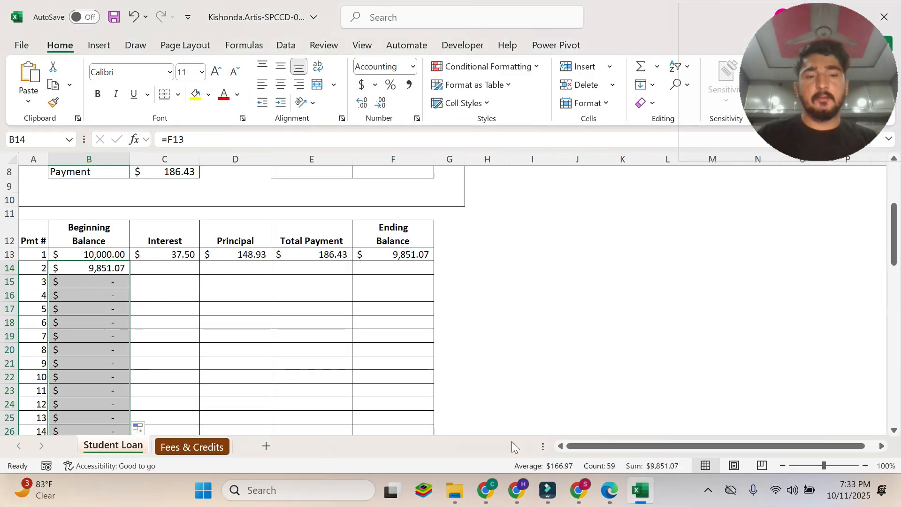
# Read instruction 7f in the PDF and select cells C13:F13 on the Student Loan sheet in Excel.
pyautogui.click(609, 490)
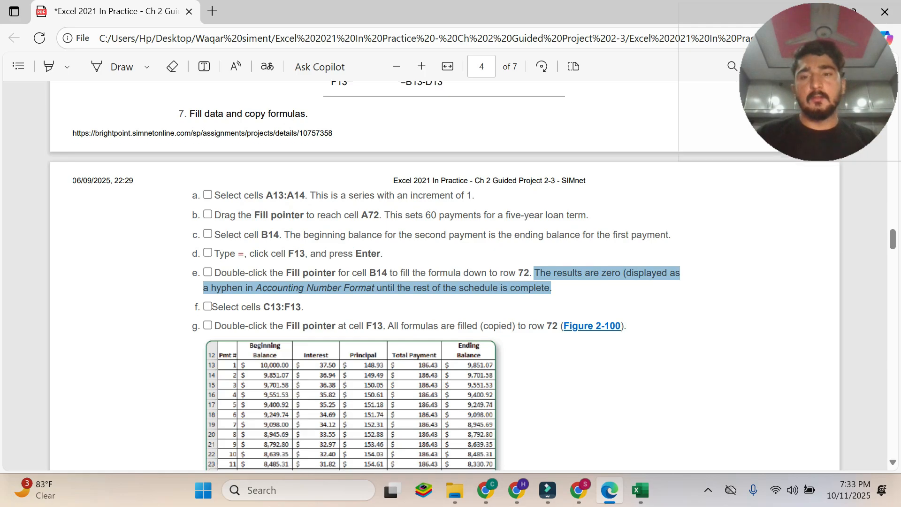
pyautogui.scroll(-2, 375, 282)
pyautogui.click(218, 242)
pyautogui.moveTo(212, 241); pyautogui.dragTo(304, 242)
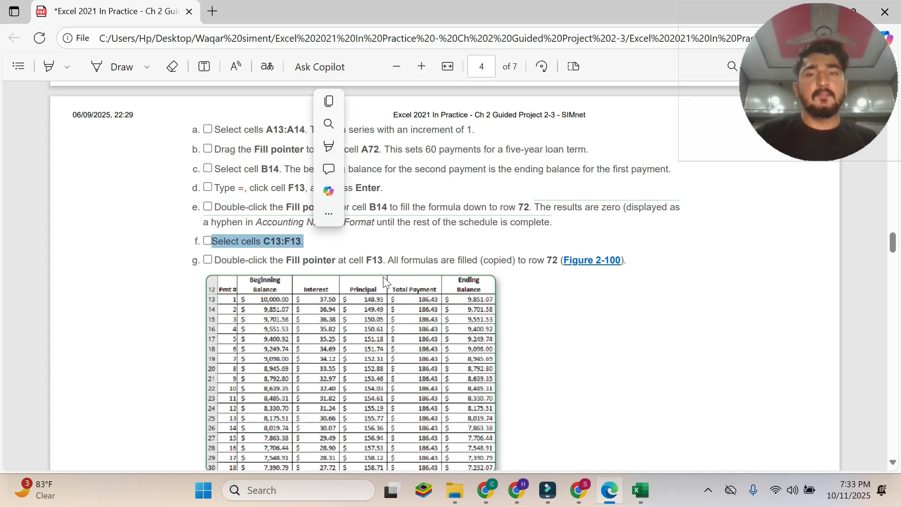
pyautogui.click(640, 491)
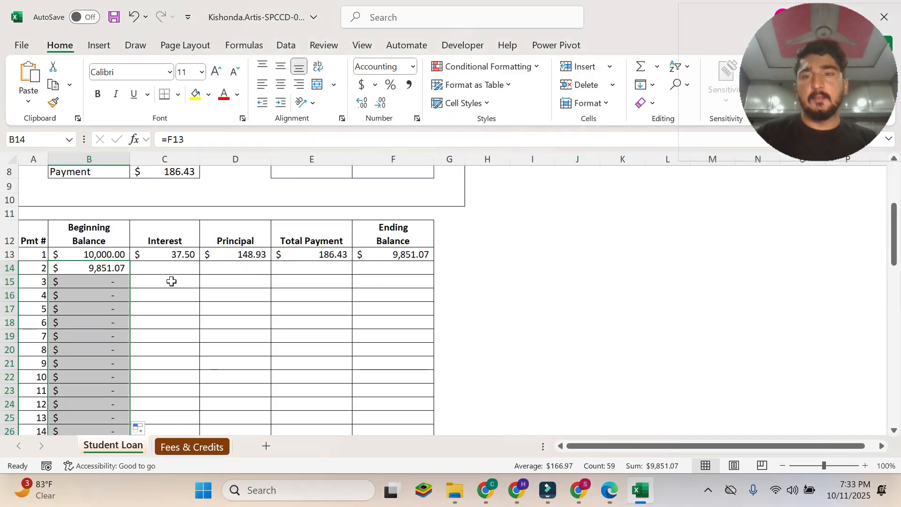
pyautogui.click(167, 268)
pyautogui.moveTo(171, 254); pyautogui.dragTo(375, 254)
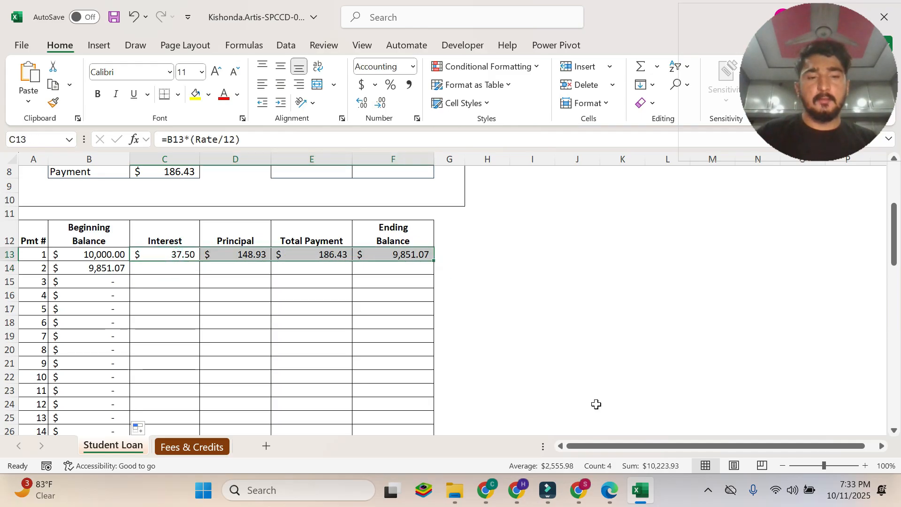
# Review instruction 7g and the completed schedule in Figure 2-100 in the PDF, and return to the Excel workbook.
pyautogui.click(609, 491)
pyautogui.click(371, 258)
pyautogui.moveTo(215, 260); pyautogui.dragTo(624, 260)
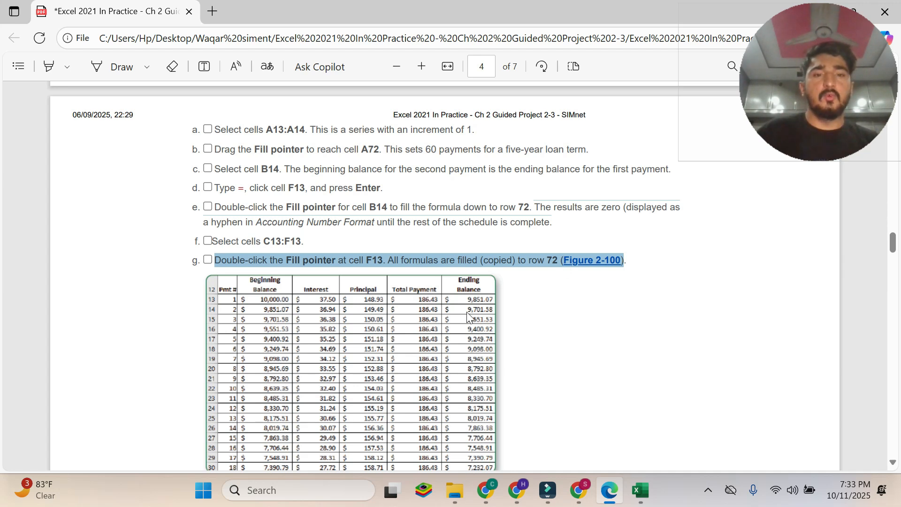
pyautogui.scroll(-3, 490, 306)
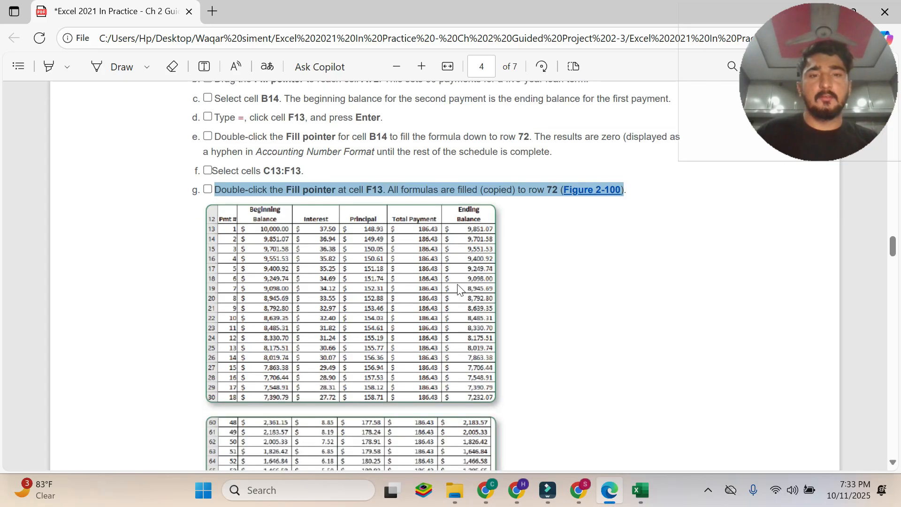
pyautogui.scroll(-5, 438, 263)
pyautogui.scroll(5, 441, 227)
pyautogui.scroll(-4, 440, 226)
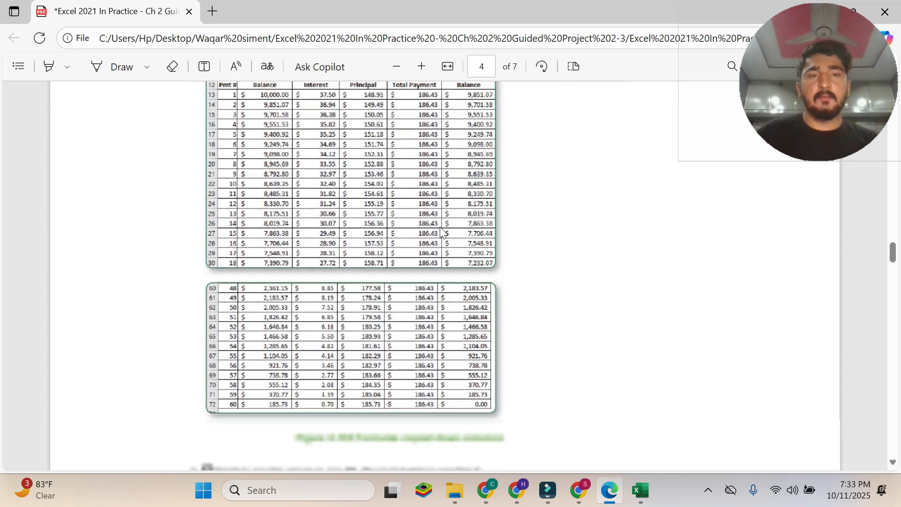
pyautogui.scroll(5, 342, 301)
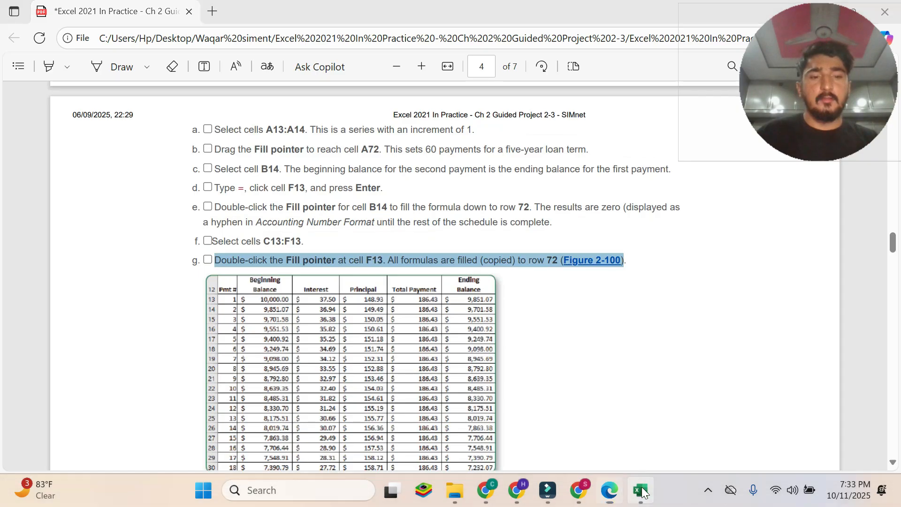
pyautogui.click(640, 491)
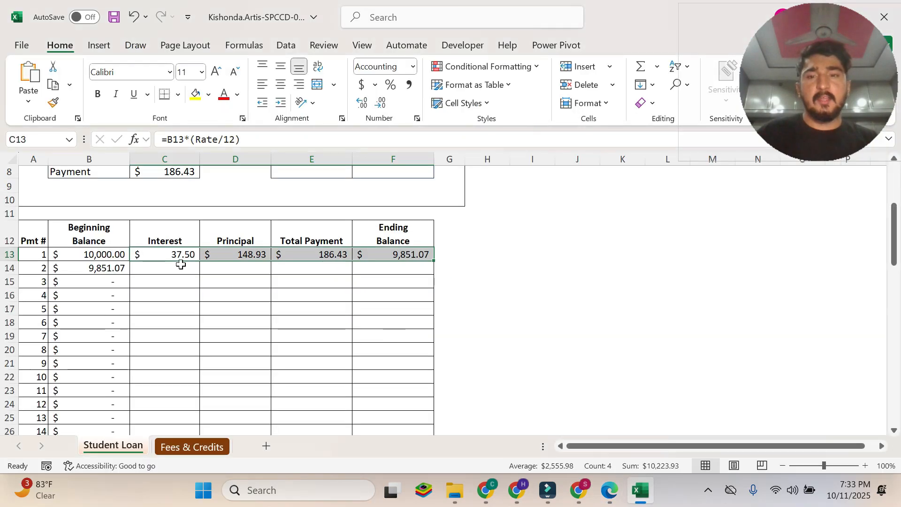
# Fill the C13:F13 formulas down to row 72 in Excel, and compare the schedule with Figure 2-100 in the PDF.
pyautogui.doubleClick(434, 261)
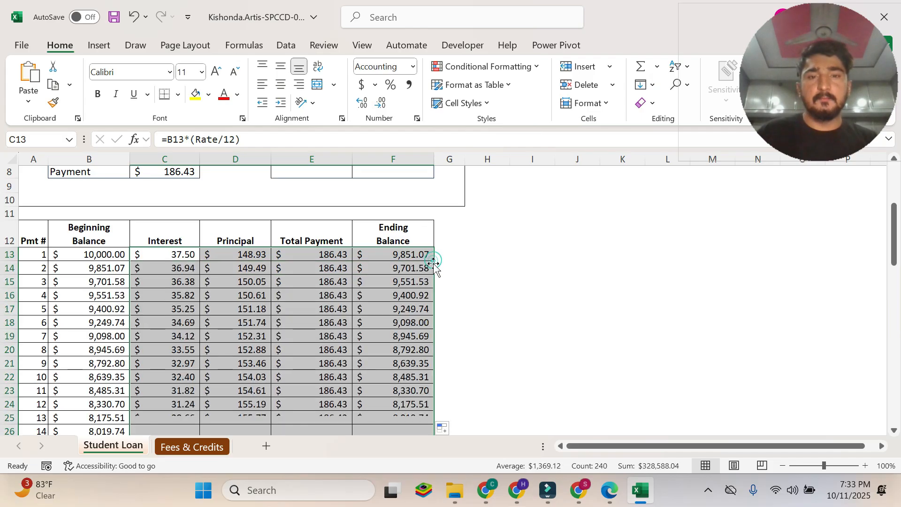
pyautogui.click(609, 491)
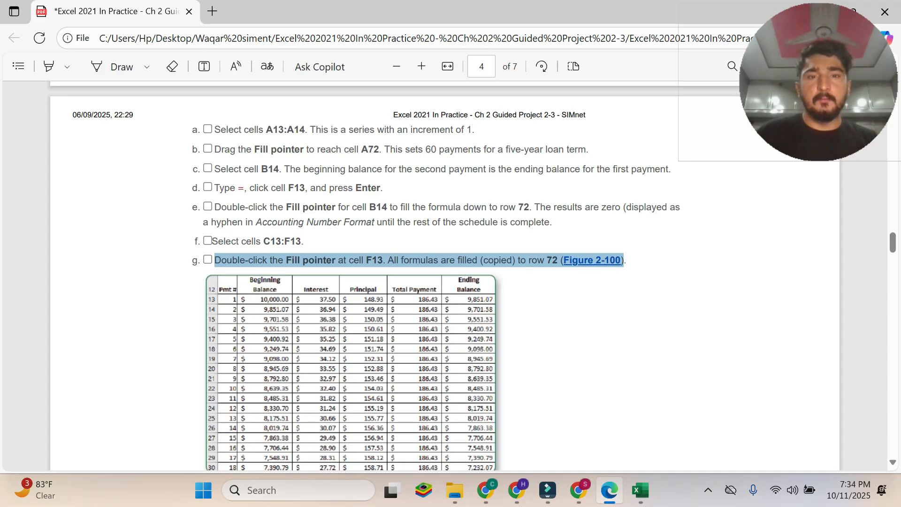
pyautogui.moveTo(443, 223); pyautogui.dragTo(549, 222)
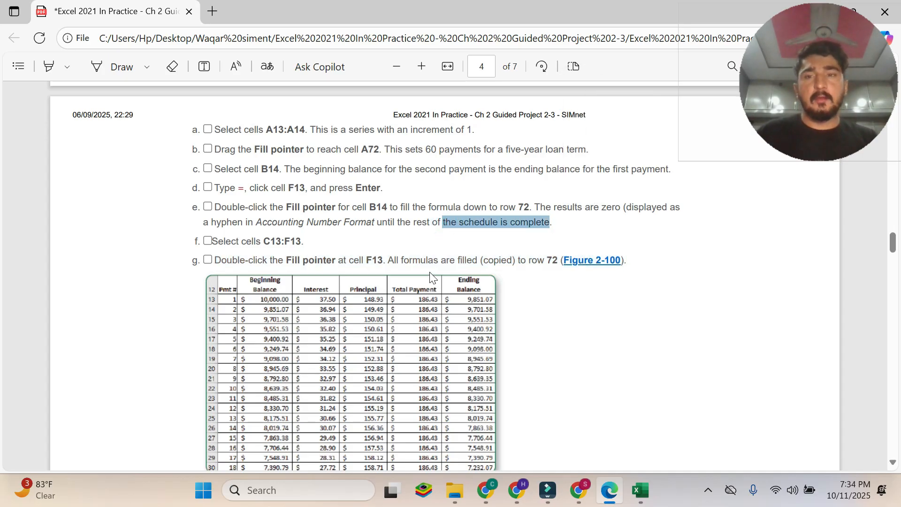
pyautogui.scroll(-10, 430, 274)
pyautogui.scroll(6, 430, 274)
pyautogui.scroll(-5, 429, 271)
pyautogui.scroll(8, 430, 272)
pyautogui.scroll(-6, 429, 272)
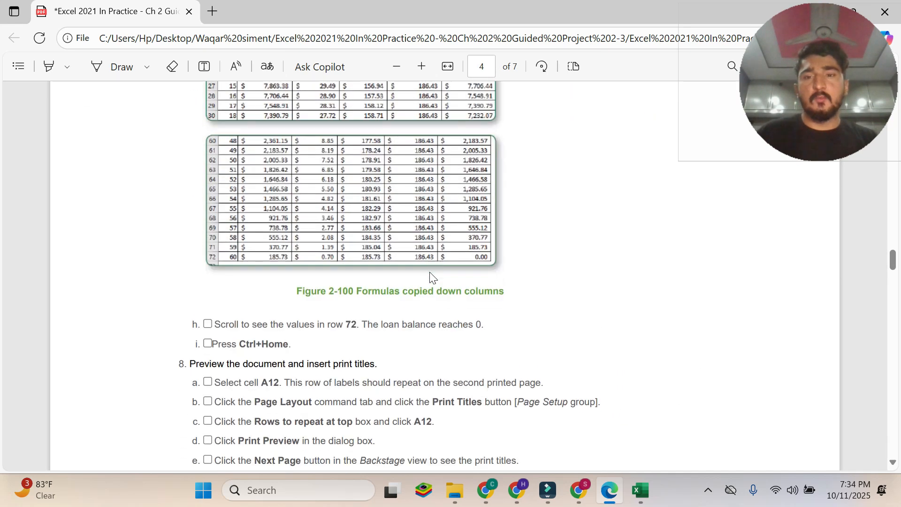
# Read instruction 7h in the PDF, examine the row 72 values and ending balance in Excel, and return to the PDF.
pyautogui.moveTo(214, 324); pyautogui.dragTo(483, 325)
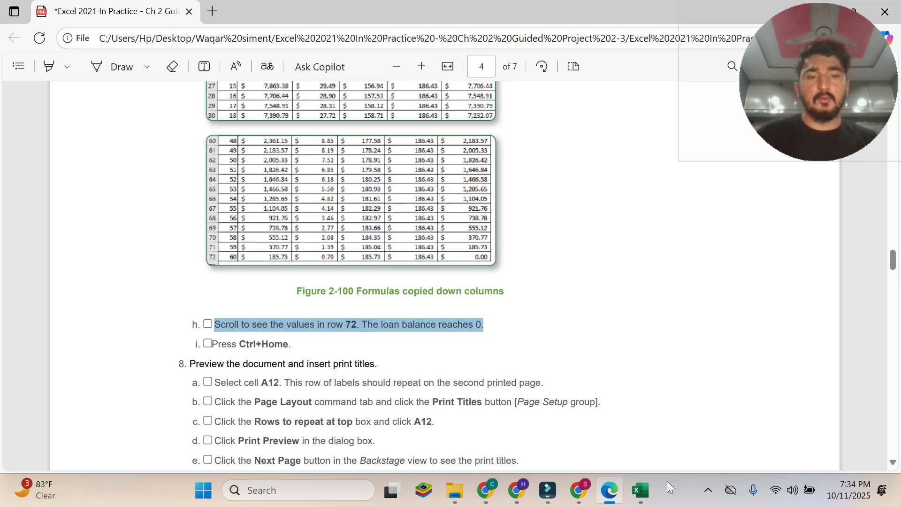
pyautogui.click(641, 491)
pyautogui.scroll(-15, 459, 294)
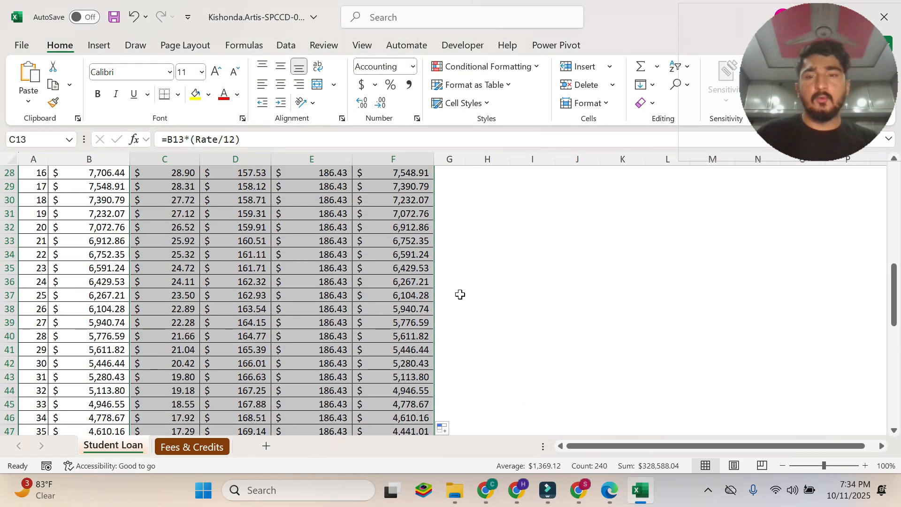
pyautogui.scroll(-7, 460, 294)
pyautogui.scroll(4, 460, 294)
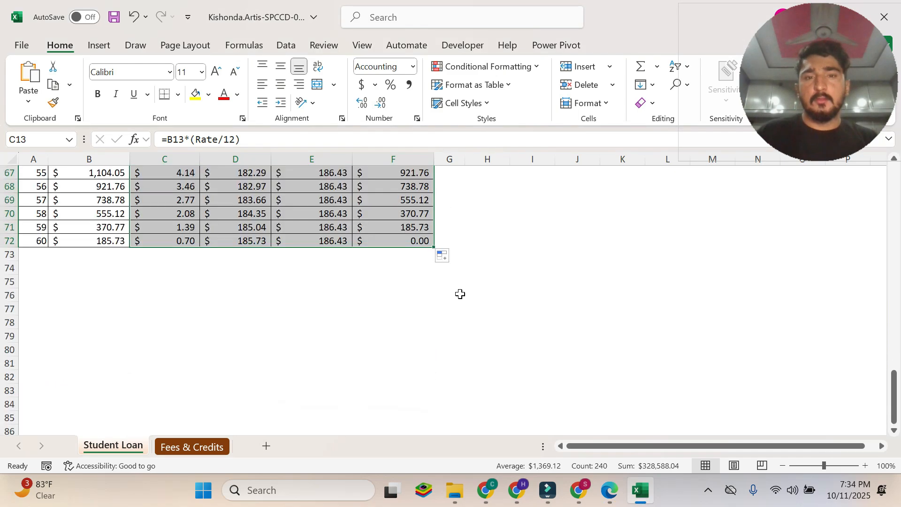
pyautogui.click(419, 323)
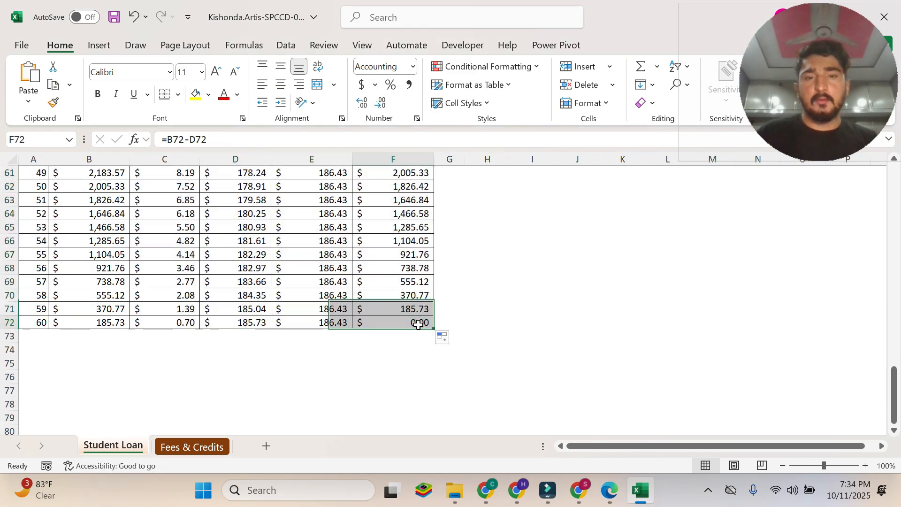
pyautogui.scroll(6, 466, 304)
pyautogui.scroll(13, 466, 304)
pyautogui.scroll(-18, 466, 304)
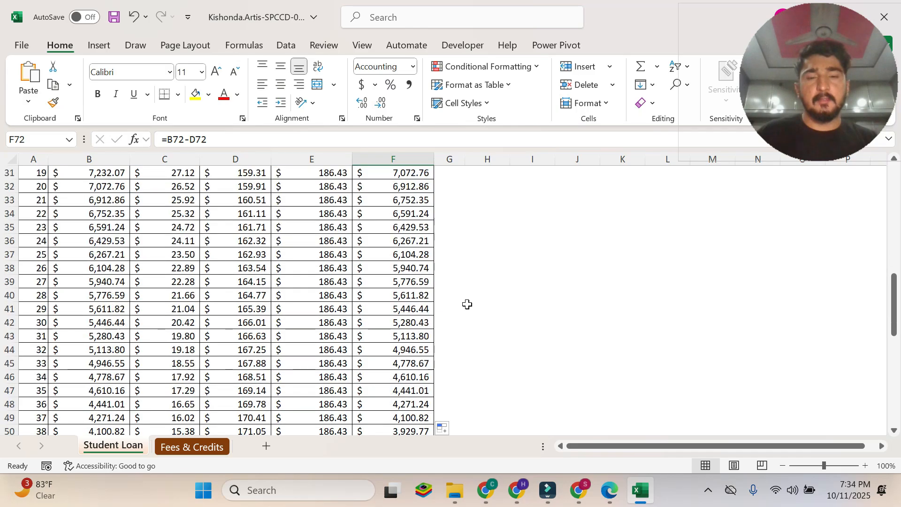
pyautogui.scroll(-1, 467, 304)
pyautogui.hotkey('alt', 'Tab')
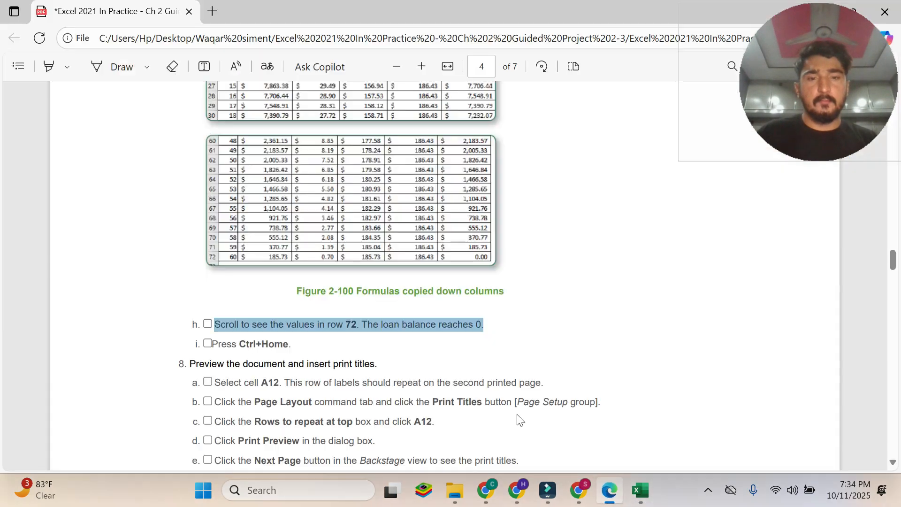
# Read instruction 7i in the PDF, move to cell A72 on the Student Loan sheet in Excel, and return to the PDF.
pyautogui.click(339, 309)
pyautogui.moveTo(211, 344); pyautogui.dragTo(292, 344)
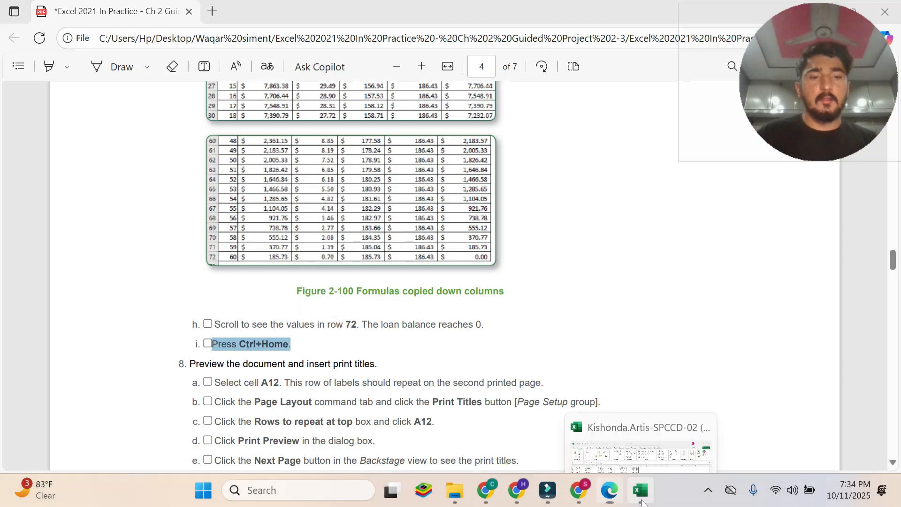
pyautogui.click(641, 502)
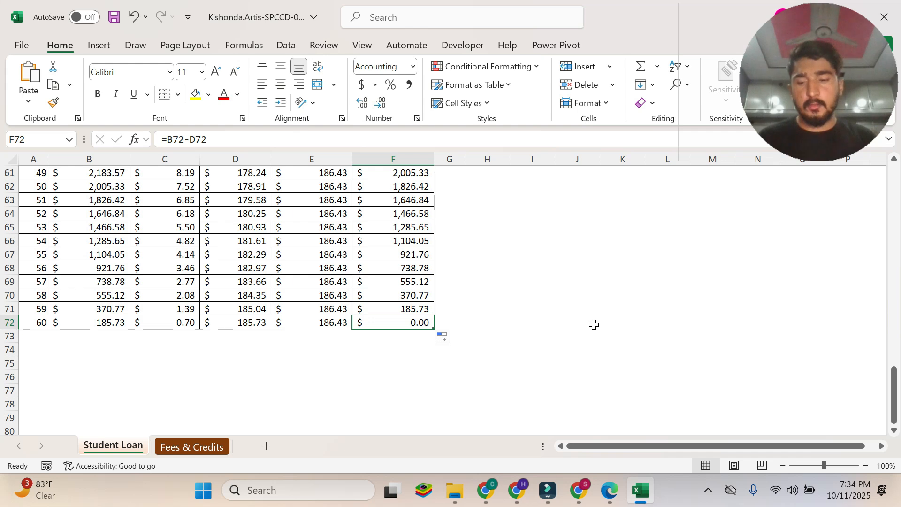
pyautogui.press('Home')
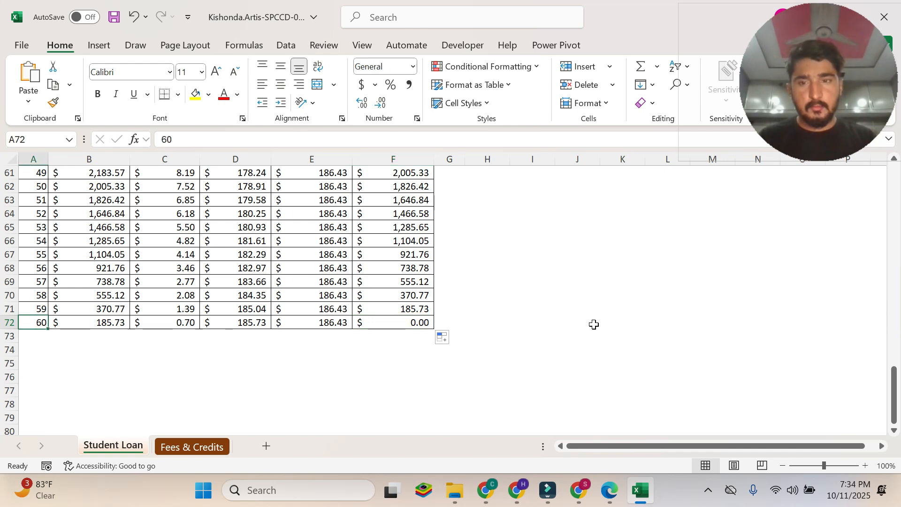
pyautogui.click(610, 492)
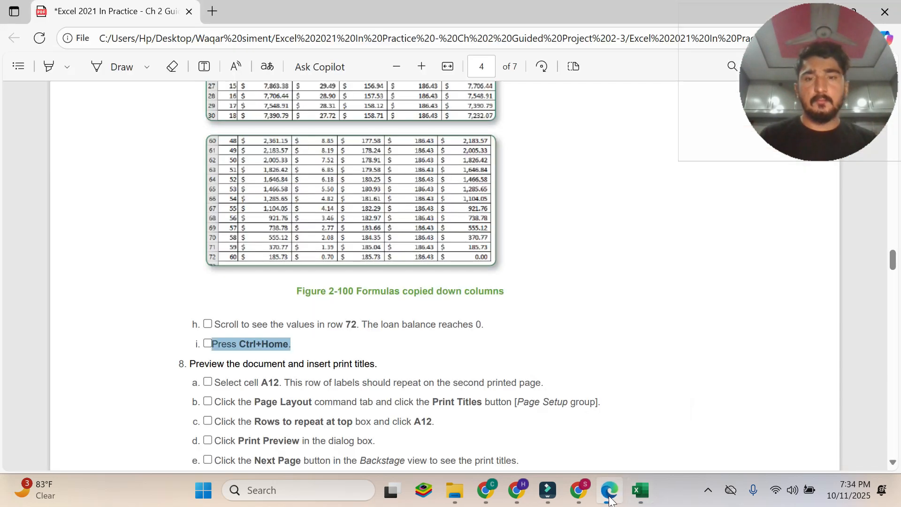
# Read instructions 8 and 8a in the PDF and select cell A12 on the Student Loan sheet in Excel.
pyautogui.scroll(-6, 464, 243)
pyautogui.scroll(3, 466, 242)
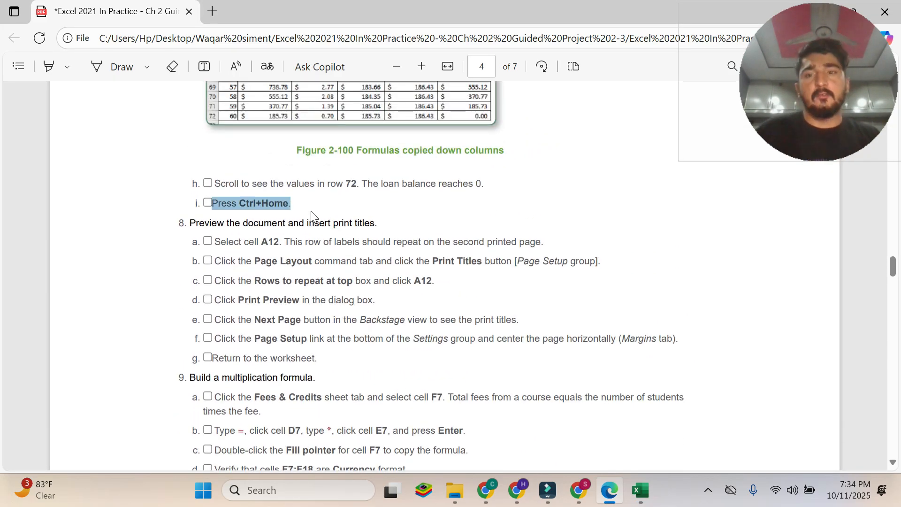
pyautogui.moveTo(189, 224); pyautogui.dragTo(375, 224)
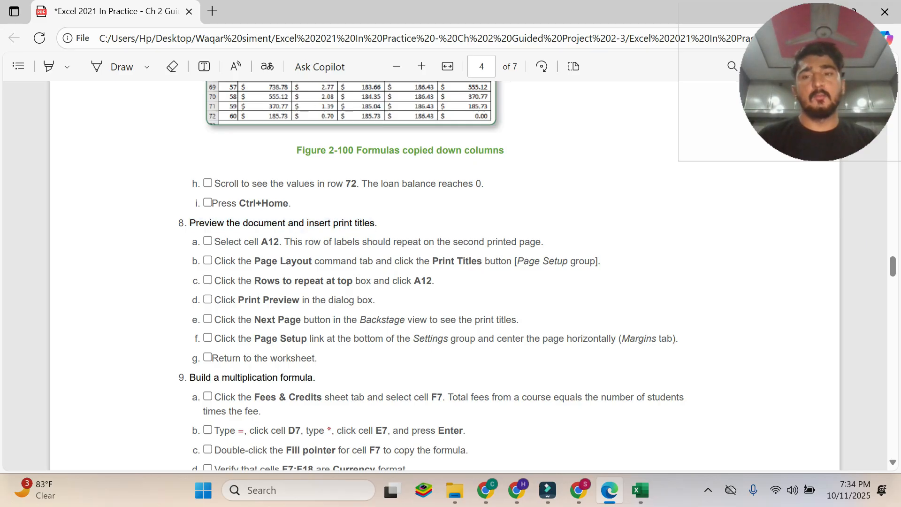
pyautogui.moveTo(213, 241); pyautogui.dragTo(543, 242)
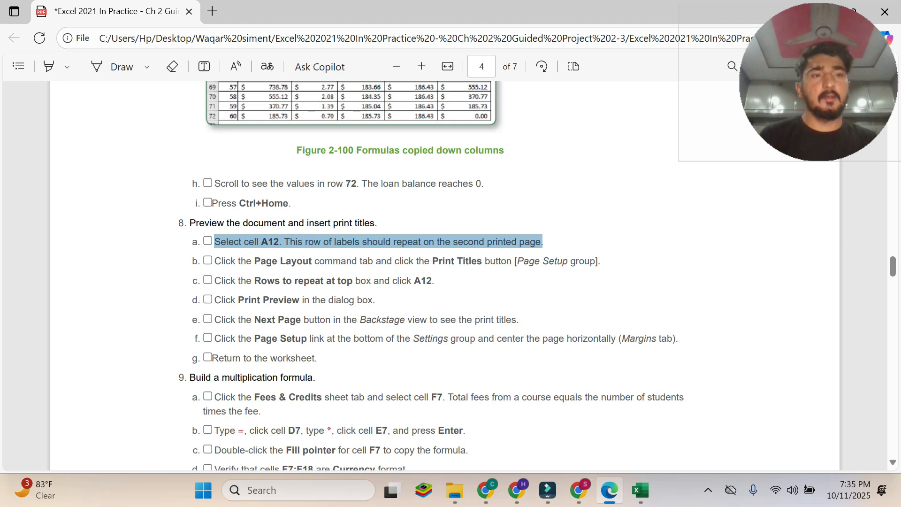
pyautogui.click(651, 481)
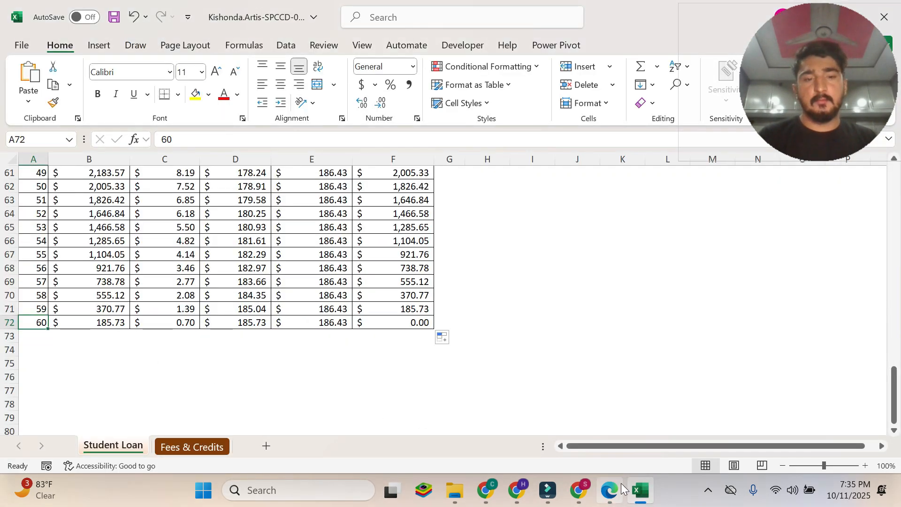
pyautogui.click(618, 490)
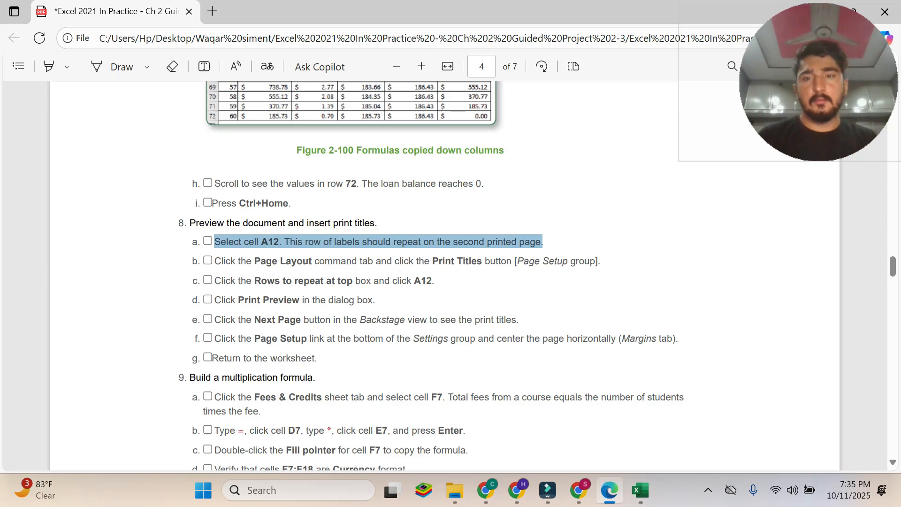
pyautogui.click(631, 489)
pyautogui.scroll(15, 163, 231)
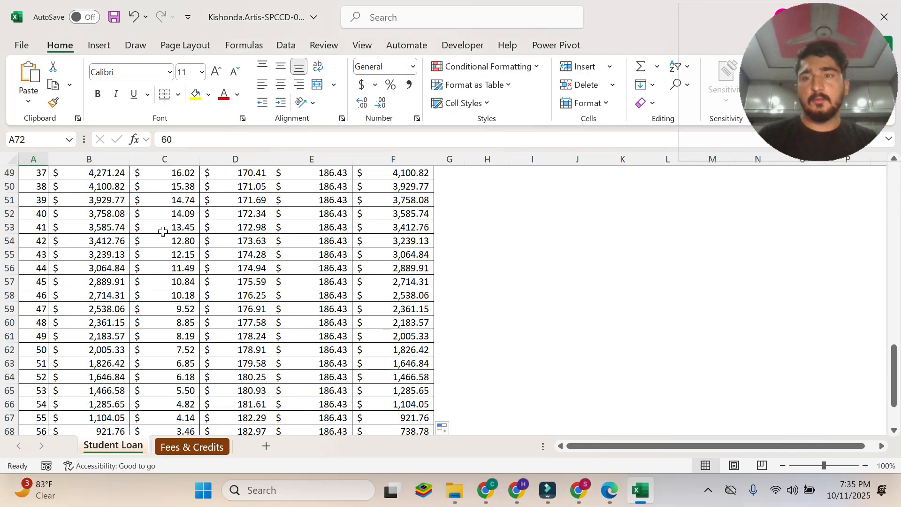
pyautogui.scroll(-1, 163, 232)
pyautogui.click(25, 265)
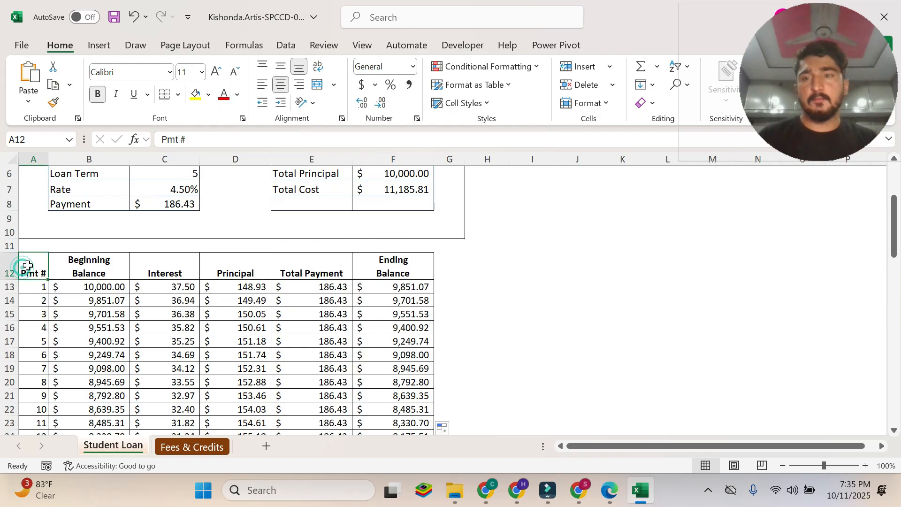
# Read instruction 8b in the PDF and open the print title settings in Excel's Page Setup dialog.
pyautogui.click(610, 490)
pyautogui.moveTo(215, 261); pyautogui.dragTo(600, 261)
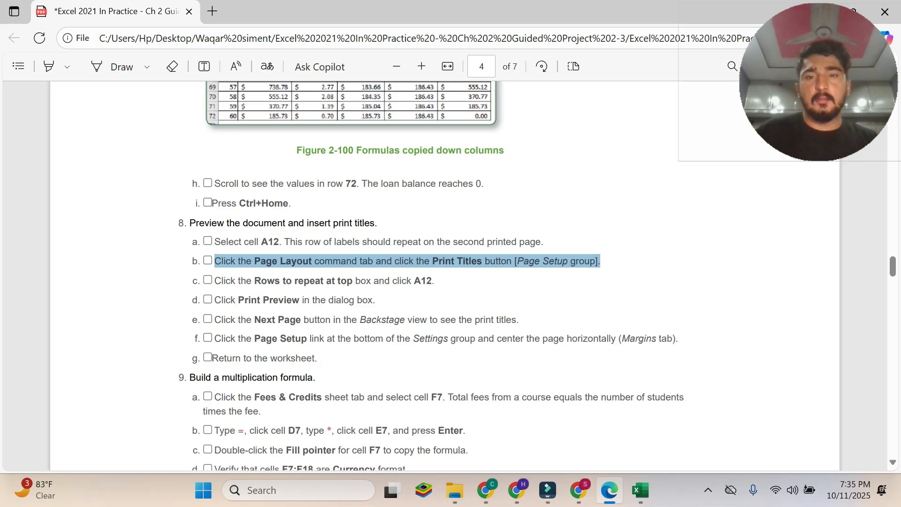
pyautogui.click(640, 490)
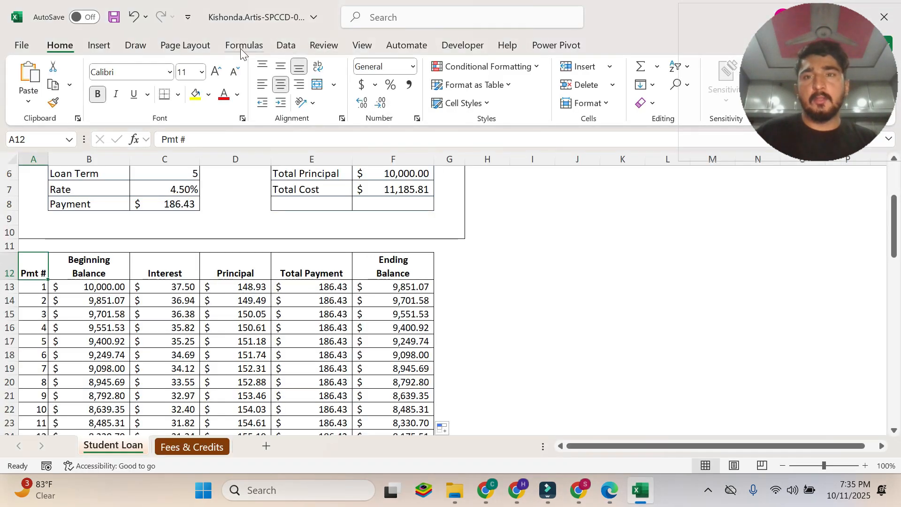
pyautogui.click(195, 47)
pyautogui.click(611, 489)
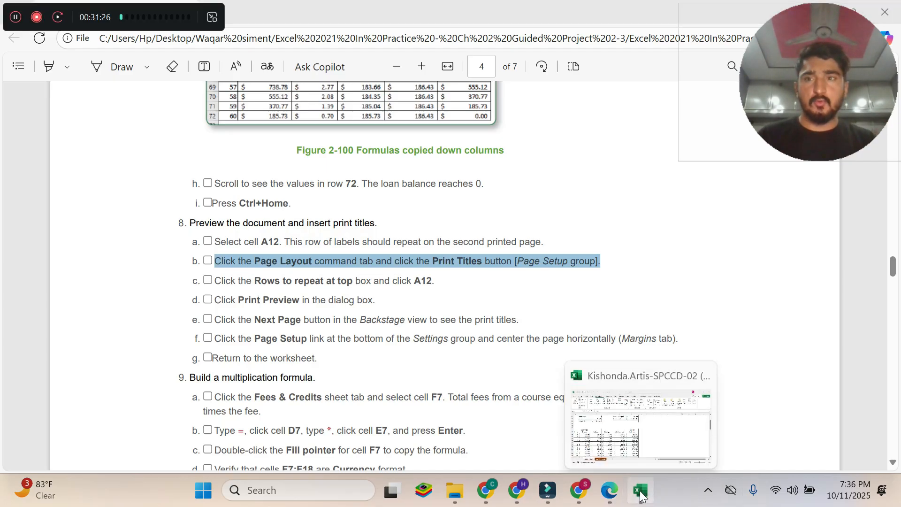
pyautogui.click(649, 487)
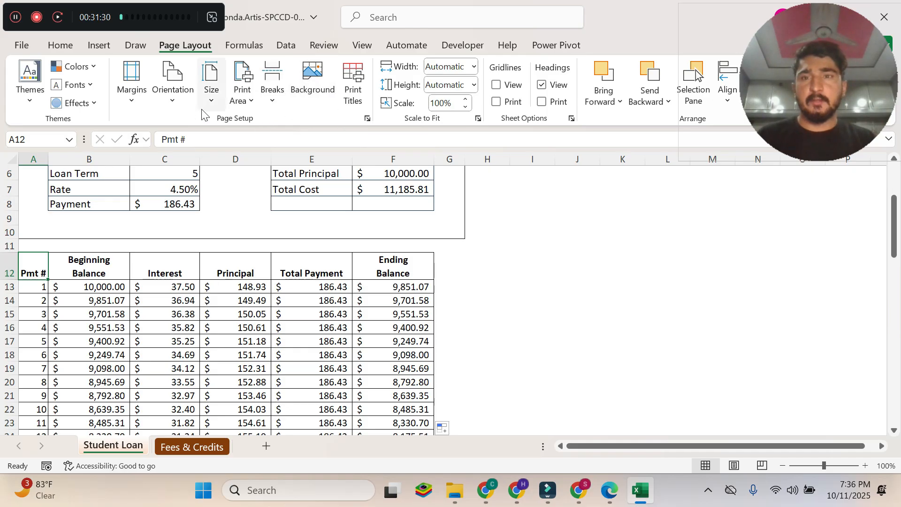
pyautogui.click(368, 119)
pyautogui.moveTo(321, 9); pyautogui.dragTo(374, 95)
pyautogui.click(402, 104)
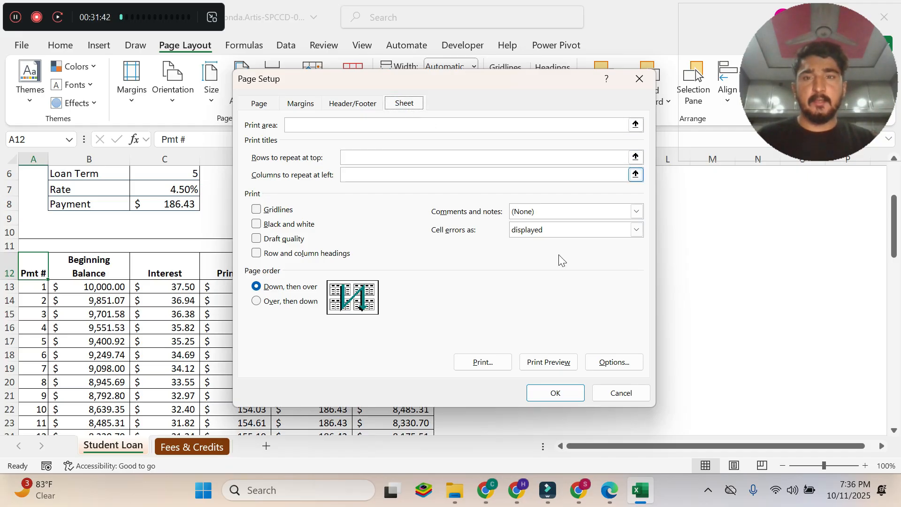
# Following instruction 8c in the PDF, set the rows to repeat at top to $12:$12 in Excel, and return to the PDF.
pyautogui.click(390, 154)
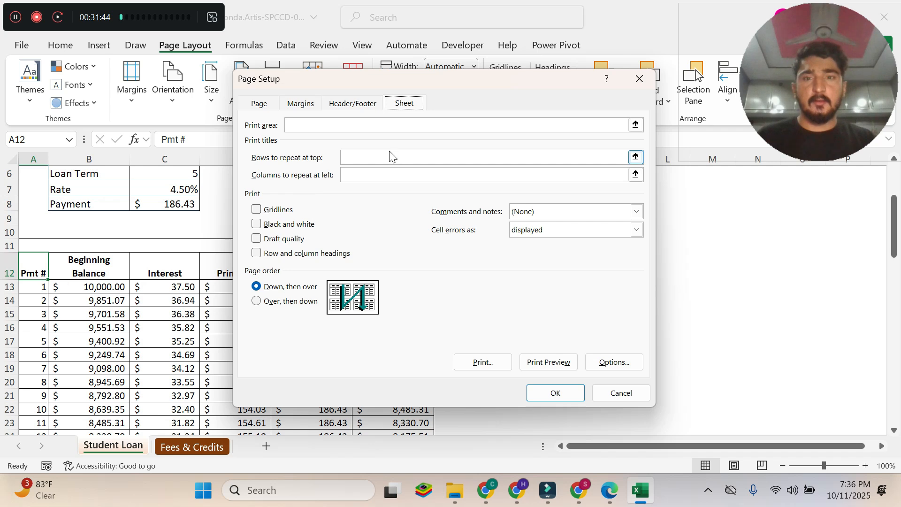
pyautogui.click(611, 488)
pyautogui.moveTo(252, 280); pyautogui.dragTo(434, 282)
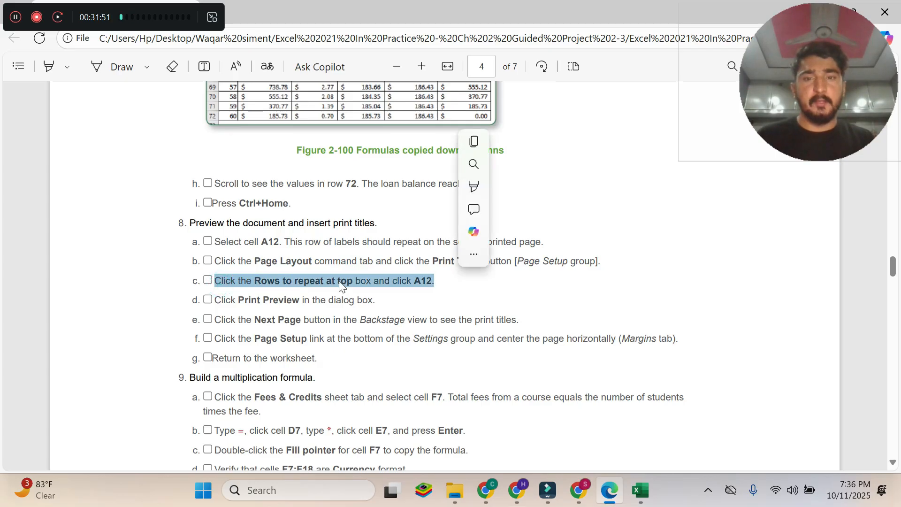
pyautogui.click(650, 485)
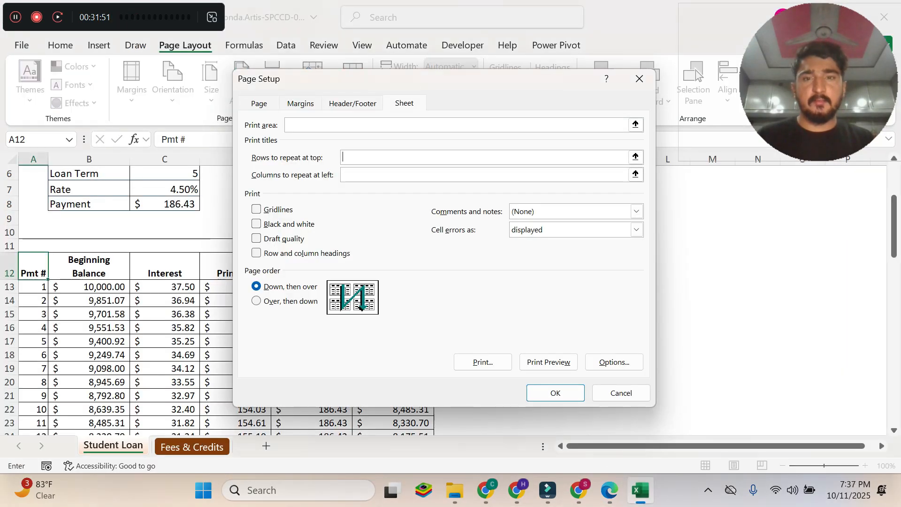
pyautogui.click(609, 488)
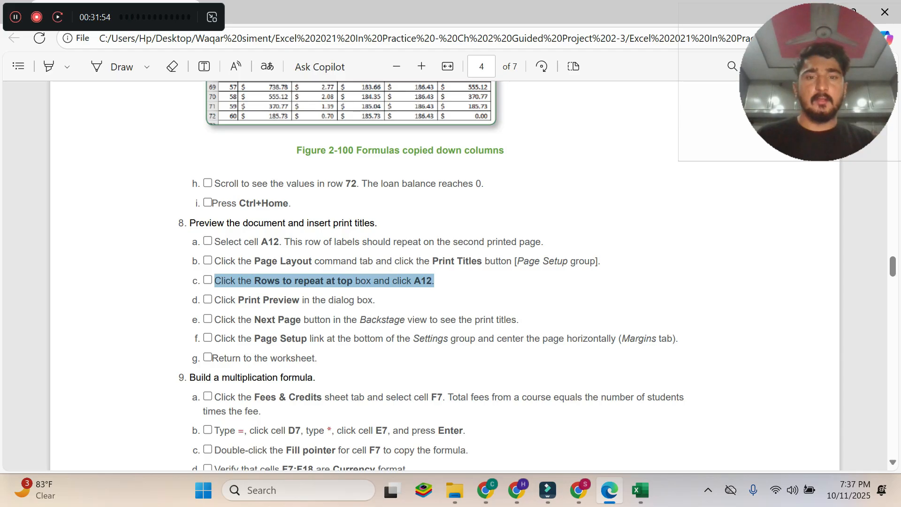
pyautogui.click(641, 491)
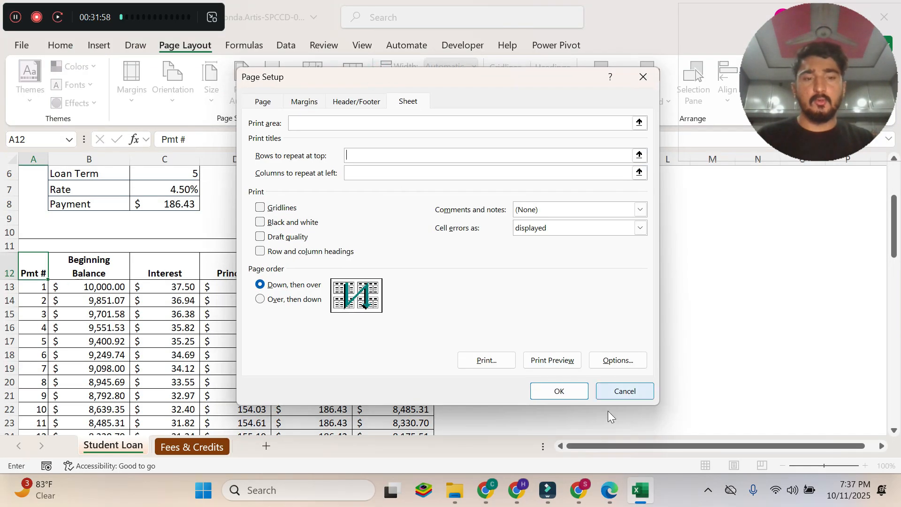
pyautogui.click(605, 482)
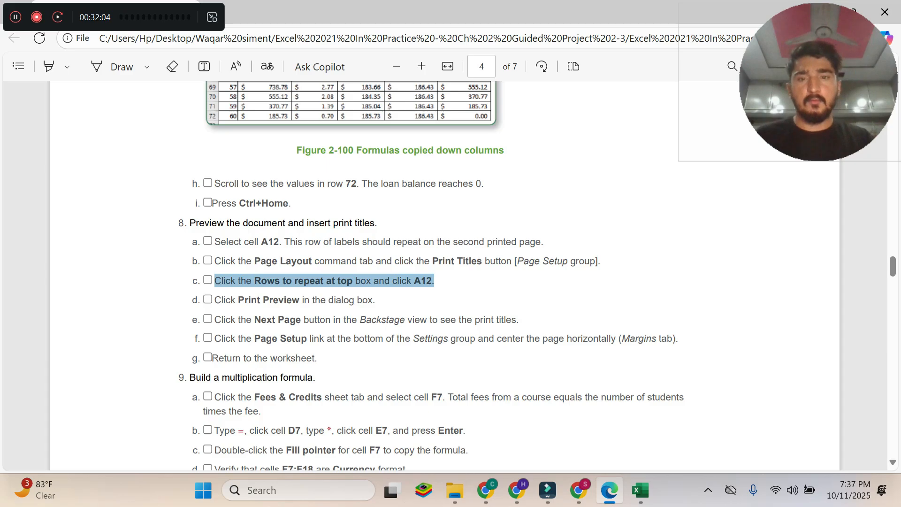
pyautogui.click(641, 490)
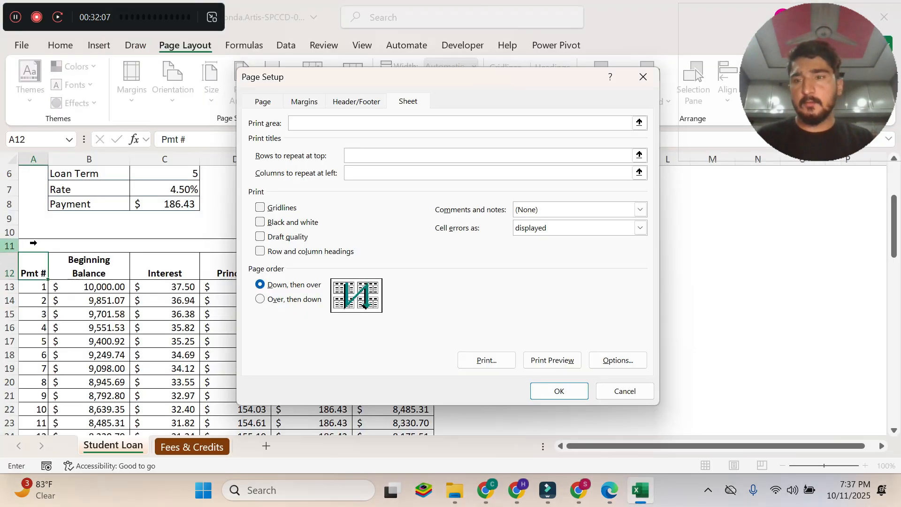
pyautogui.click(30, 266)
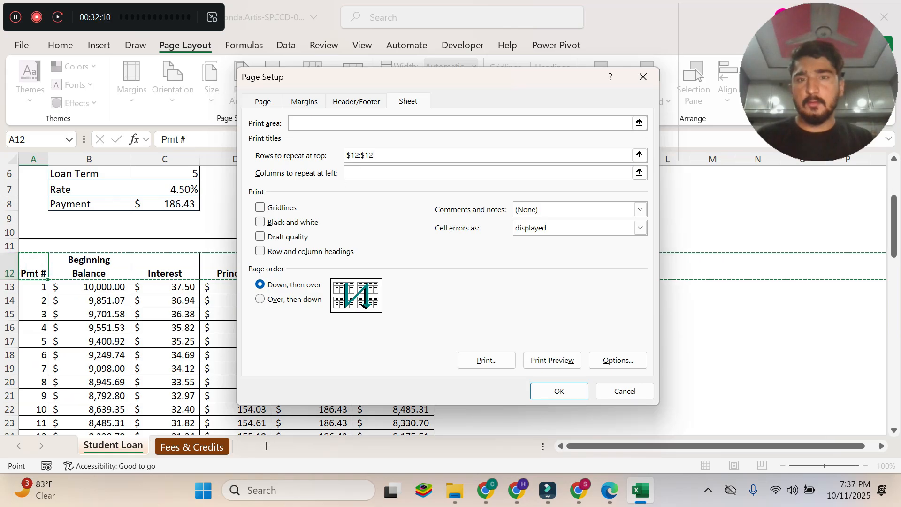
pyautogui.click(609, 490)
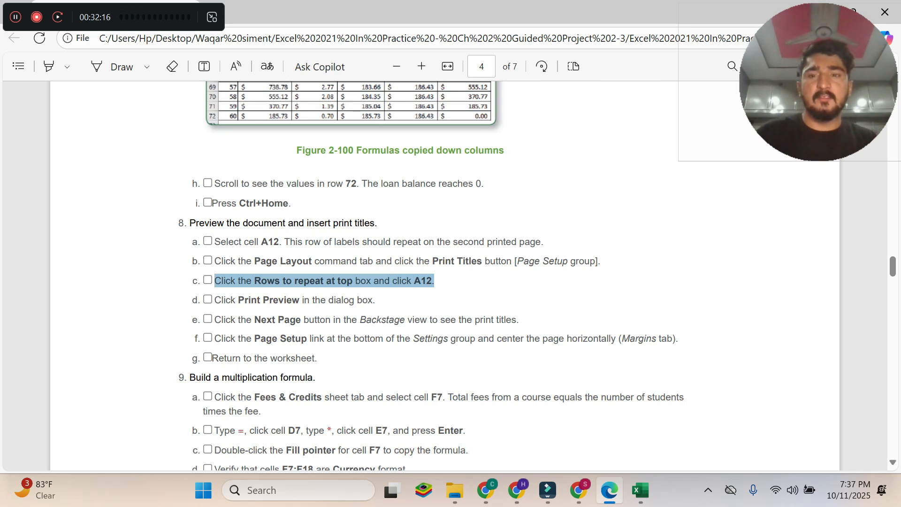
# Read instruction 8d in the PDF, open the print preview from Excel's Page Setup dialog, and return to the PDF.
pyautogui.moveTo(215, 301); pyautogui.dragTo(376, 300)
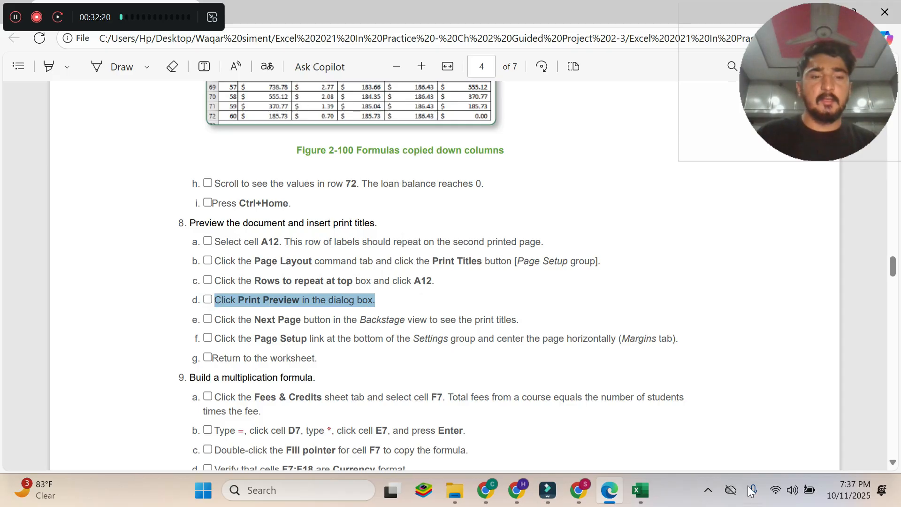
pyautogui.click(640, 490)
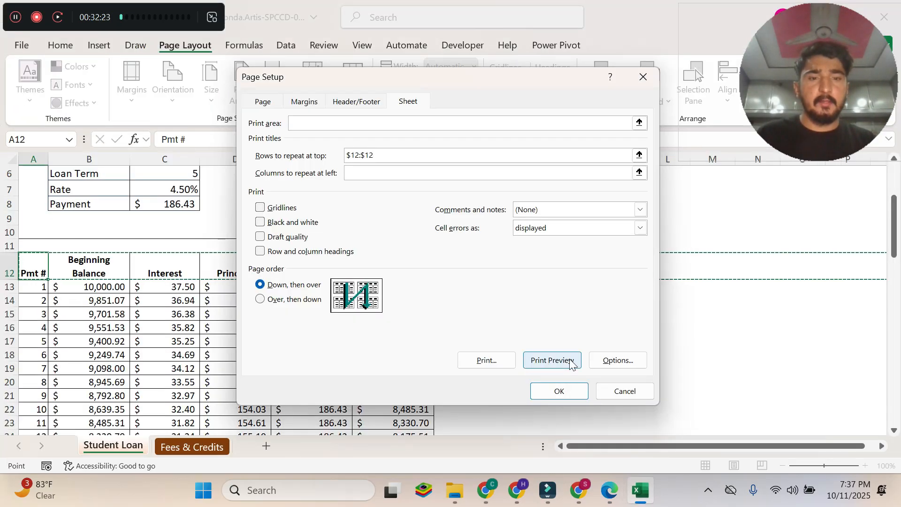
pyautogui.click(555, 362)
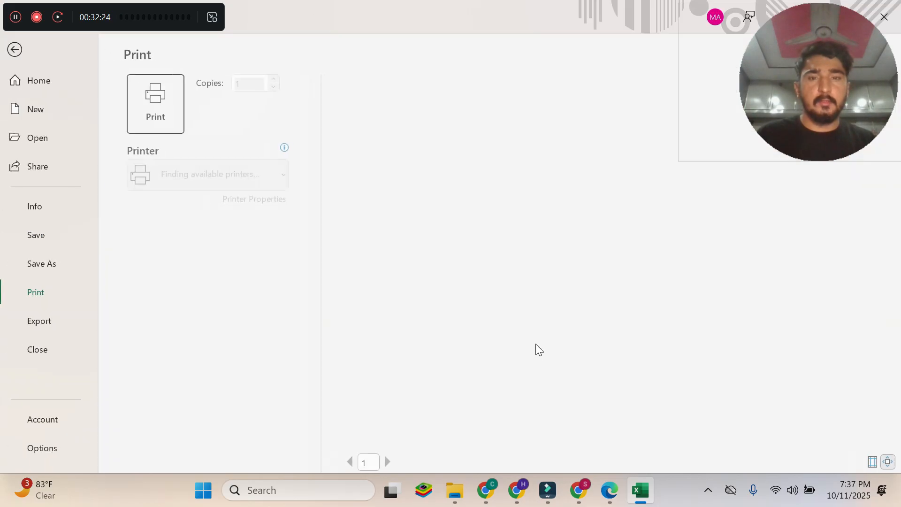
pyautogui.click(609, 490)
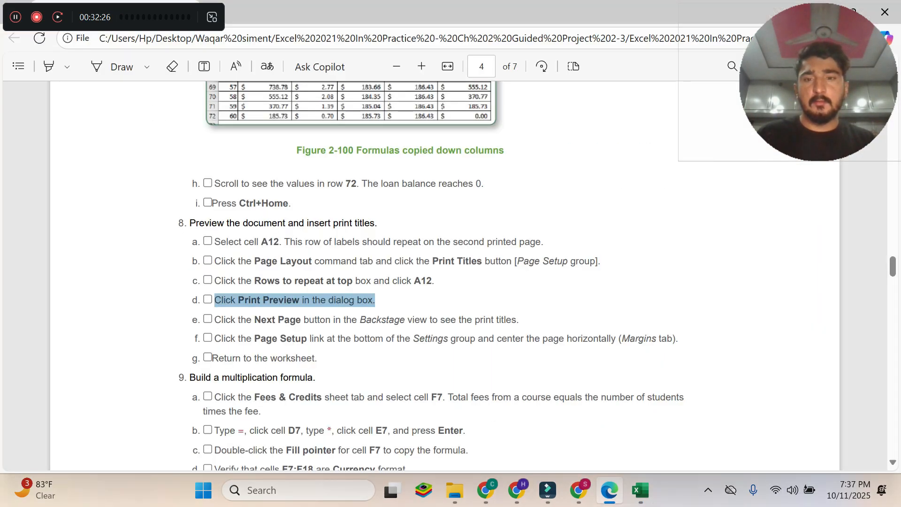
# Read instruction 8e in the PDF, view page 2 of the print preview in Excel, and return to the PDF.
pyautogui.moveTo(215, 319); pyautogui.dragTo(512, 320)
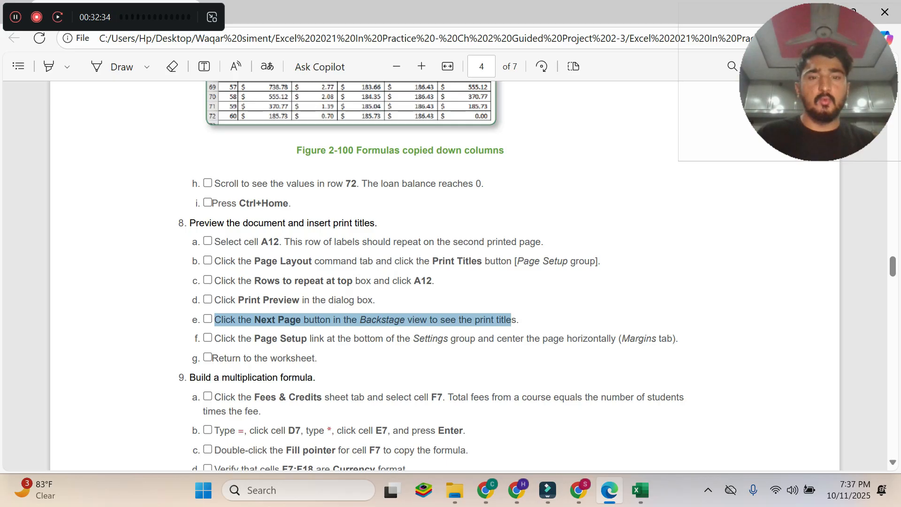
pyautogui.moveTo(640, 490)
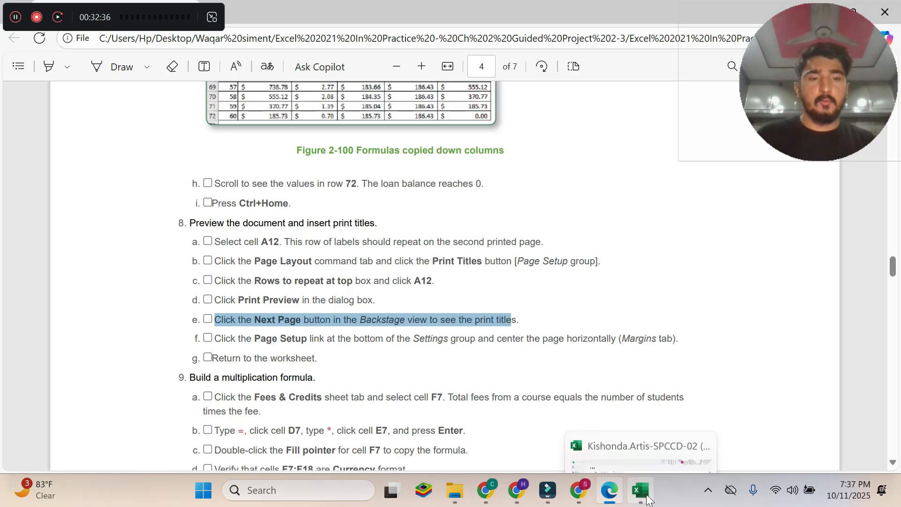
pyautogui.click(657, 422)
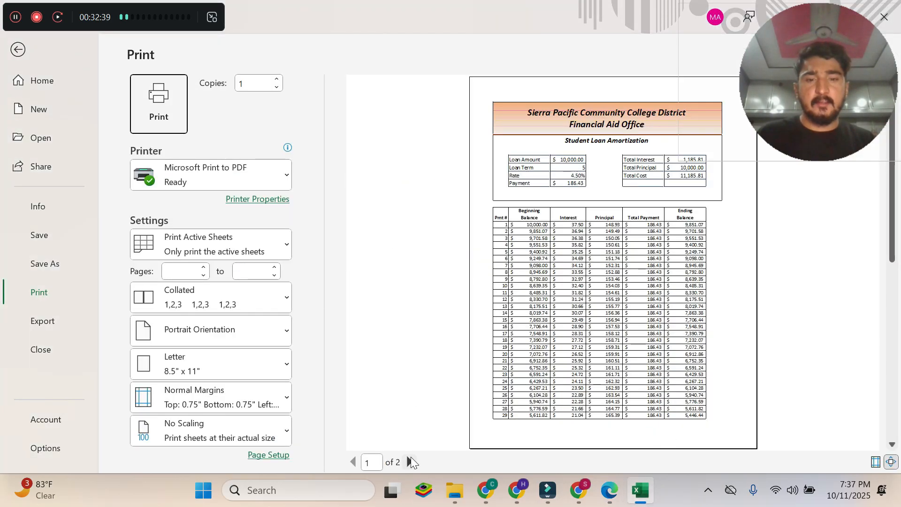
pyautogui.click(409, 462)
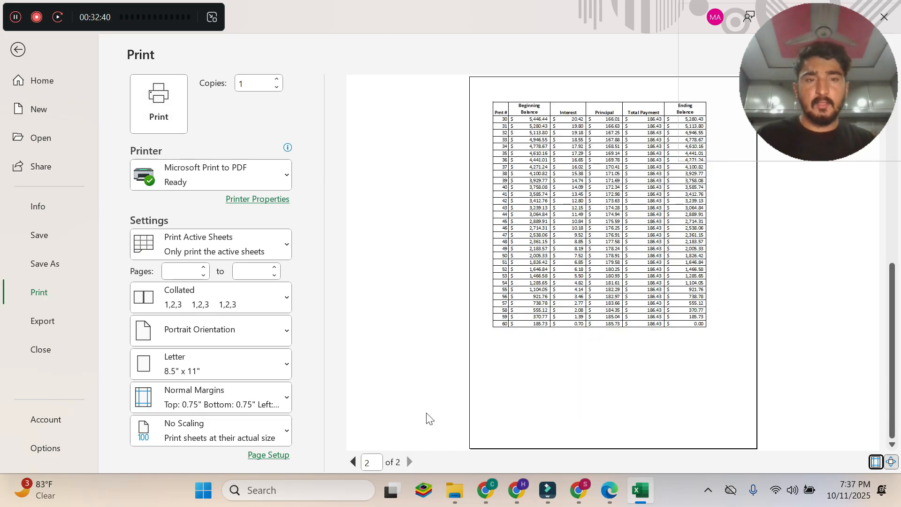
pyautogui.click(609, 490)
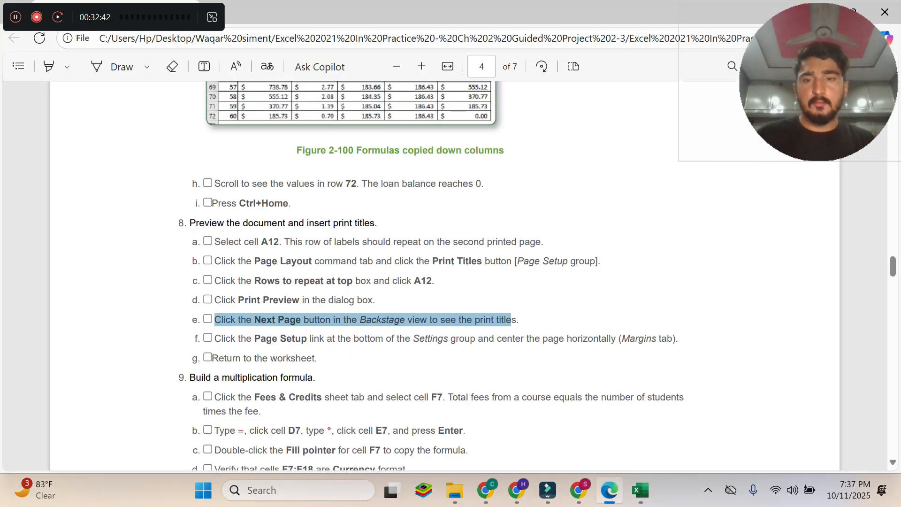
# Following instruction 8f in the PDF, open Page Setup from Excel's print settings and set the page to center horizontally.
pyautogui.moveTo(214, 338); pyautogui.dragTo(675, 338)
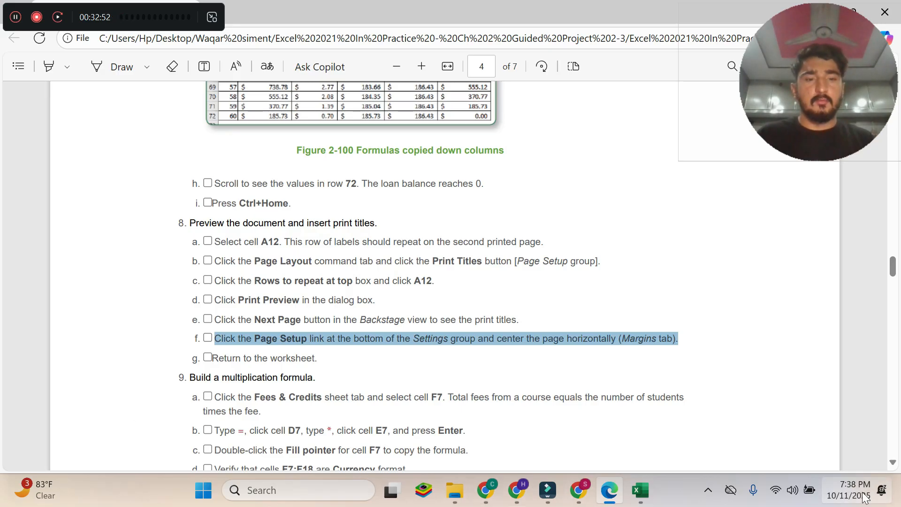
pyautogui.click(648, 495)
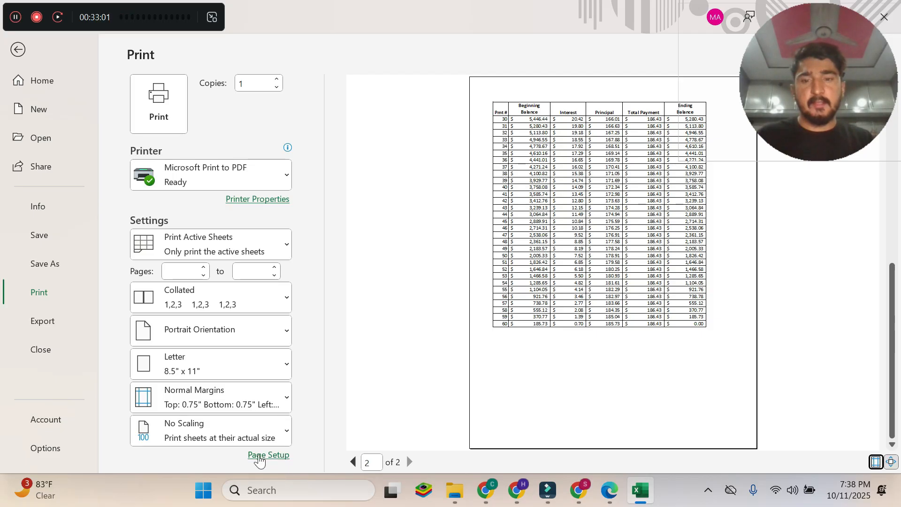
pyautogui.click(268, 456)
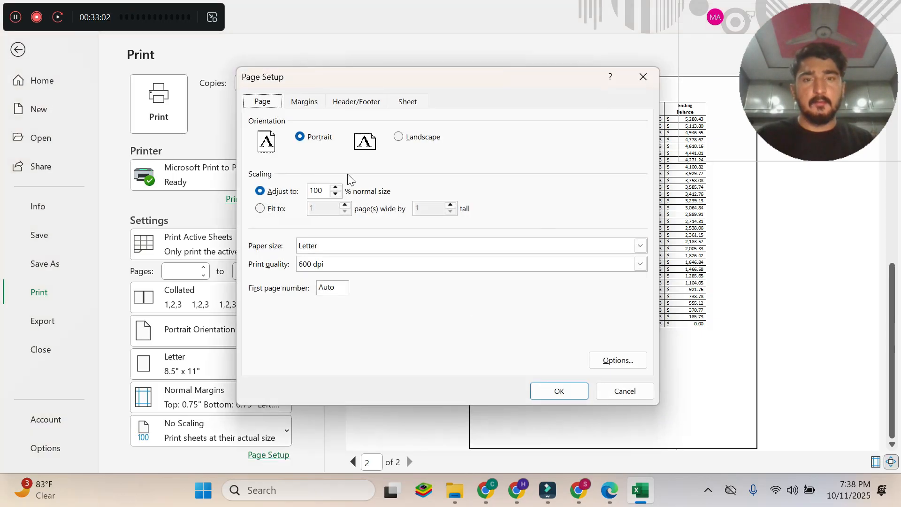
pyautogui.click(609, 489)
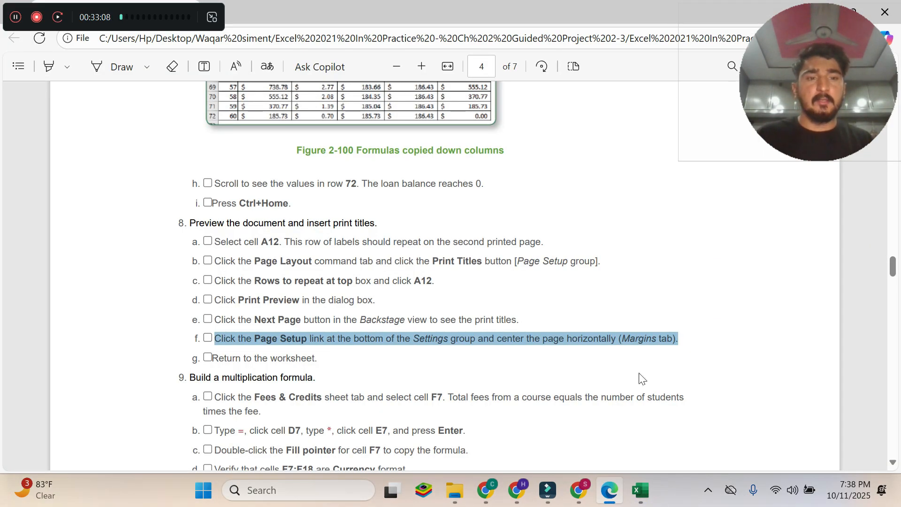
pyautogui.click(641, 490)
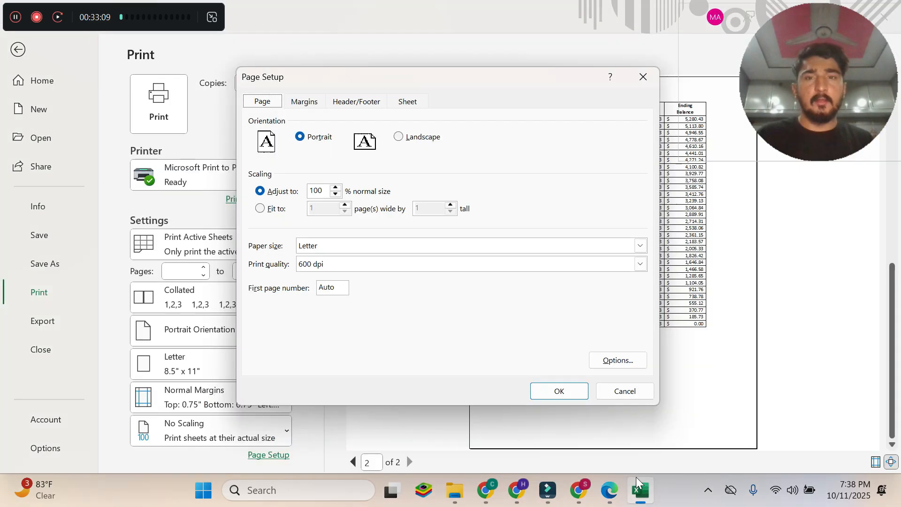
pyautogui.click(307, 104)
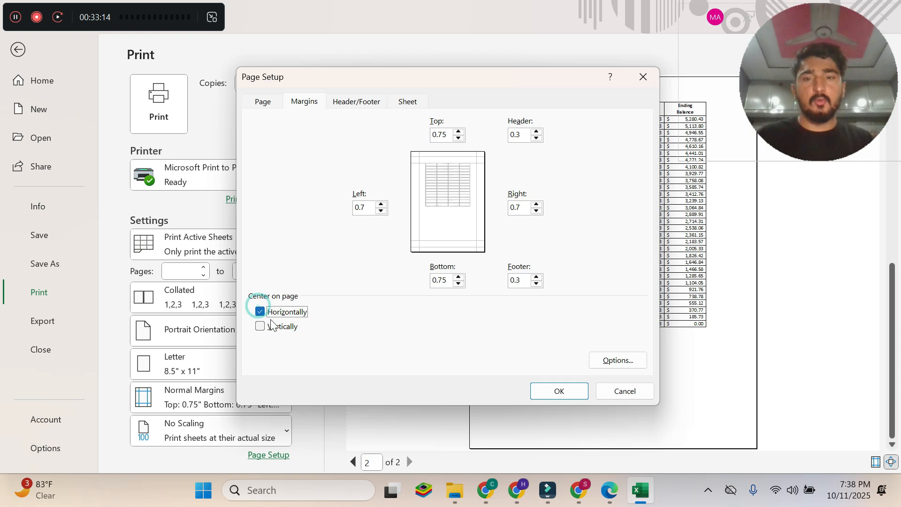
# Read instruction 8g in the PDF, apply the Page Setup changes in Excel and return to the worksheet, ending back in the PDF.
pyautogui.click(609, 490)
pyautogui.moveTo(212, 358); pyautogui.dragTo(312, 358)
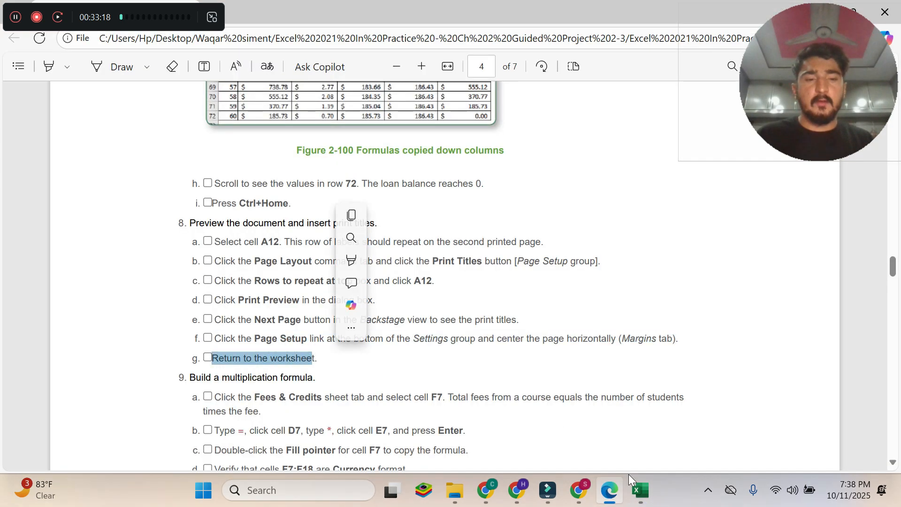
pyautogui.click(640, 490)
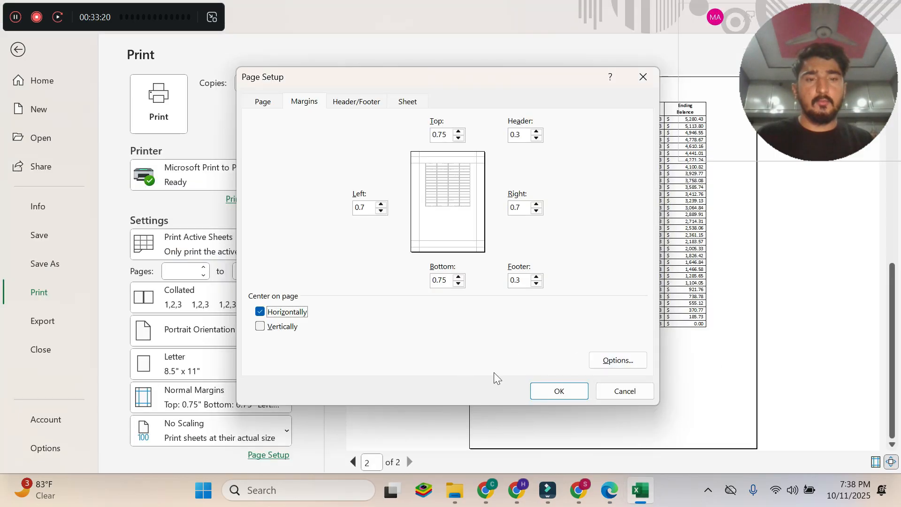
pyautogui.click(563, 393)
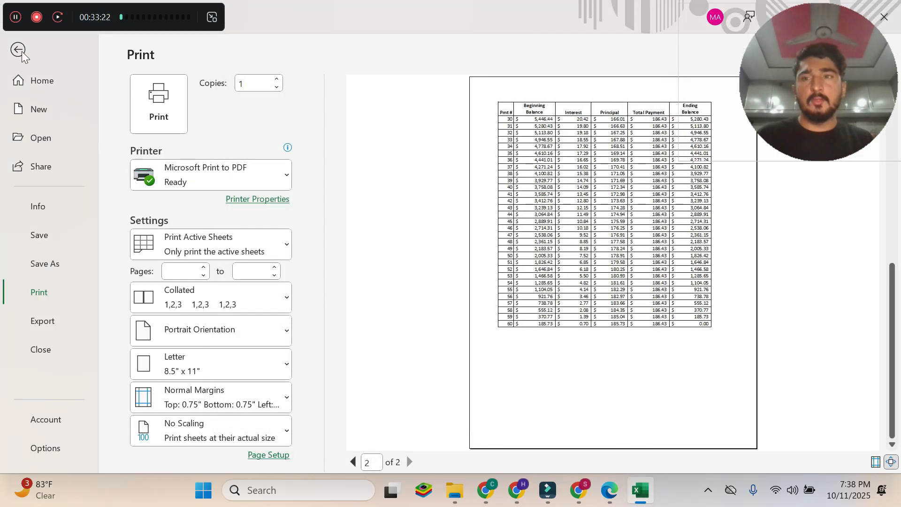
pyautogui.click(17, 49)
pyautogui.click(609, 490)
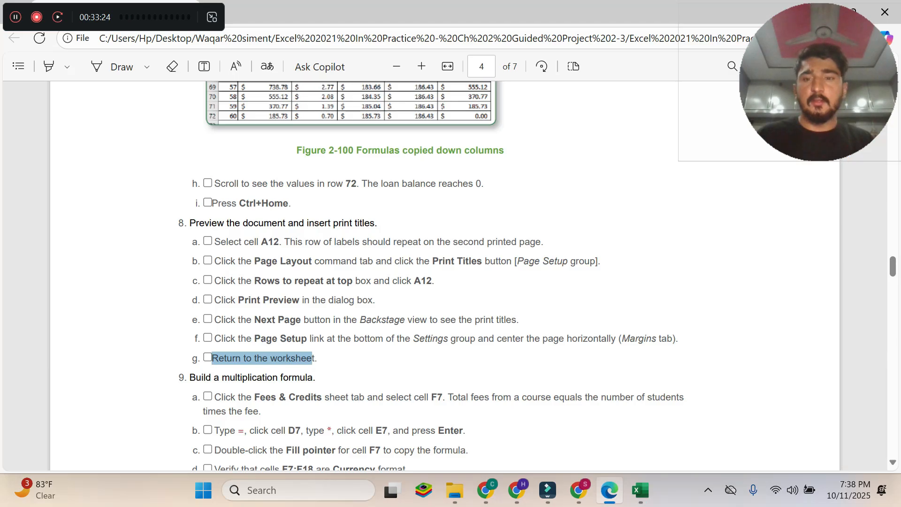
# Read instructions 9 and 9a in the PDF and open the Fees & Credits sheet in Excel.
pyautogui.scroll(-3, 444, 276)
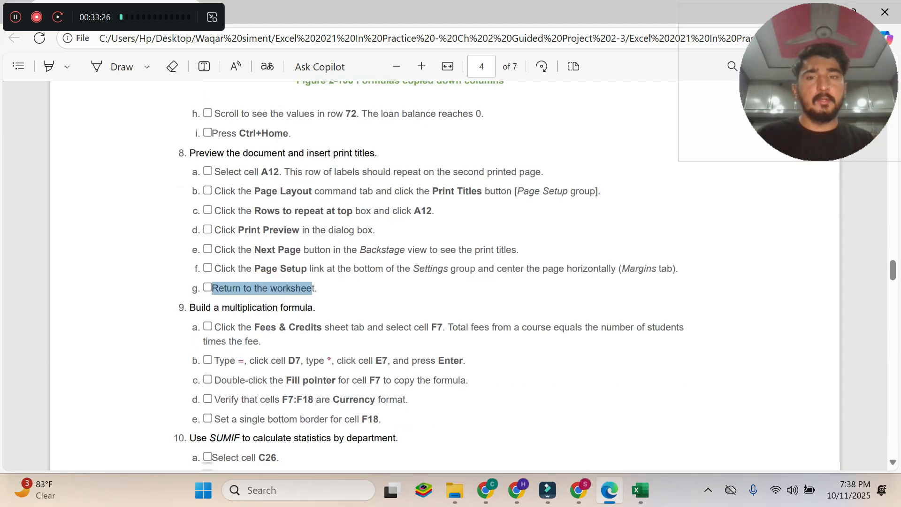
pyautogui.moveTo(190, 236); pyautogui.dragTo(313, 236)
pyautogui.scroll(-2, 430, 276)
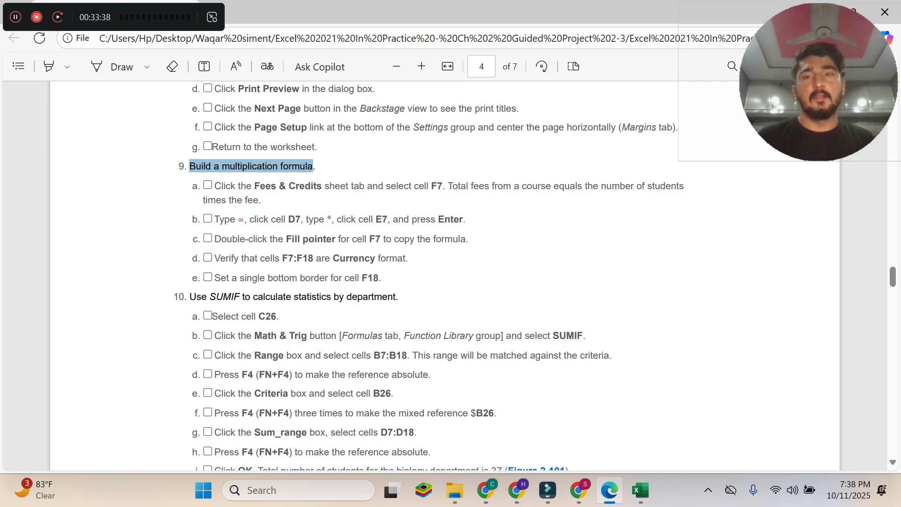
pyautogui.moveTo(259, 200); pyautogui.dragTo(214, 185)
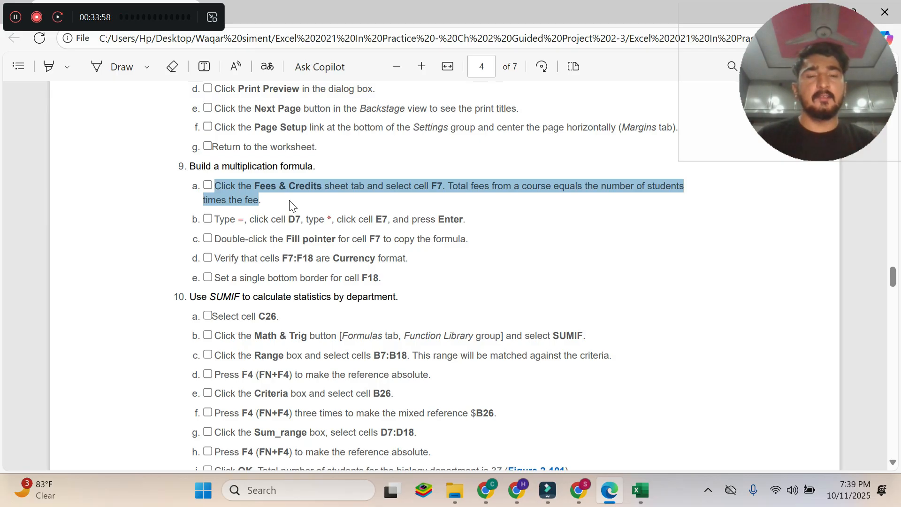
pyautogui.click(640, 491)
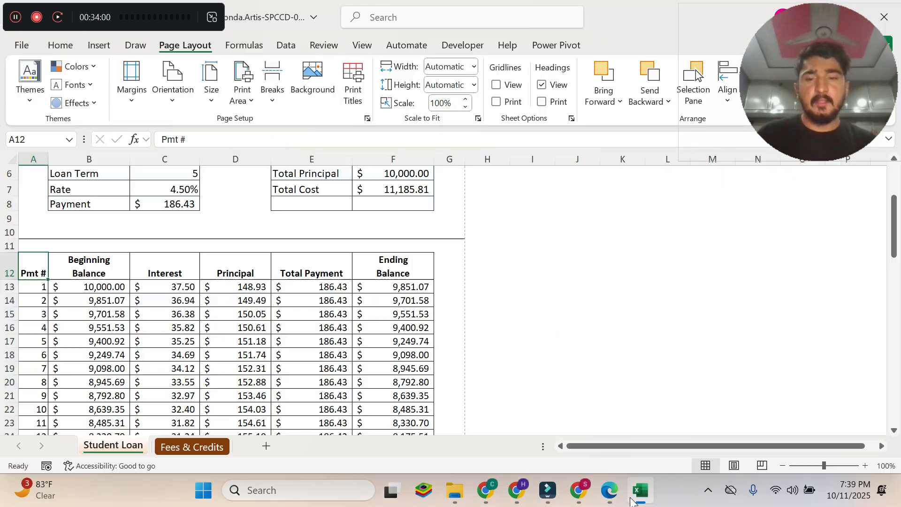
pyautogui.click(199, 448)
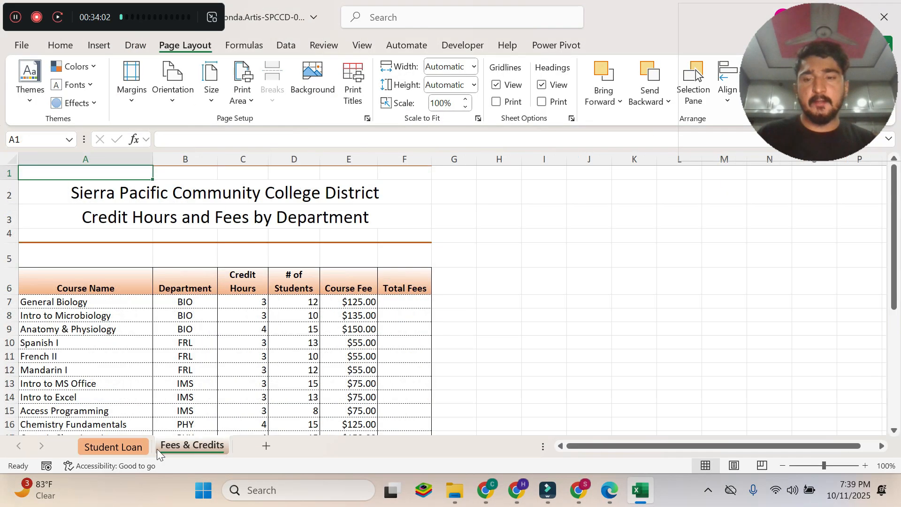
# Recheck the target cell in instruction 9a of the PDF, select F7 on the Fees & Credits sheet, and return to the PDF.
pyautogui.click(608, 490)
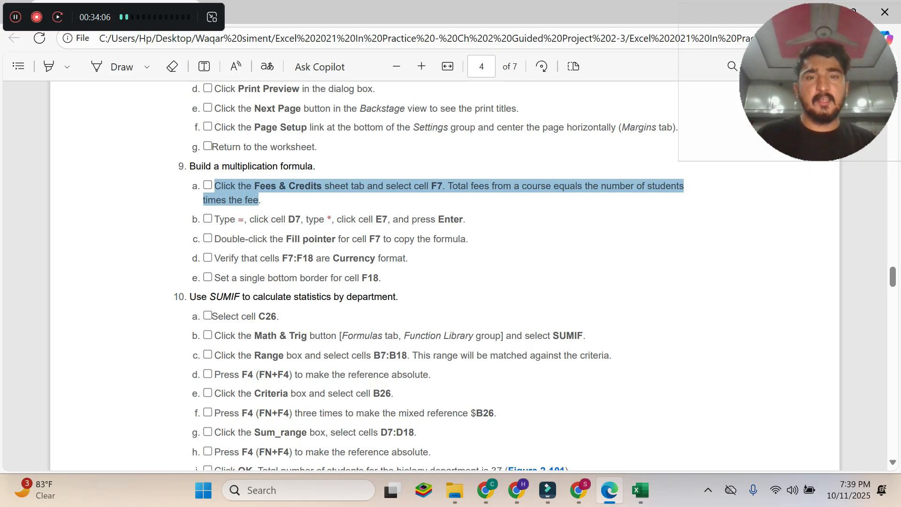
pyautogui.doubleClick(437, 186)
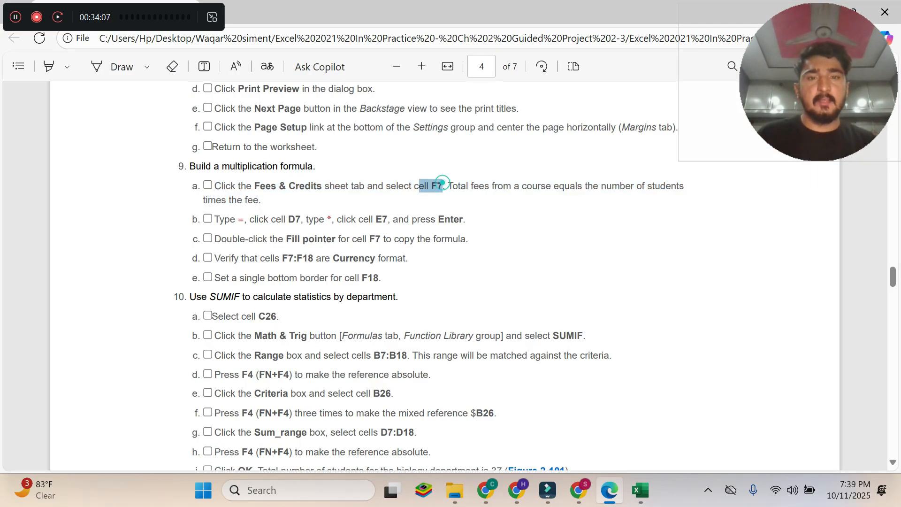
pyautogui.click(641, 491)
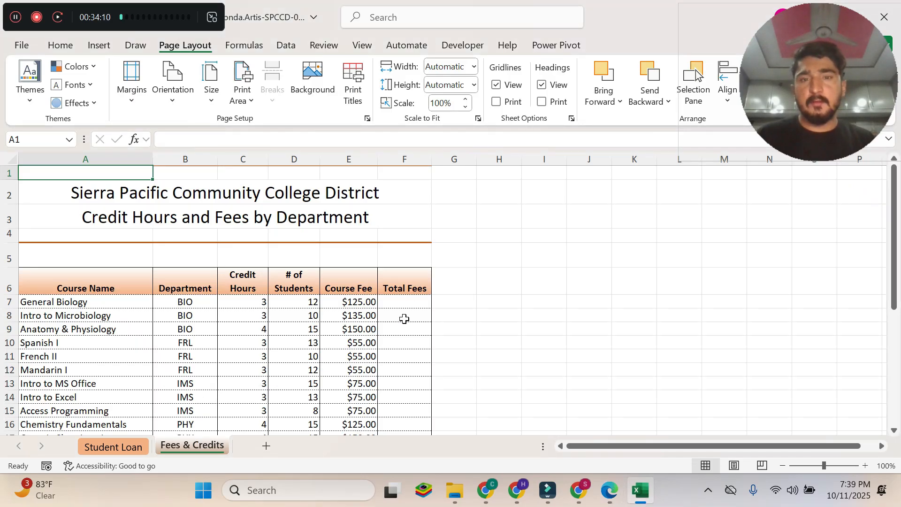
pyautogui.click(402, 302)
pyautogui.click(608, 490)
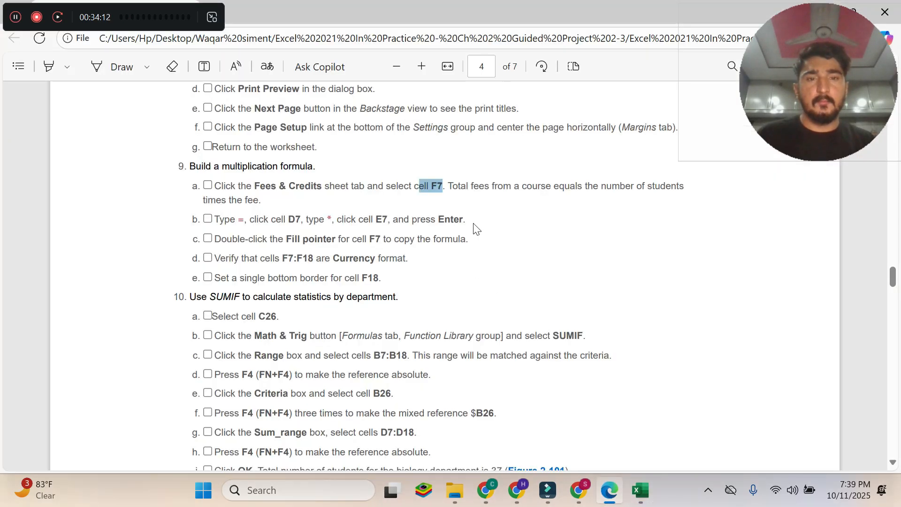
# Read instruction 9b in the PDF and start the total fees formula in cell F7 of the Excel sheet with =D7.
pyautogui.moveTo(215, 219); pyautogui.dragTo(465, 219)
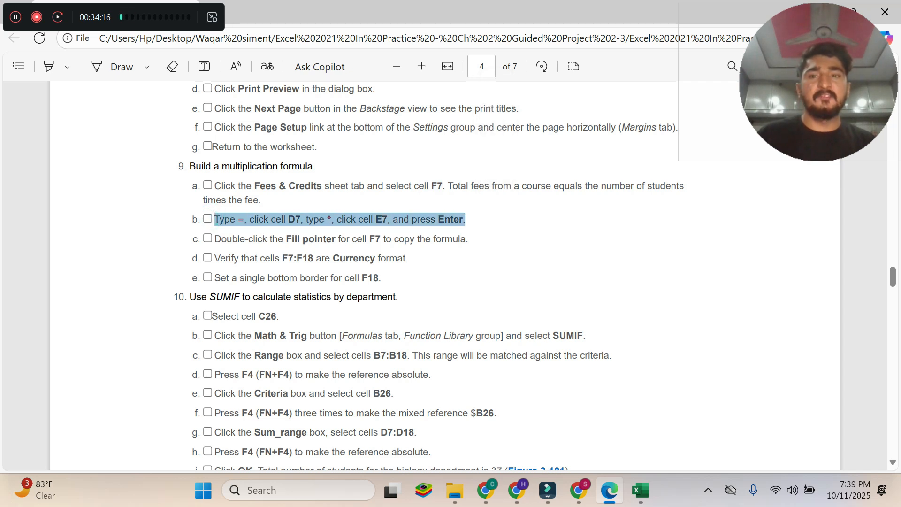
pyautogui.click(251, 219)
pyautogui.moveTo(268, 220); pyautogui.dragTo(301, 219)
pyautogui.click(282, 222)
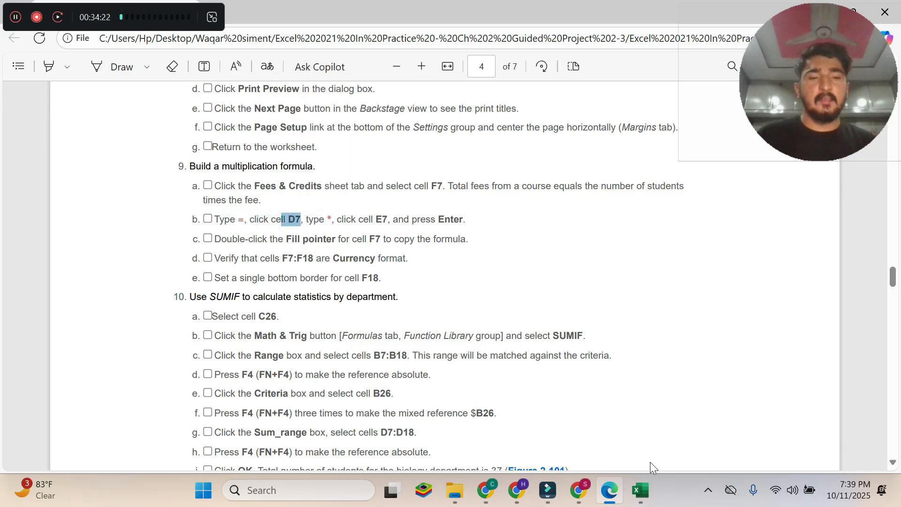
pyautogui.moveTo(640, 490)
pyautogui.click(637, 423)
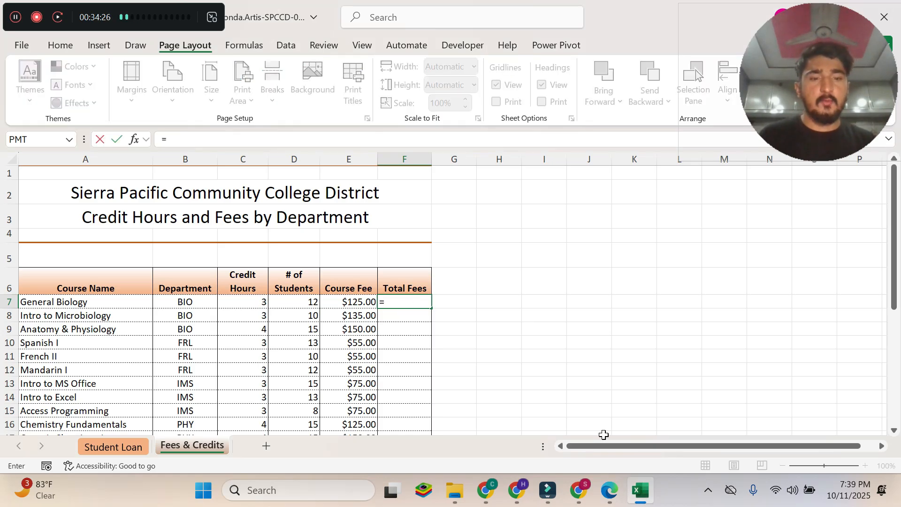
pyautogui.click(609, 490)
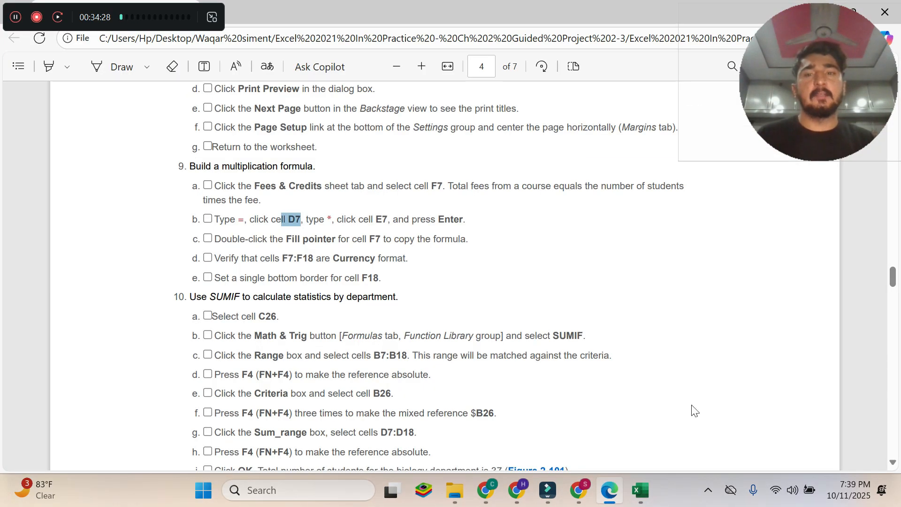
pyautogui.click(640, 490)
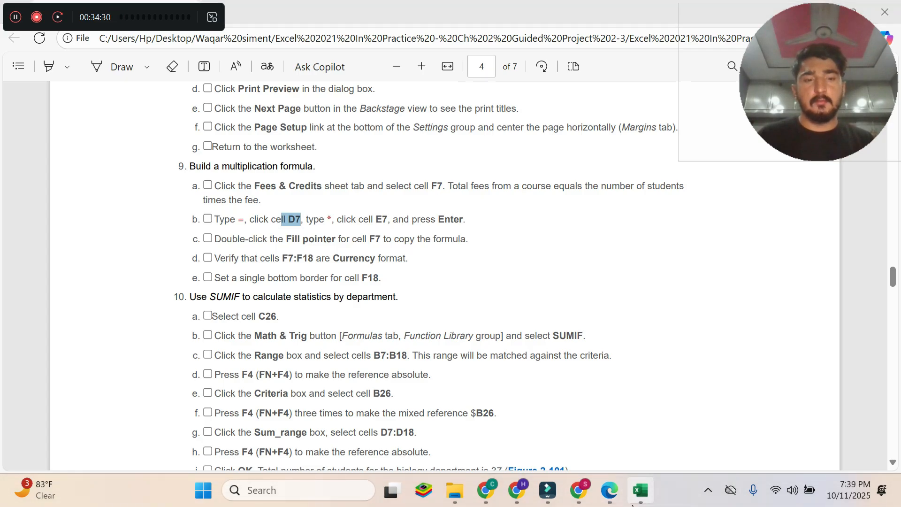
pyautogui.click(641, 490)
pyautogui.write('=')
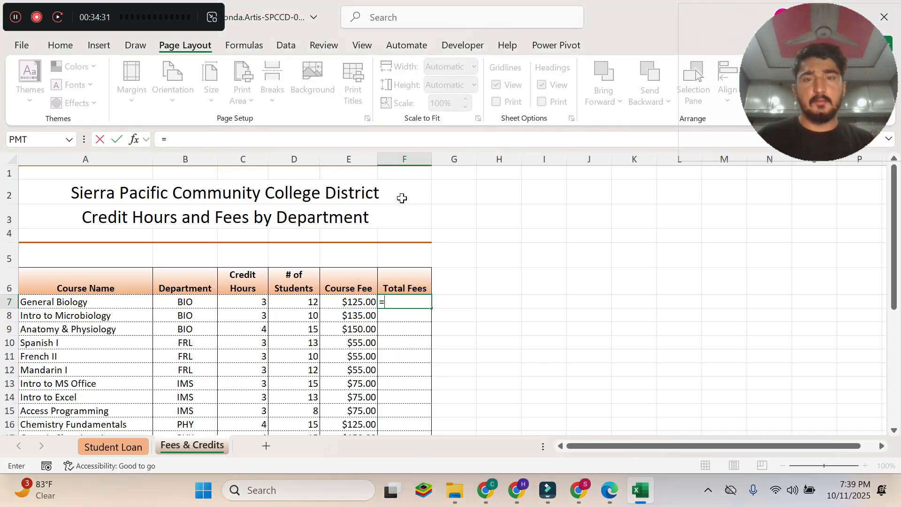
pyautogui.click(301, 299)
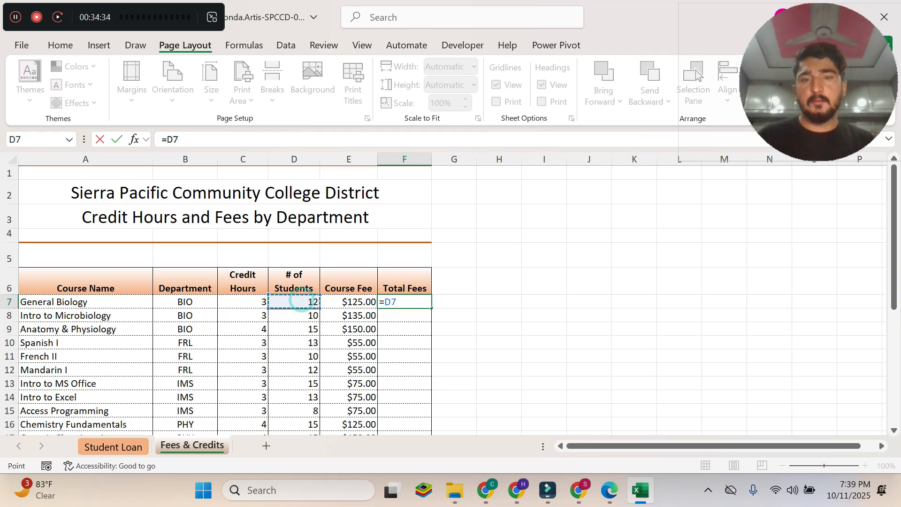
# Check the operator in instruction 9b of the PDF and append * to the F7 formula in Excel.
pyautogui.moveTo(619, 488)
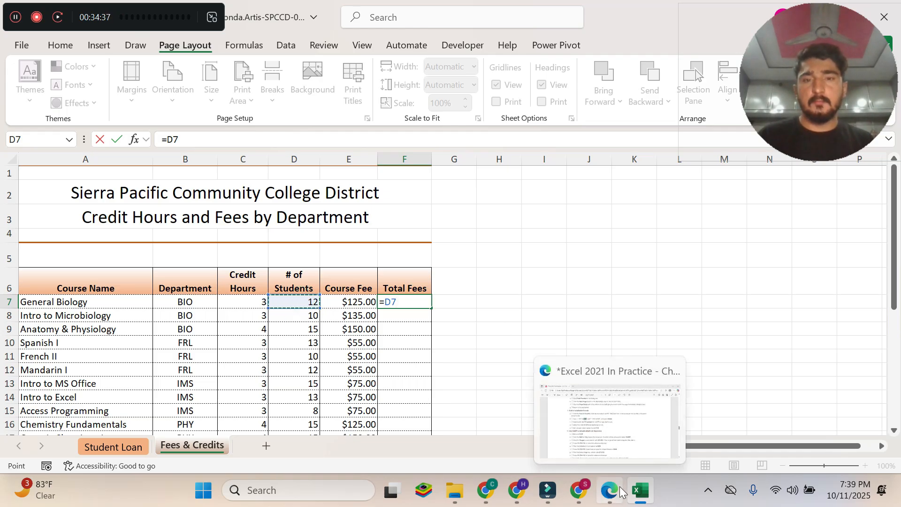
pyautogui.click(620, 487)
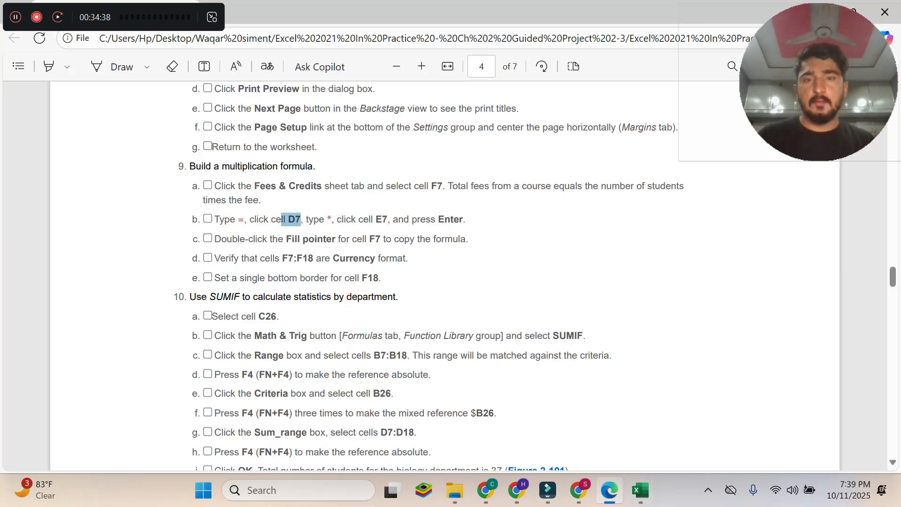
pyautogui.moveTo(319, 219); pyautogui.dragTo(332, 219)
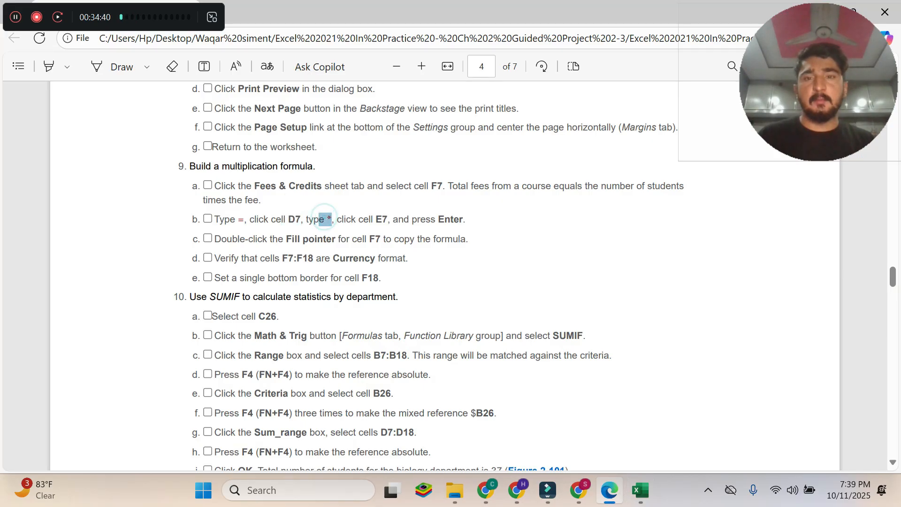
pyautogui.click(638, 500)
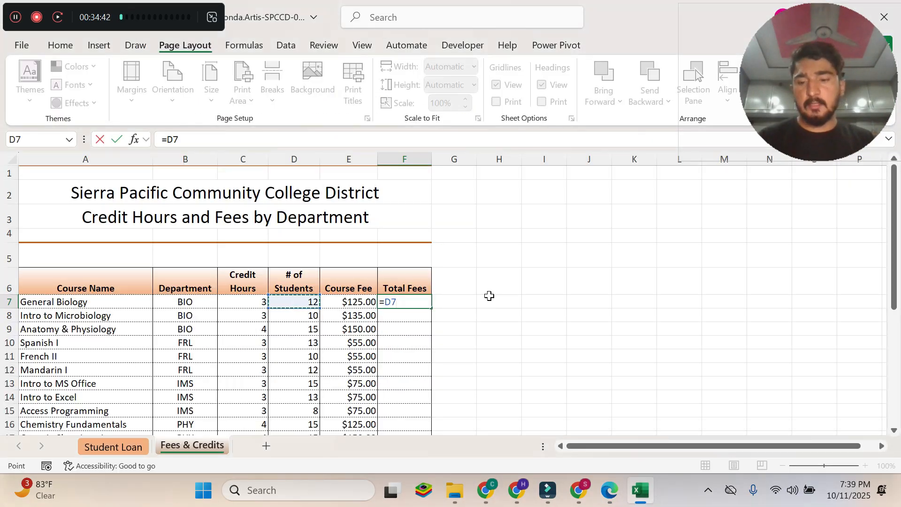
pyautogui.write('*')
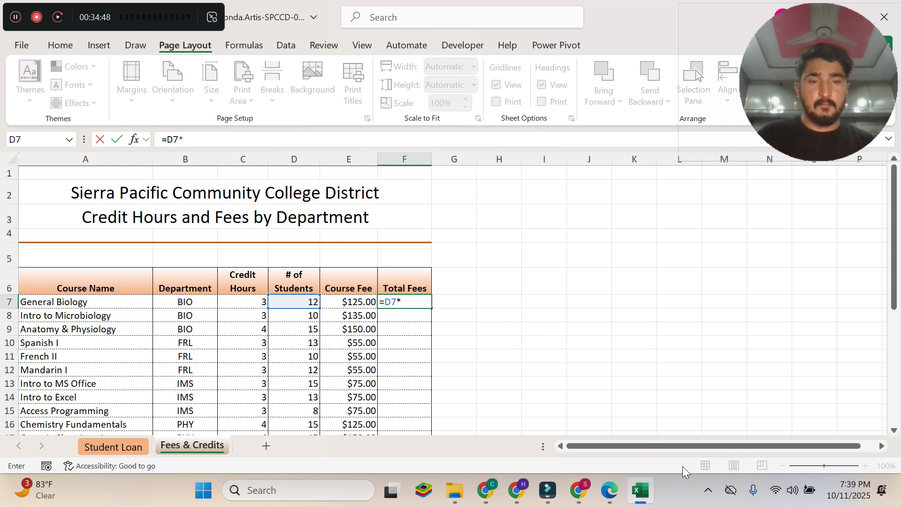
# Check the second cell reference in instruction 9b of the PDF and add E7 to the F7 formula in Excel.
pyautogui.click(609, 490)
pyautogui.moveTo(358, 219); pyautogui.dragTo(388, 219)
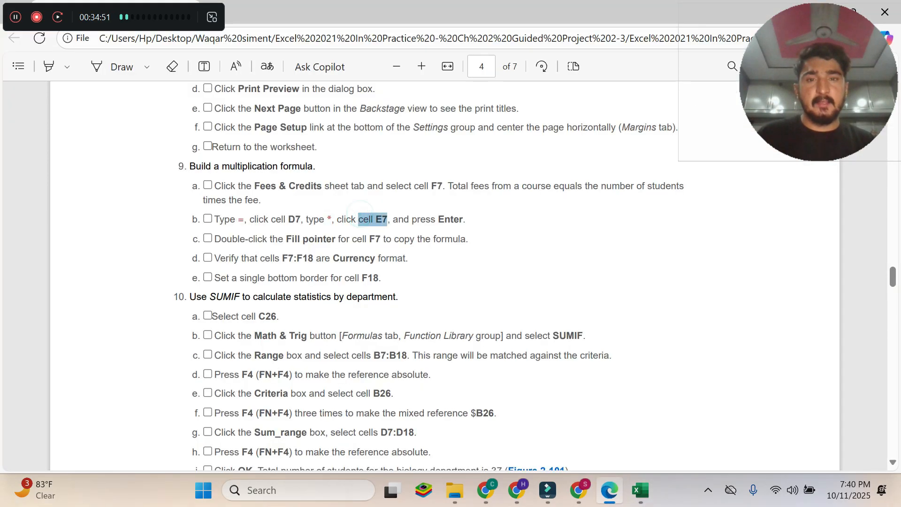
pyautogui.click(640, 489)
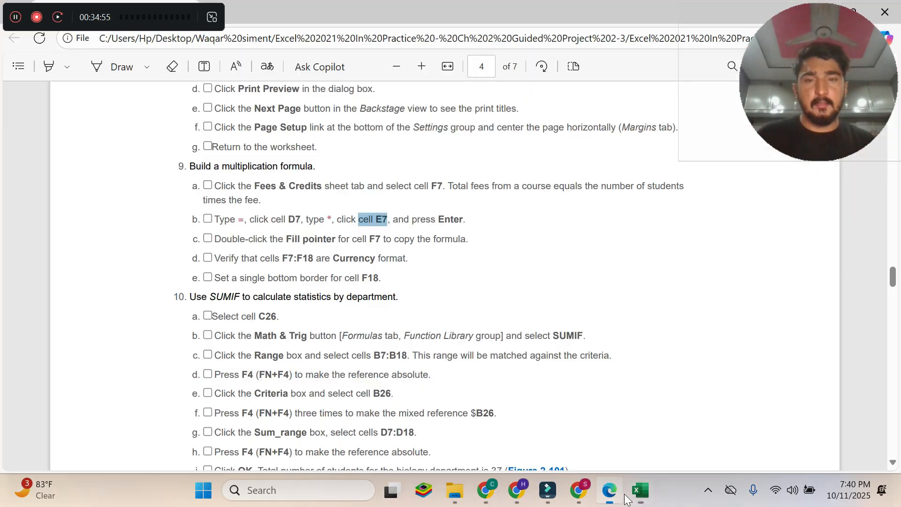
pyautogui.click(626, 498)
pyautogui.click(636, 497)
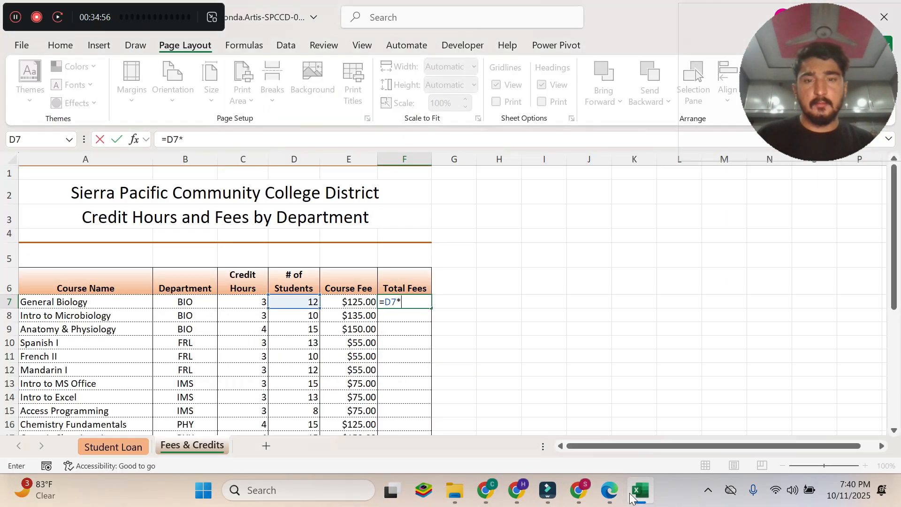
pyautogui.click(351, 301)
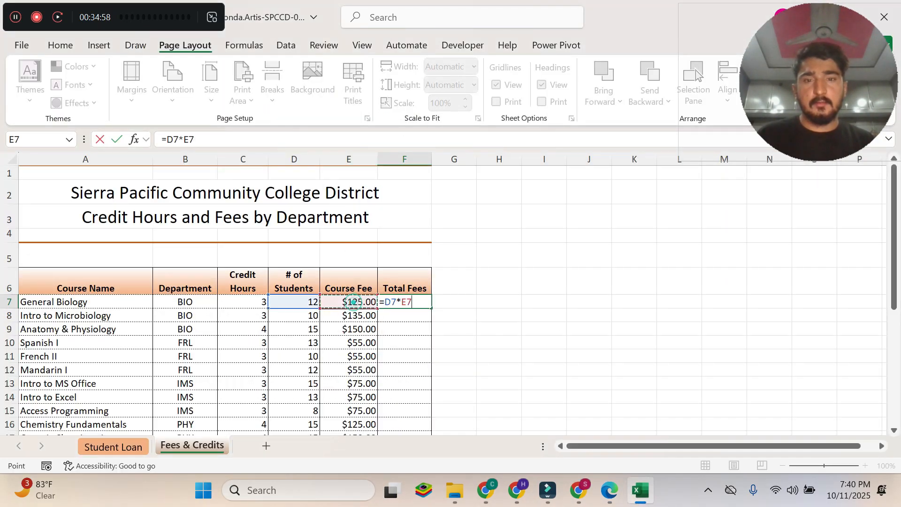
# Check the end of instruction 9b in the PDF, commit =D7*E7 in Excel and reselect cell F7.
pyautogui.click(607, 495)
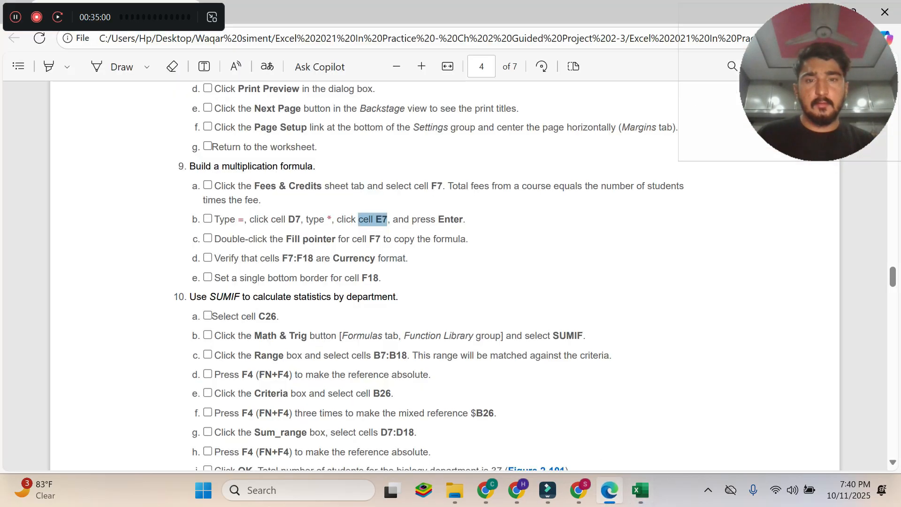
pyautogui.moveTo(459, 220); pyautogui.dragTo(414, 220)
pyautogui.click(641, 490)
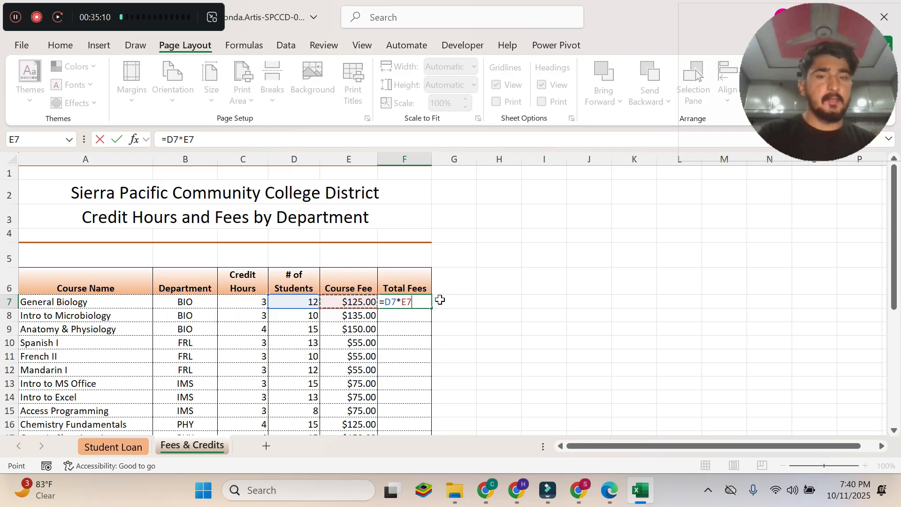
pyautogui.press('Return')
pyautogui.click(609, 490)
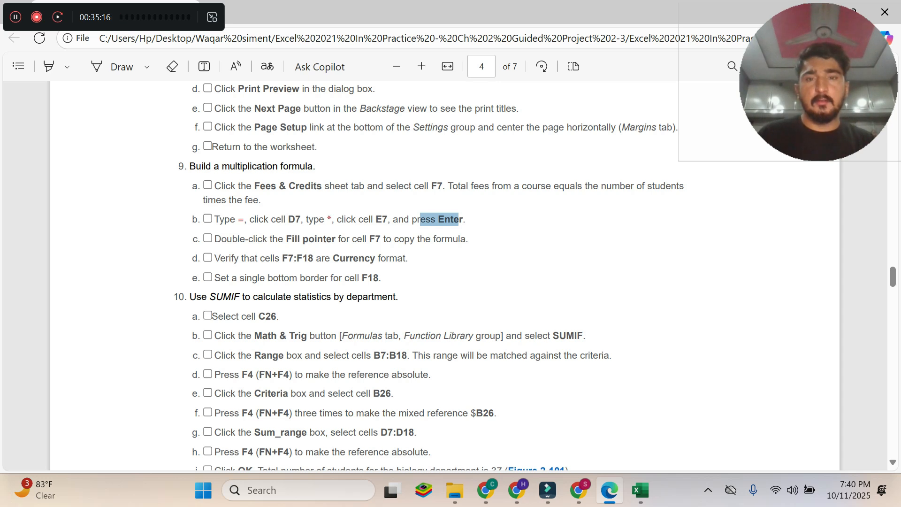
pyautogui.click(640, 491)
pyautogui.click(391, 302)
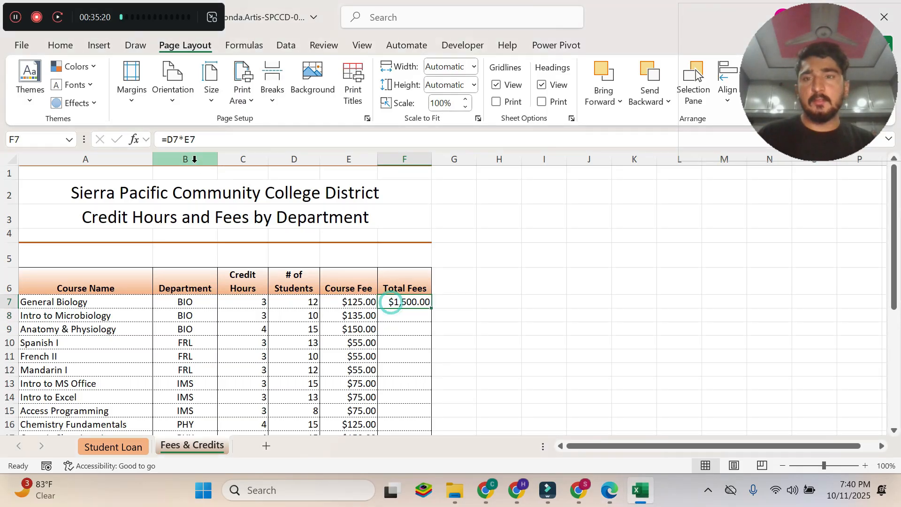
# Read instruction 9c in the PDF and copy the F7 formula down the Total Fees column through F18 in Excel.
pyautogui.click(618, 499)
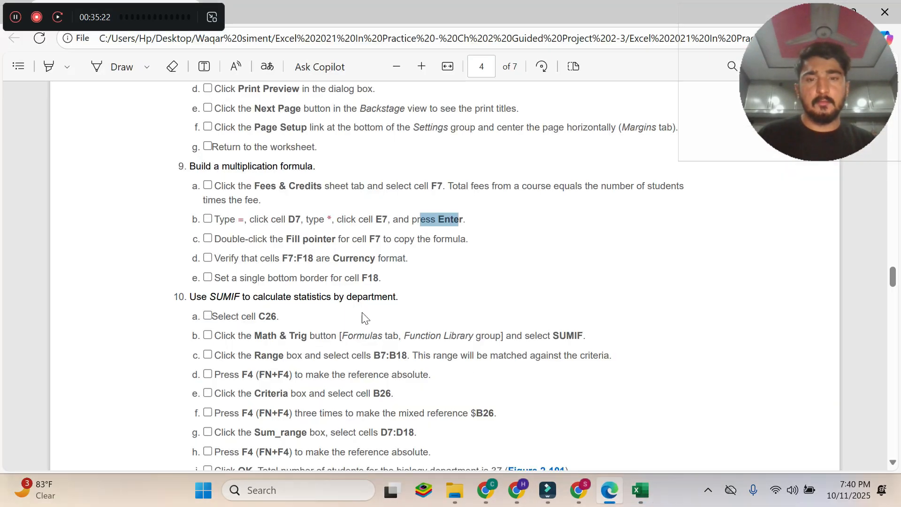
pyautogui.moveTo(215, 238); pyautogui.dragTo(466, 239)
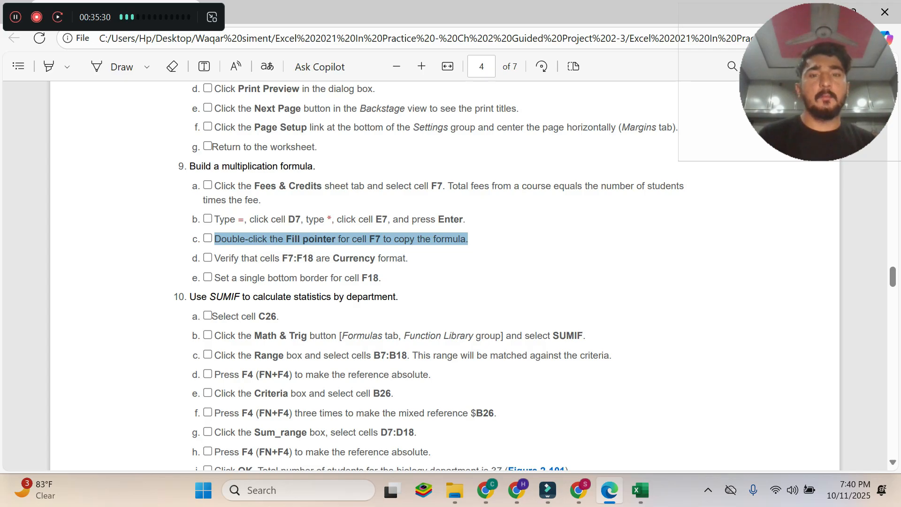
pyautogui.click(644, 494)
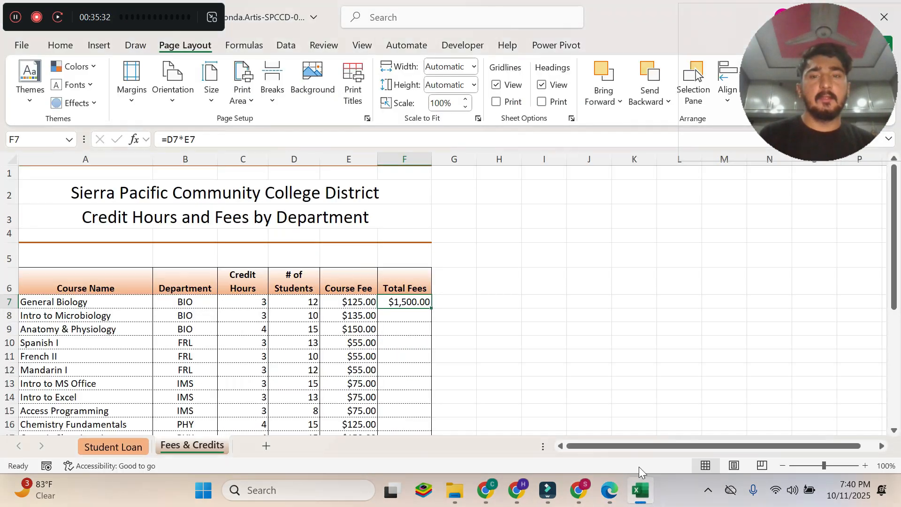
pyautogui.doubleClick(433, 309)
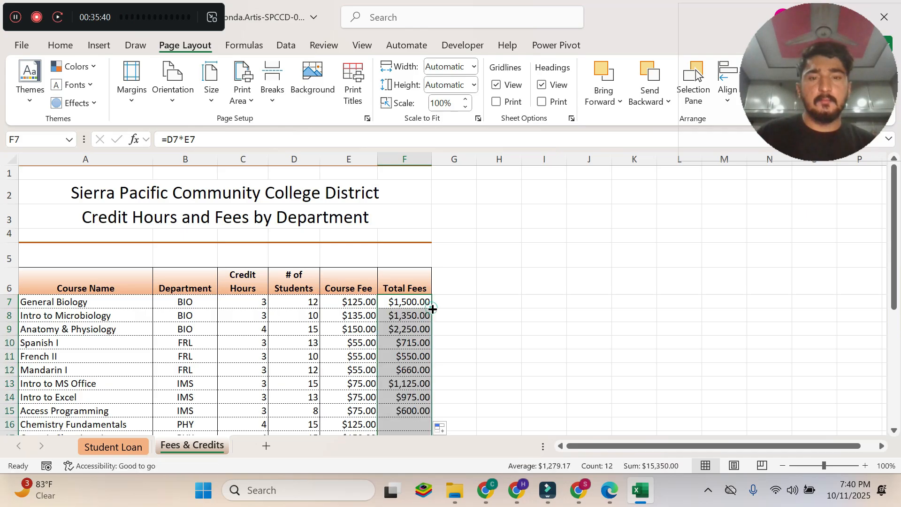
pyautogui.scroll(-4, 478, 314)
pyautogui.scroll(3, 478, 314)
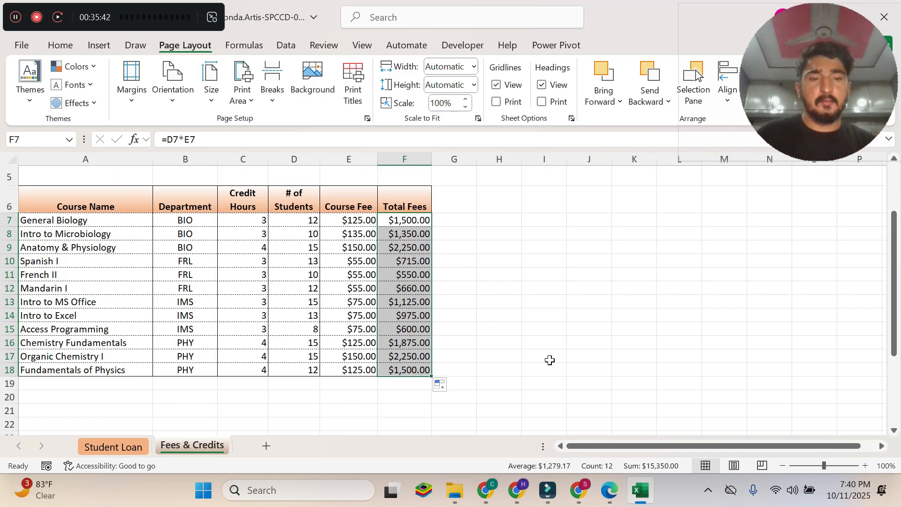
# Read instruction 9d in the PDF and apply the Currency number format to cells F7:F18 in Excel.
pyautogui.click(609, 490)
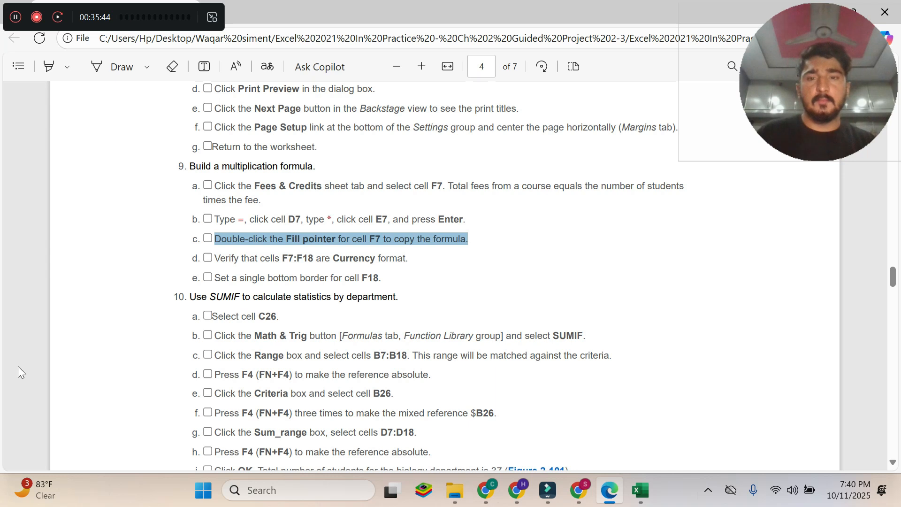
pyautogui.moveTo(215, 256); pyautogui.dragTo(411, 259)
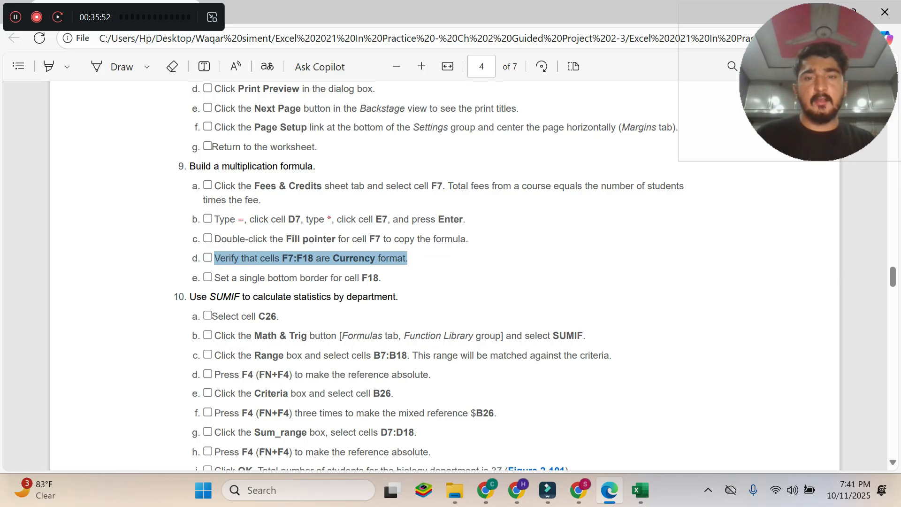
pyautogui.click(641, 490)
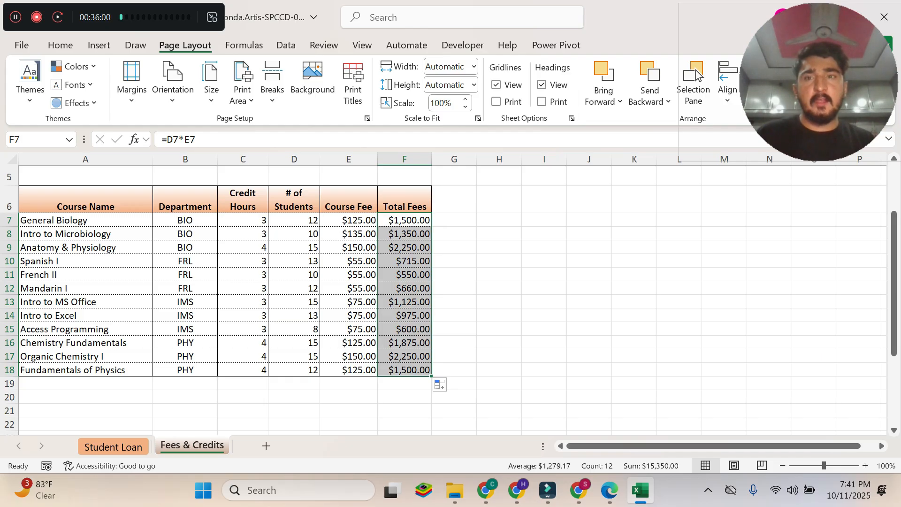
pyautogui.click(61, 44)
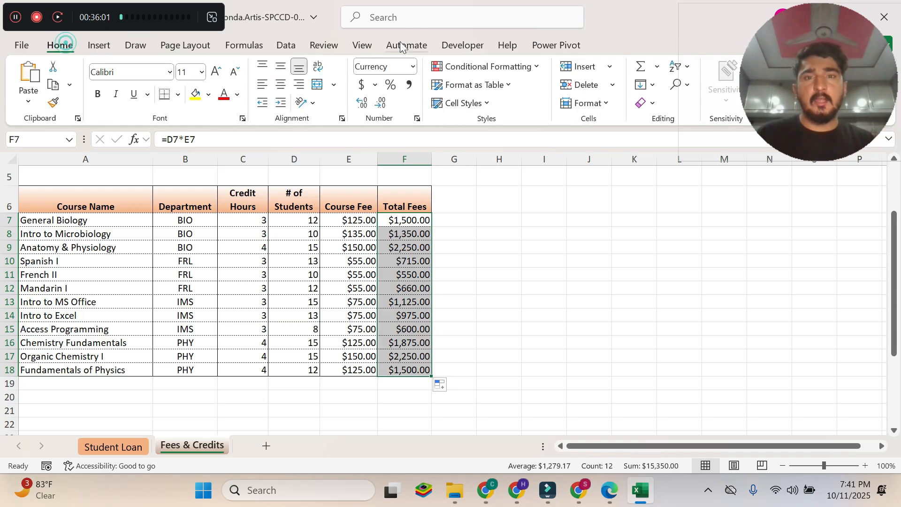
pyautogui.click(414, 67)
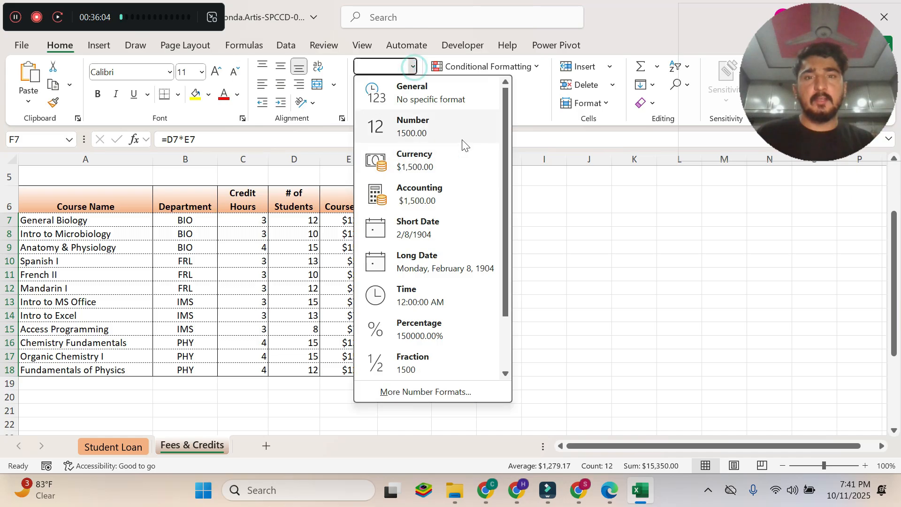
pyautogui.click(399, 164)
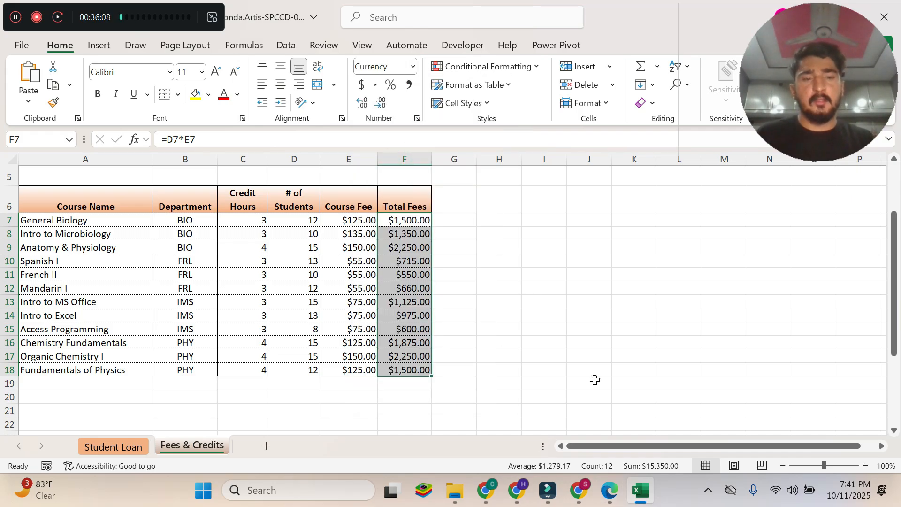
# Read instruction 9e in the PDF and apply a single bottom border to cell F18 on Fees & Credits in Excel.
pyautogui.click(609, 490)
pyautogui.click(231, 267)
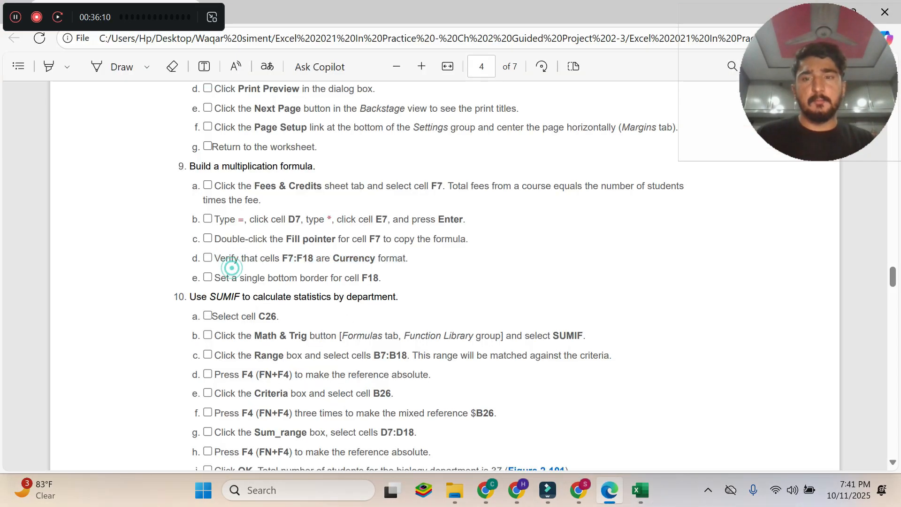
pyautogui.moveTo(215, 277); pyautogui.dragTo(373, 277)
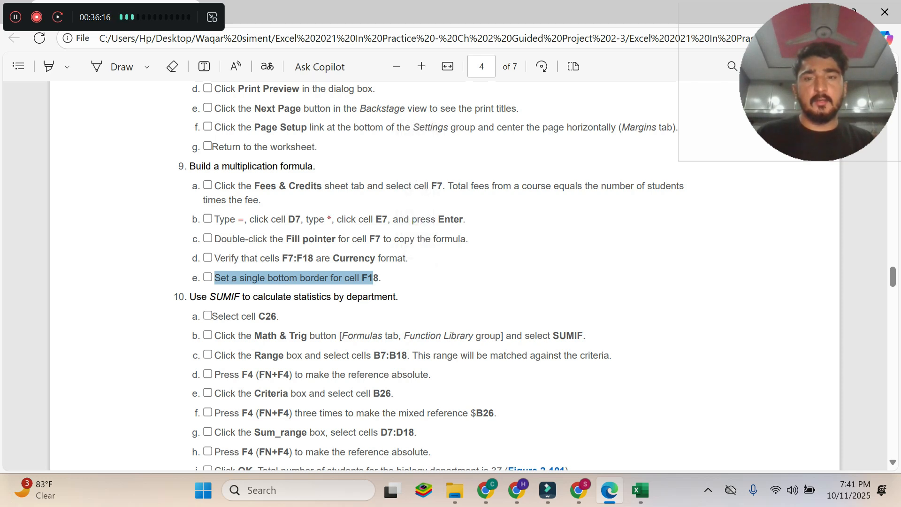
pyautogui.click(640, 491)
pyautogui.click(411, 370)
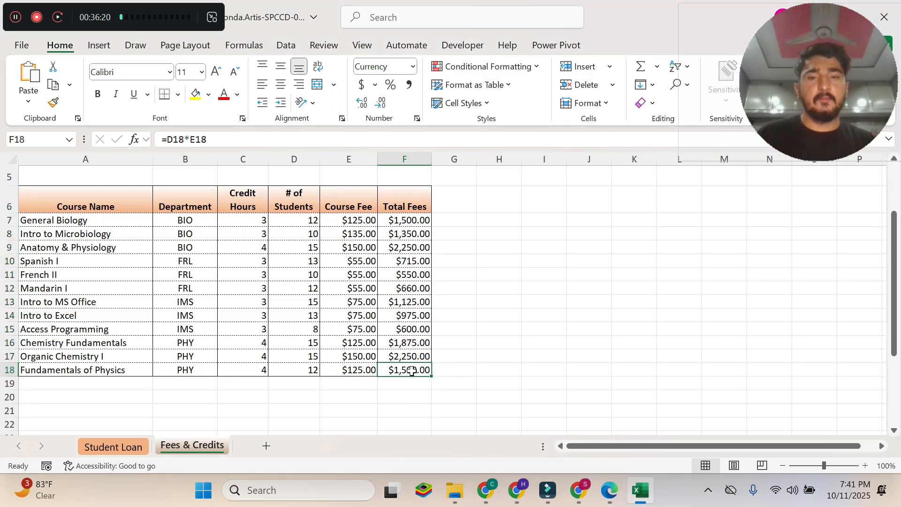
pyautogui.click(180, 94)
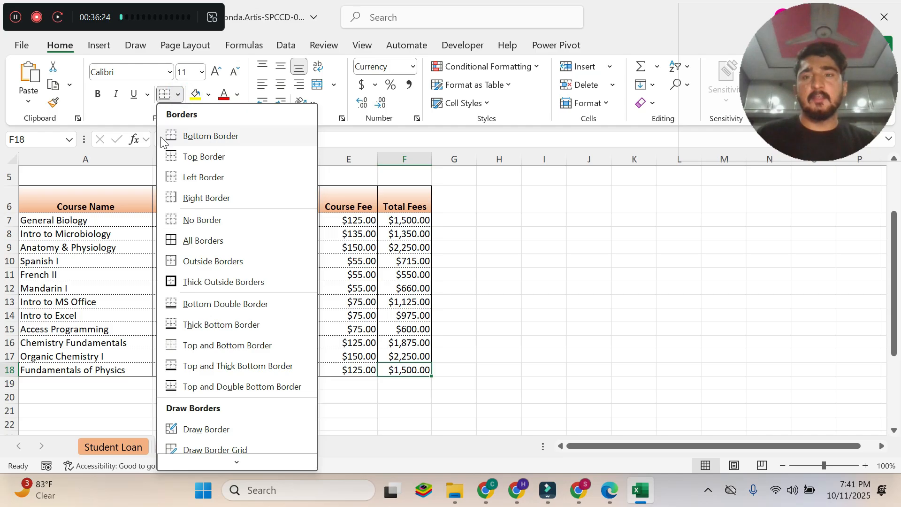
pyautogui.click(224, 137)
pyautogui.click(539, 378)
pyautogui.click(410, 371)
# Switch to the PDF, read the SUMIF instructions in section 10 and return to the document's first page.
pyautogui.click(610, 488)
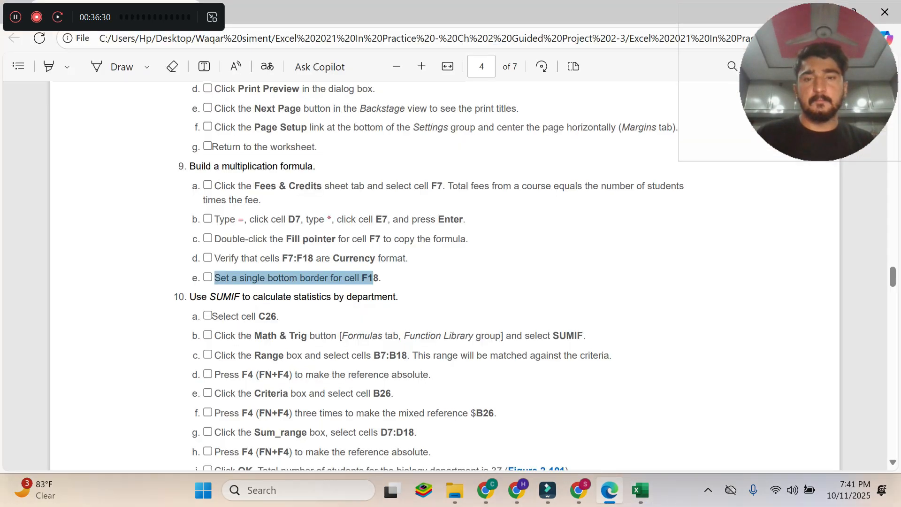
pyautogui.click(374, 284)
pyautogui.scroll(-3, 375, 286)
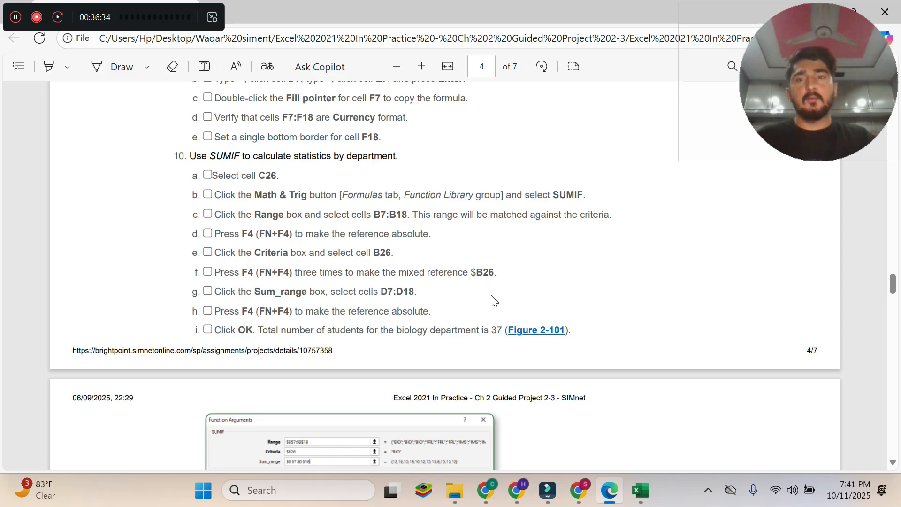
pyautogui.moveTo(893, 288); pyautogui.dragTo(897, 70)
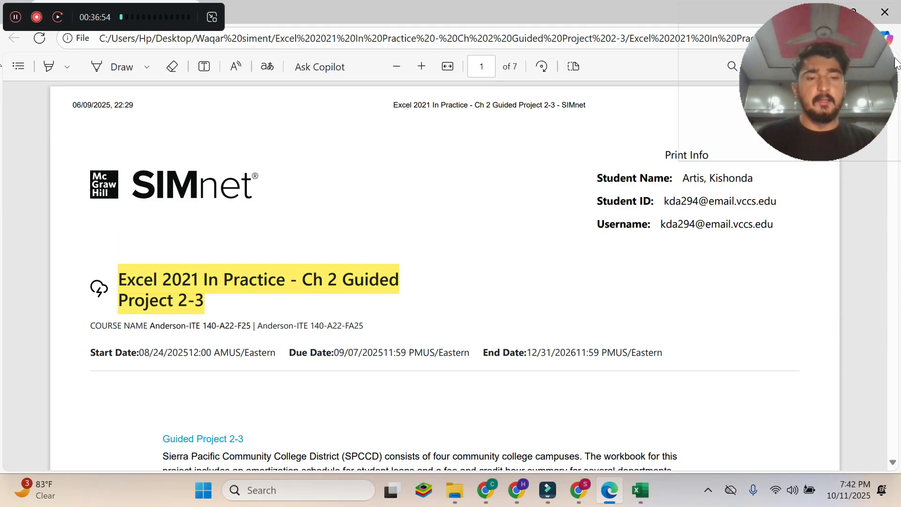
# Review the Student Loan and Fees & Credits sheets in Excel, then return to the first page of the PDF instructions.
pyautogui.click(644, 496)
pyautogui.click(104, 449)
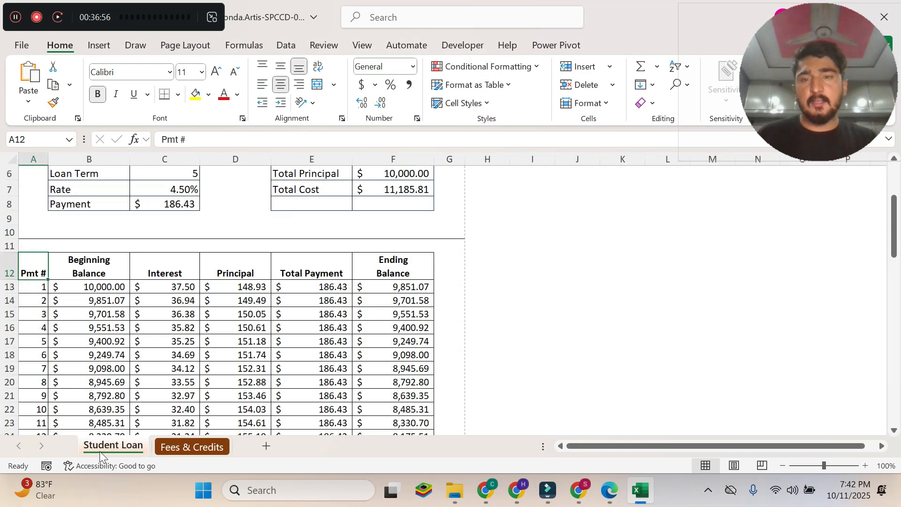
pyautogui.scroll(2, 294, 320)
pyautogui.scroll(-18, 295, 321)
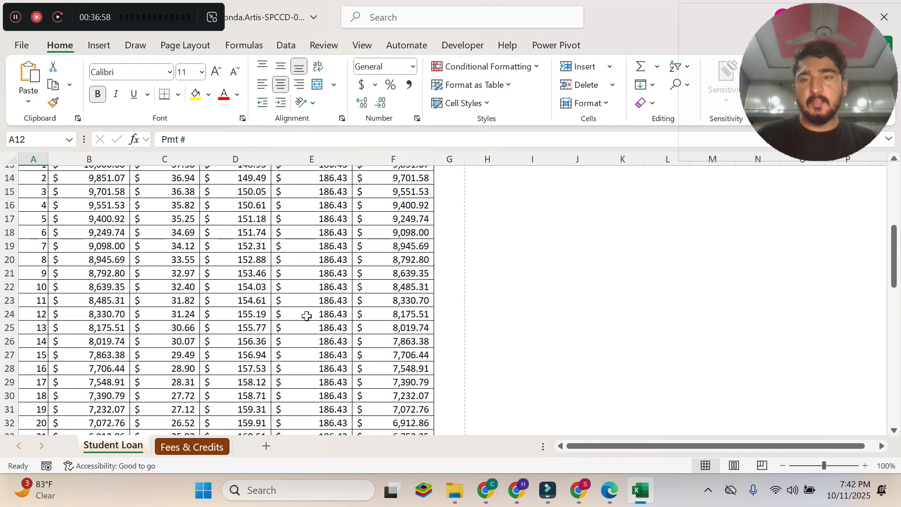
pyautogui.scroll(18, 307, 315)
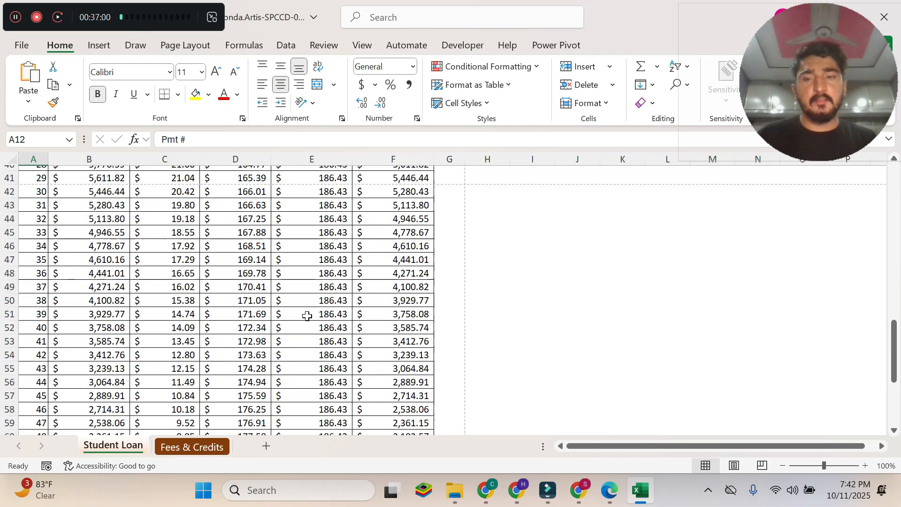
pyautogui.click(205, 446)
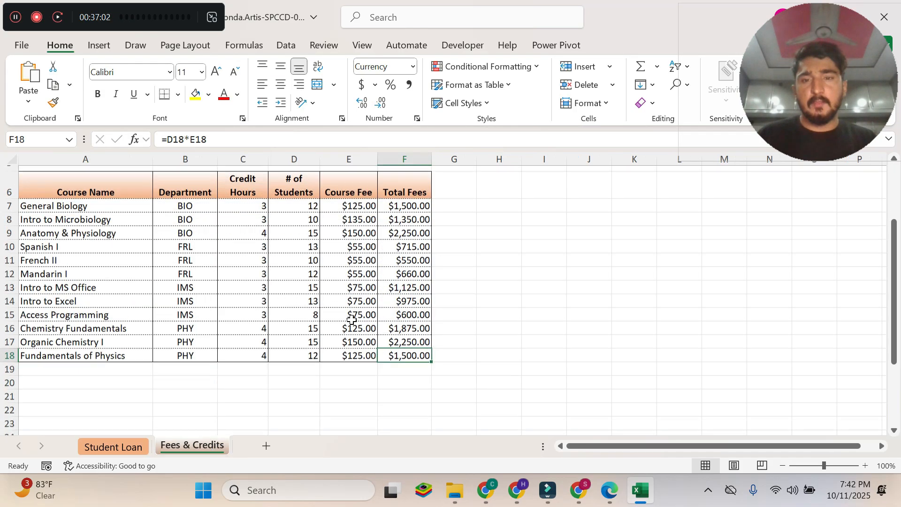
pyautogui.scroll(3, 354, 315)
pyautogui.moveTo(603, 493)
pyautogui.click(605, 402)
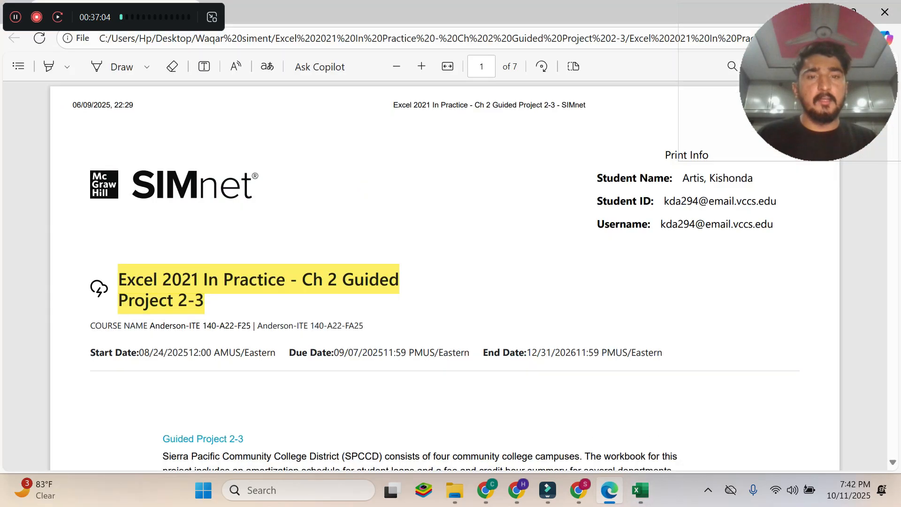